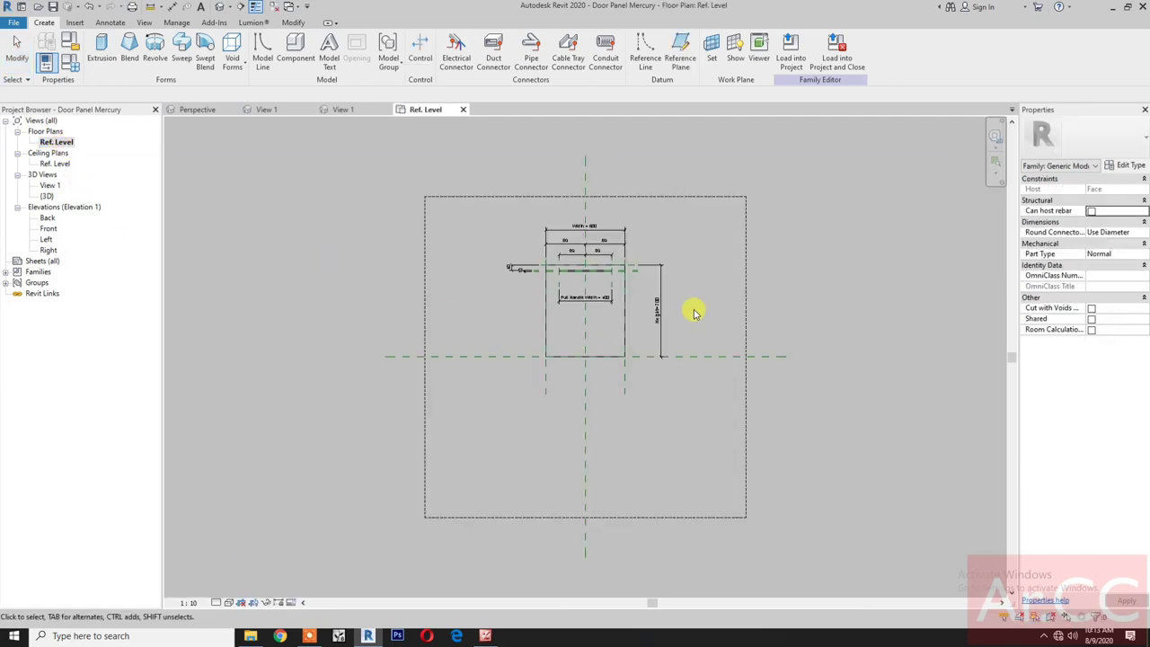
Delete the Pull Handle Width dimension and the two vertical reference planes at the handle's ends in the plan
scroll(539, 297, up, 4)
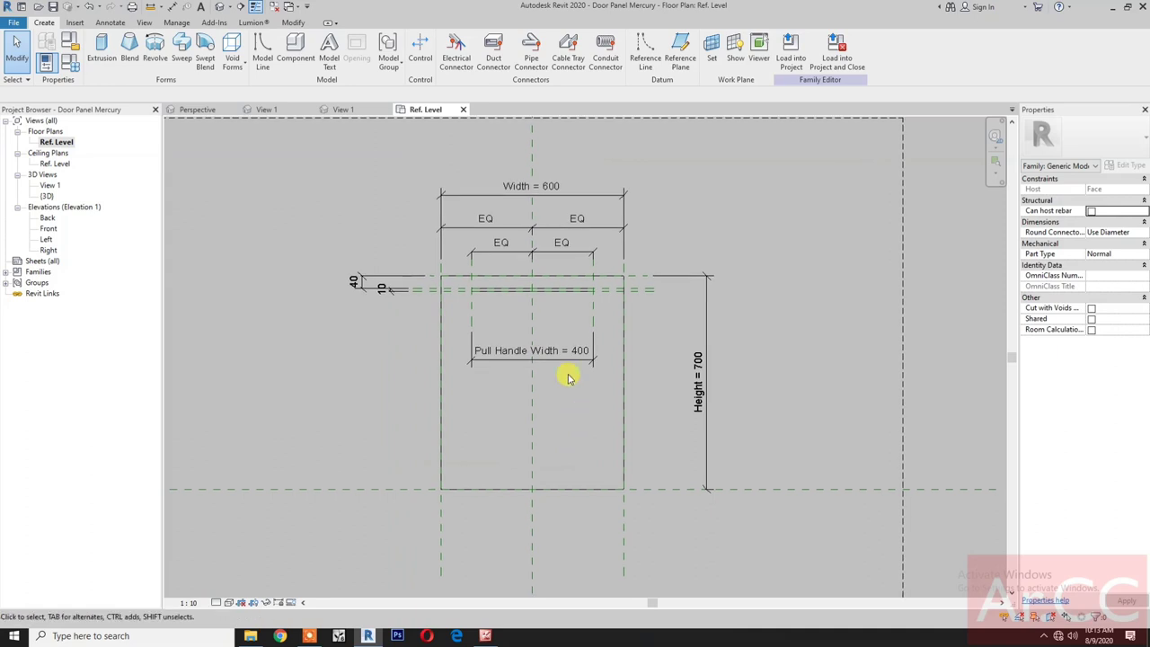
click(566, 361)
key(Delete)
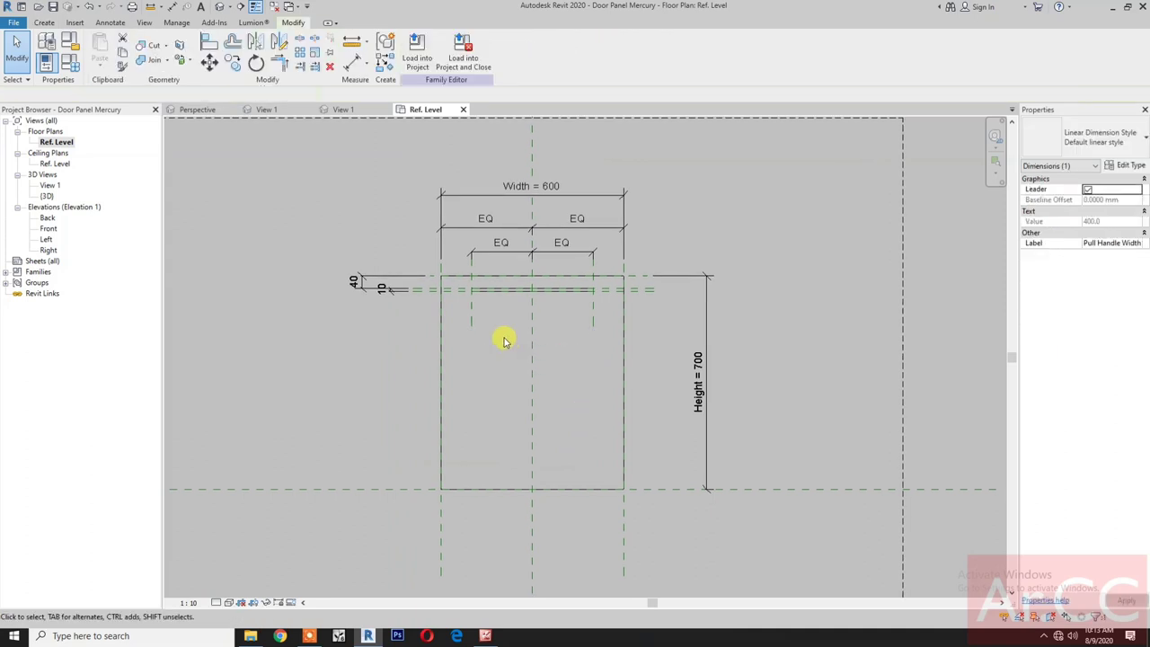
click(471, 321)
click(584, 313)
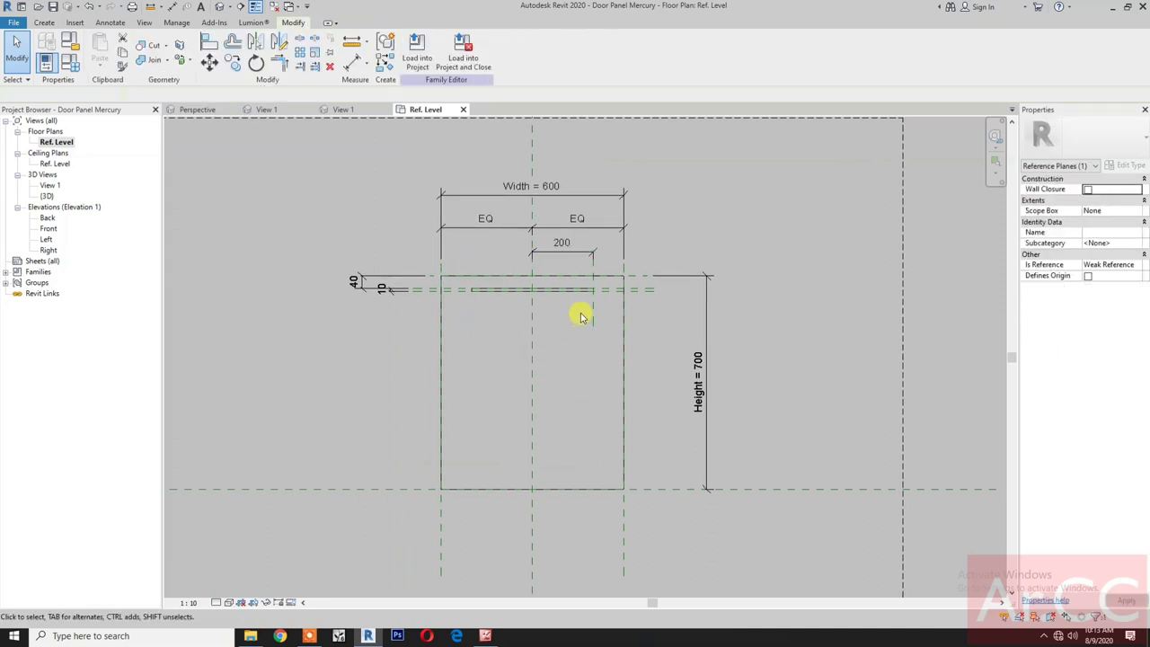
click(592, 315)
key(Escape)
Delete the lower horizontal reference plane of the pull handle and the handle's extrusion
scroll(450, 294, up, 3)
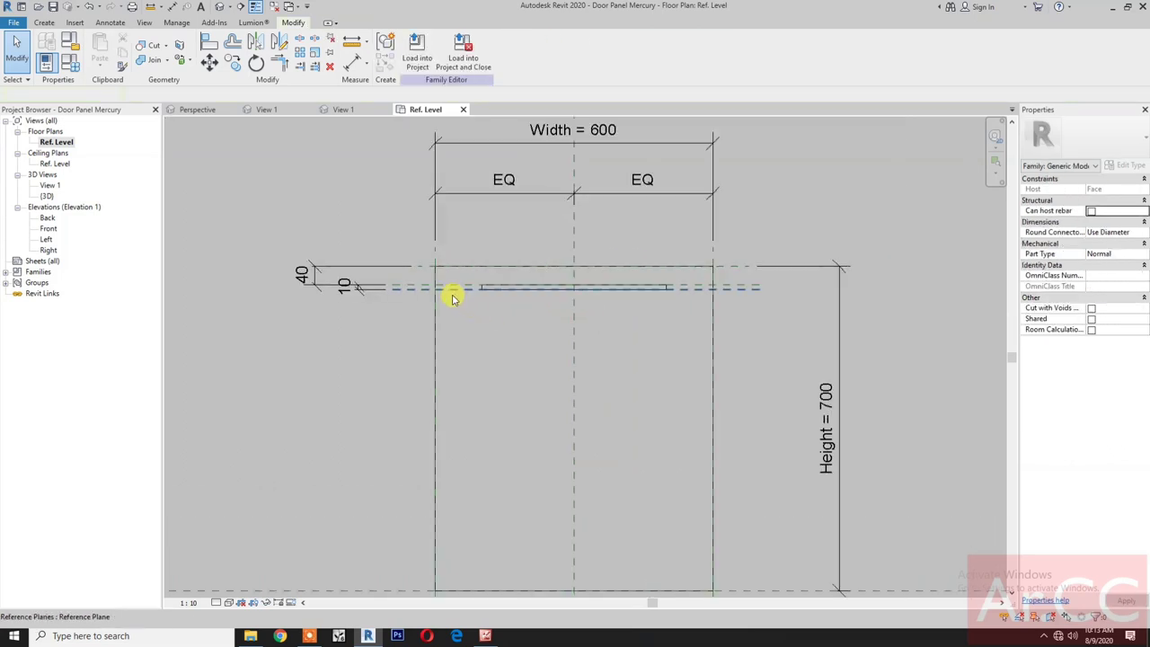
click(454, 290)
key(Escape)
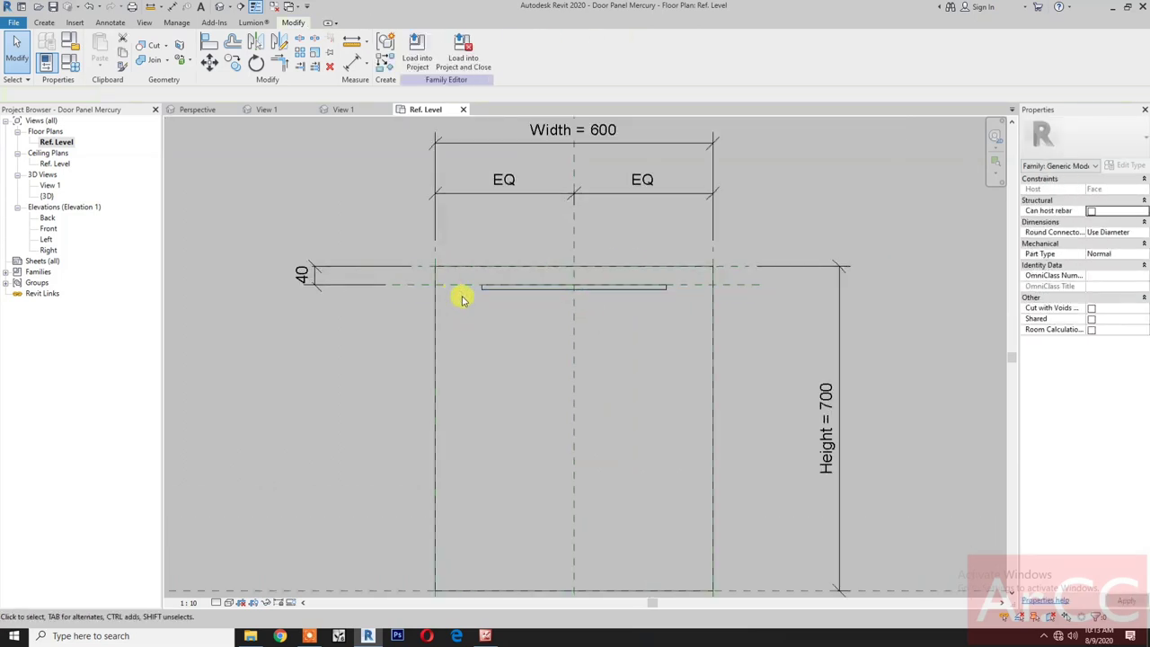
click(505, 298)
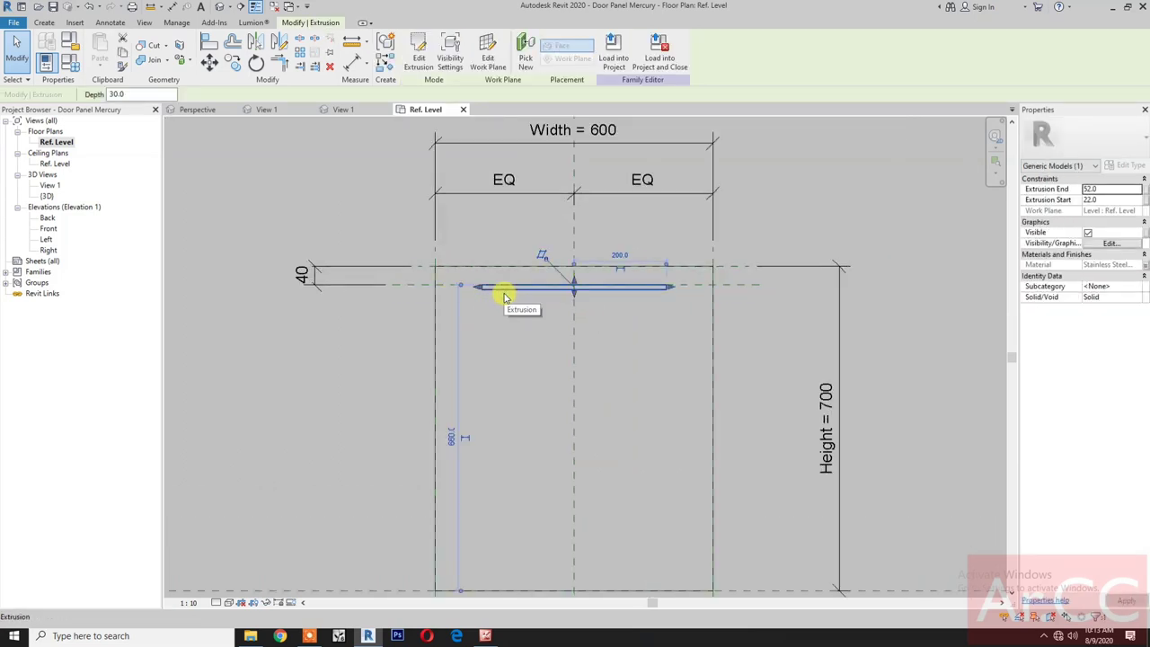
key(Delete)
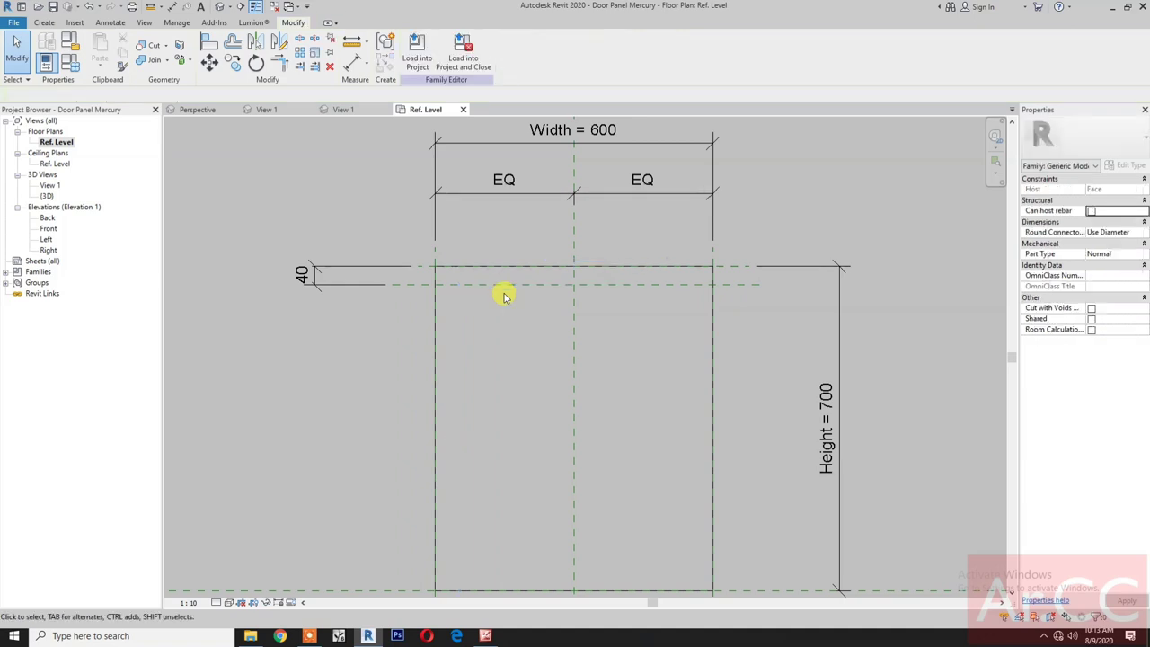
Set the distance between the door panel's top reference plane and the remaining plane just below it to 30 mm
click(341, 287)
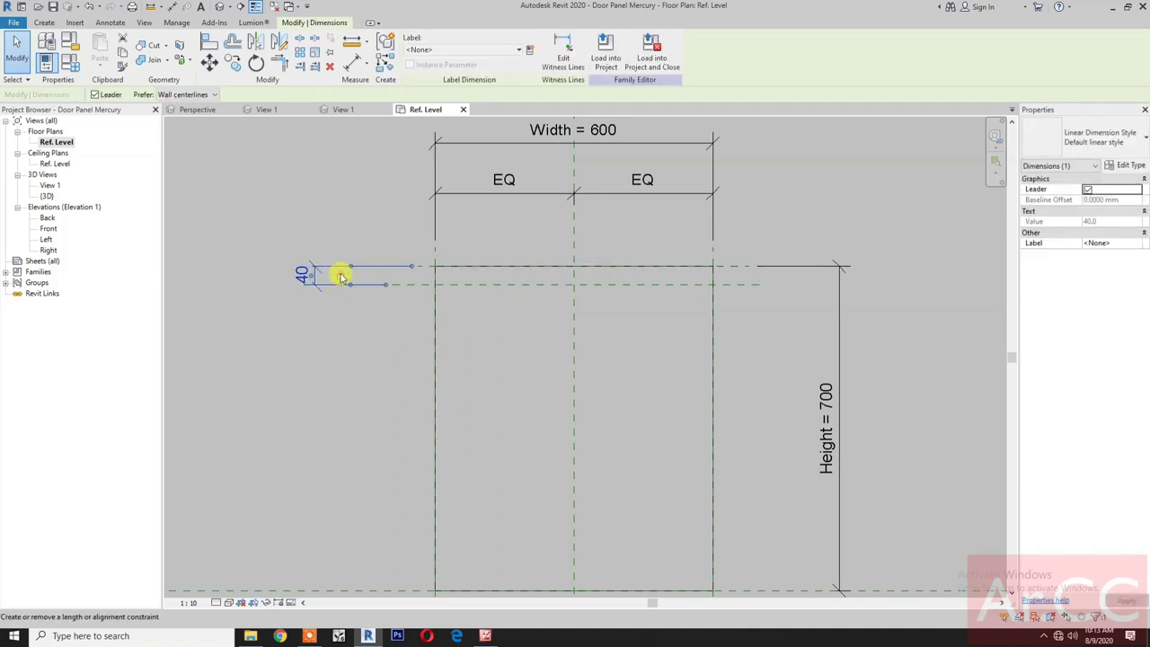
click(359, 321)
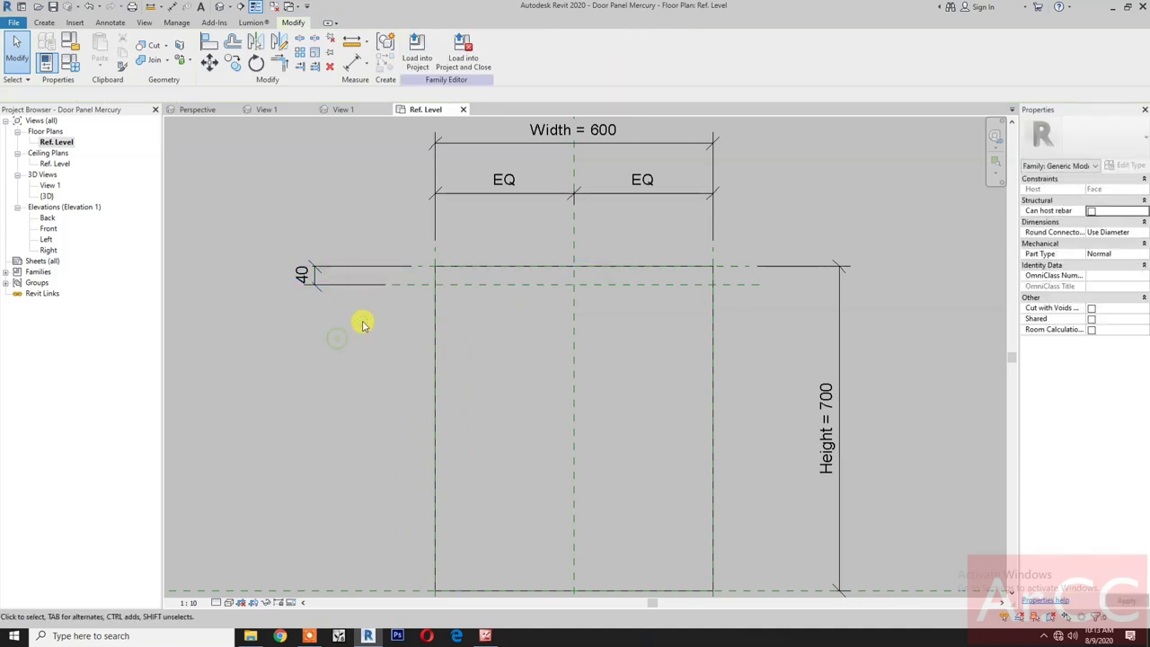
click(447, 286)
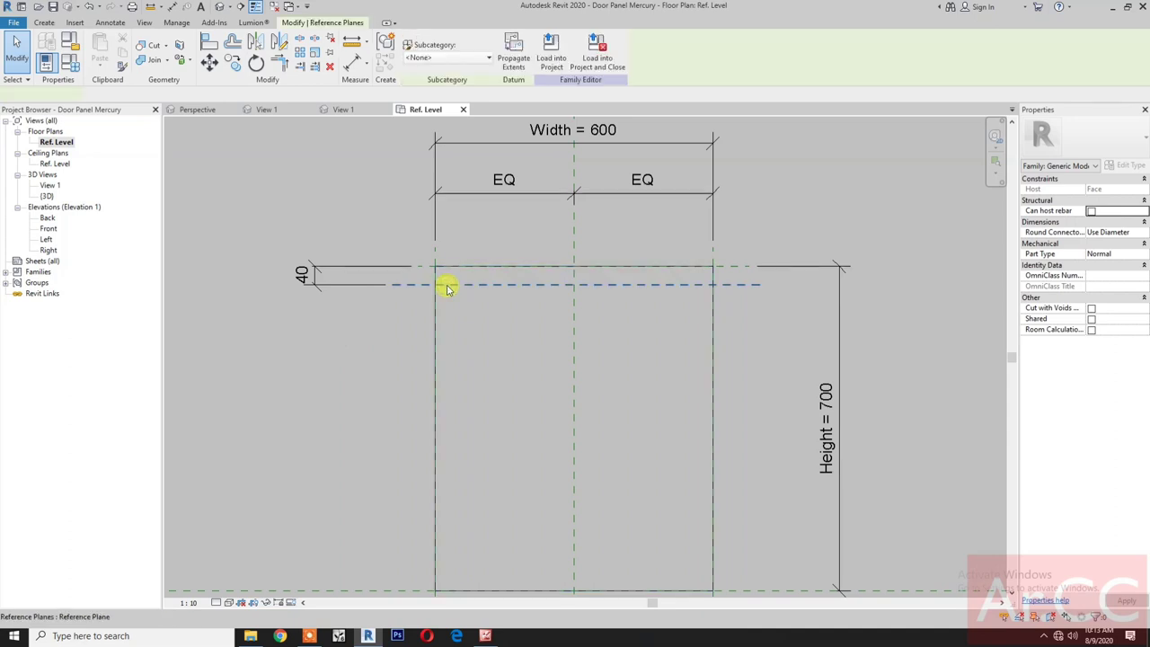
click(307, 279)
text(30)
key(Return)
click(310, 332)
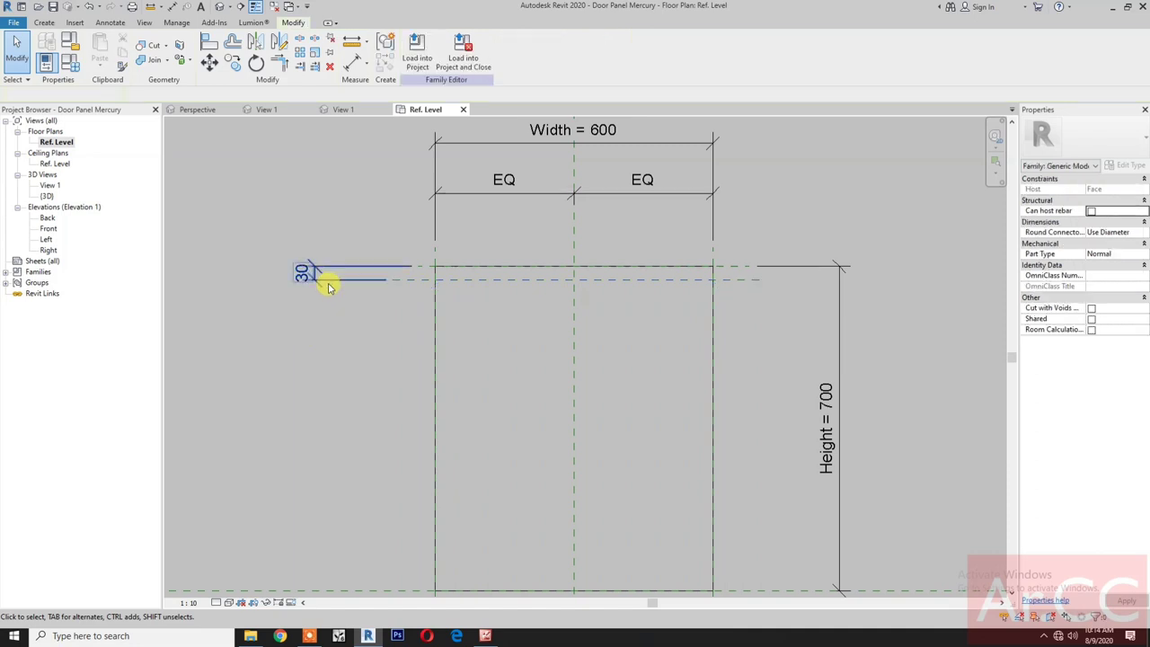
click(329, 281)
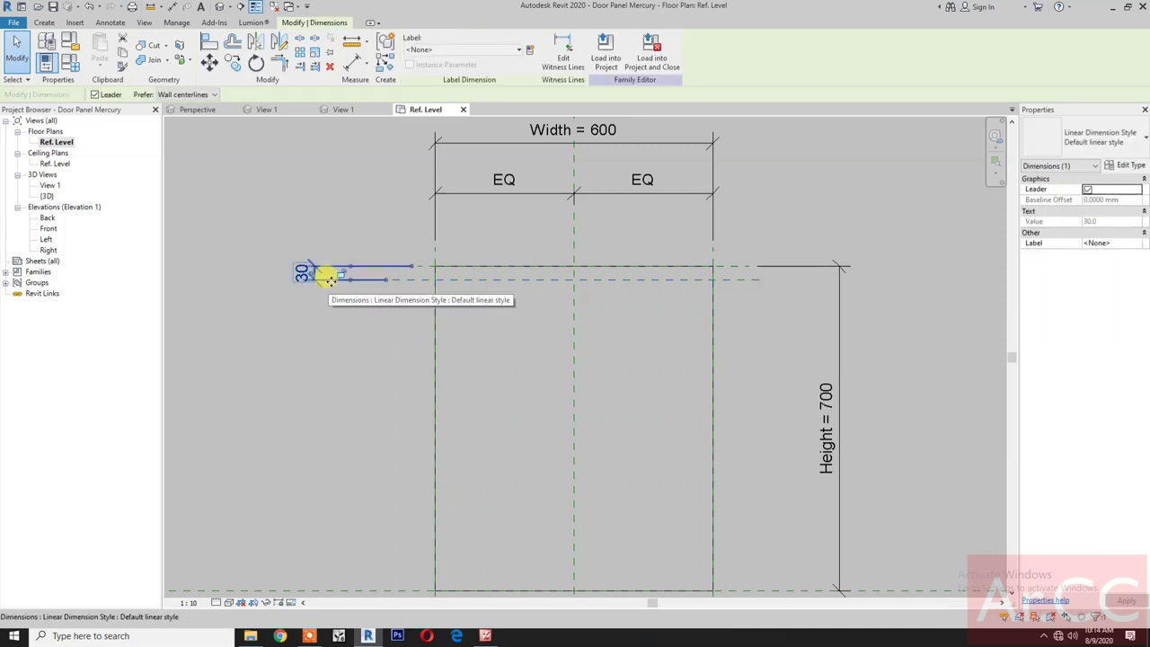
click(325, 334)
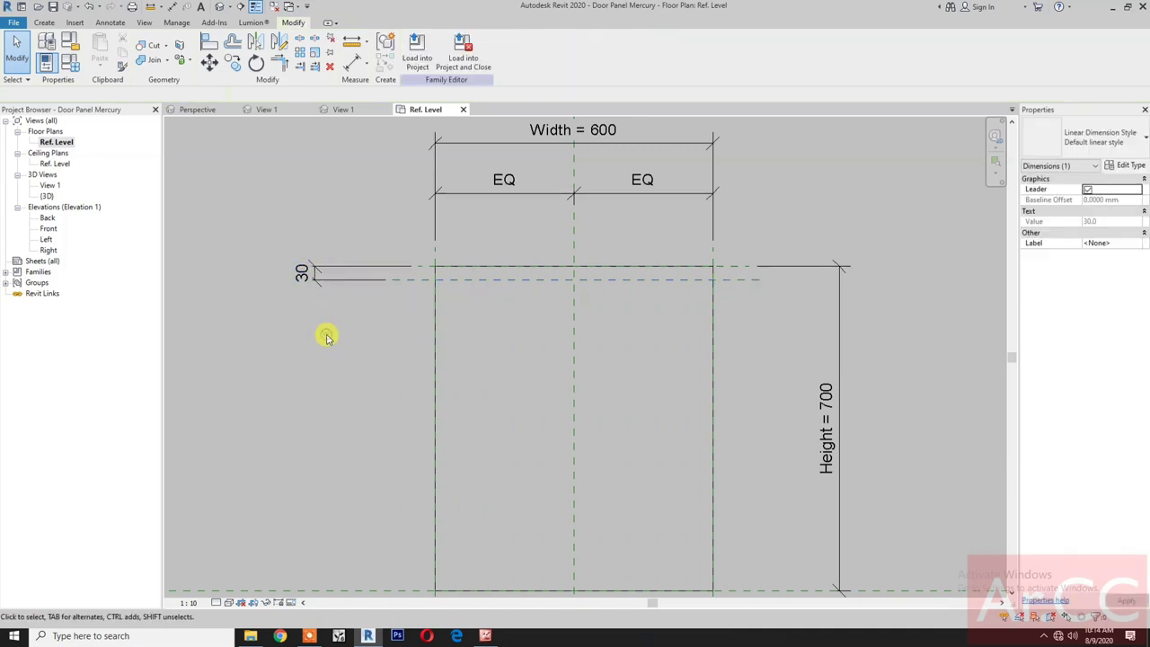
Open the Left elevation and delete the uppermost horizontal reference plane above the door panel
double_click(45, 239)
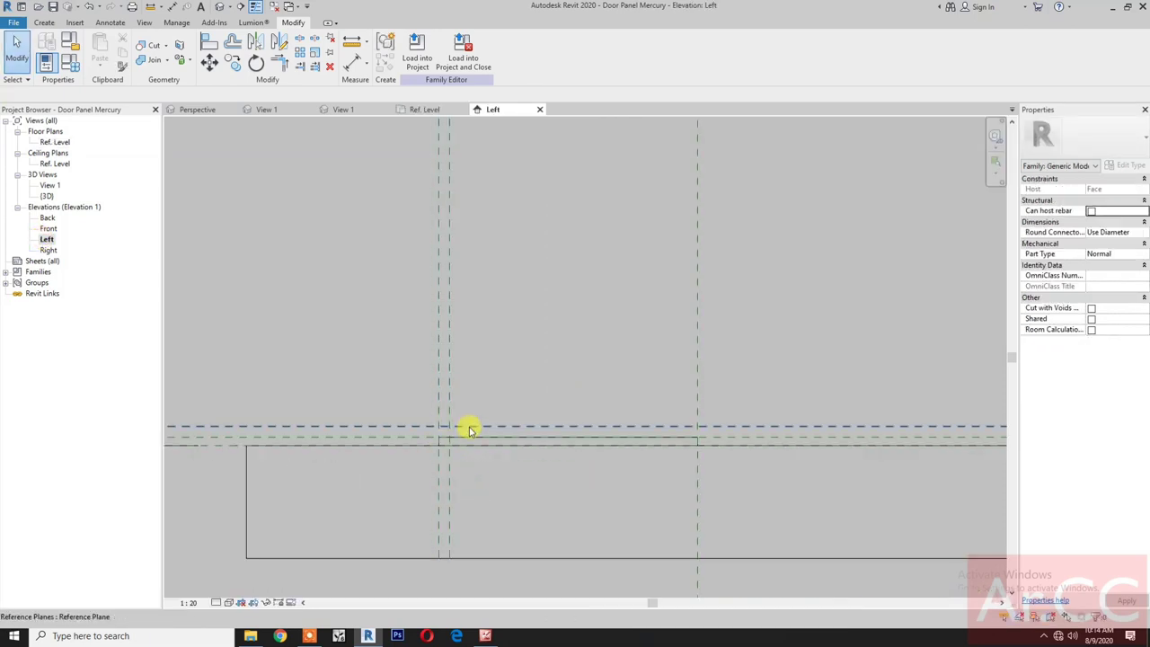
click(469, 428)
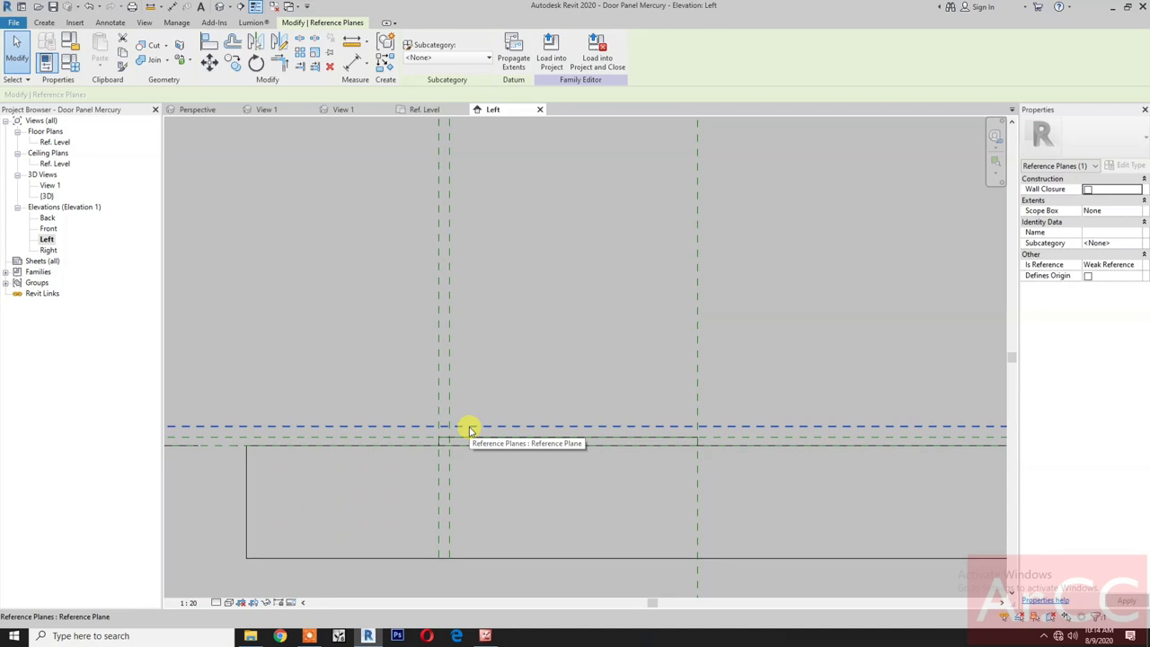
click(474, 449)
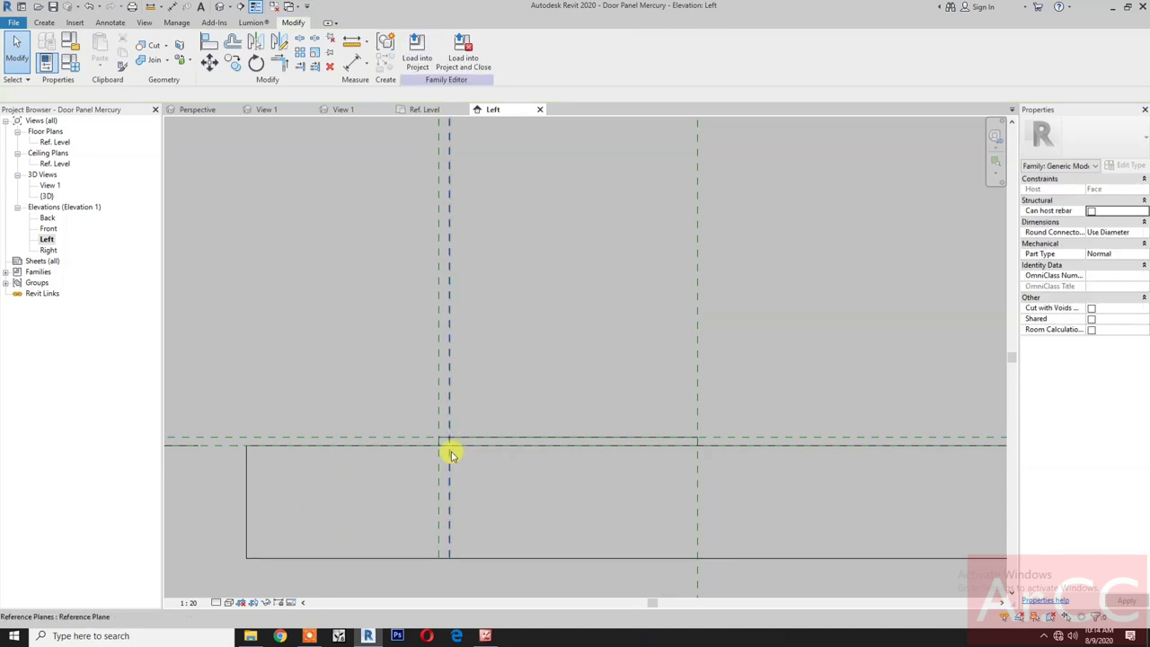
Remove the constraints on the door panel extrusion's end and pull that end back past the second vertical reference plane
scroll(452, 455, up, 5)
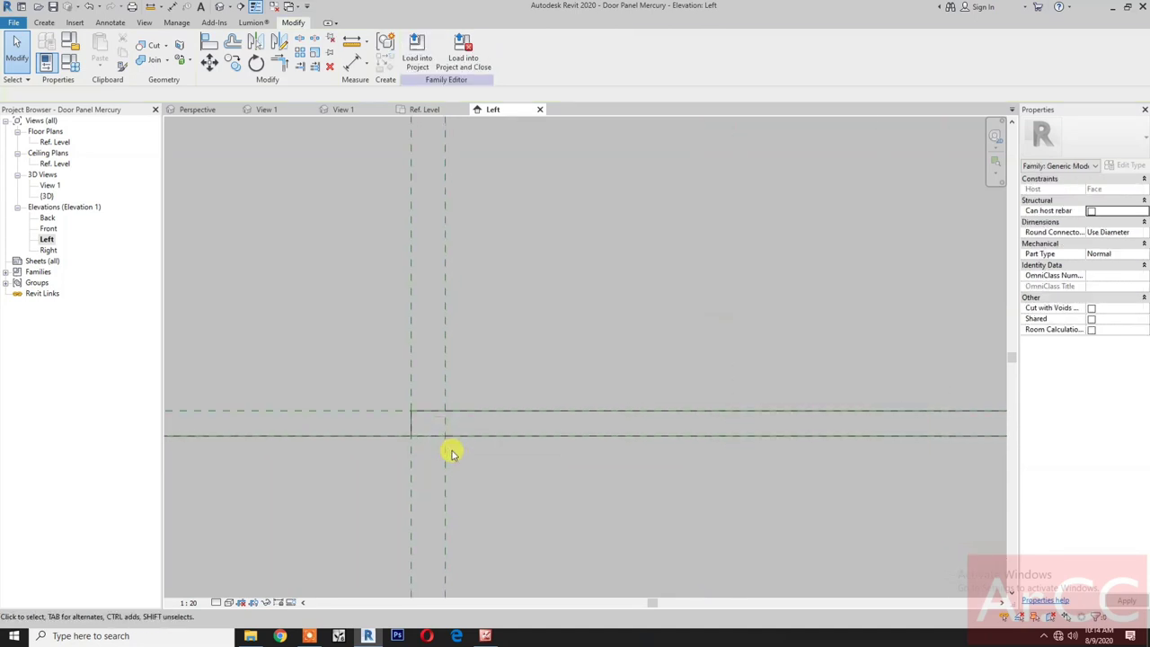
click(475, 416)
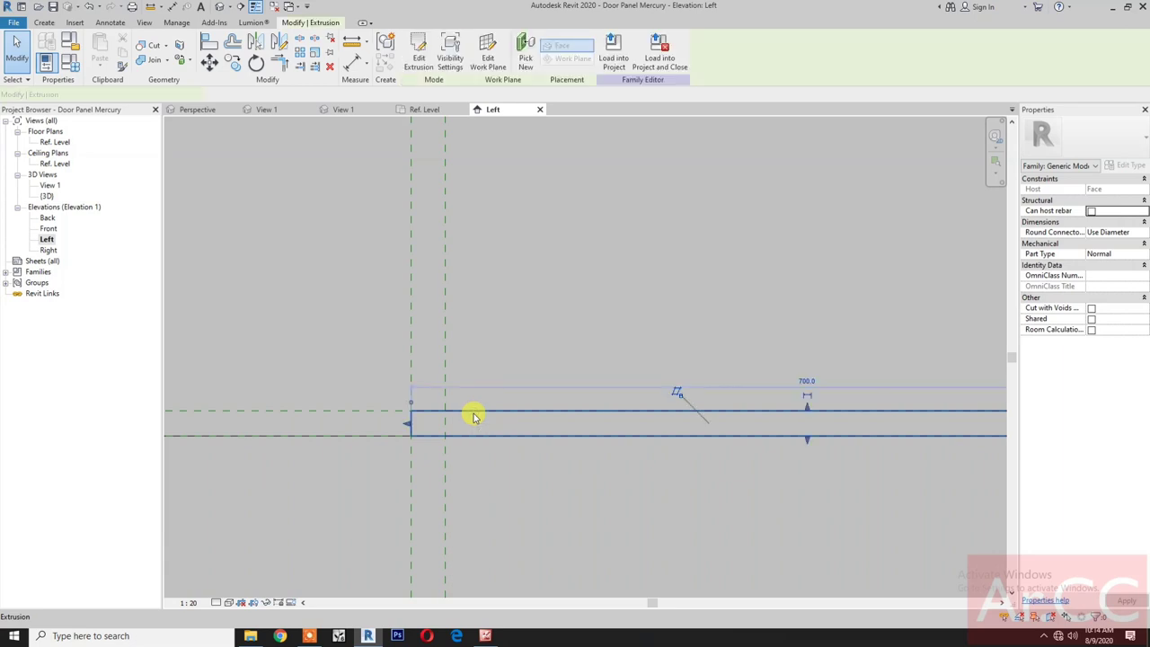
drag(407, 426, 462, 410)
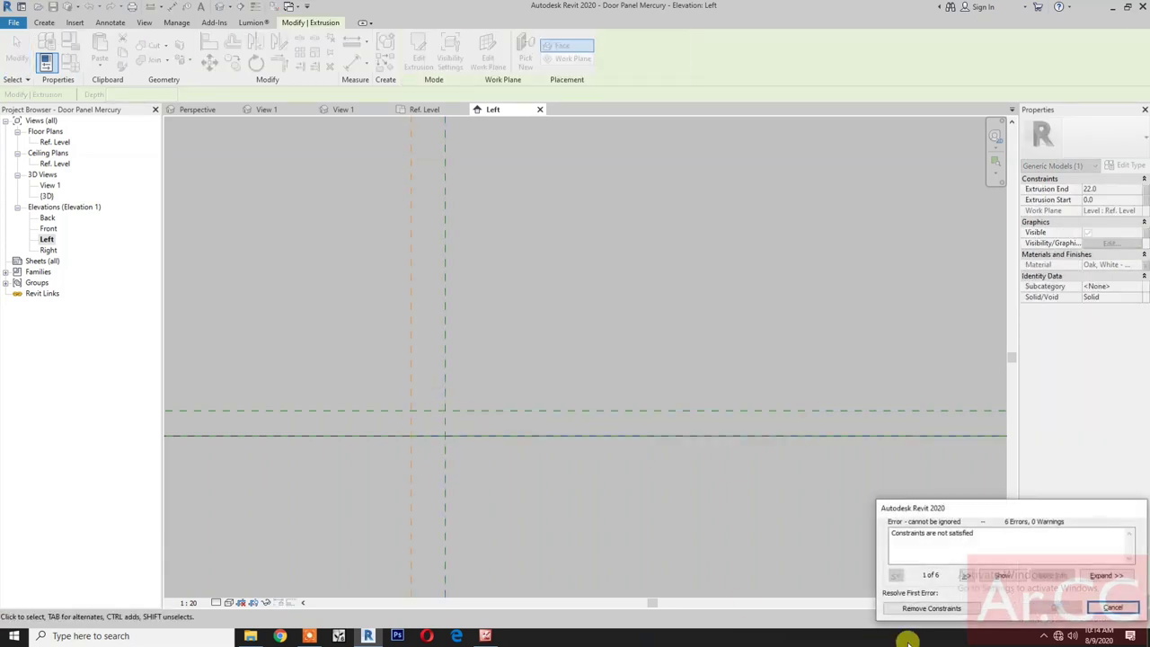
click(905, 613)
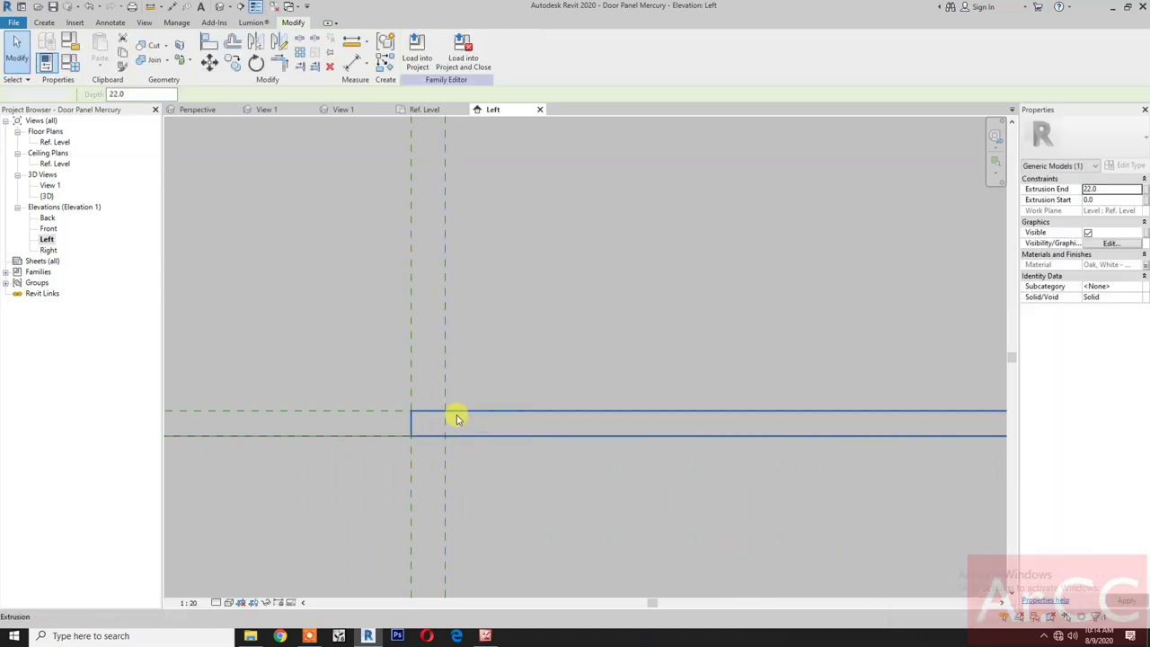
click(434, 414)
drag(408, 424, 483, 422)
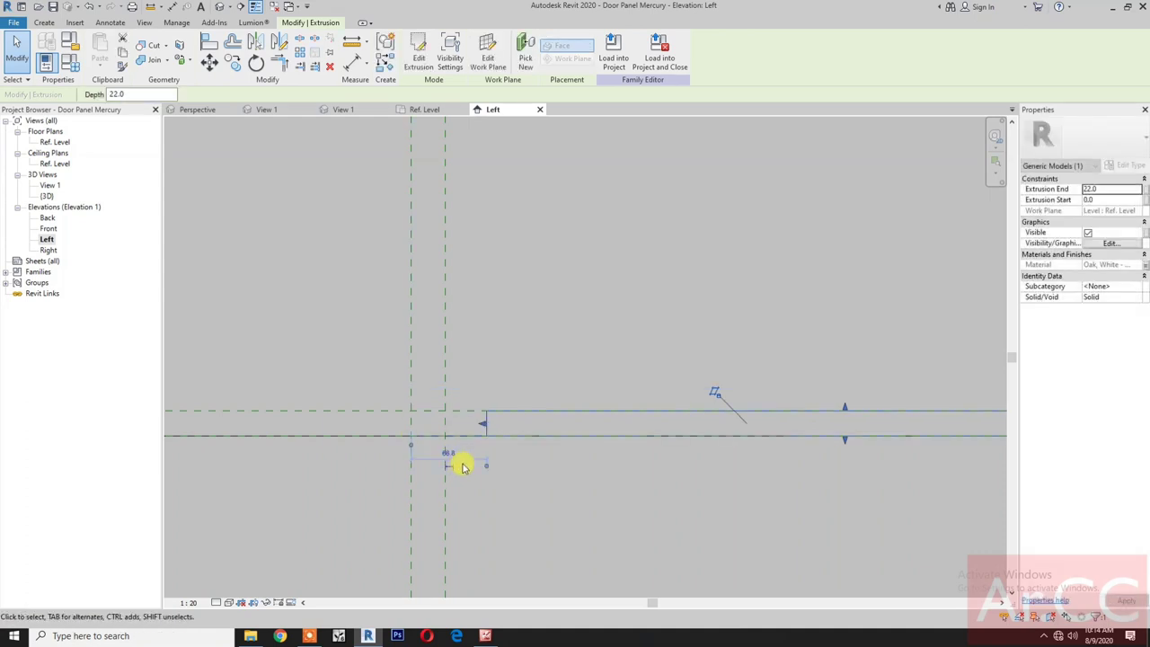
Align the panel extrusion's end face to the inner vertical reference plane and lock the alignment
click(211, 44)
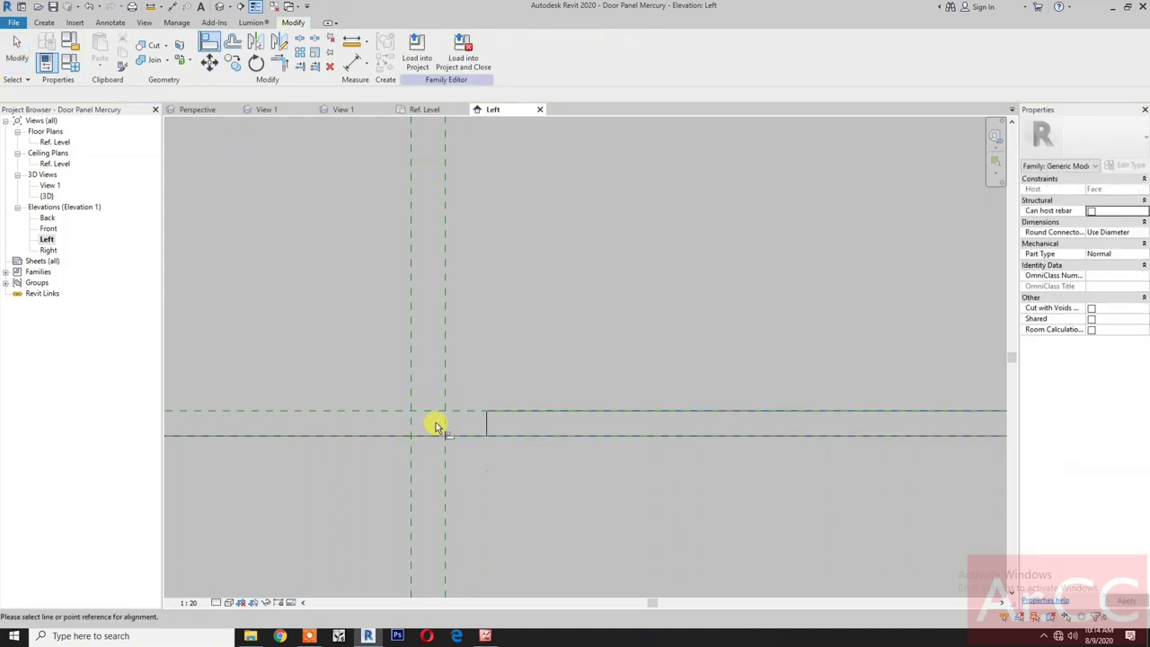
click(445, 379)
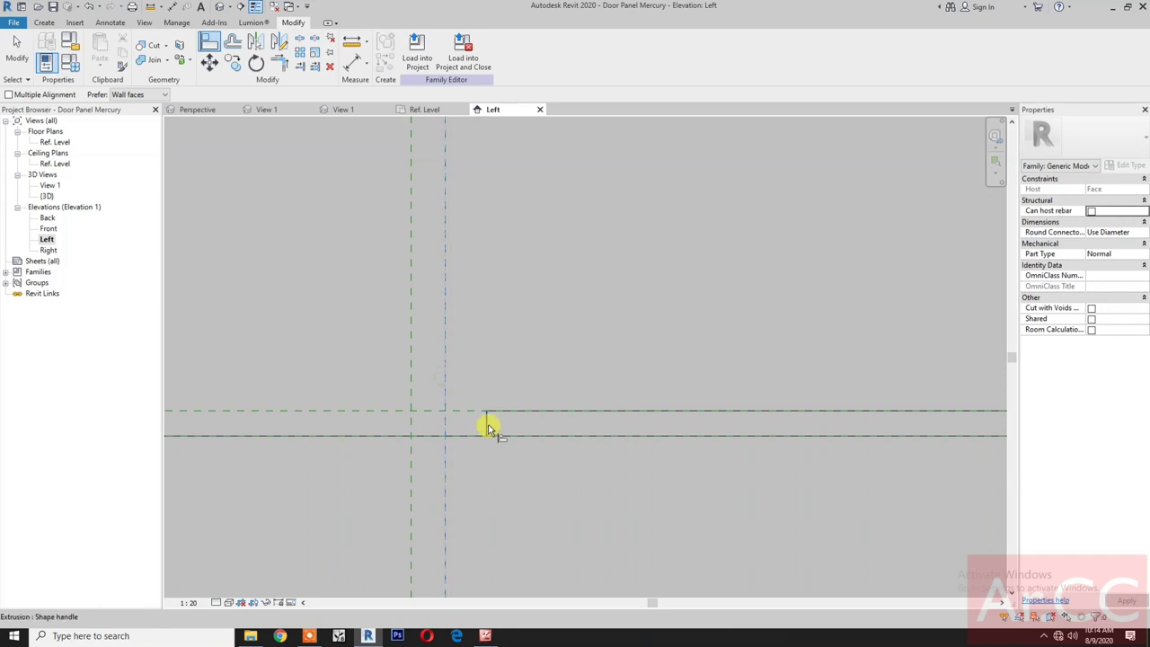
click(490, 429)
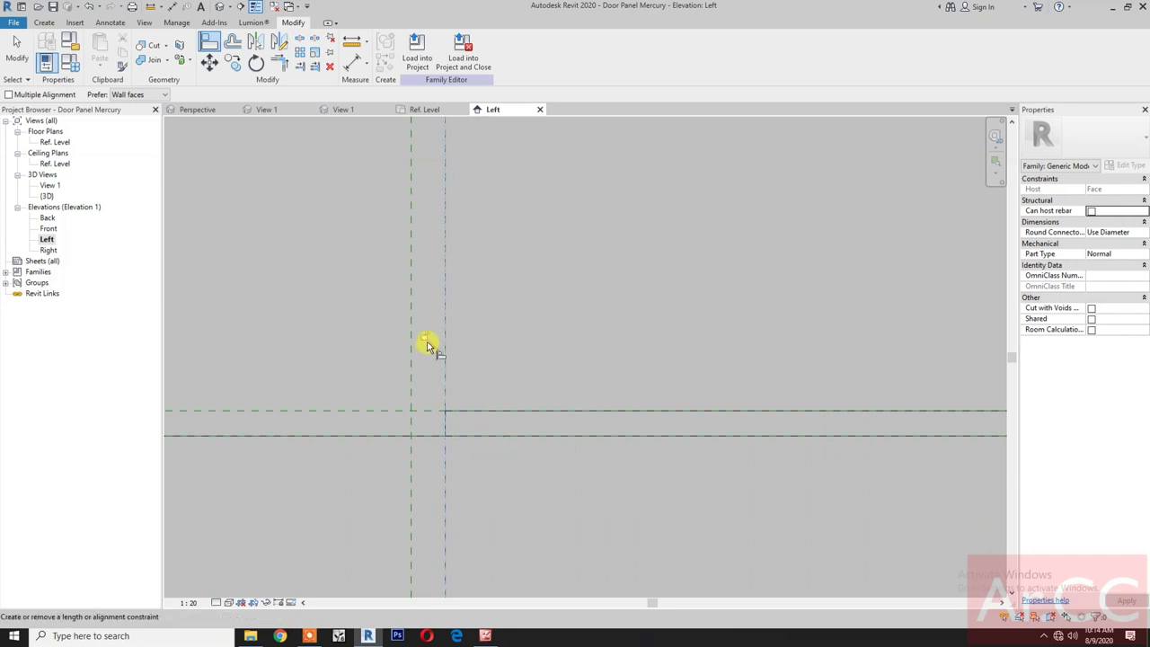
Draw two short vertical reference planes just inside the two existing vertical planes, the outer one about 26 mm from the panel's end
scroll(524, 413, up, 3)
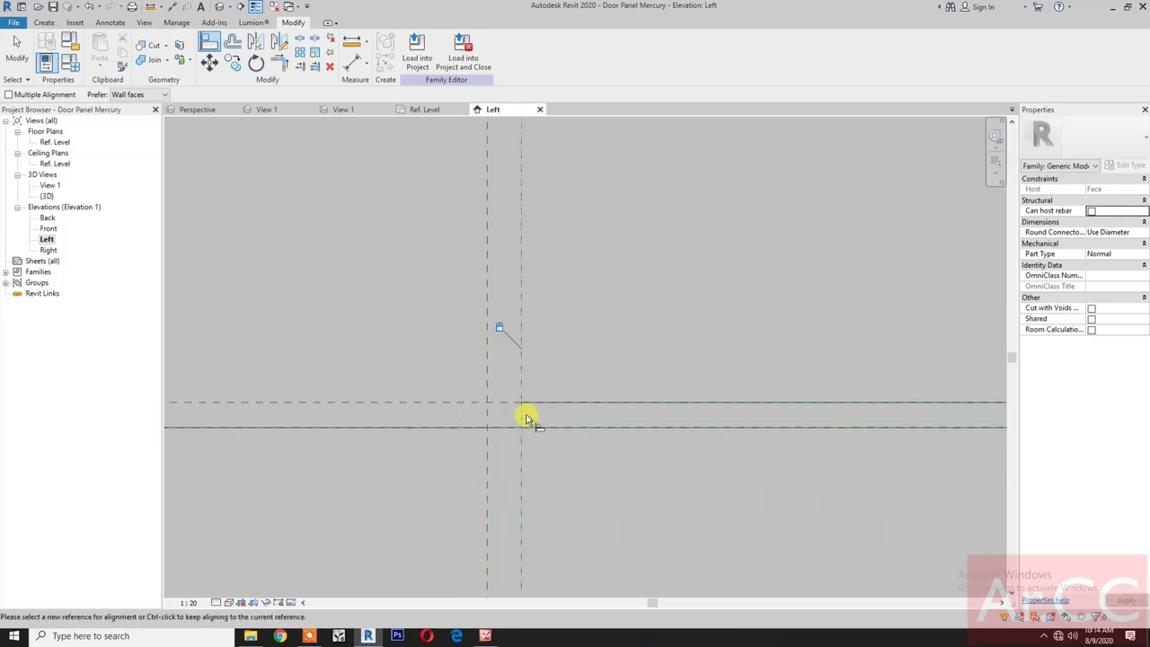
scroll(502, 435, up, 2)
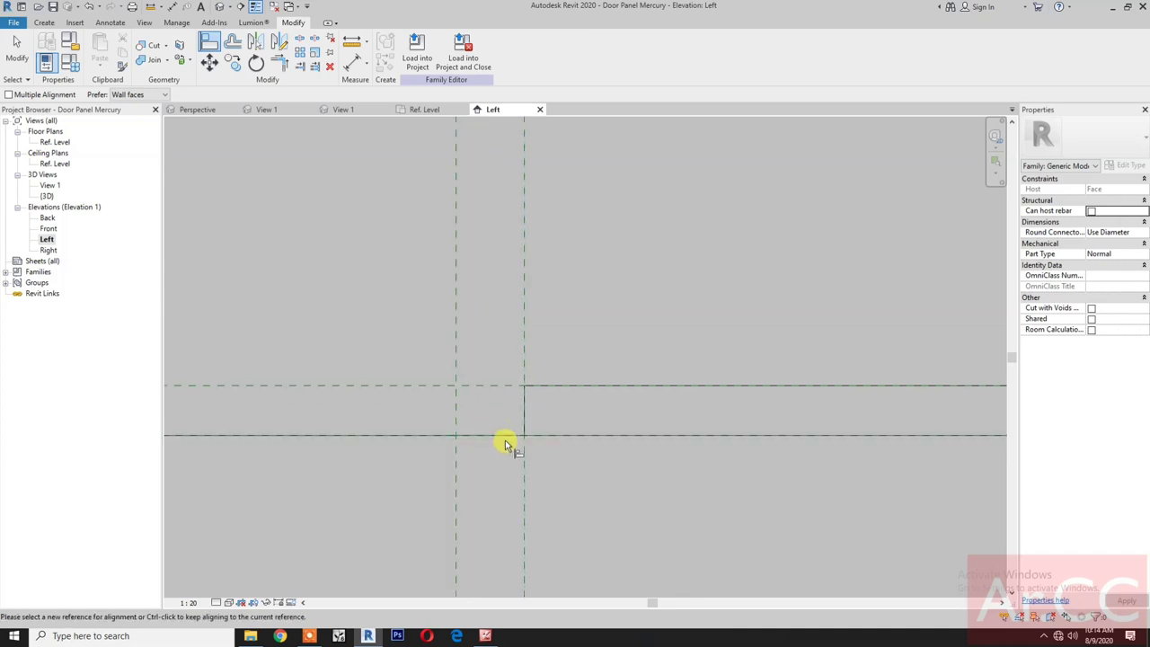
click(44, 23)
click(678, 56)
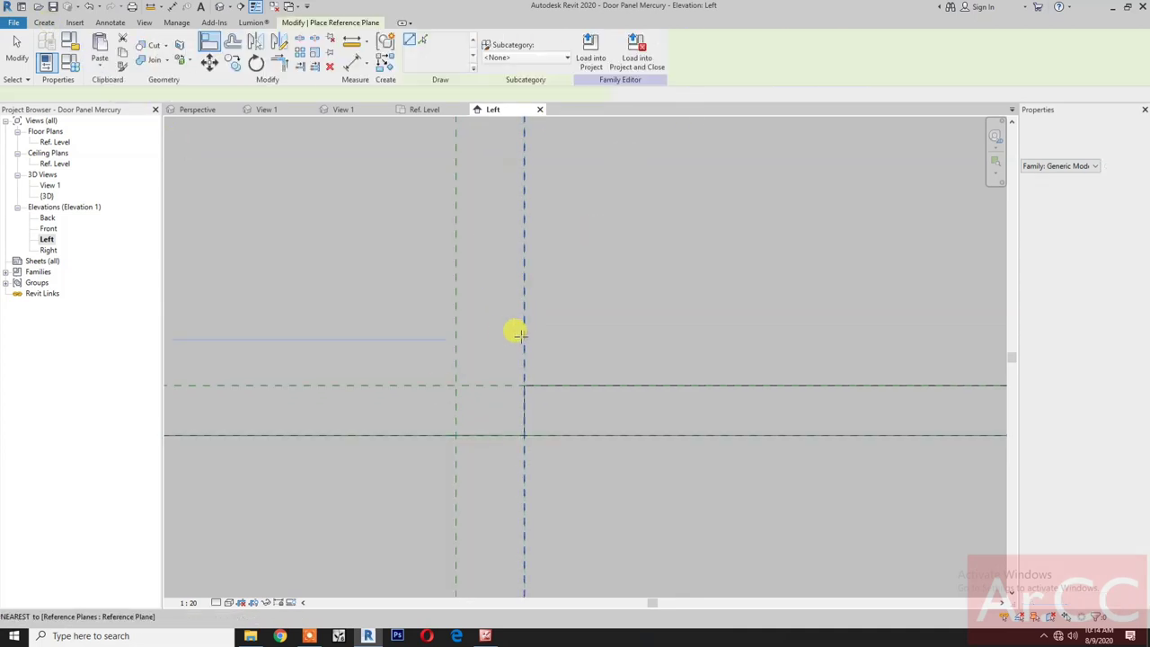
scroll(474, 364, up, 2)
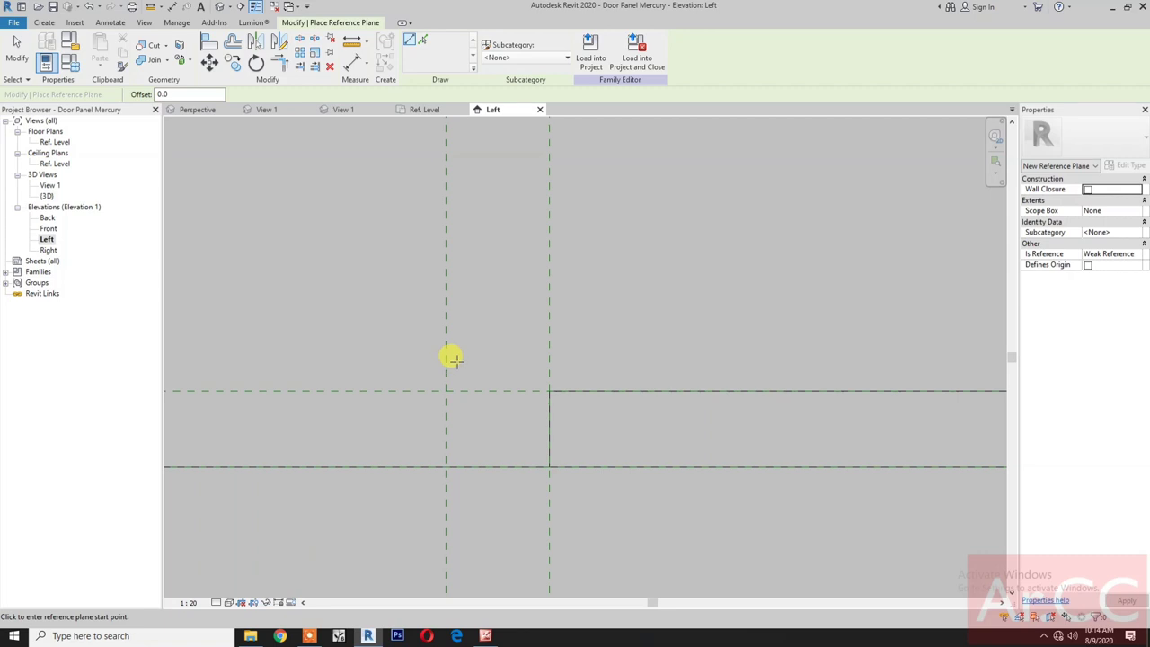
click(458, 360)
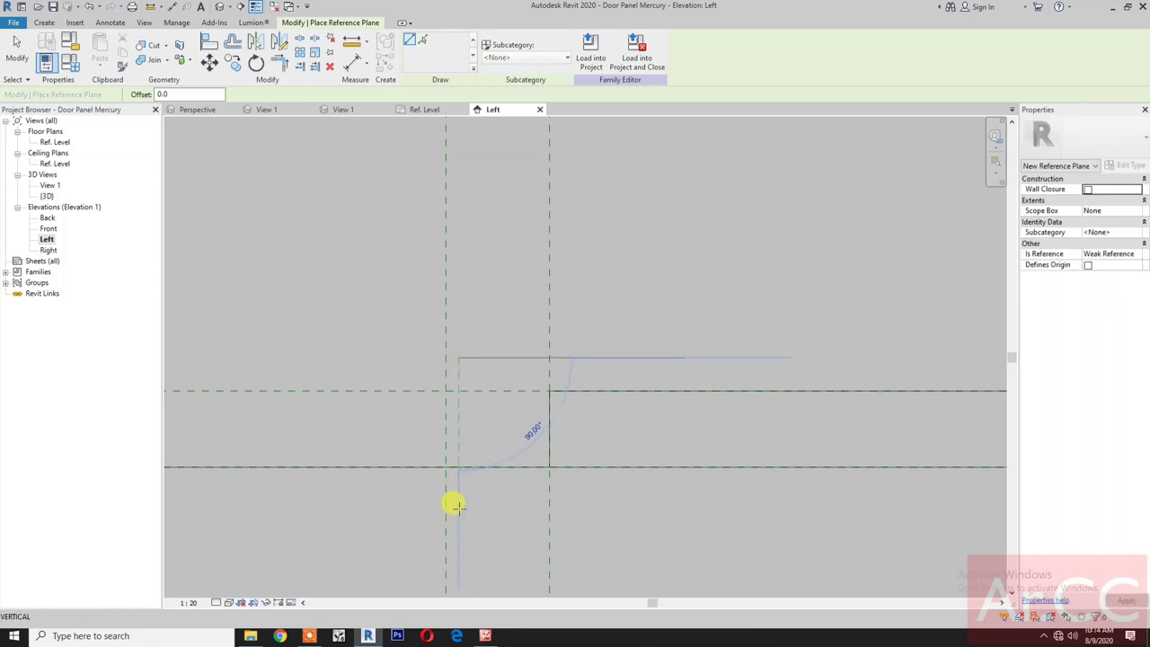
click(456, 506)
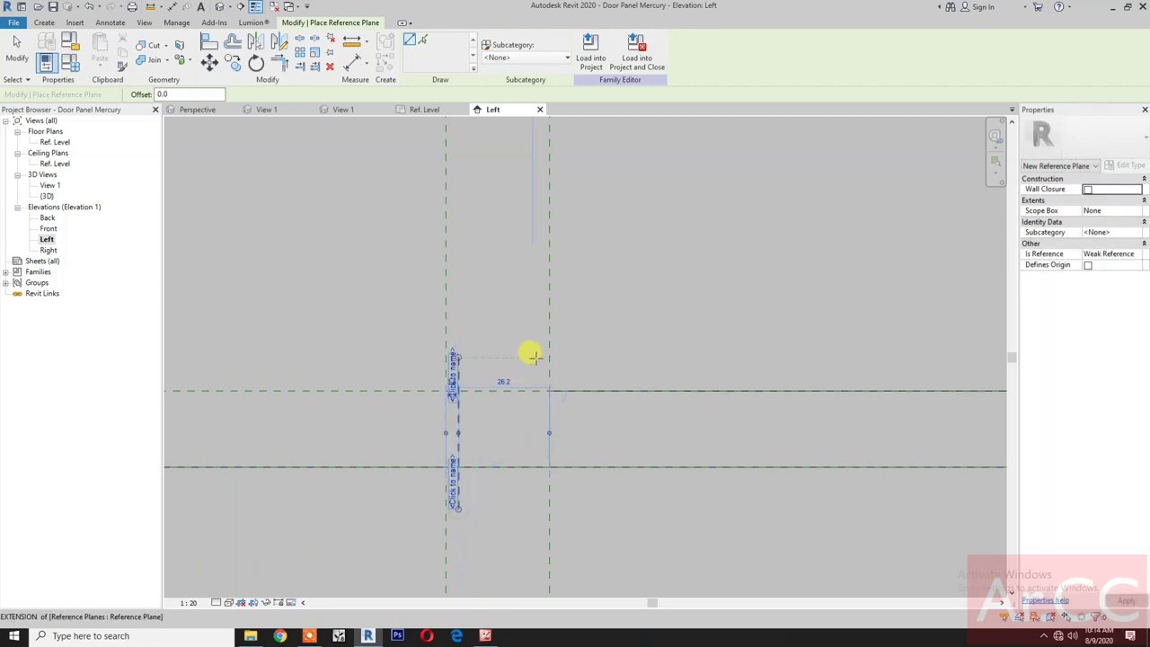
click(536, 358)
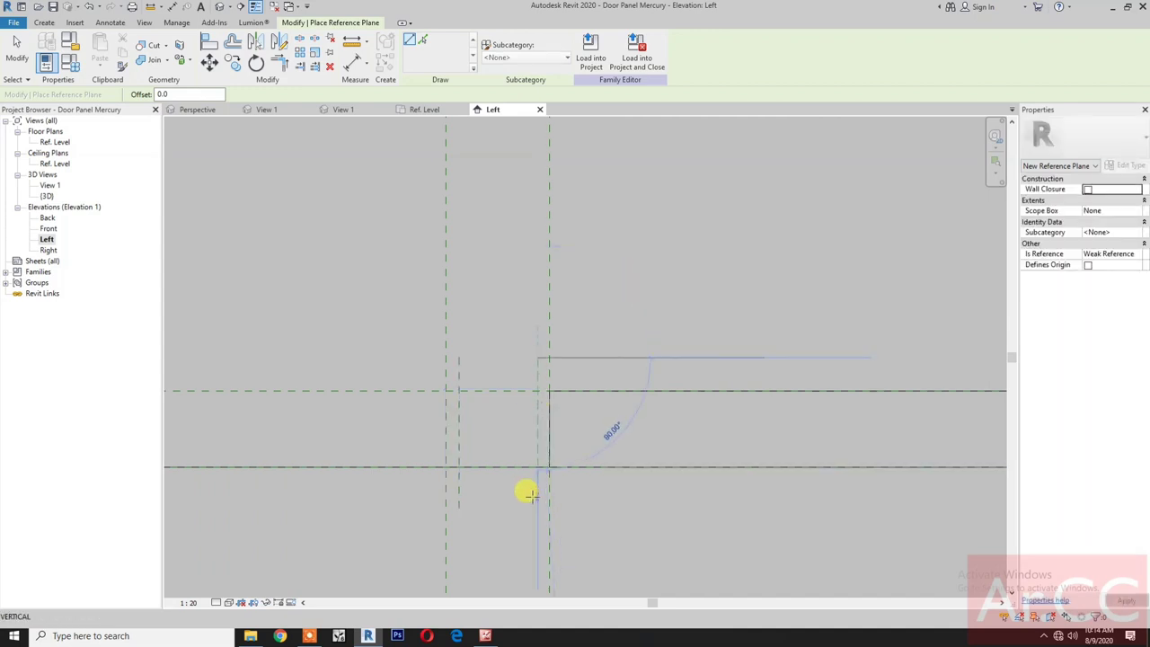
click(527, 495)
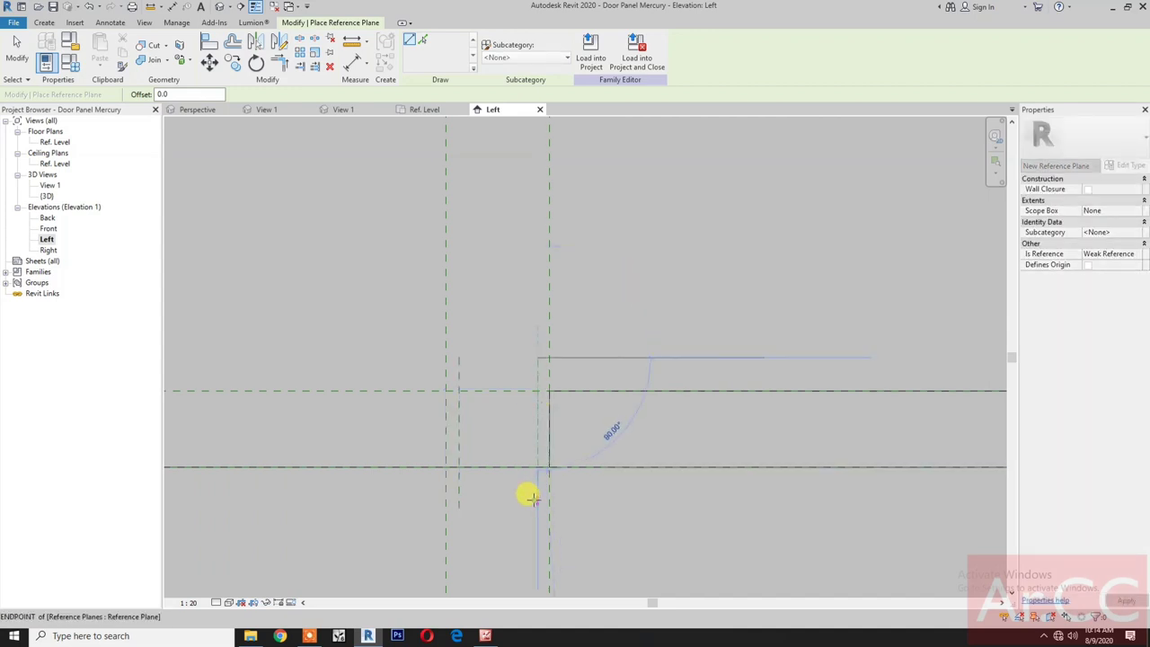
Draw two short horizontal reference planes between the panel's front and back face planes, crossing the new vertical ones
click(423, 401)
click(564, 400)
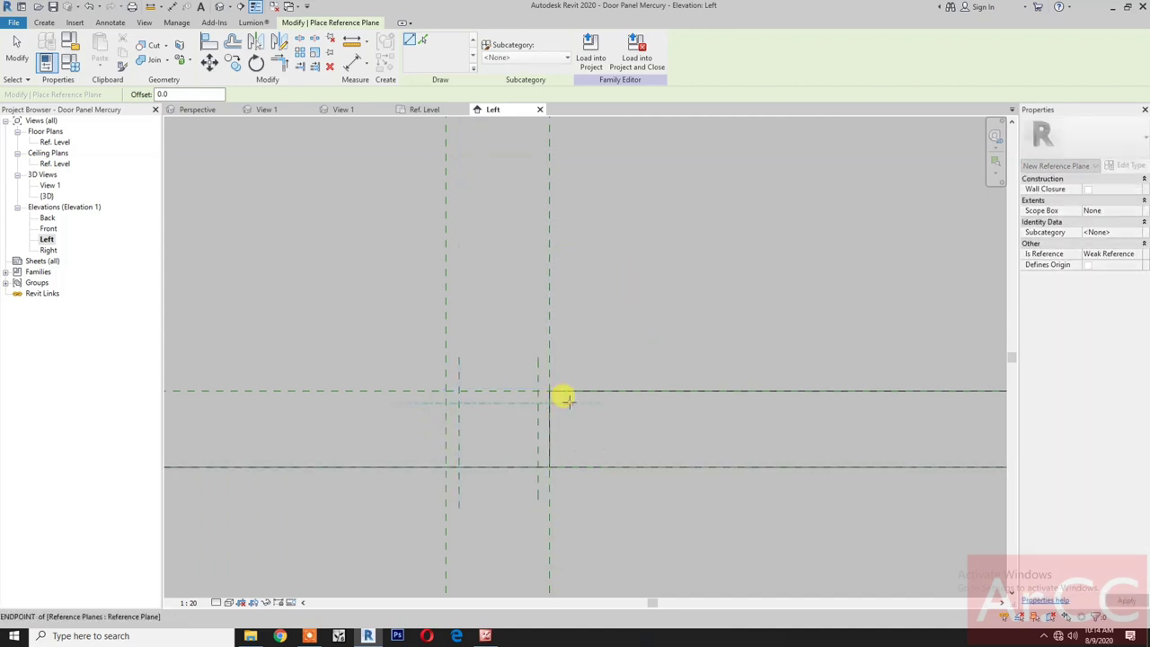
click(417, 449)
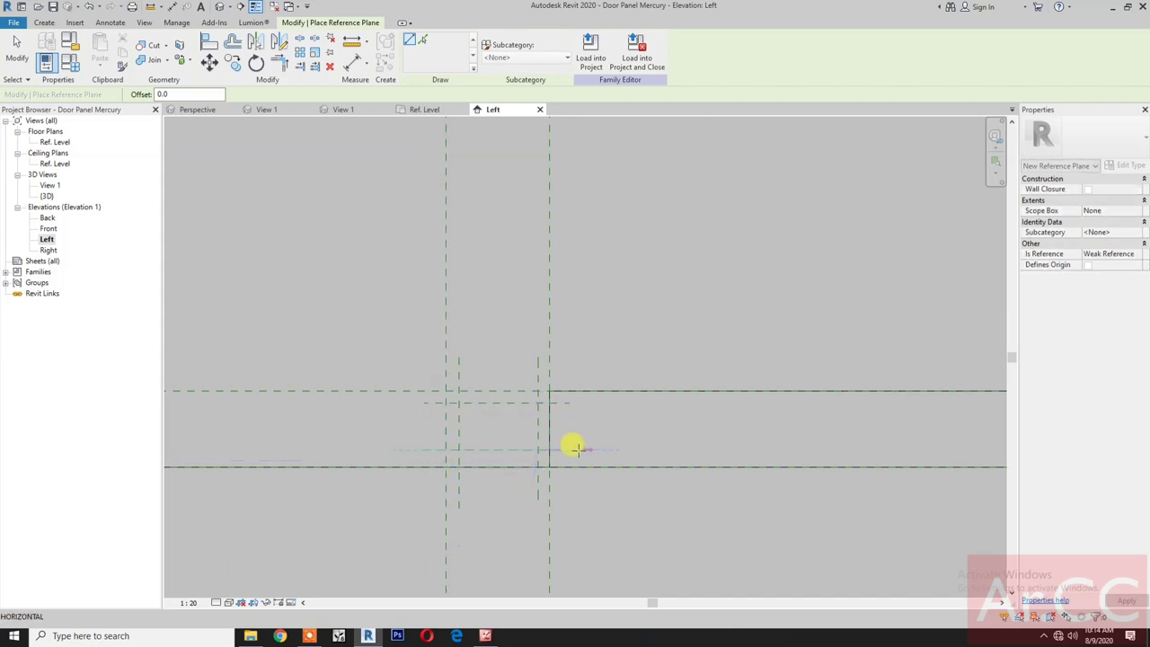
click(573, 448)
key(Escape)
key(Escape)
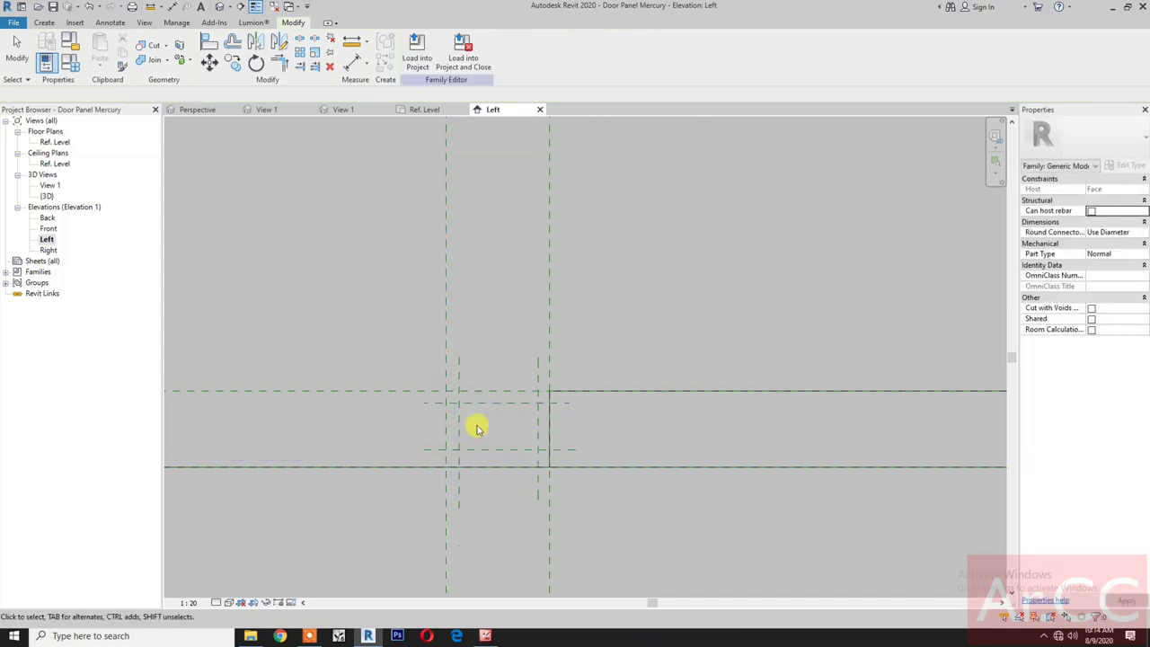
Set both short horizontal reference planes 3 mm inside the panel's upper and lower face planes
scroll(476, 430, up, 2)
click(472, 394)
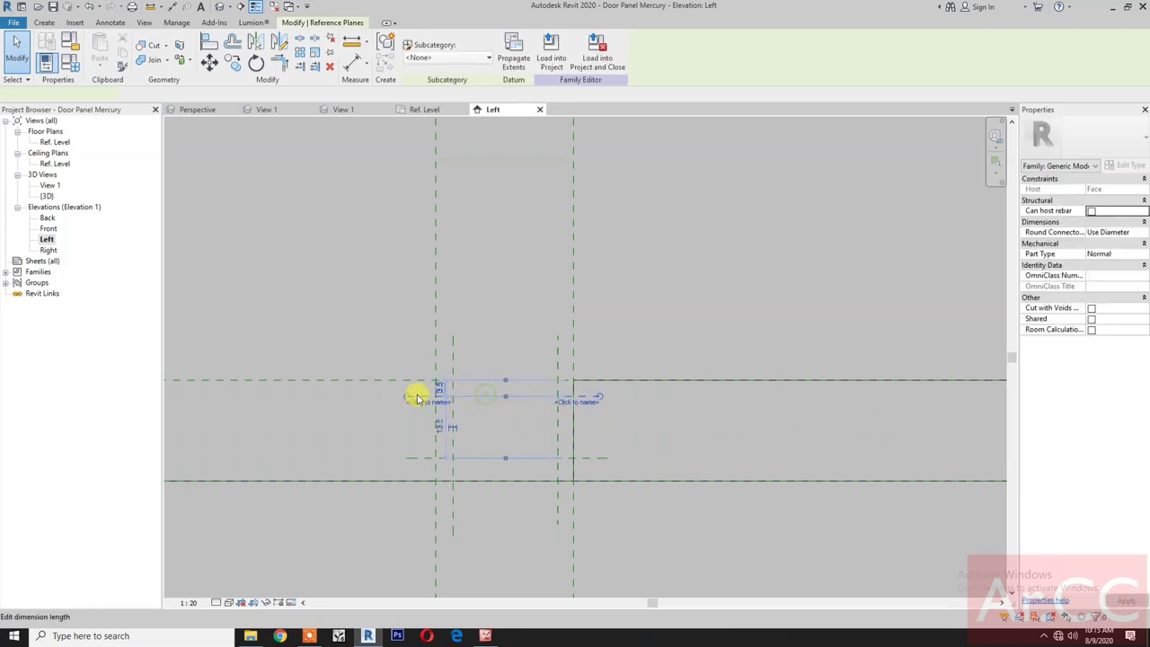
scroll(431, 392, up, 1)
click(457, 387)
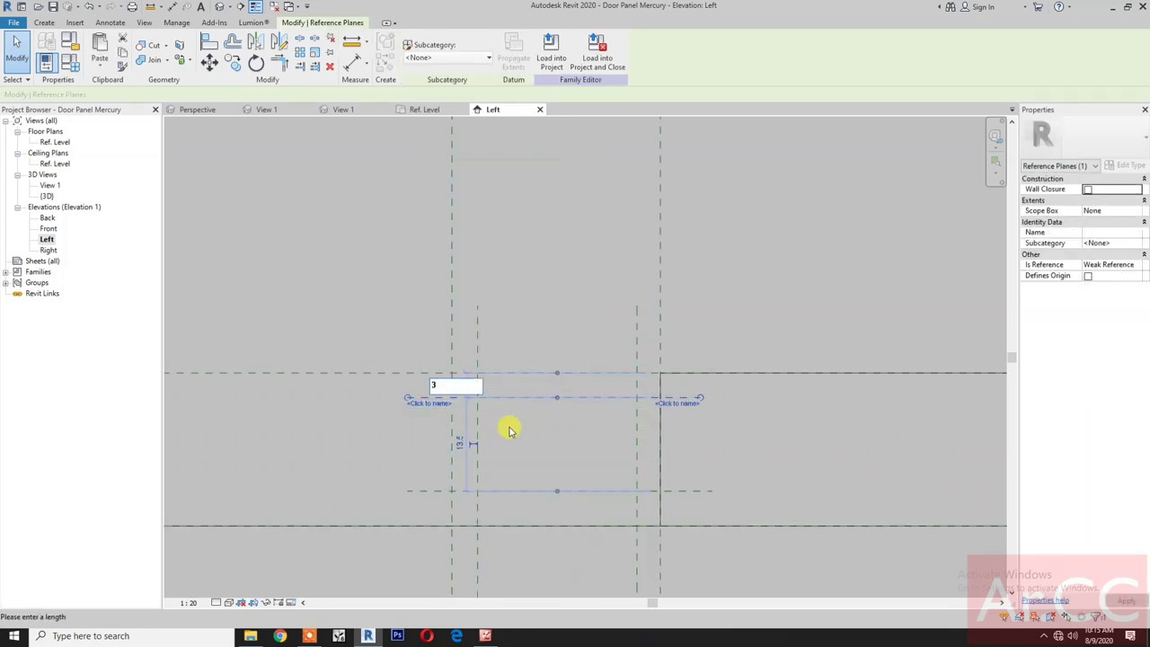
text(3)
key(Return)
key(Escape)
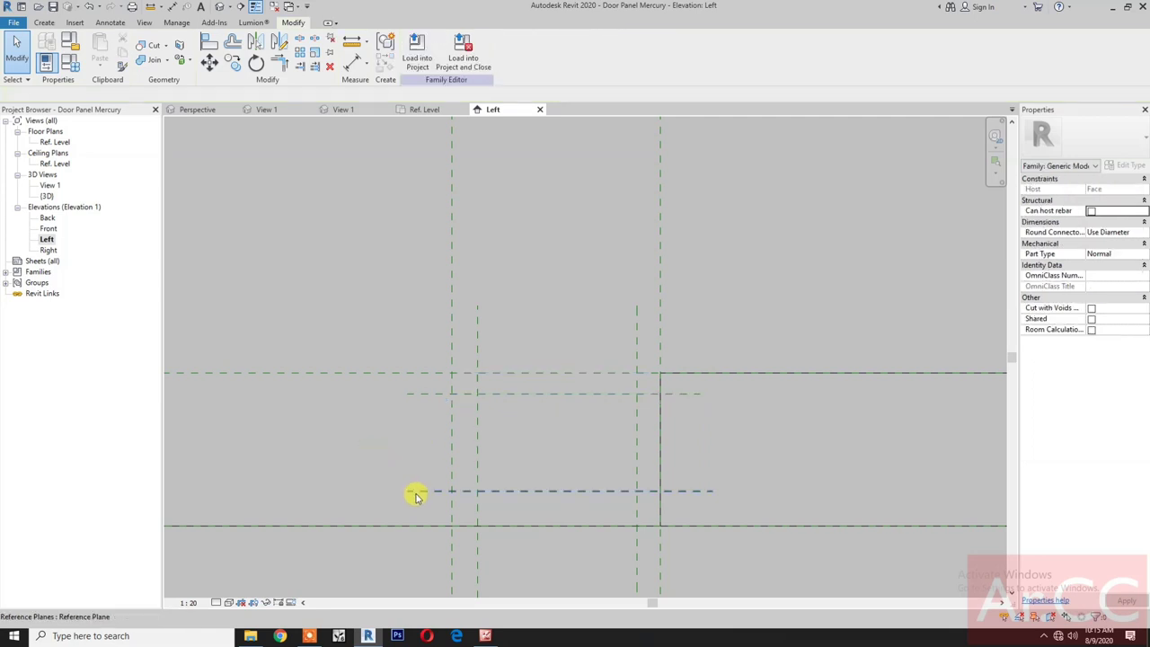
click(417, 491)
click(458, 512)
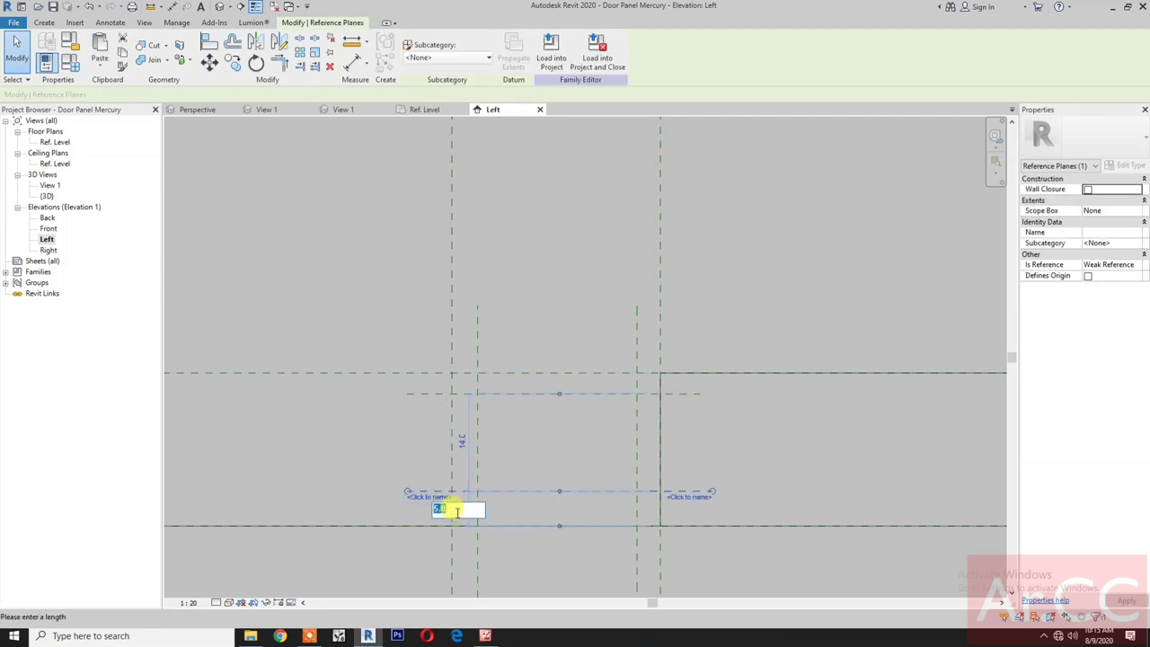
key(Return)
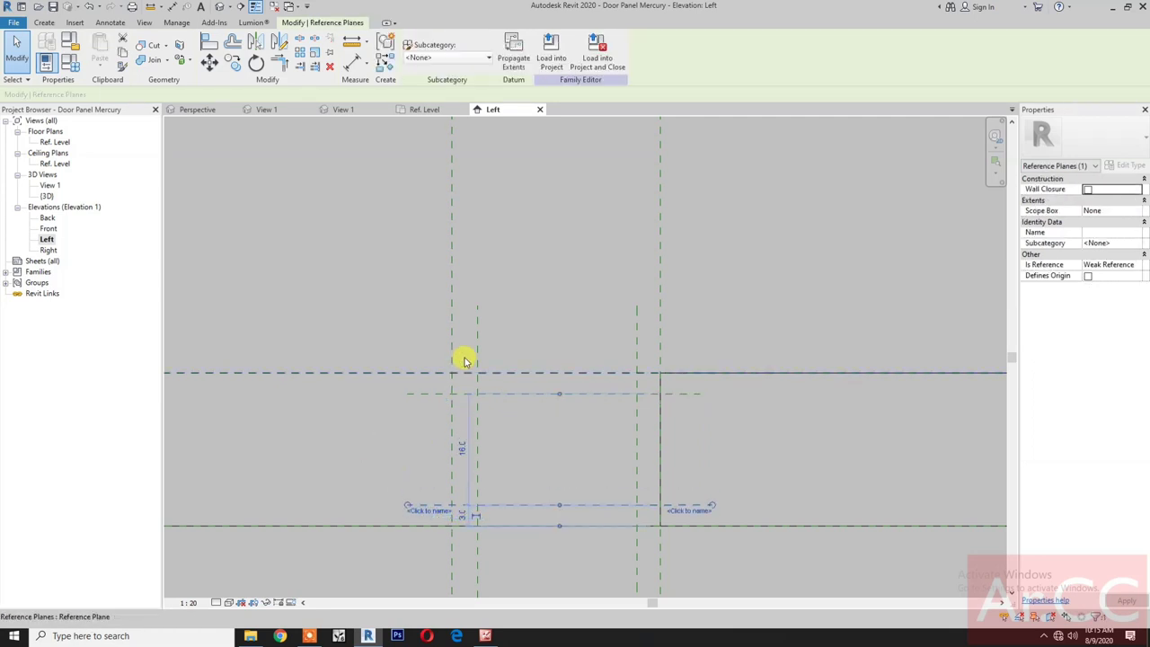
Set both short vertical reference planes 3 mm inside the outer and inner long vertical reference planes
click(476, 338)
click(461, 363)
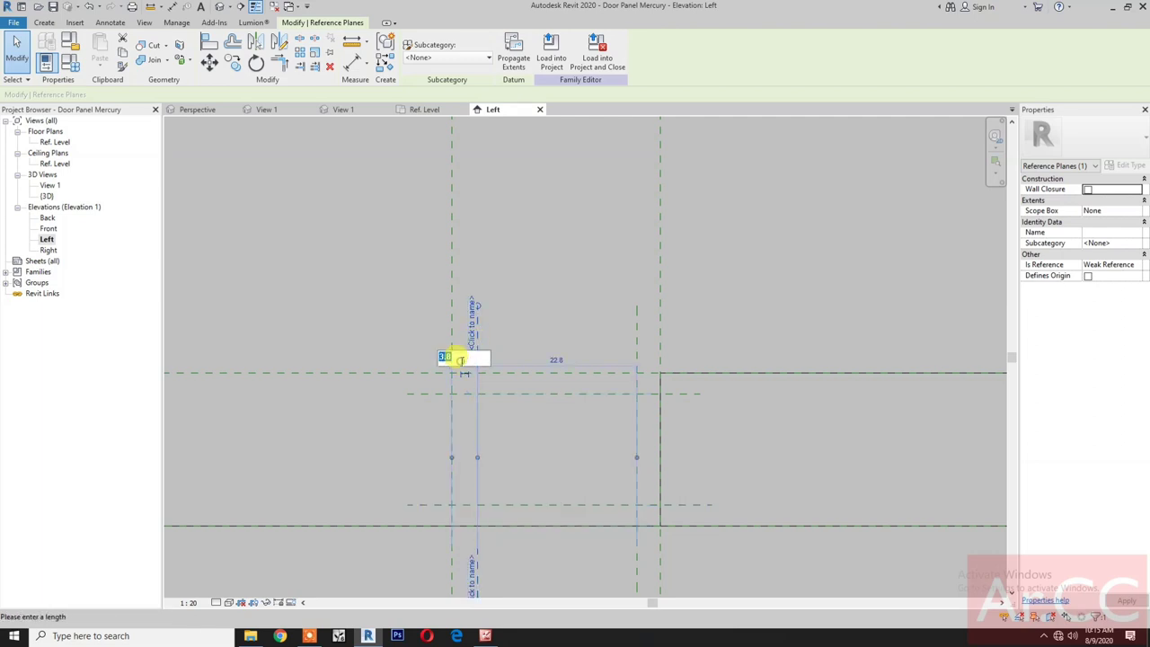
key(Return)
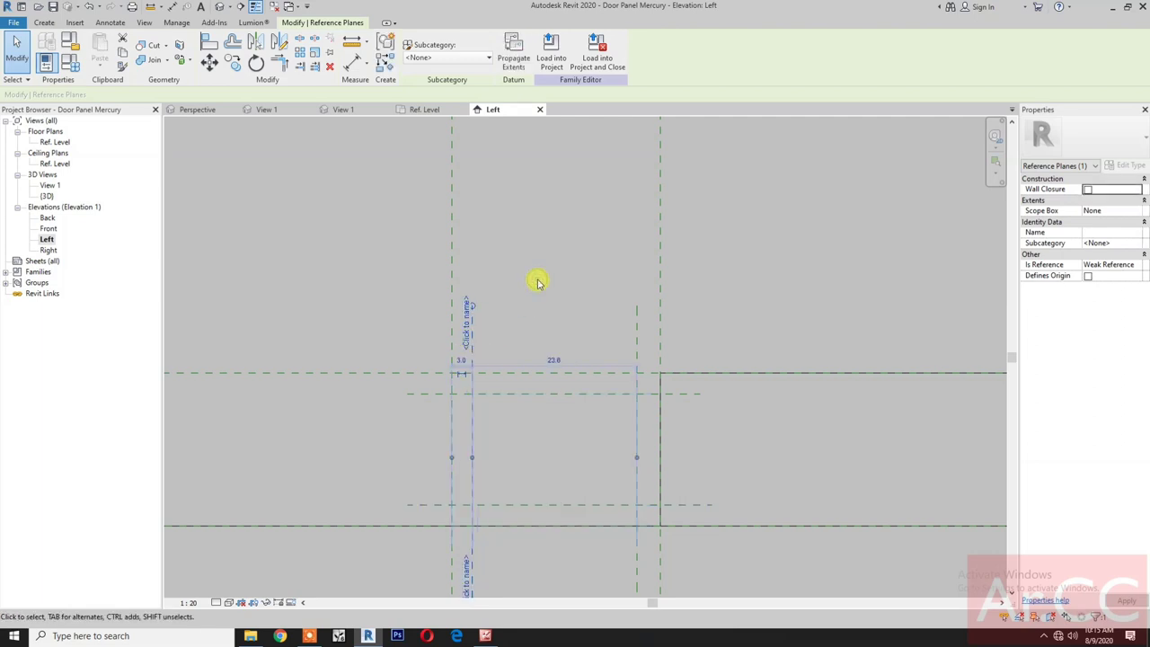
click(637, 316)
click(647, 355)
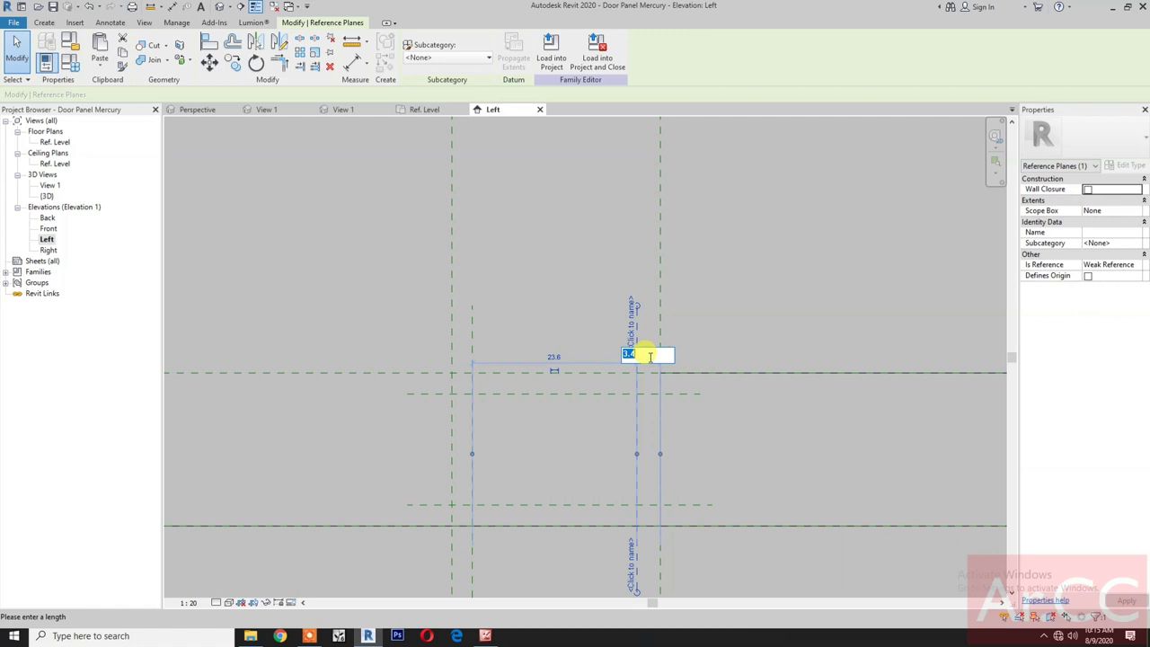
text(3)
key(Return)
scroll(721, 321, down, 2)
key(Escape)
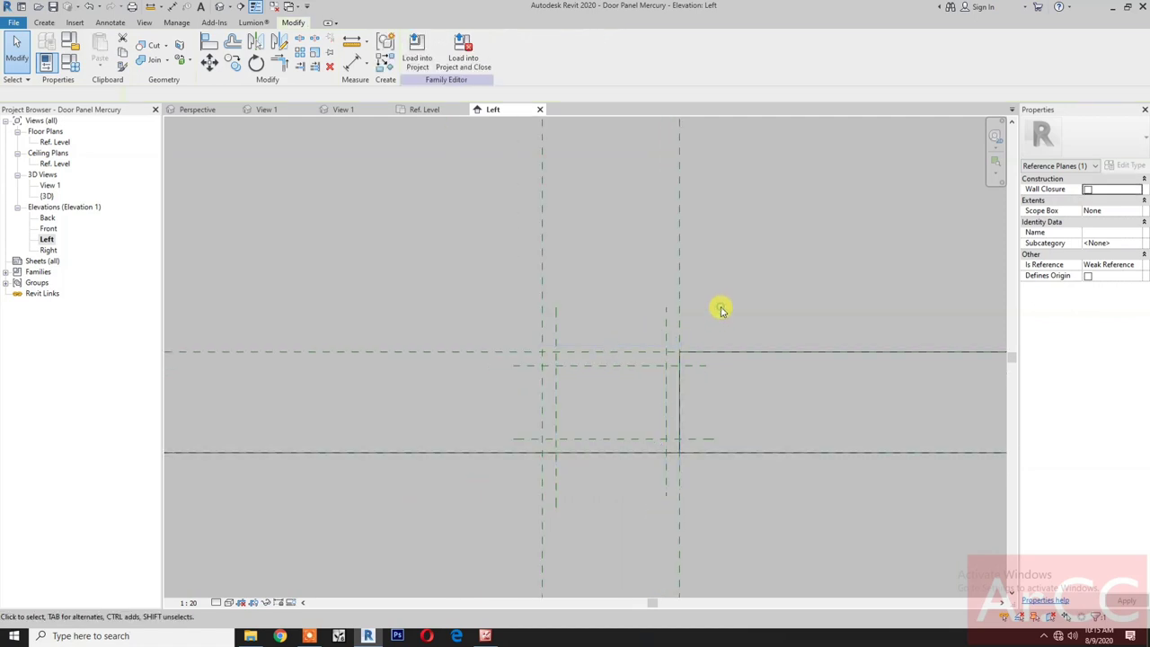
Set the view scale to 1:2, and dimension and lock the 3 mm gaps between the short vertical planes and the long vertical planes beside them
key(d)
key(i)
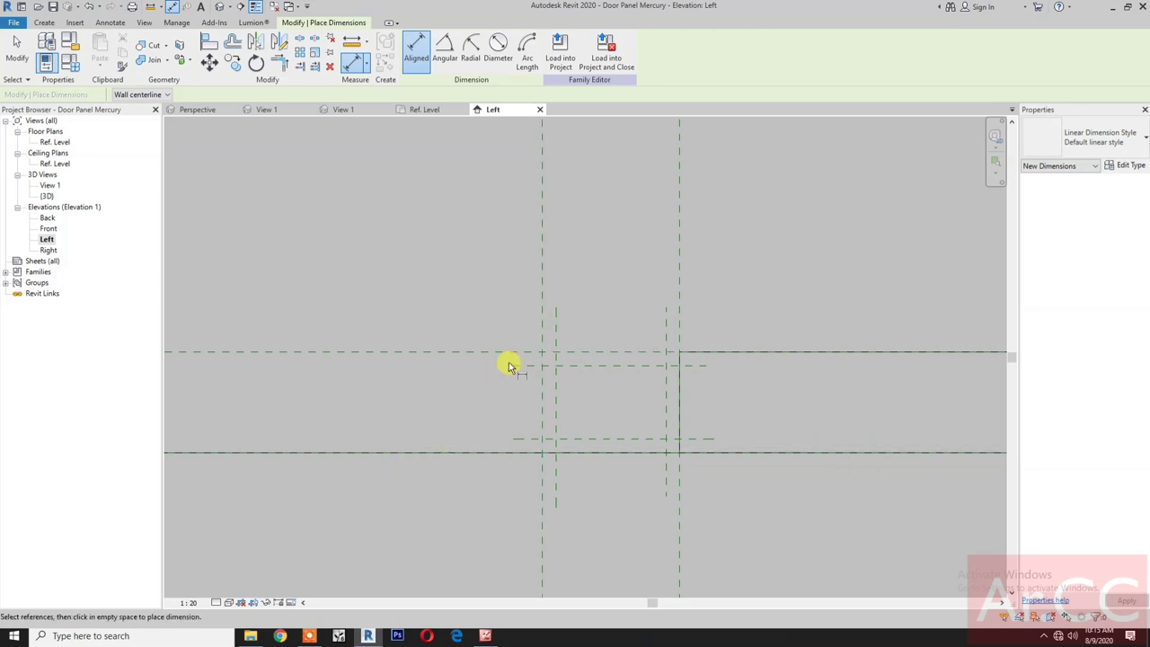
click(184, 602)
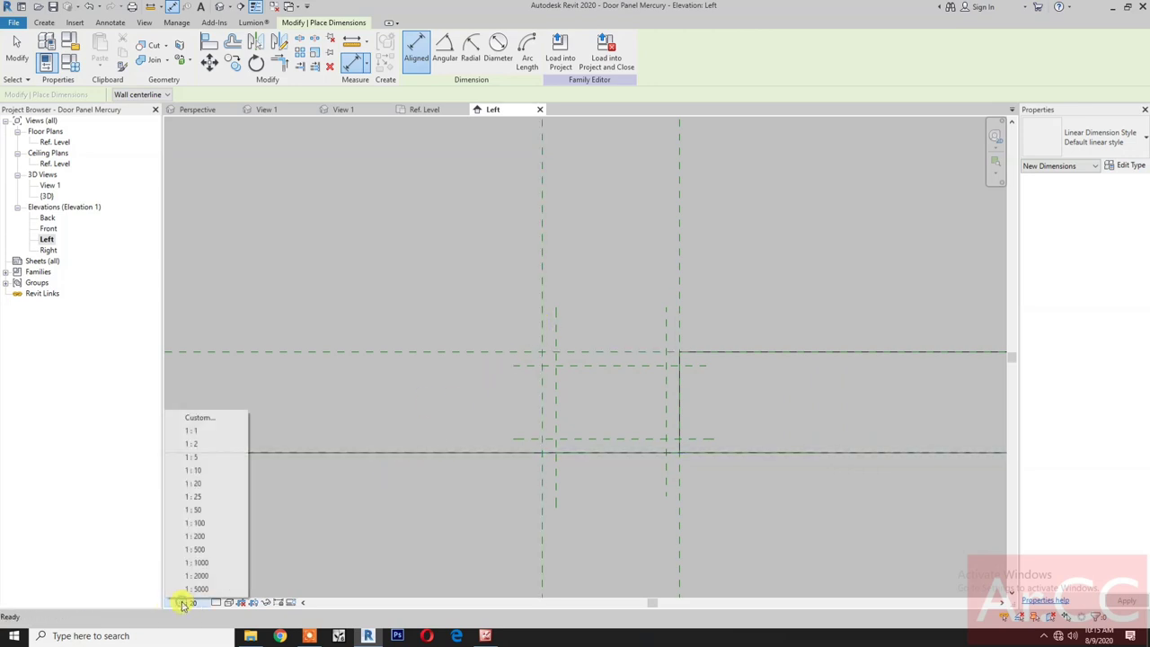
click(202, 450)
click(544, 334)
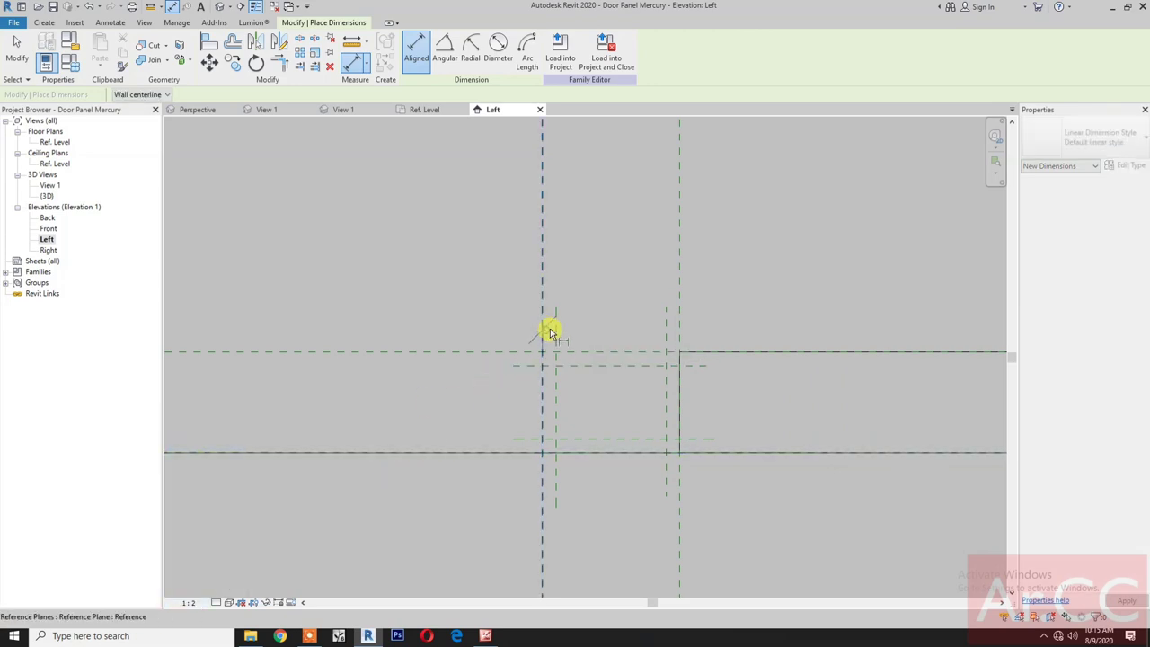
click(554, 329)
click(546, 304)
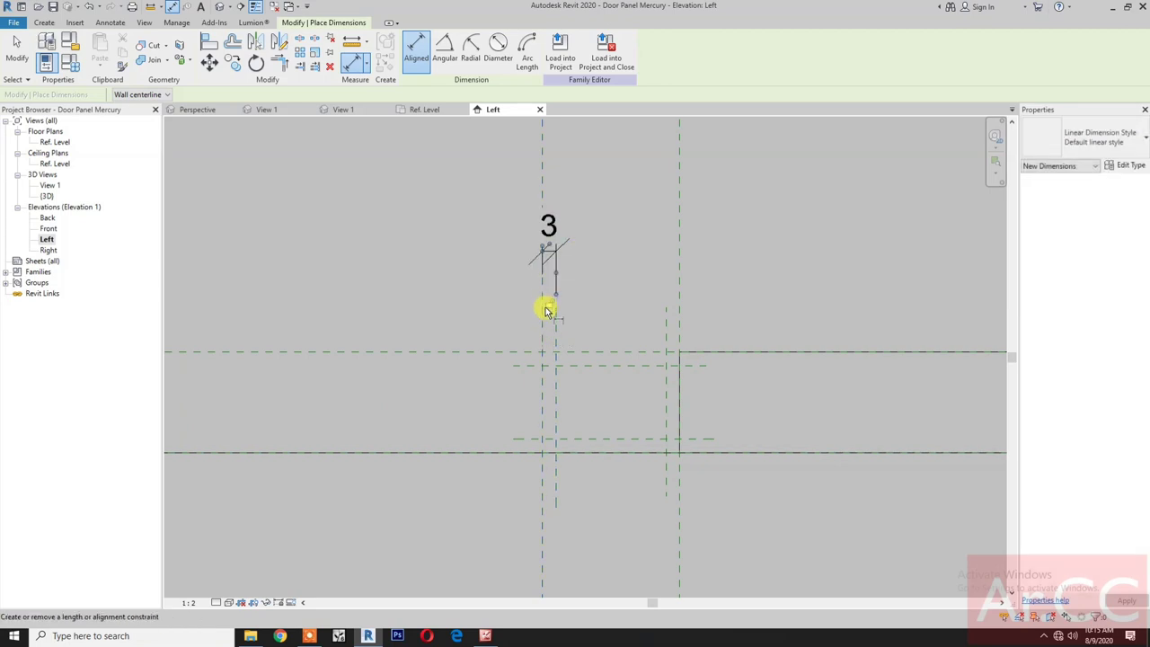
click(666, 326)
click(679, 318)
click(702, 256)
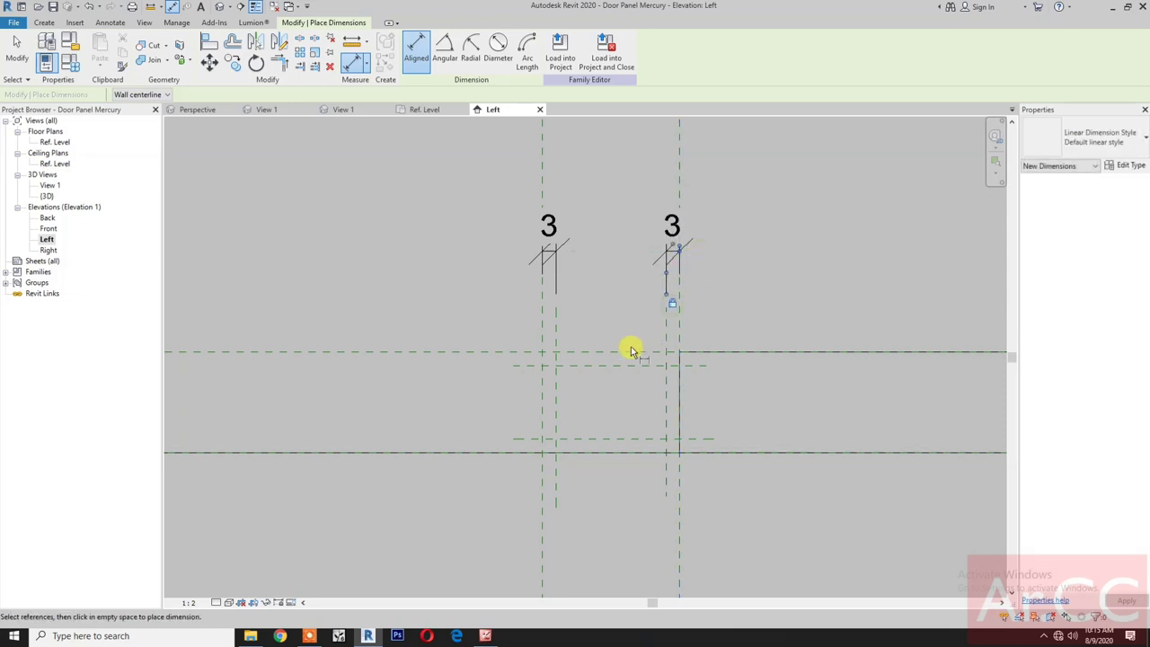
Dimension and lock the 3 mm gaps between the short horizontal reference planes and the panel's upper and lower face planes
click(532, 353)
click(531, 365)
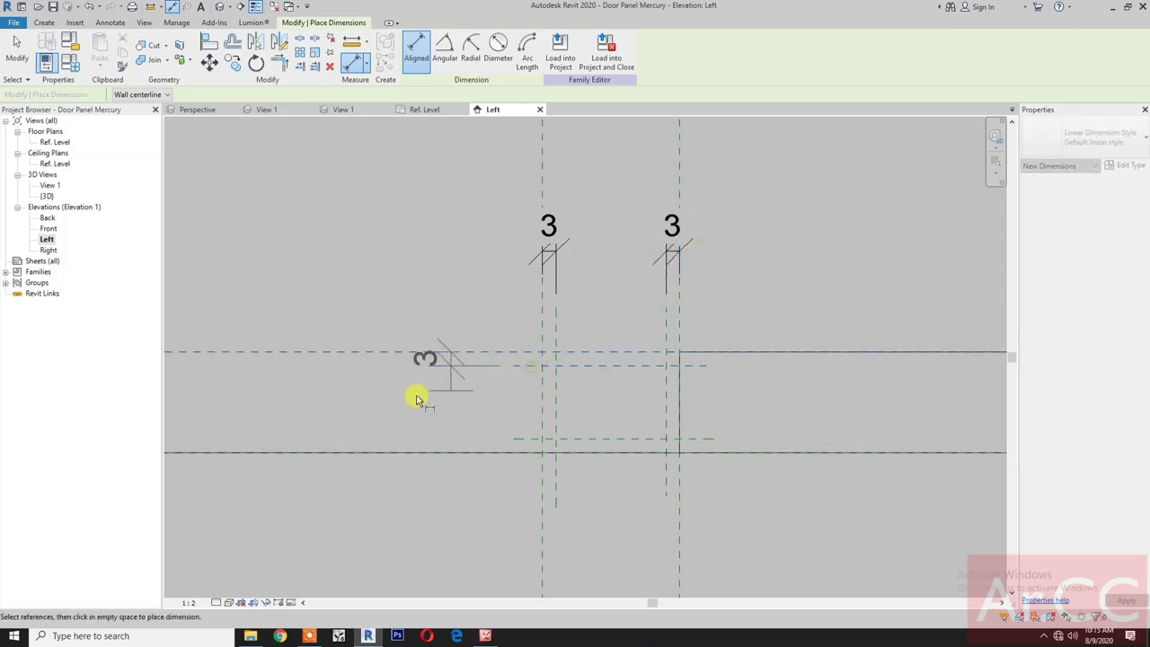
click(410, 398)
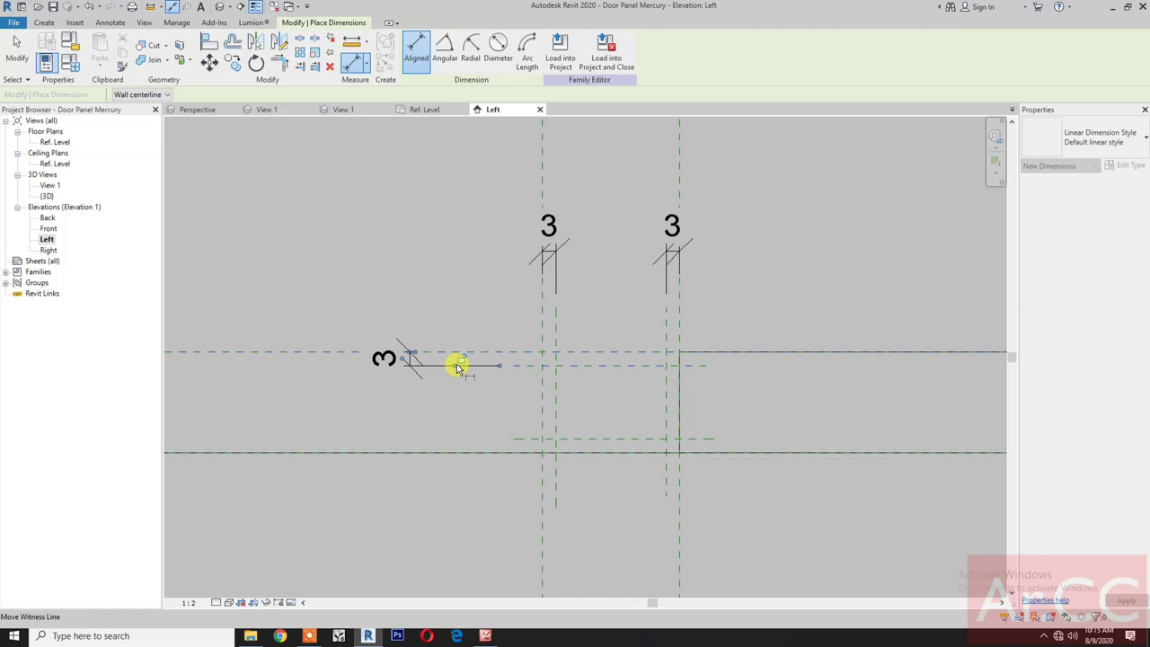
click(532, 453)
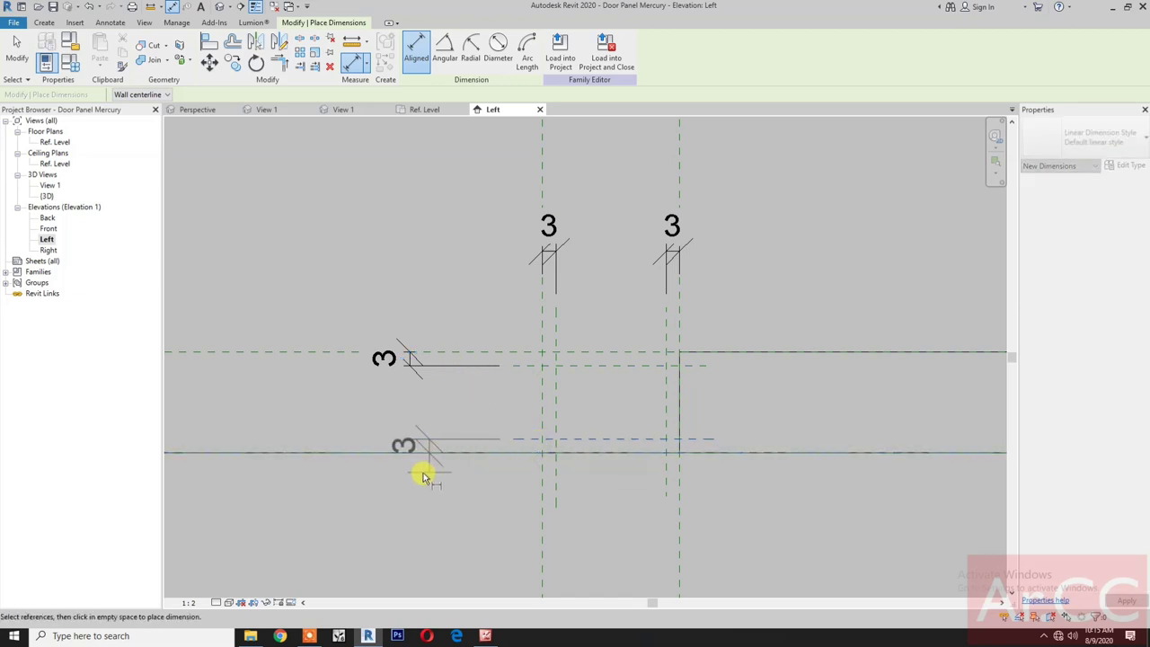
click(412, 483)
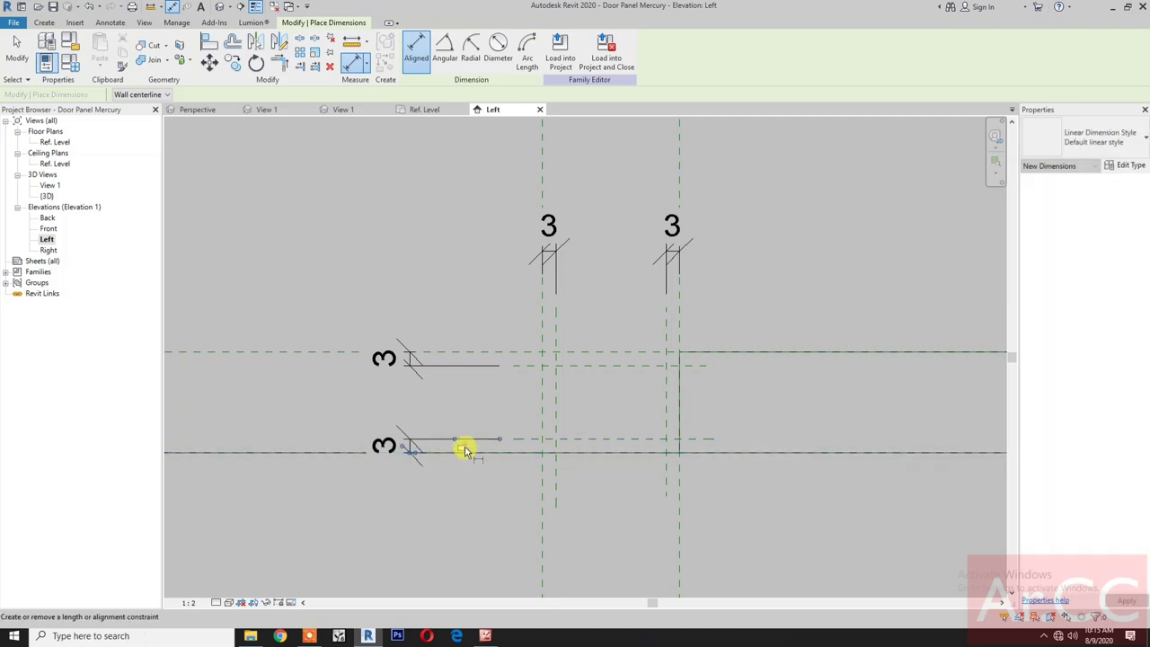
scroll(484, 482, down, 1)
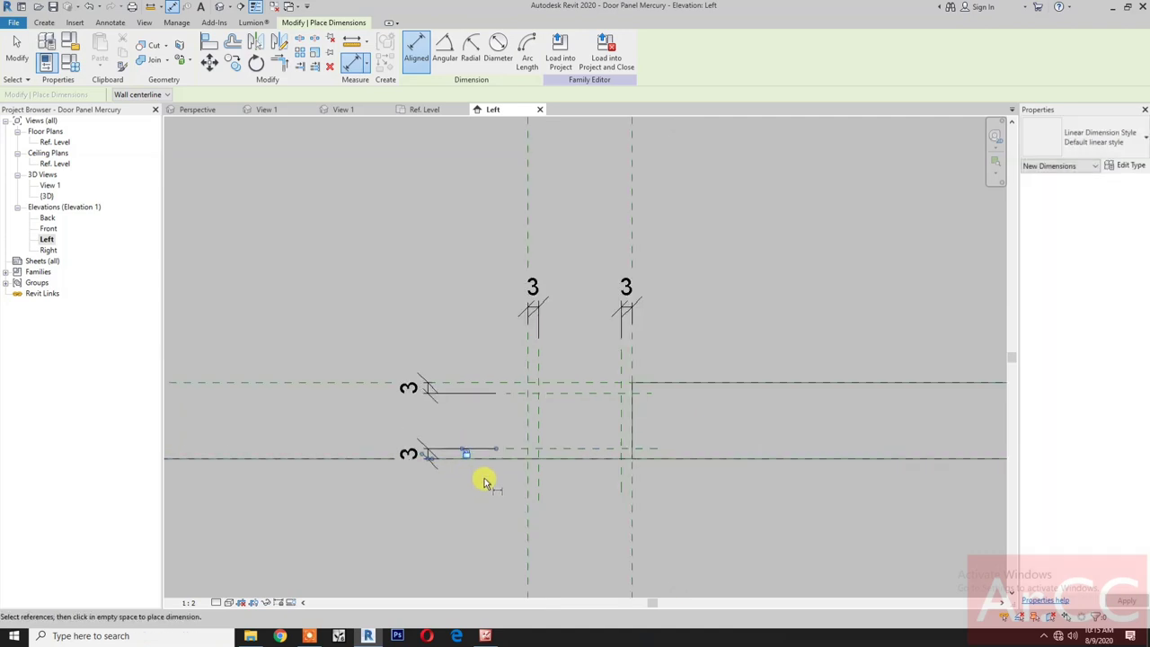
Draw a third short vertical reference plane across the panel's upper face plane, about 11 mm inside the outer long vertical plane
click(47, 23)
click(681, 60)
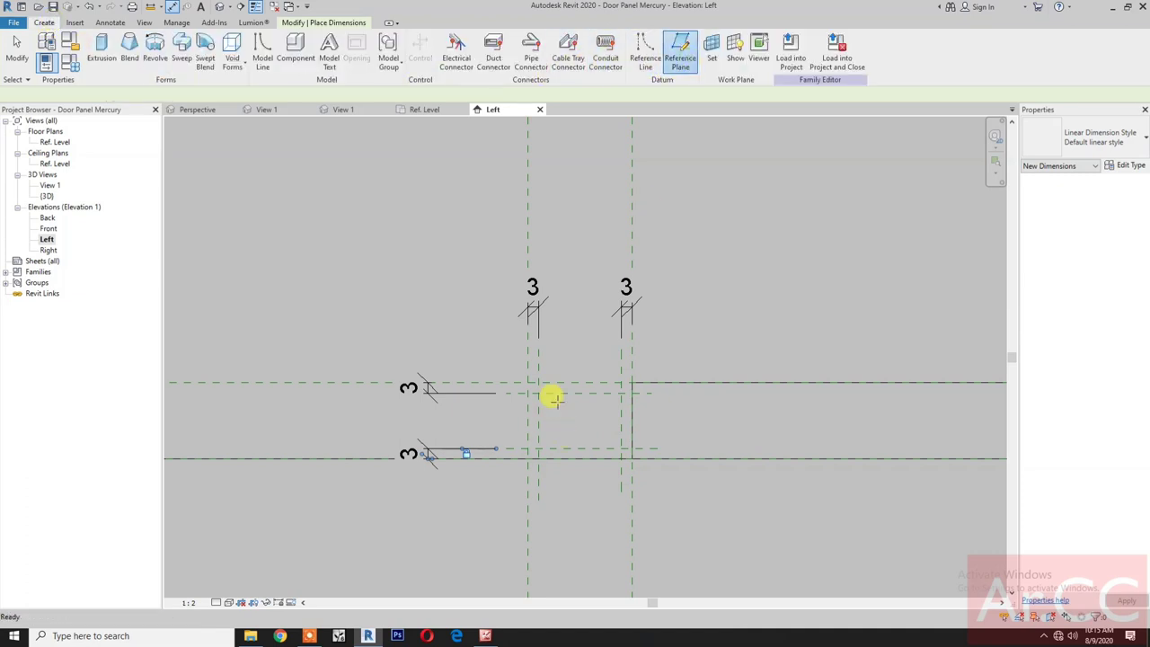
scroll(552, 398, up, 2)
click(572, 314)
click(571, 419)
Dimension the distance from the outer long vertical plane to the third short vertical plane
key(d)
key(i)
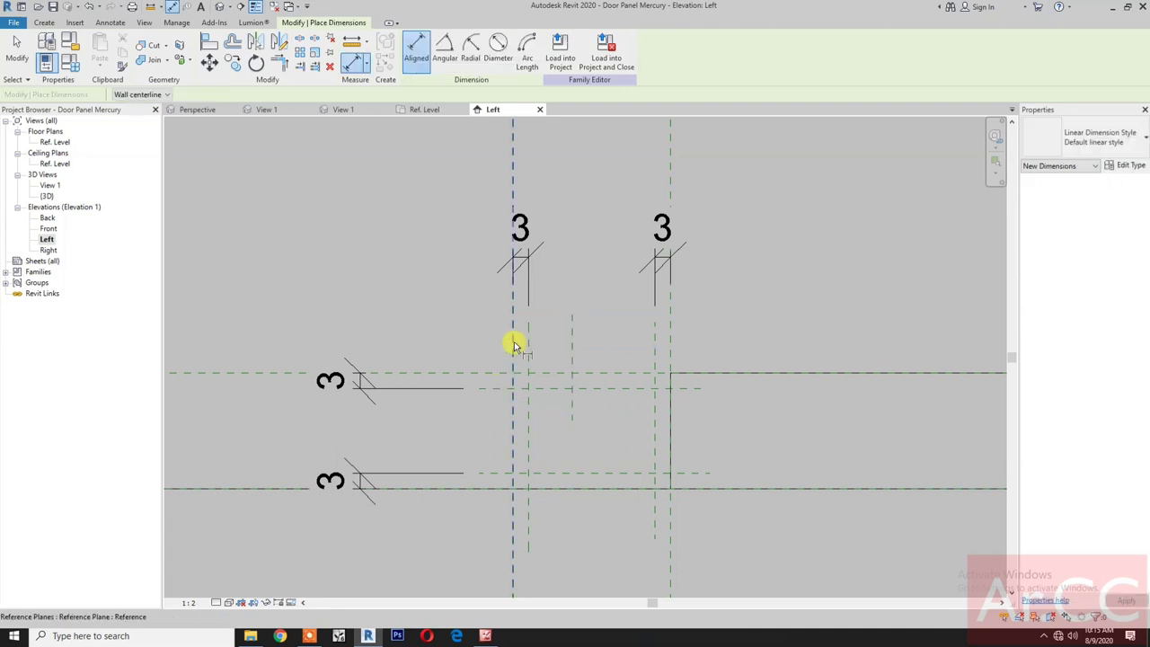
click(571, 339)
scroll(571, 340, down, 1)
click(564, 221)
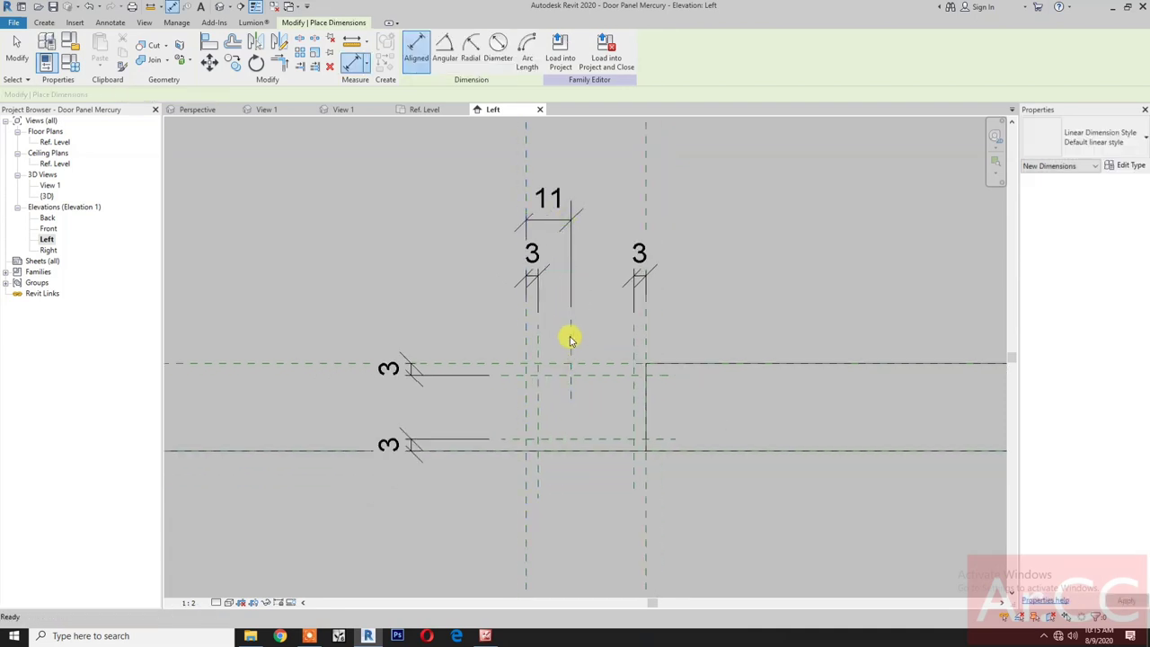
key(Escape)
key(Escape)
Set the third short vertical plane's distance from the outer long vertical plane to 8 mm and lock that dimension
click(570, 340)
click(550, 207)
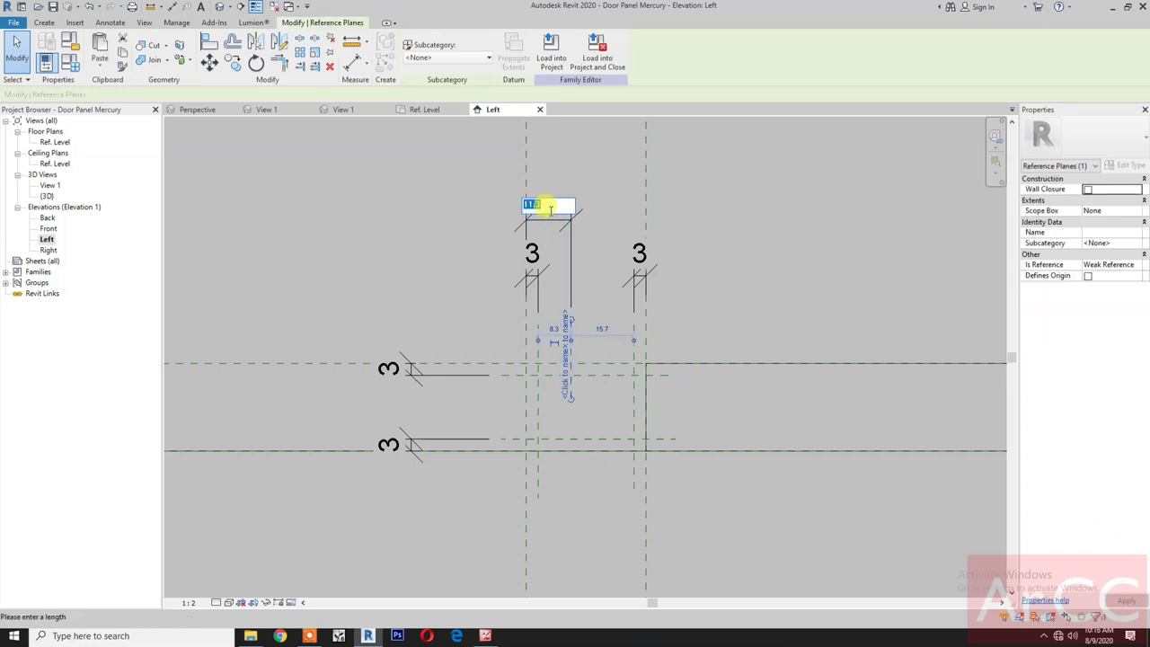
text(8)
key(Return)
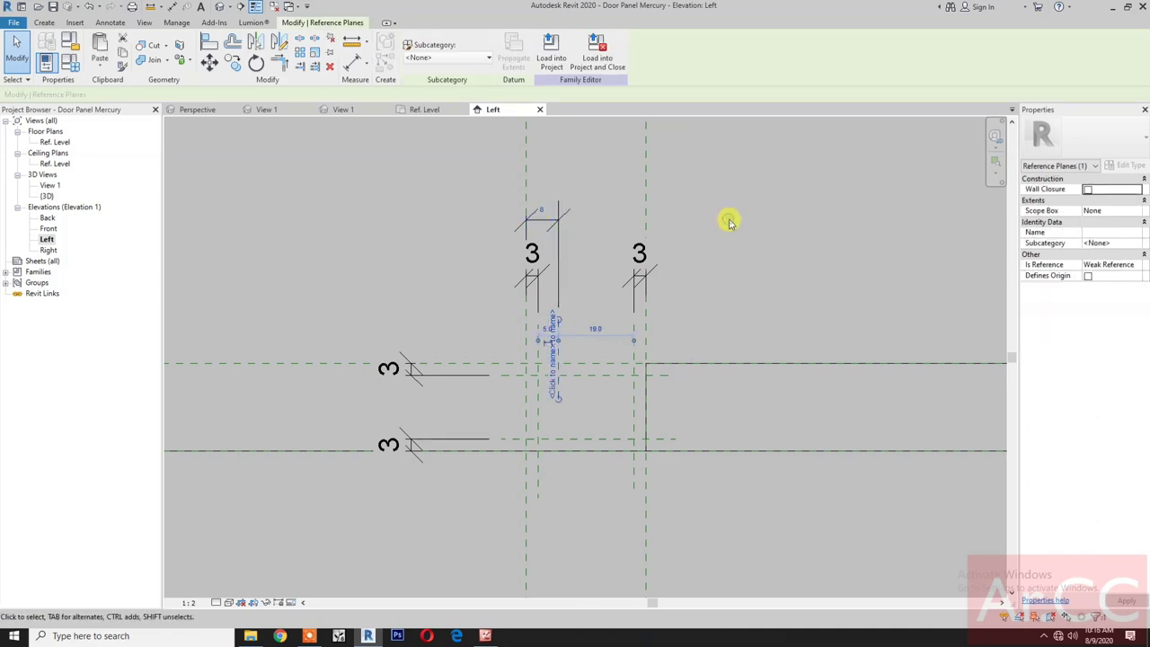
key(Escape)
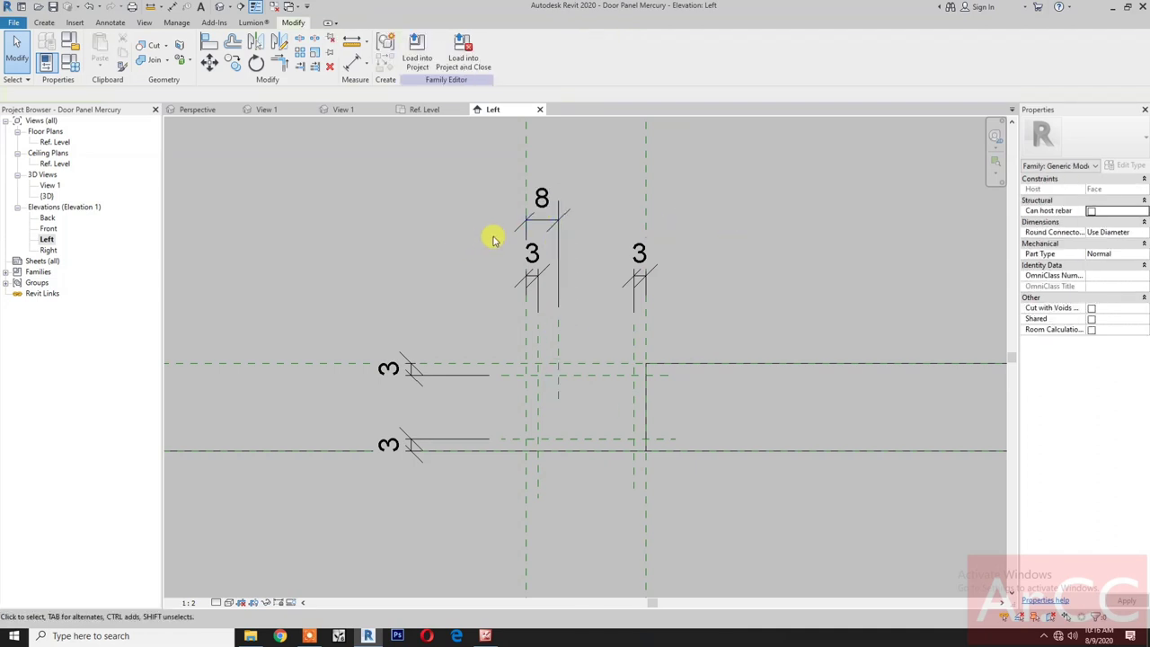
click(554, 217)
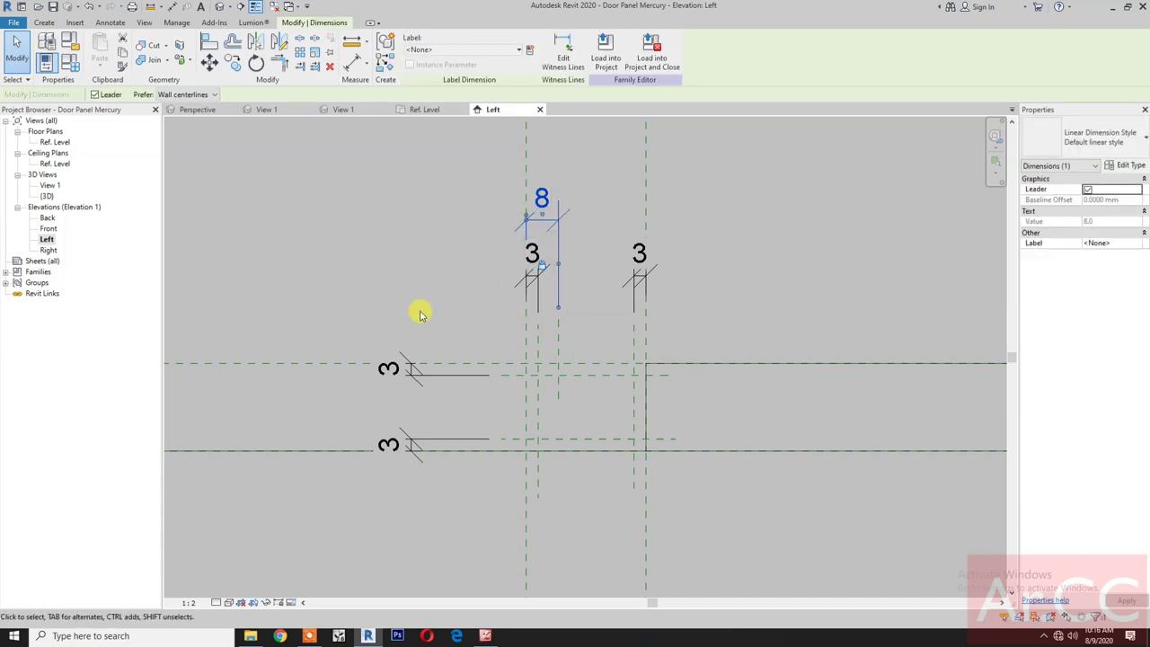
key(Escape)
Draw a short horizontal reference plane across the panel's end face, about 15 mm above the panel's lower face plane
click(44, 23)
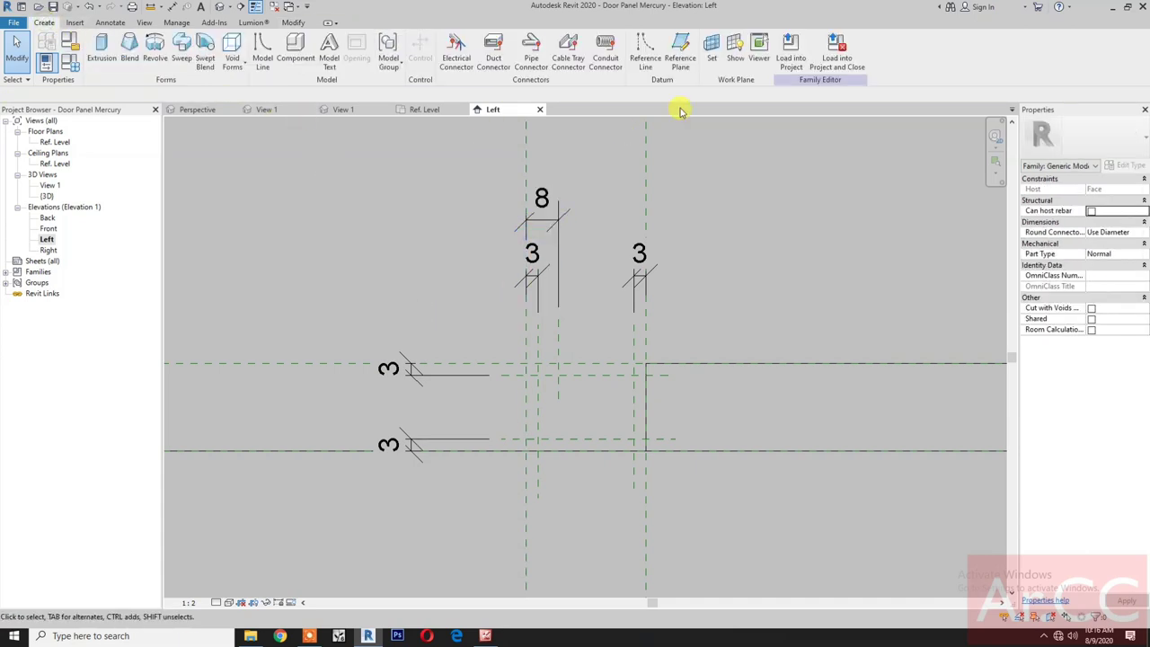
click(681, 45)
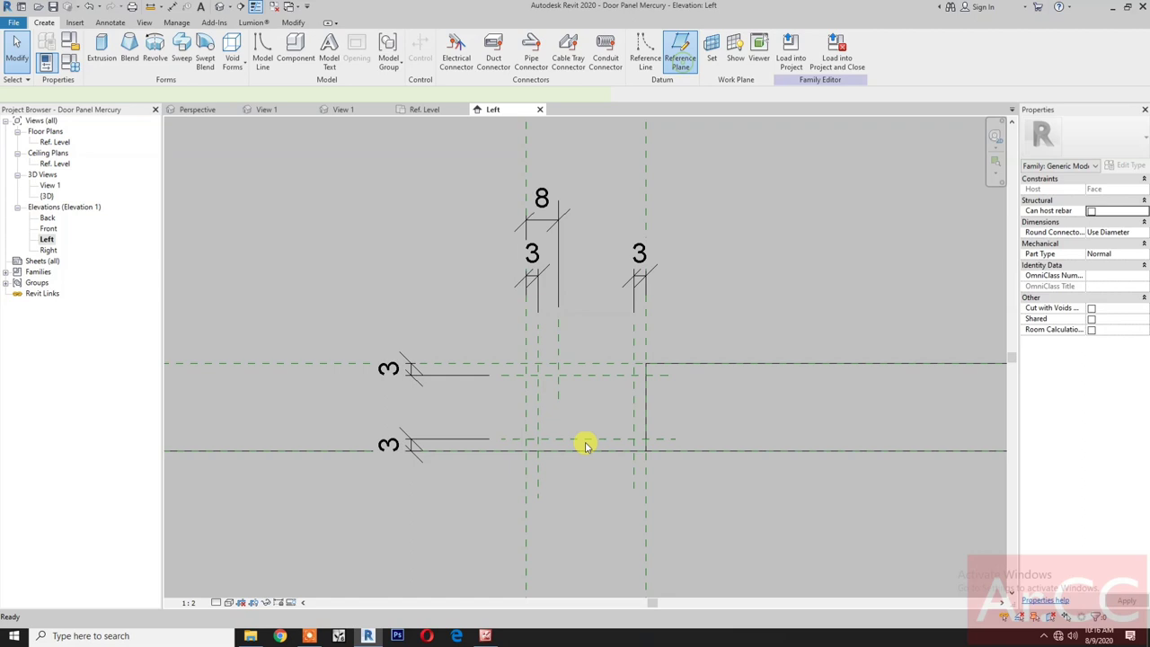
click(597, 392)
click(697, 390)
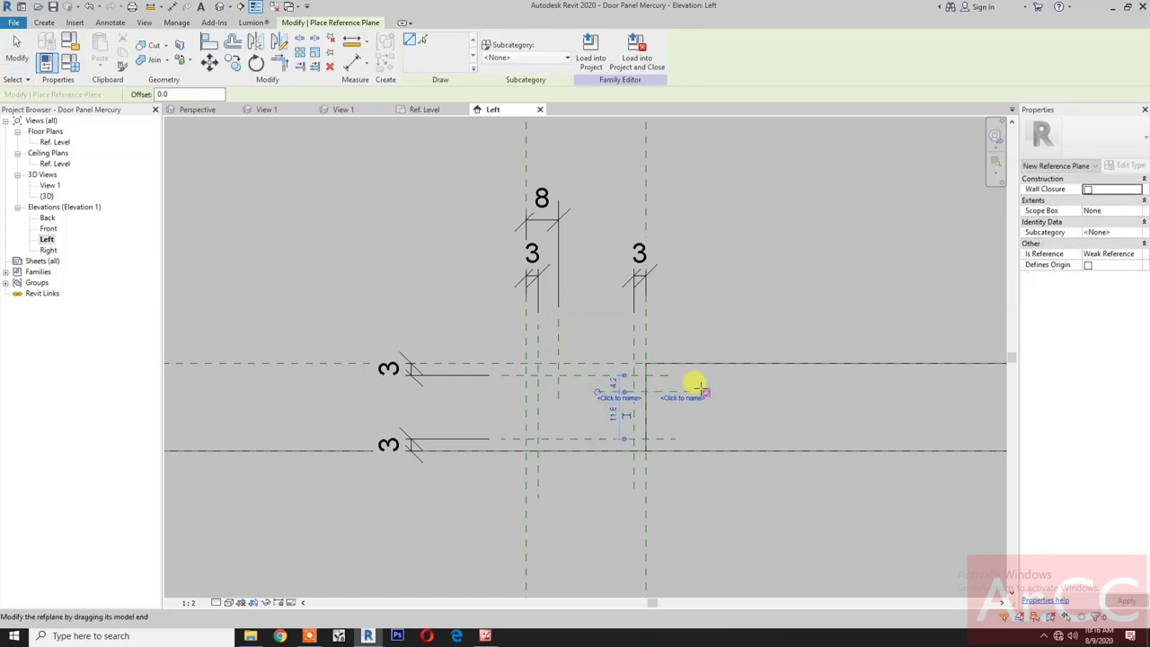
key(Escape)
key(Escape)
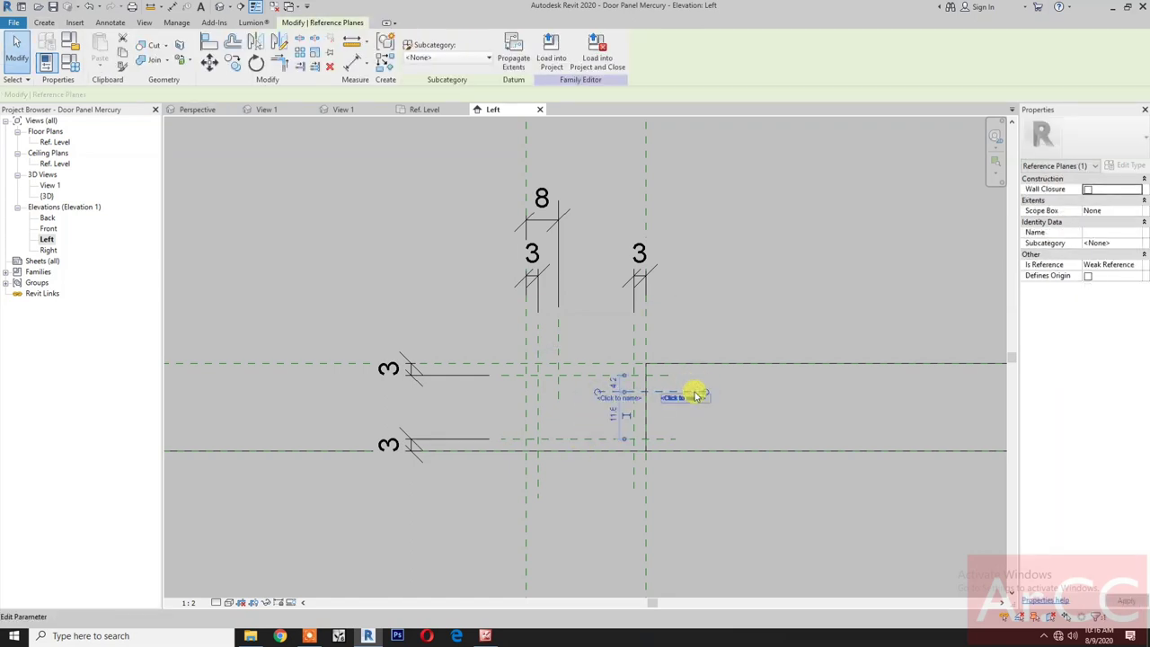
Dimension the new short horizontal plane from the panel's lower face plane and set the distance to 14 mm
key(Escape)
key(i)
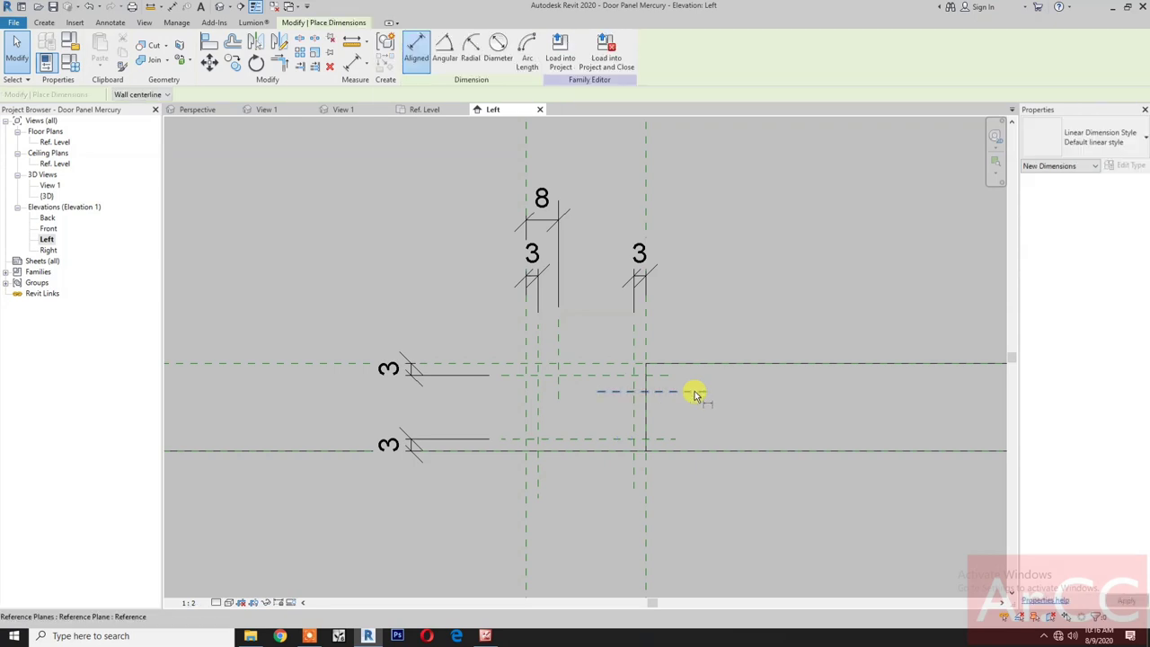
click(693, 391)
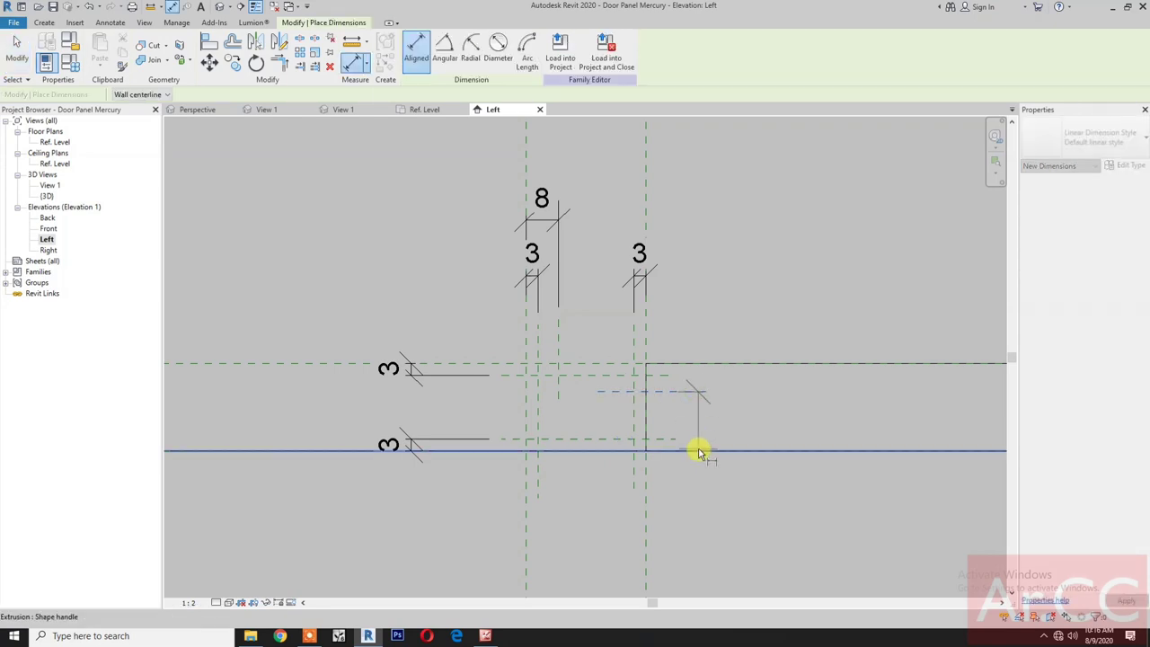
key(Tab)
click(700, 451)
click(765, 491)
key(Escape)
key(Escape)
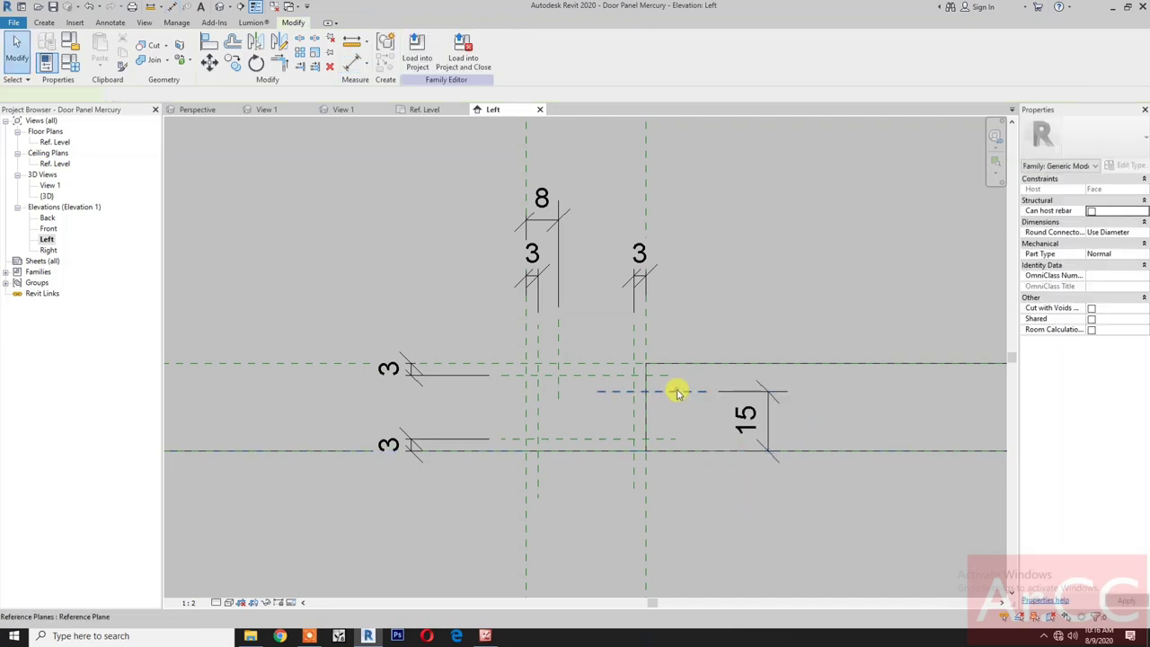
click(678, 393)
click(751, 418)
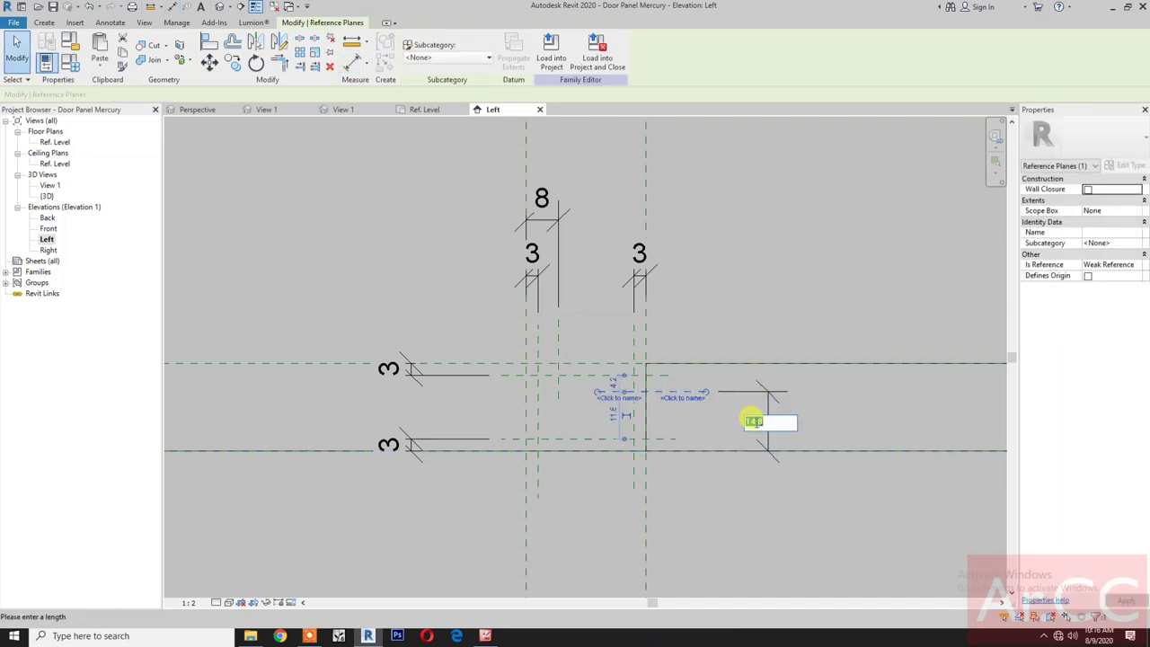
key(Return)
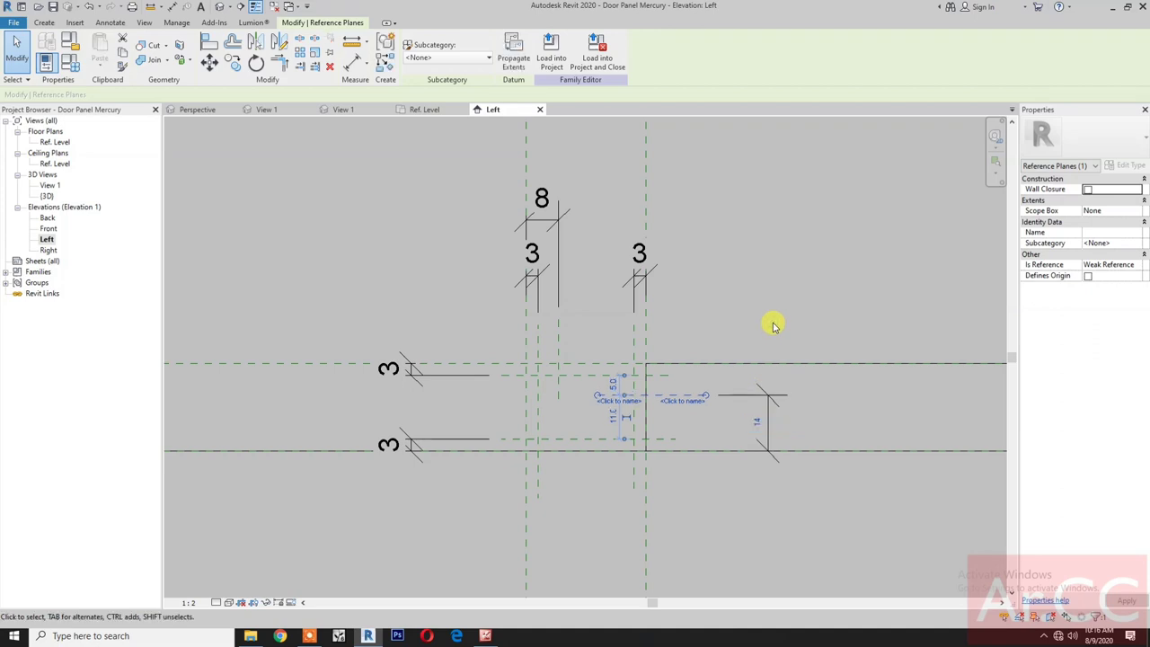
key(Escape)
click(780, 404)
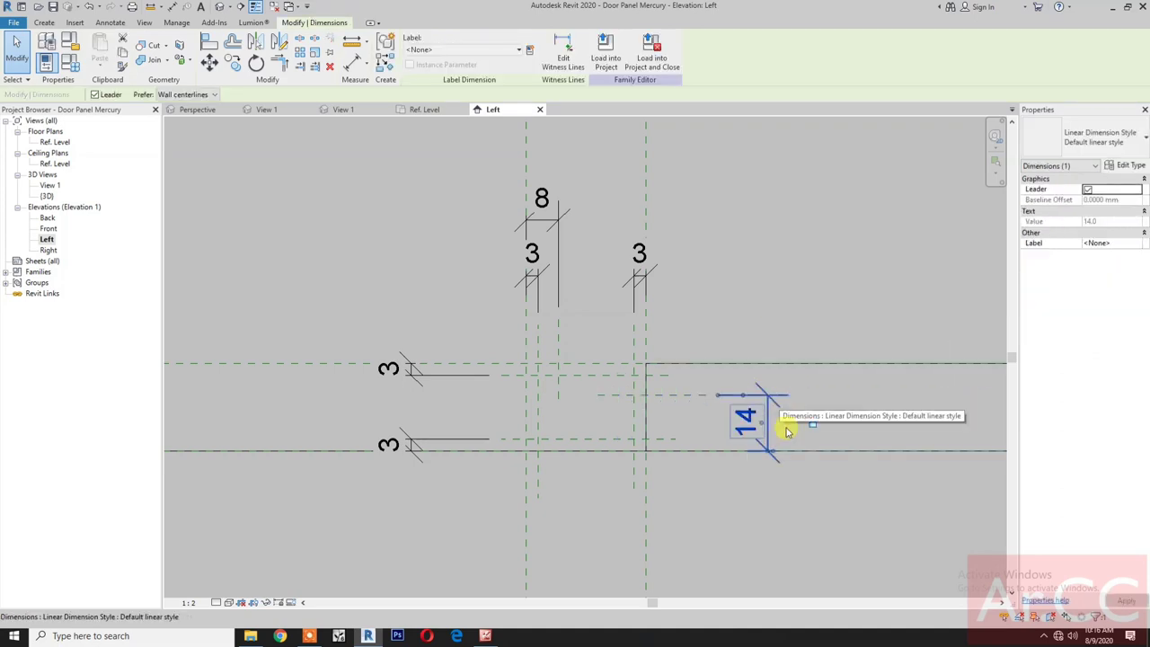
click(775, 542)
scroll(724, 503, up, 2)
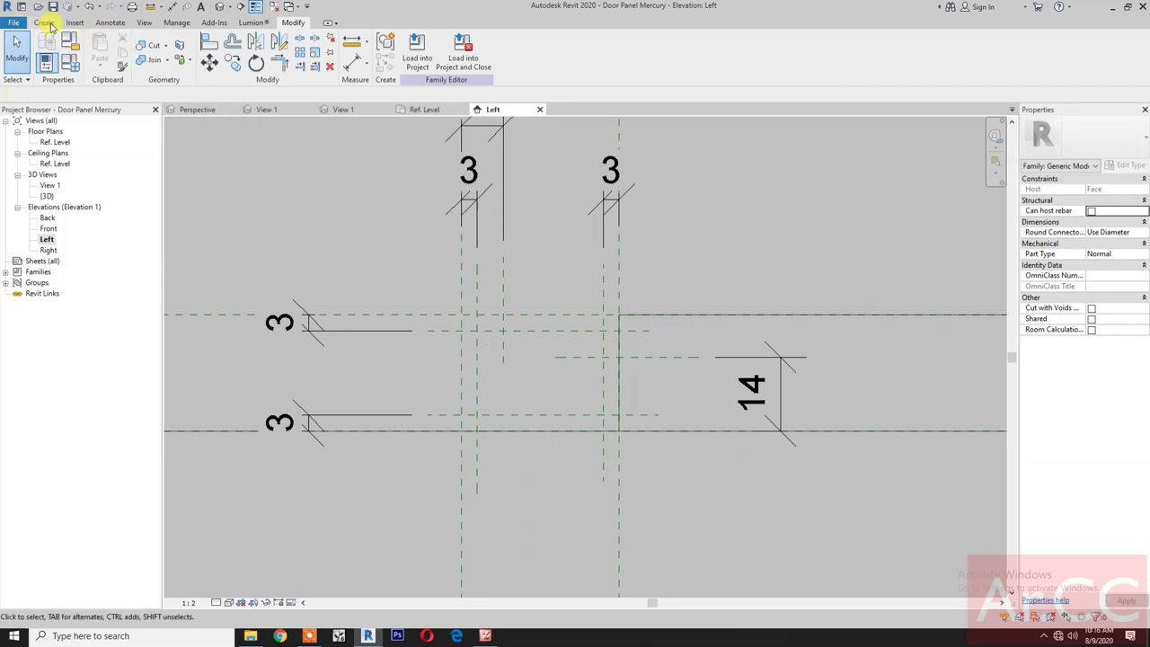
Start an extrusion and sketch the profile's outer edges: about 12 mm top, 25 mm outer side, underside, and a far side about 17 mm high
click(47, 25)
click(99, 51)
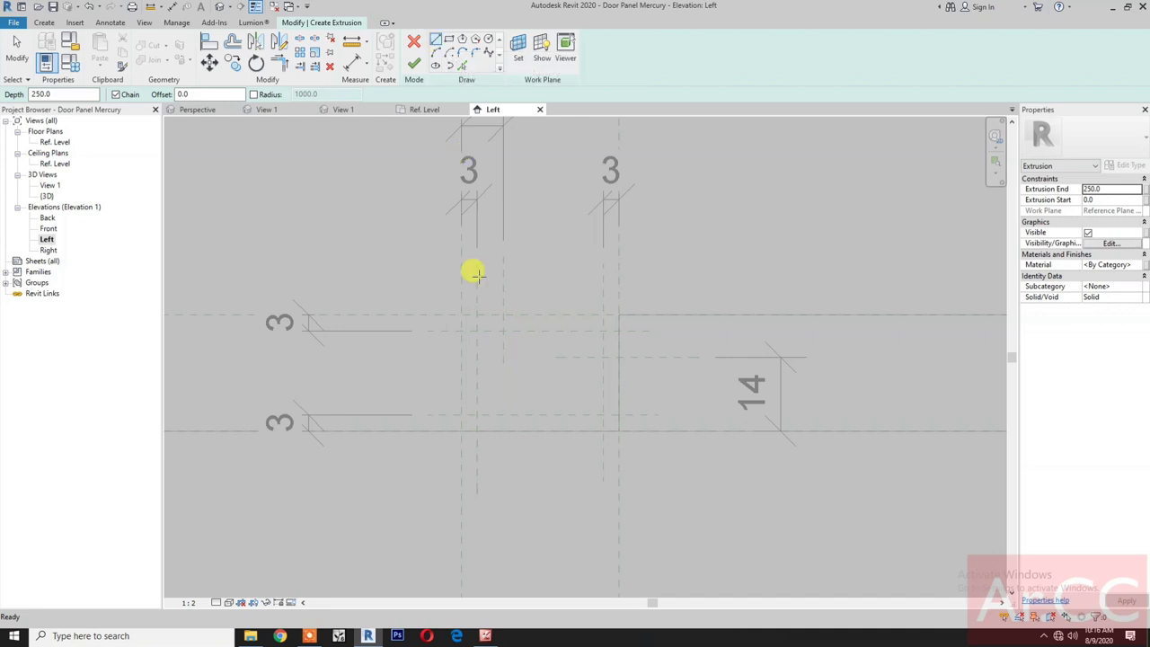
scroll(523, 310, up, 1)
click(527, 313)
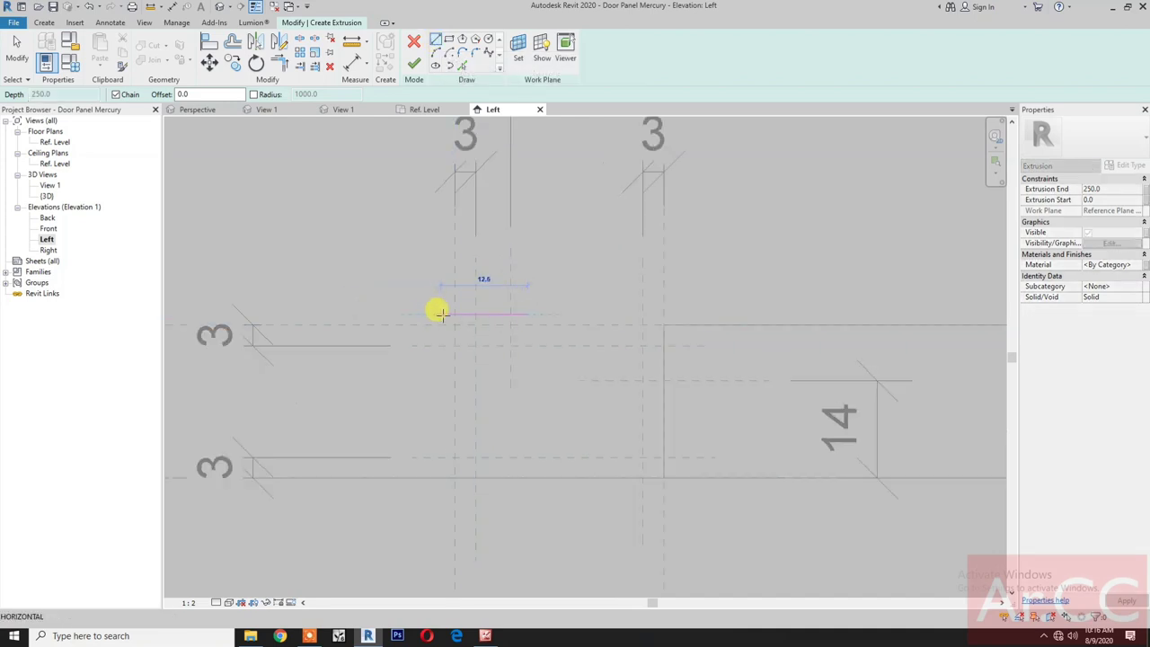
click(442, 314)
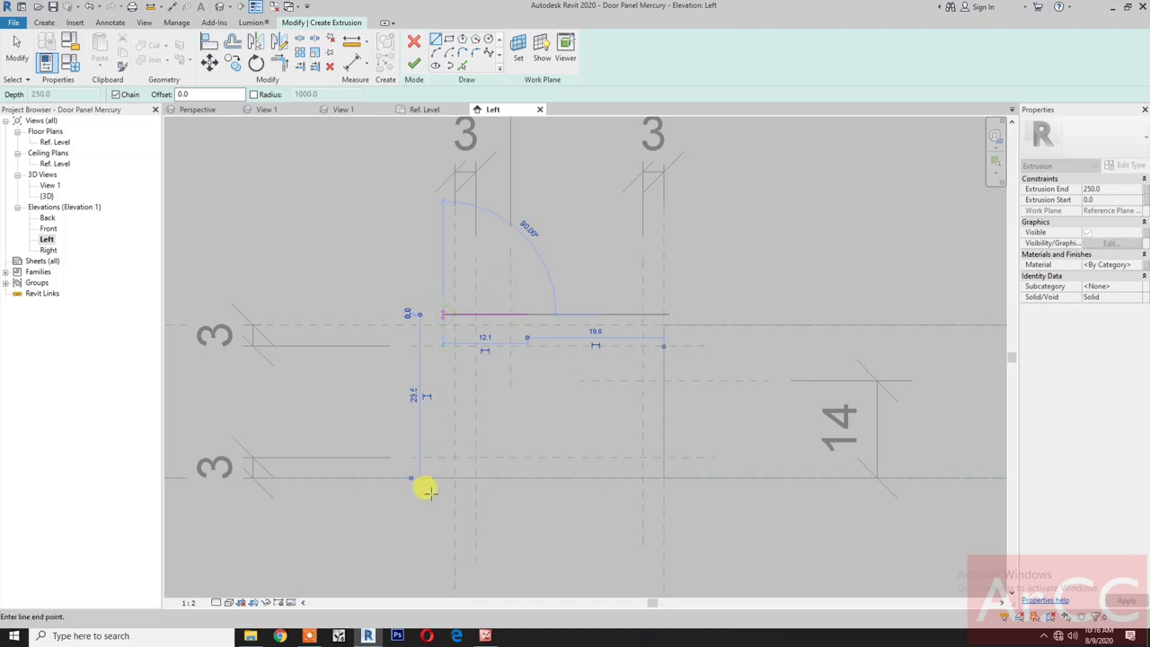
click(438, 486)
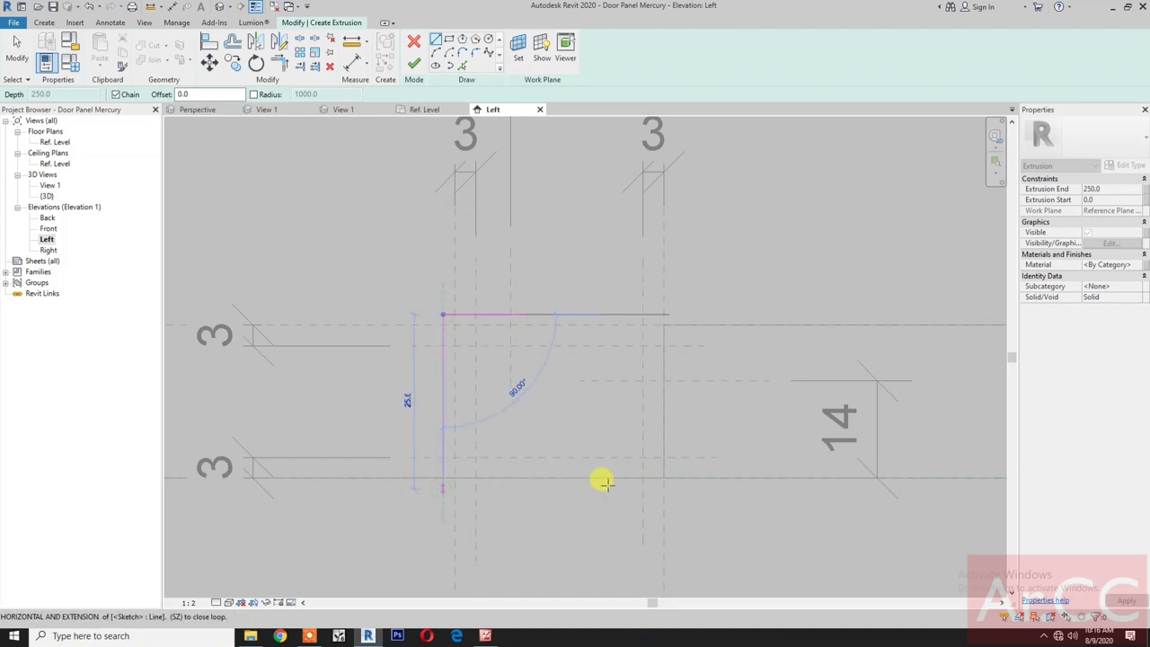
click(670, 474)
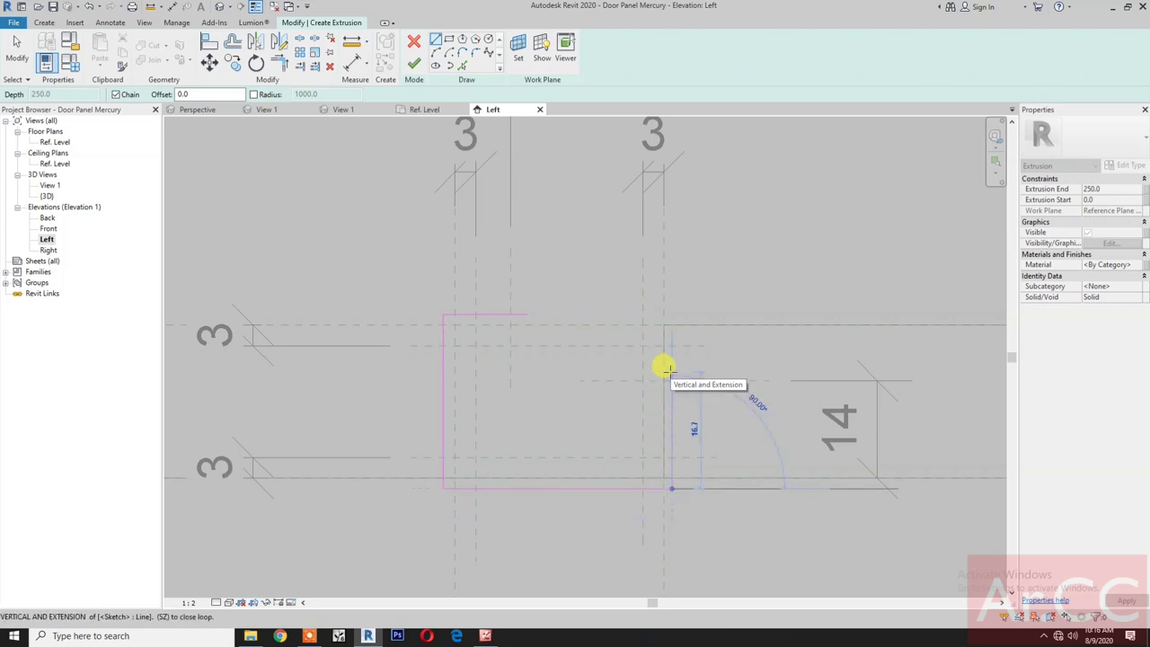
click(666, 368)
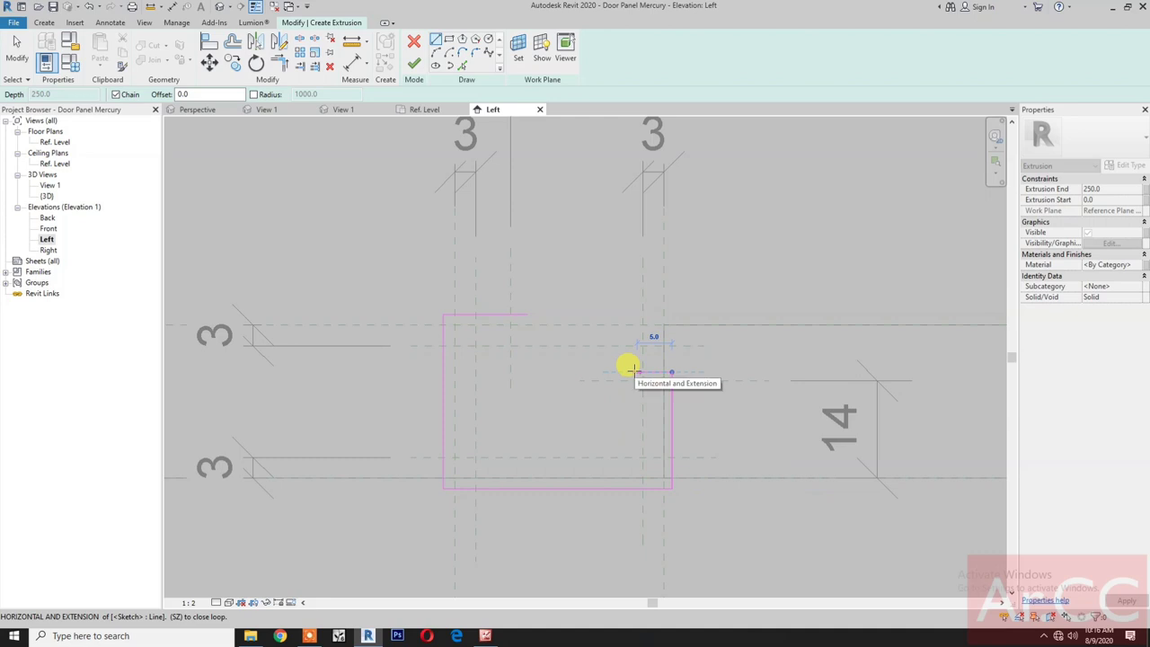
Close the profile with the far wall's top, an 11 mm slanted edge, inner floor, about 13 mm inner side and a slanted lip, all freehand
click(637, 371)
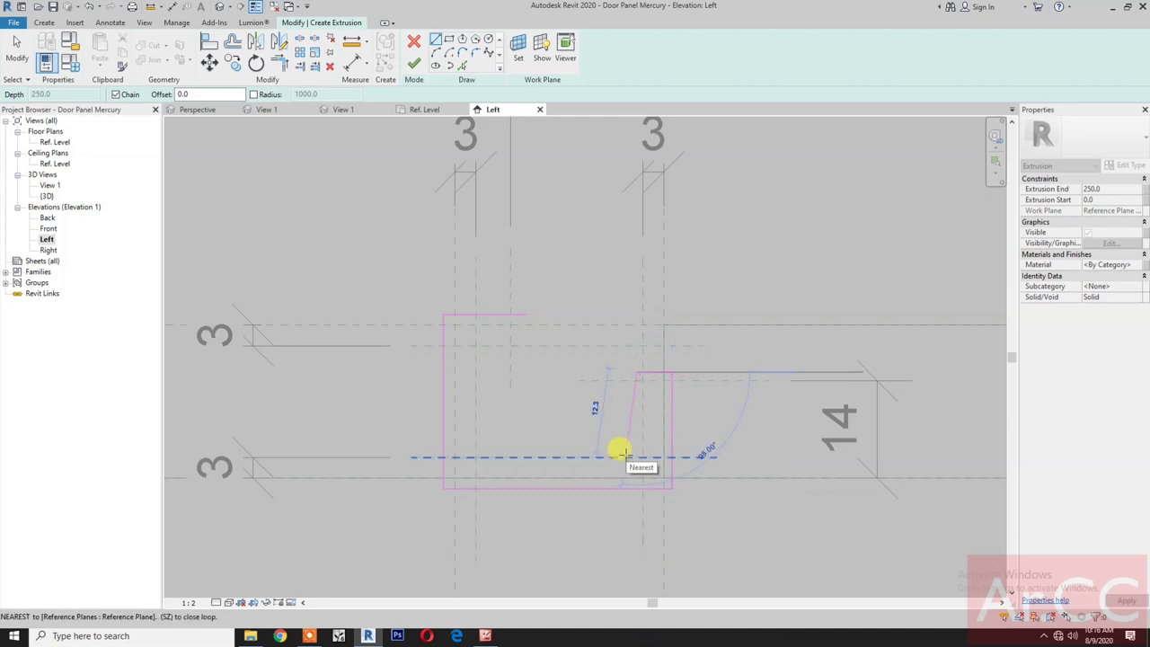
click(624, 447)
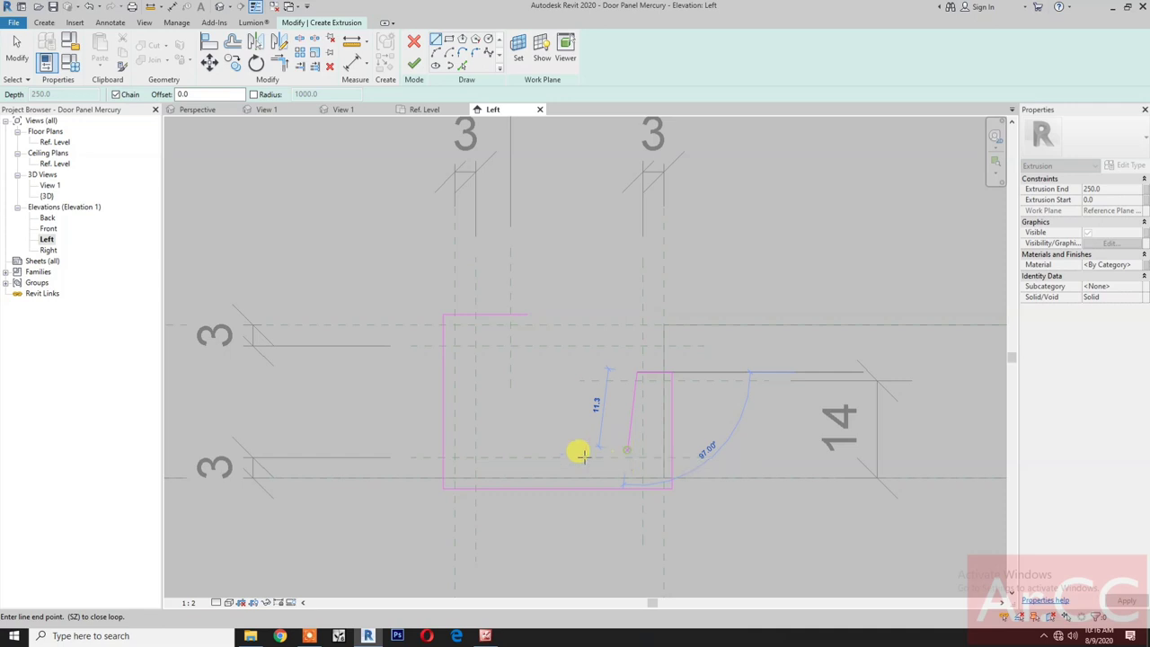
click(482, 449)
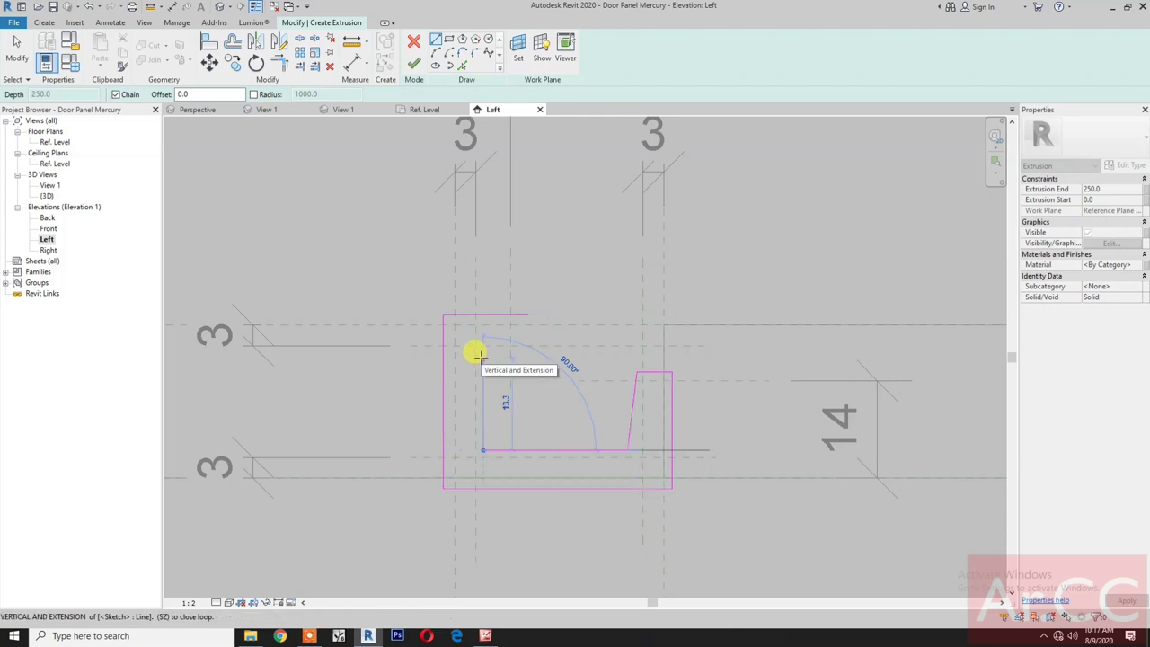
click(482, 356)
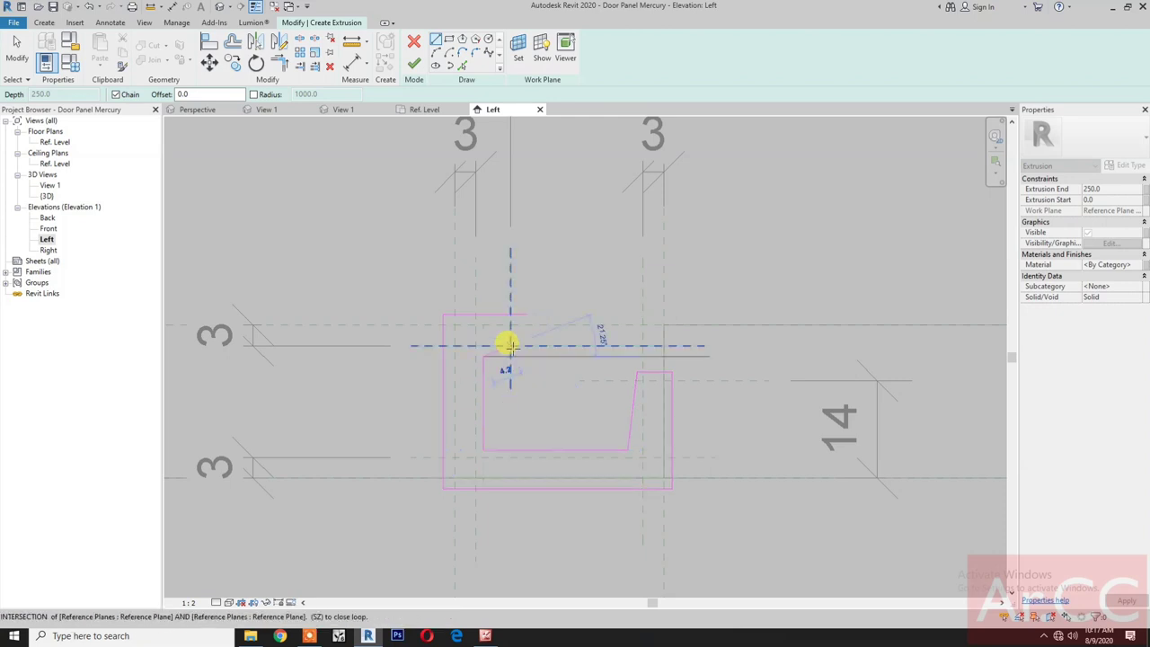
scroll(508, 346, up, 2)
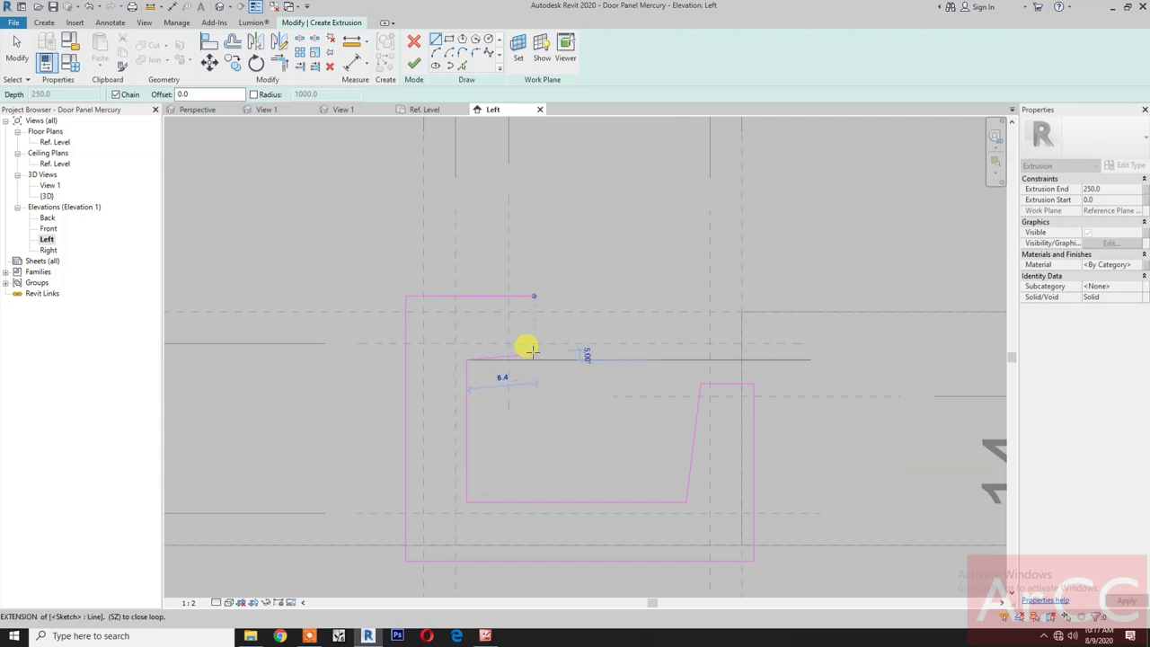
click(533, 346)
click(536, 297)
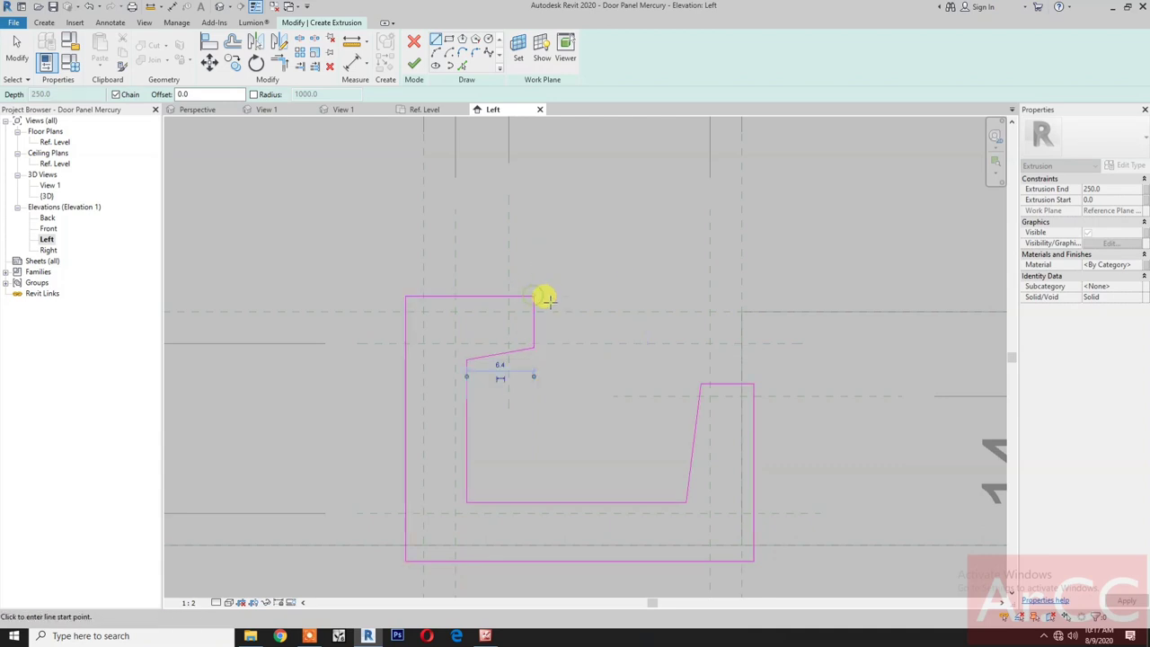
scroll(562, 349, down, 3)
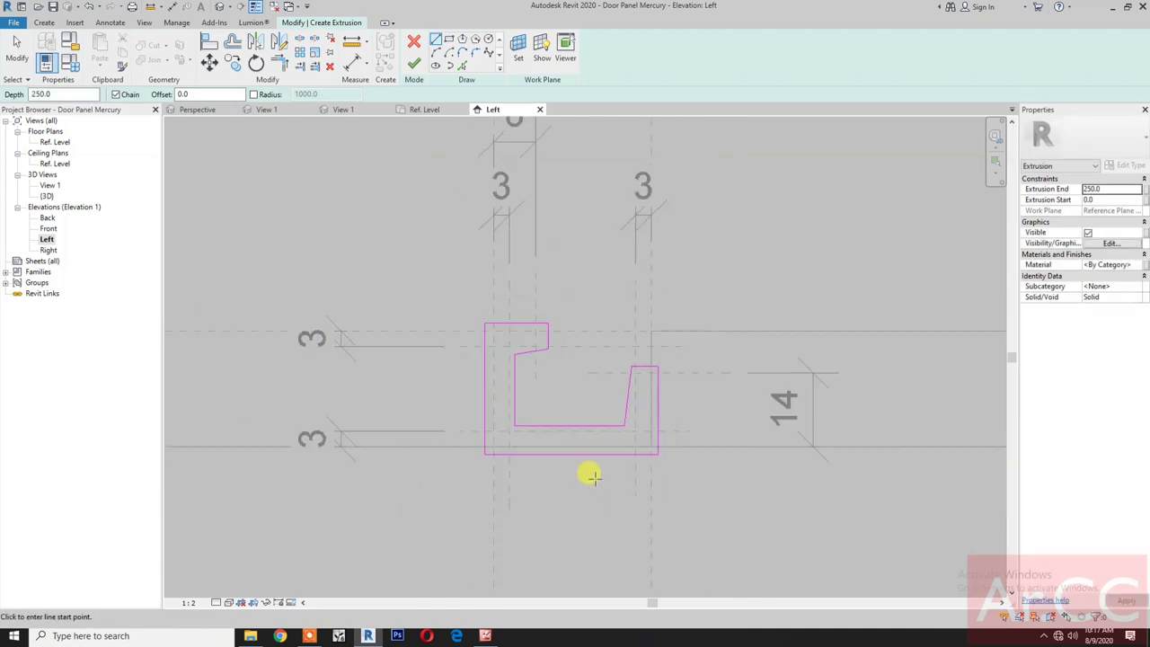
key(Escape)
Align and lock the profile's outer side to the outer long vertical plane and its inner side to the adjacent plane 3 mm inward
click(208, 41)
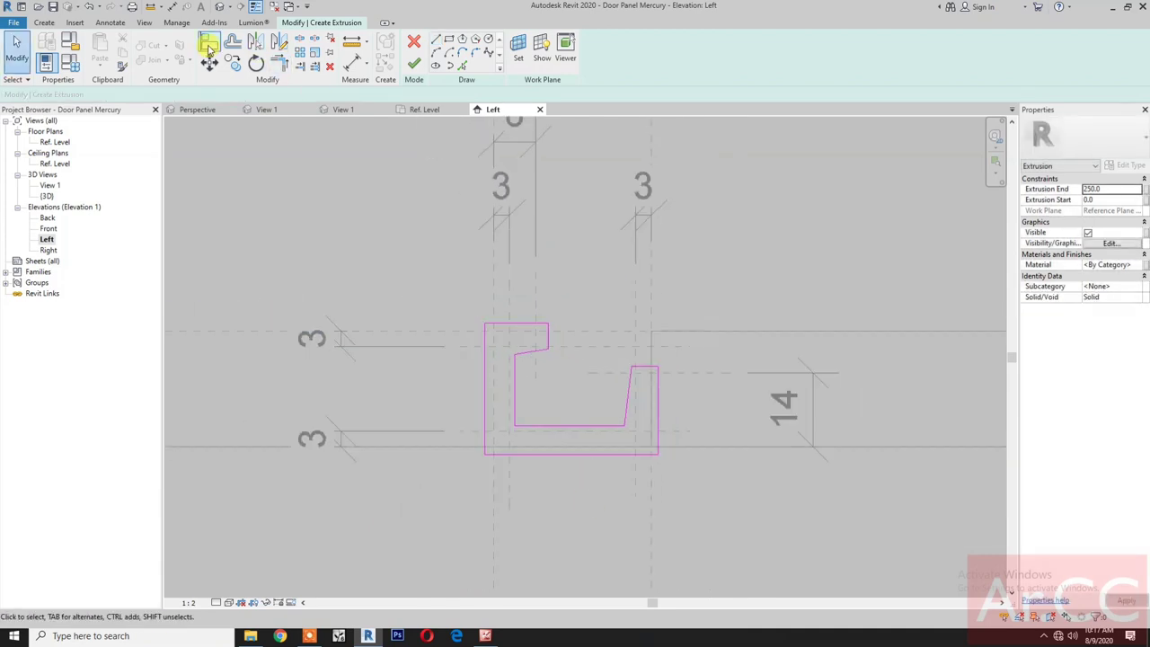
click(492, 277)
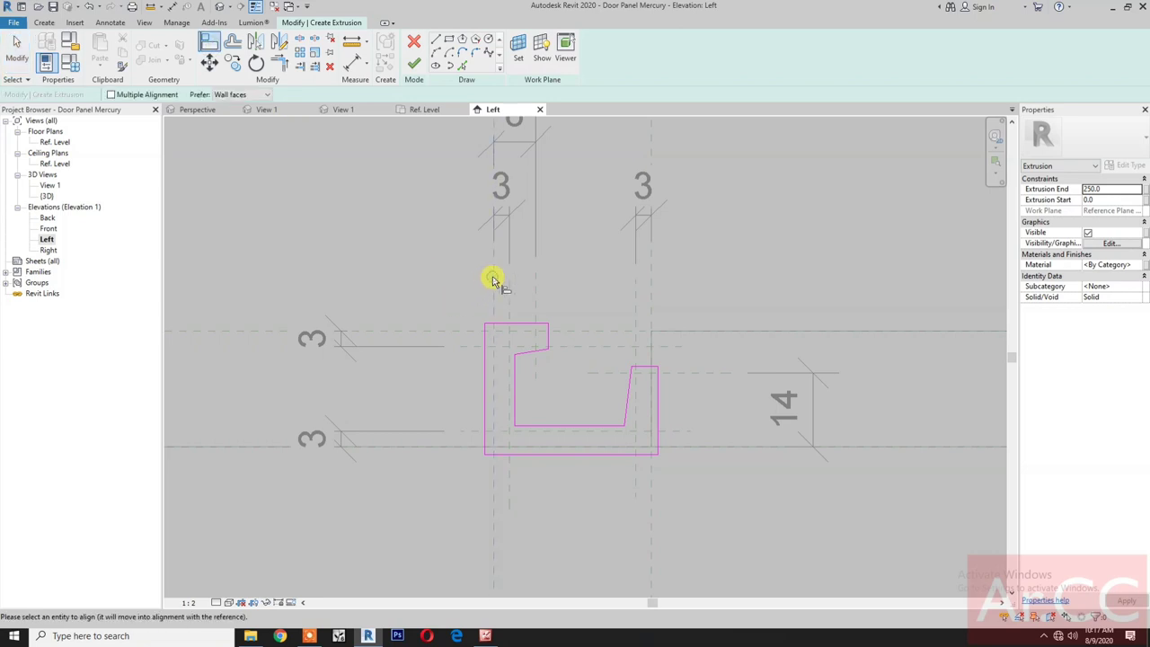
click(485, 364)
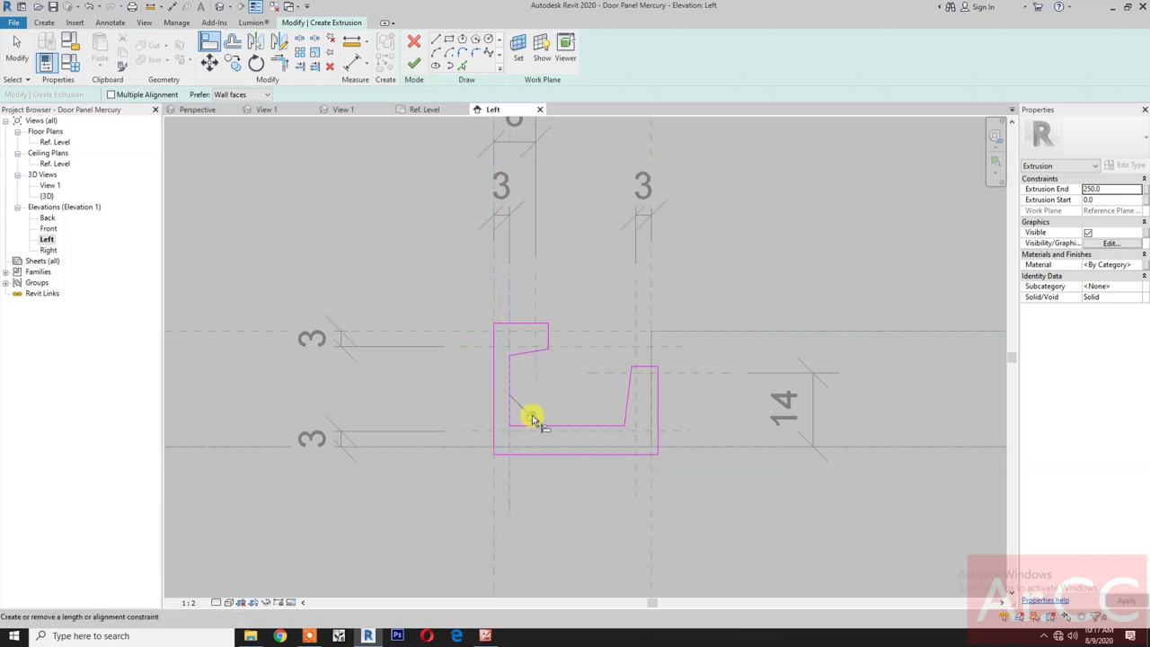
Align the upper lip's end edge with the vertical plane 8 mm from the outer plane and lock it
click(534, 295)
click(547, 331)
click(556, 349)
Align the profile's far vertical side with the long vertical plane at the panel's end face and lock it
click(635, 304)
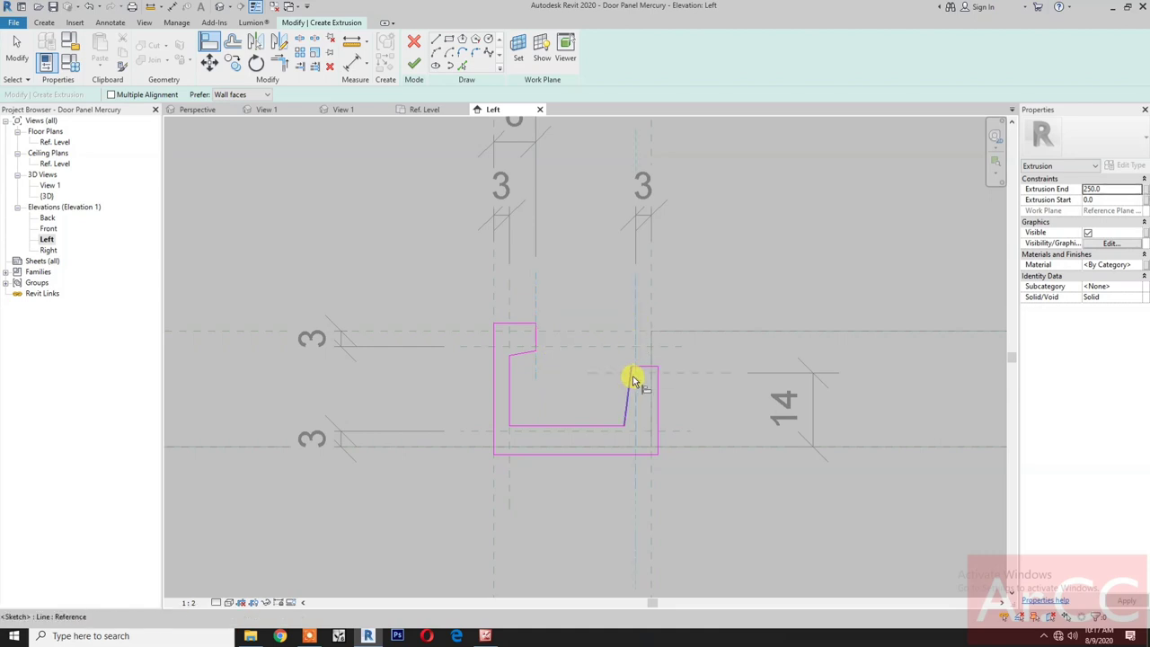
click(704, 278)
click(652, 287)
click(659, 390)
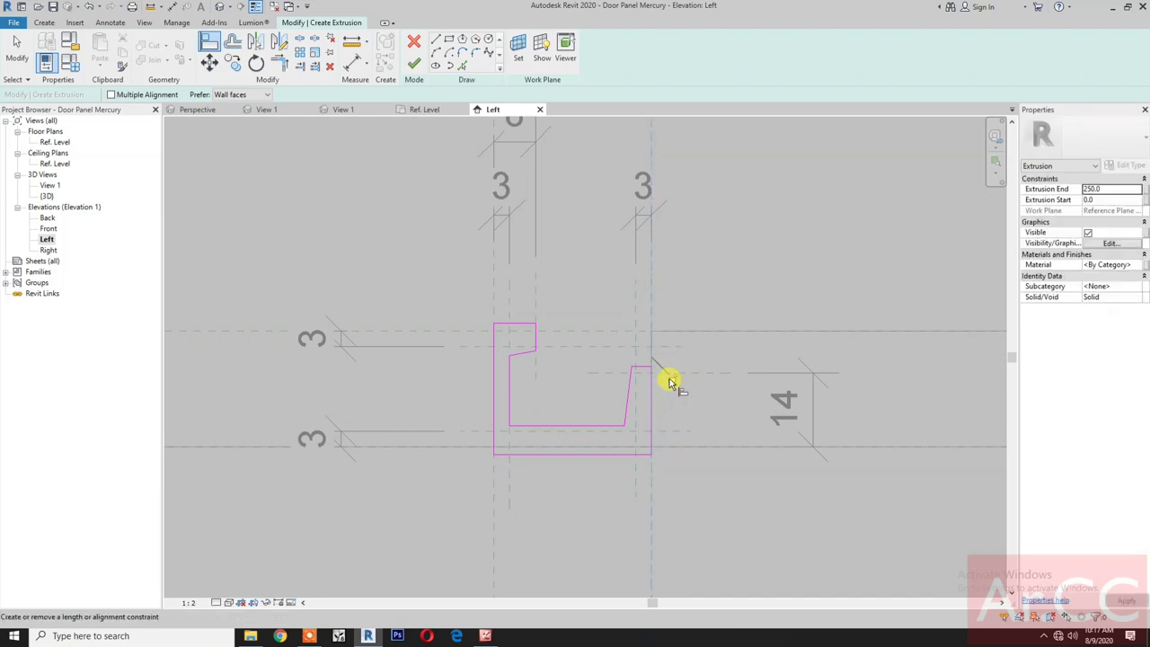
Align and lock the profile's underside to the panel's lower face plane and its inner floor to the plane 3 mm above
key(Tab)
click(451, 449)
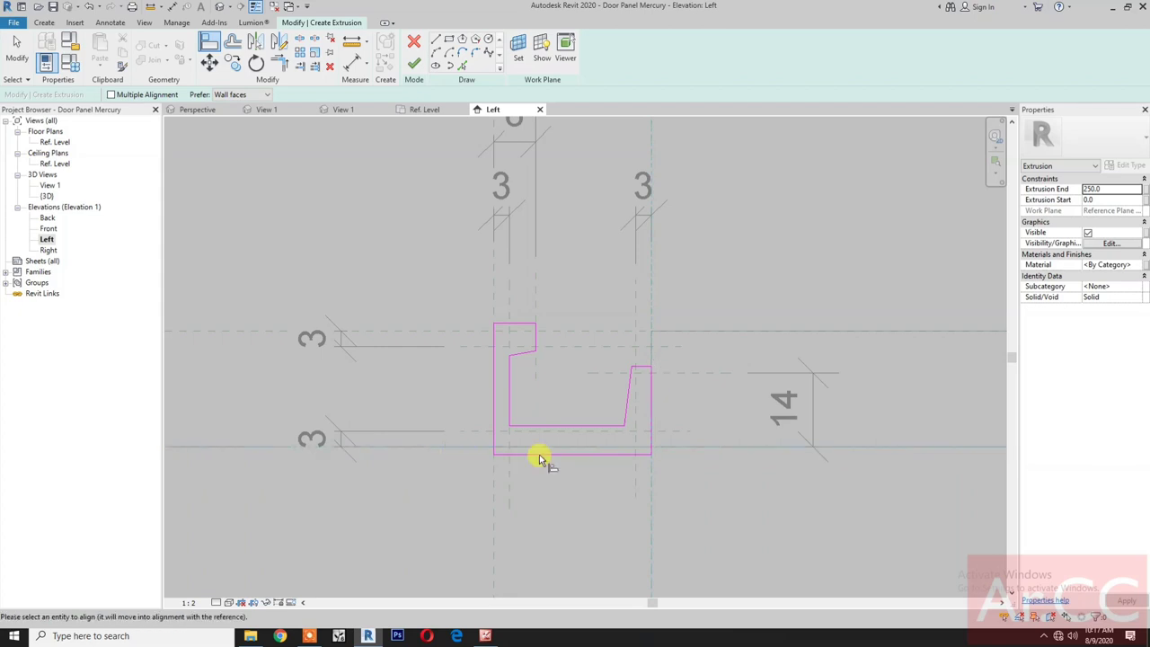
click(539, 454)
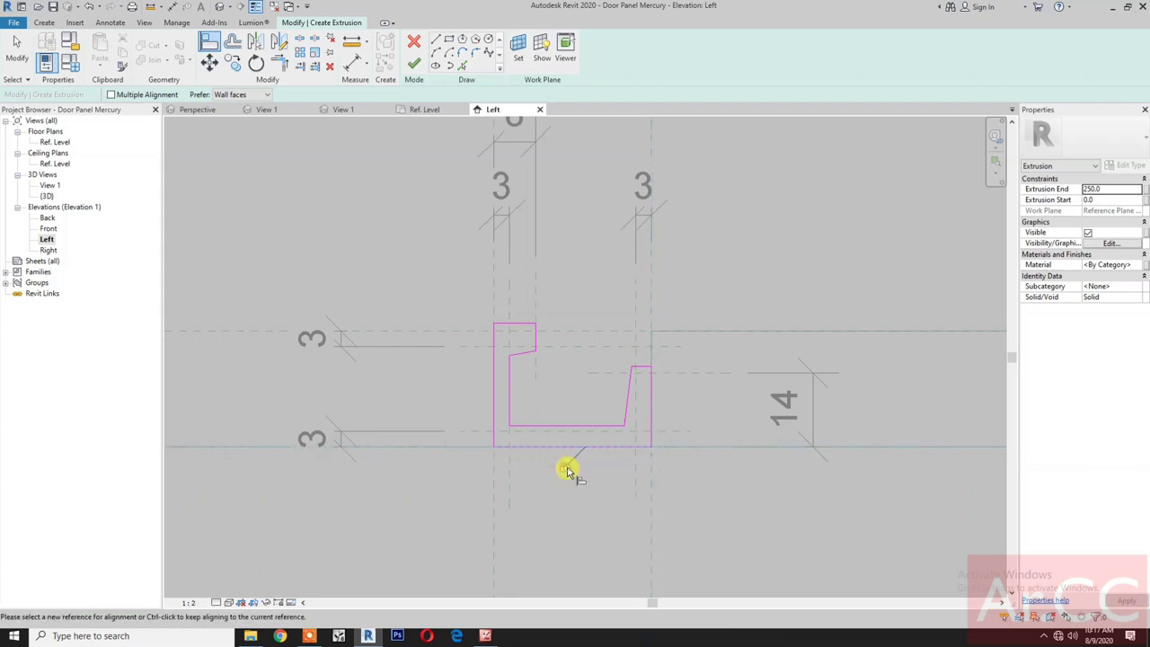
click(670, 435)
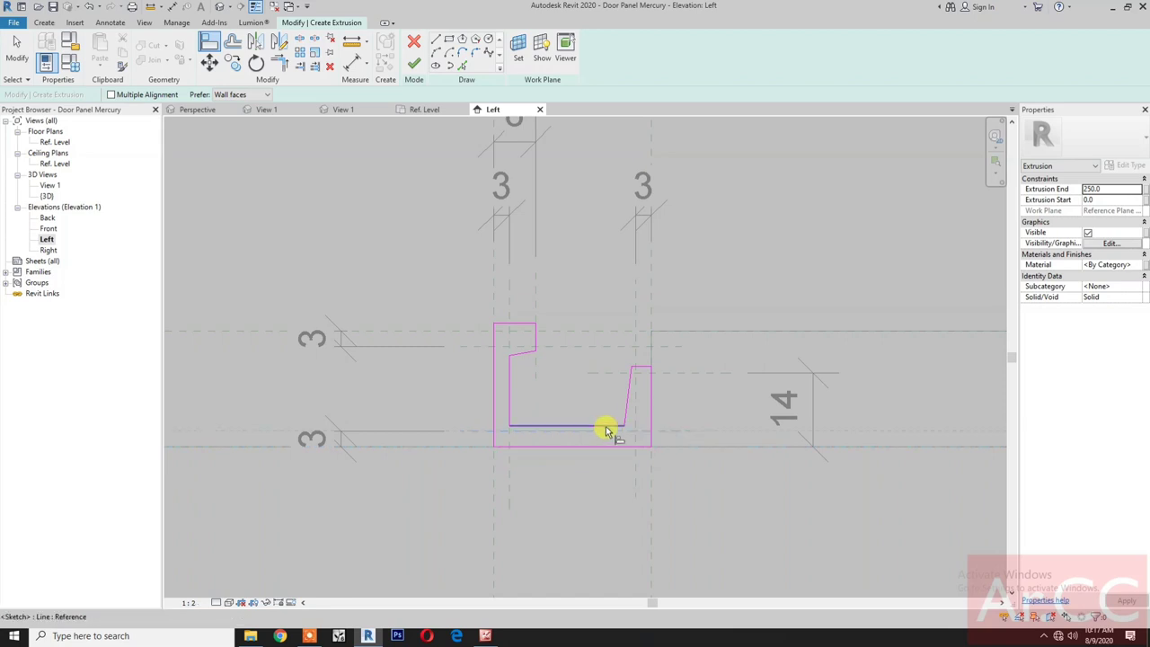
click(607, 431)
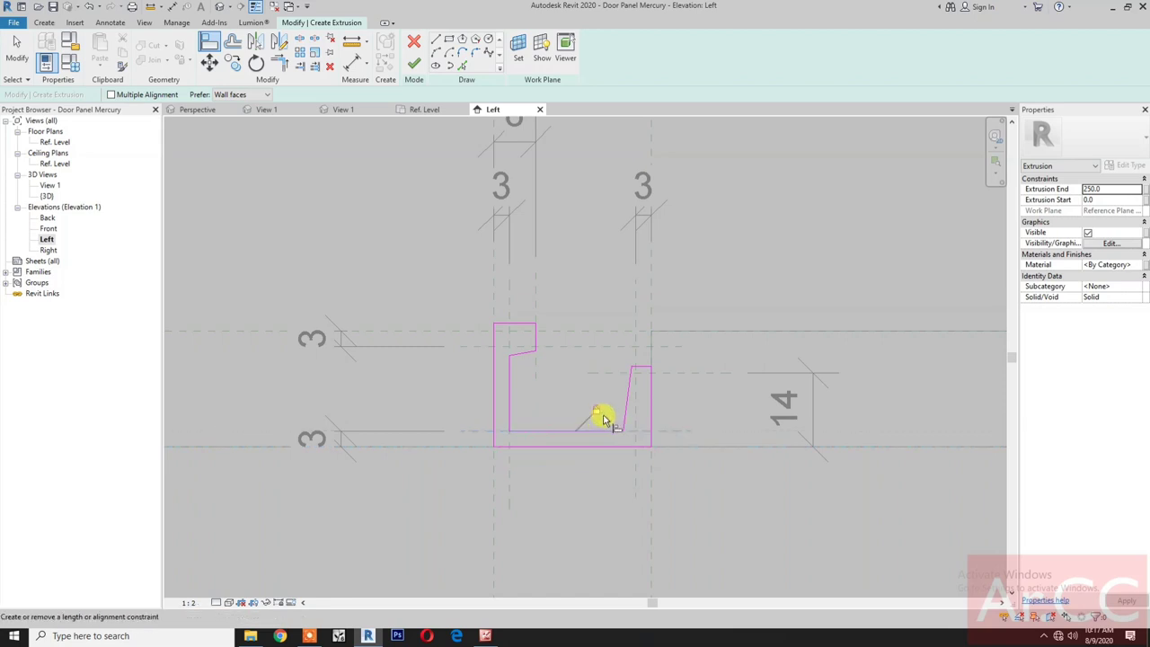
key(Escape)
key(Escape)
Move the lip's slanted edge so its outer end meets the intersection of the 8 mm vertical plane and the upper short horizontal plane
click(526, 358)
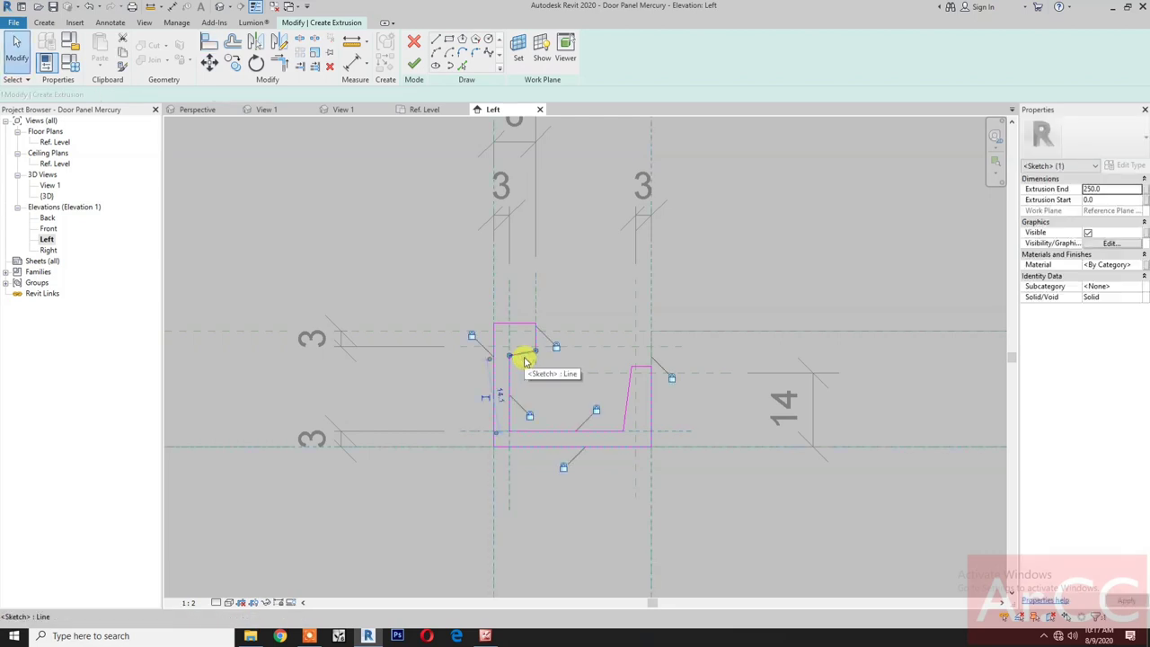
click(525, 360)
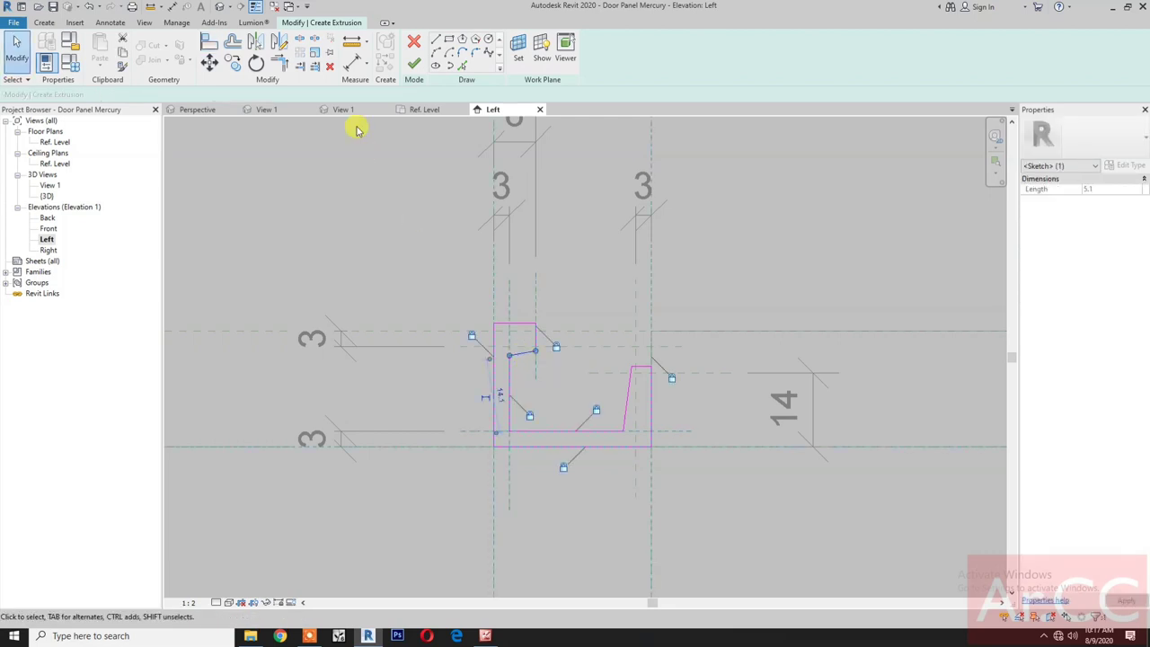
click(209, 63)
scroll(521, 333, up, 3)
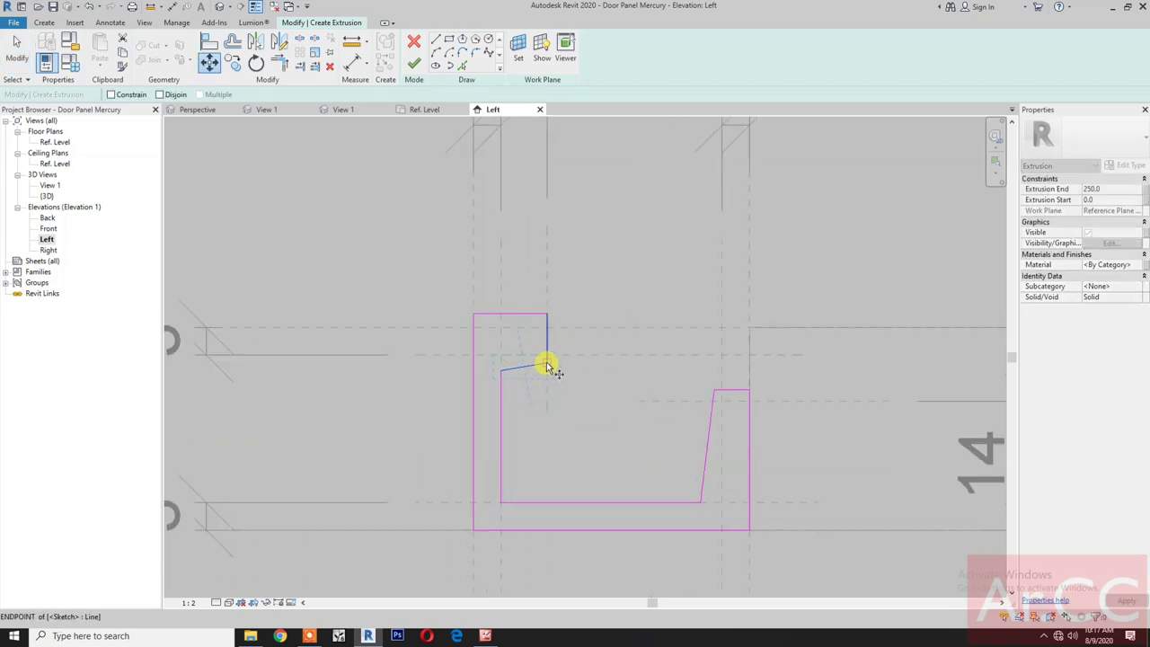
click(546, 364)
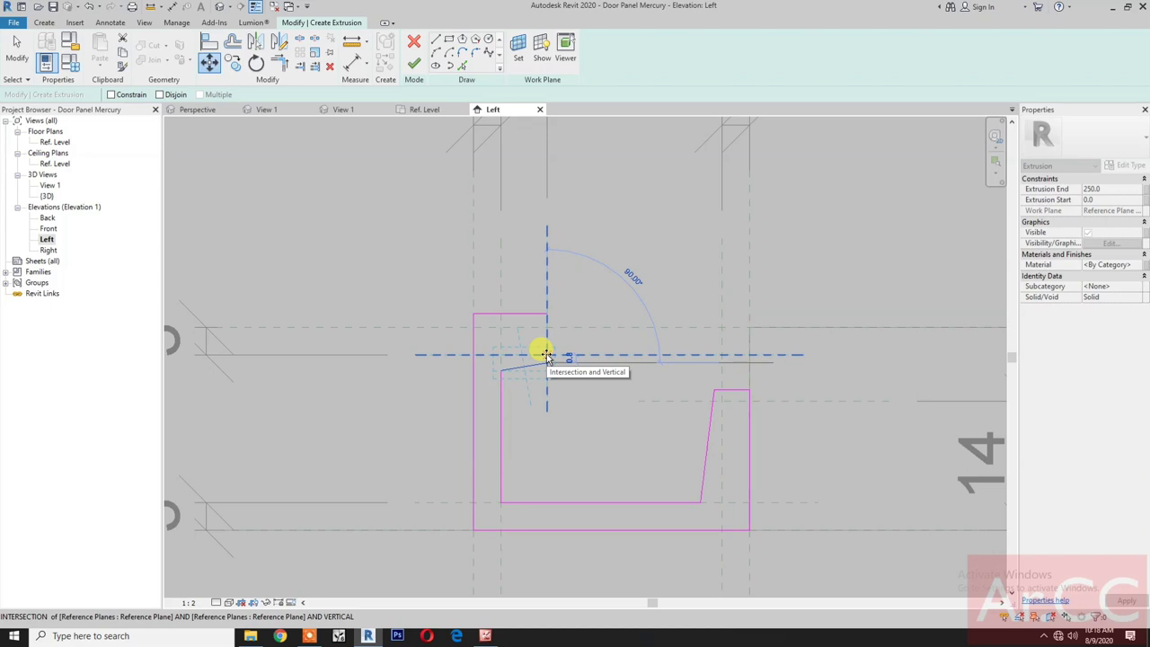
click(545, 355)
scroll(575, 390, down, 2)
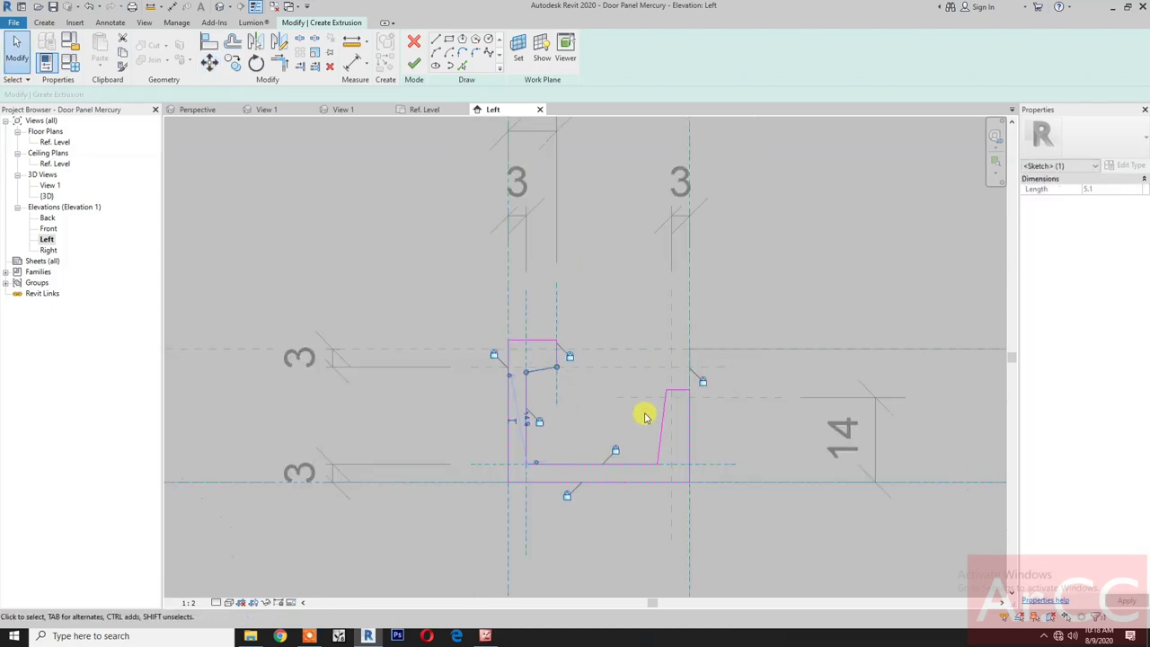
Align and lock the shorter wall's top edge to the 14 mm horizontal plane and the lip's top edge to the panel's upper face plane
click(659, 431)
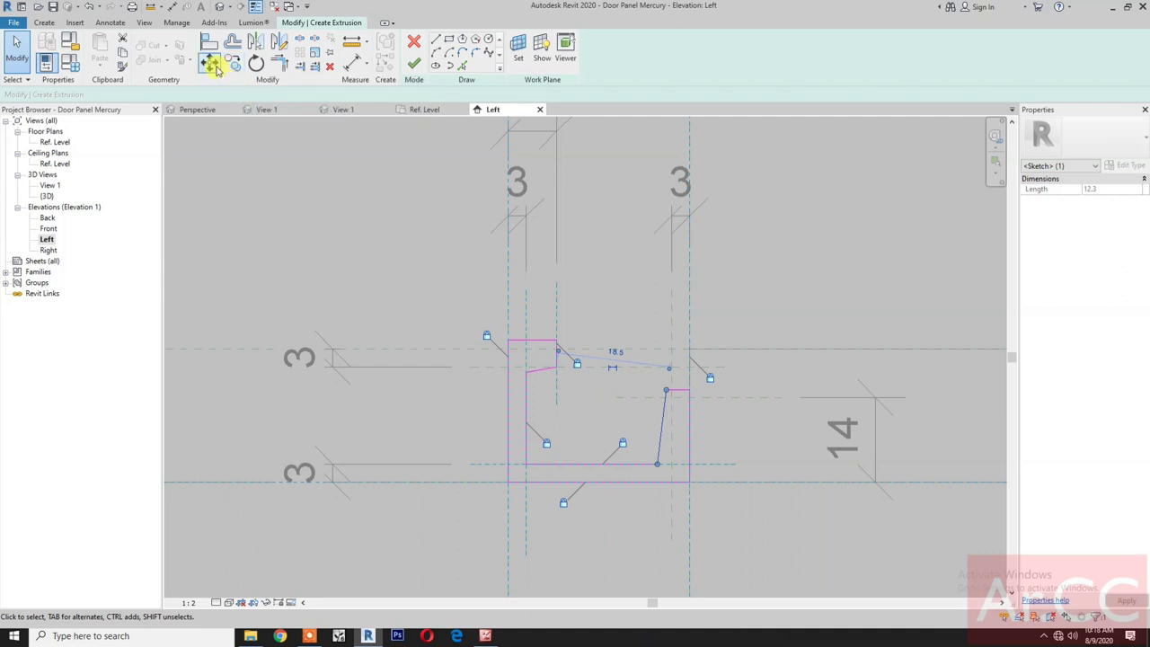
click(210, 48)
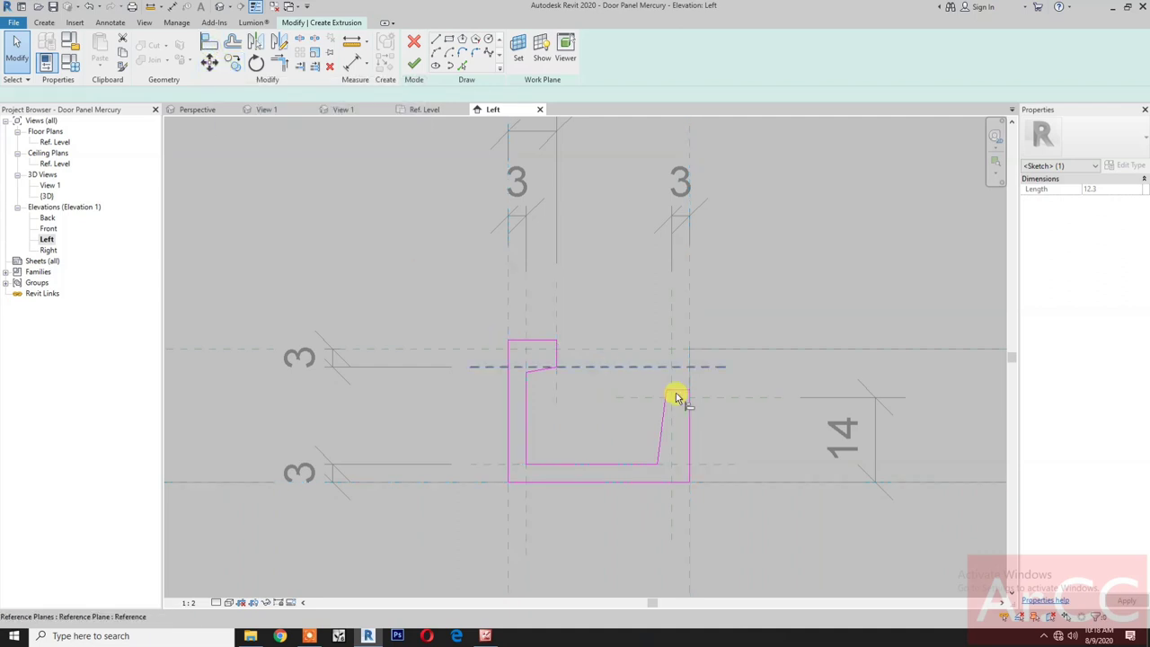
click(704, 397)
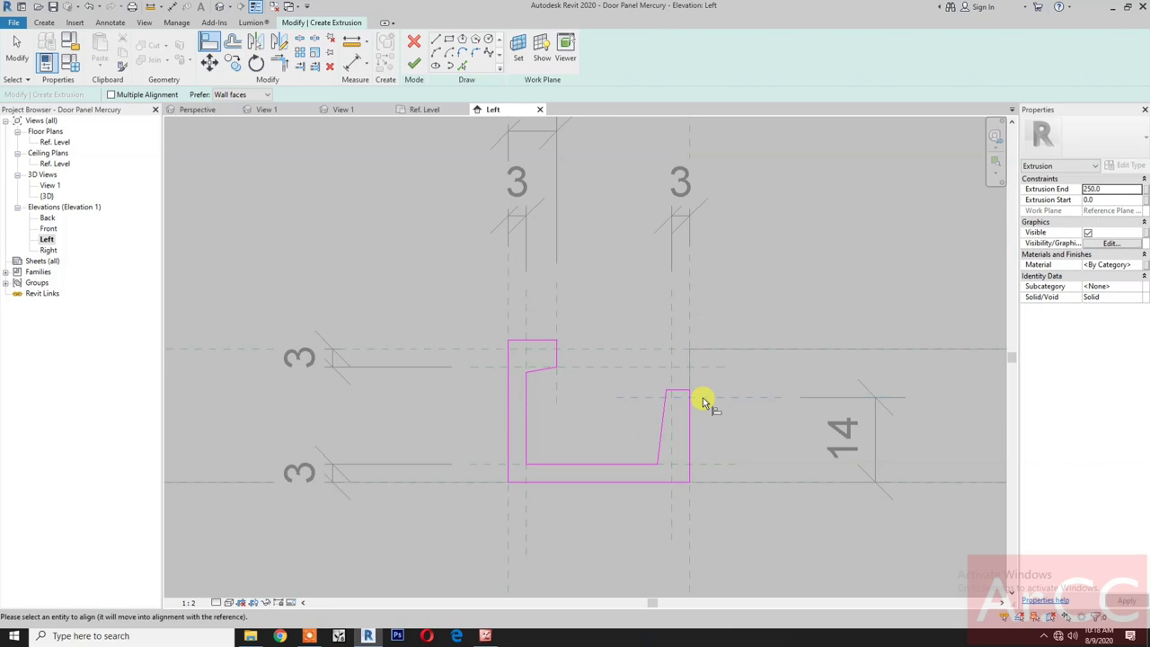
click(680, 392)
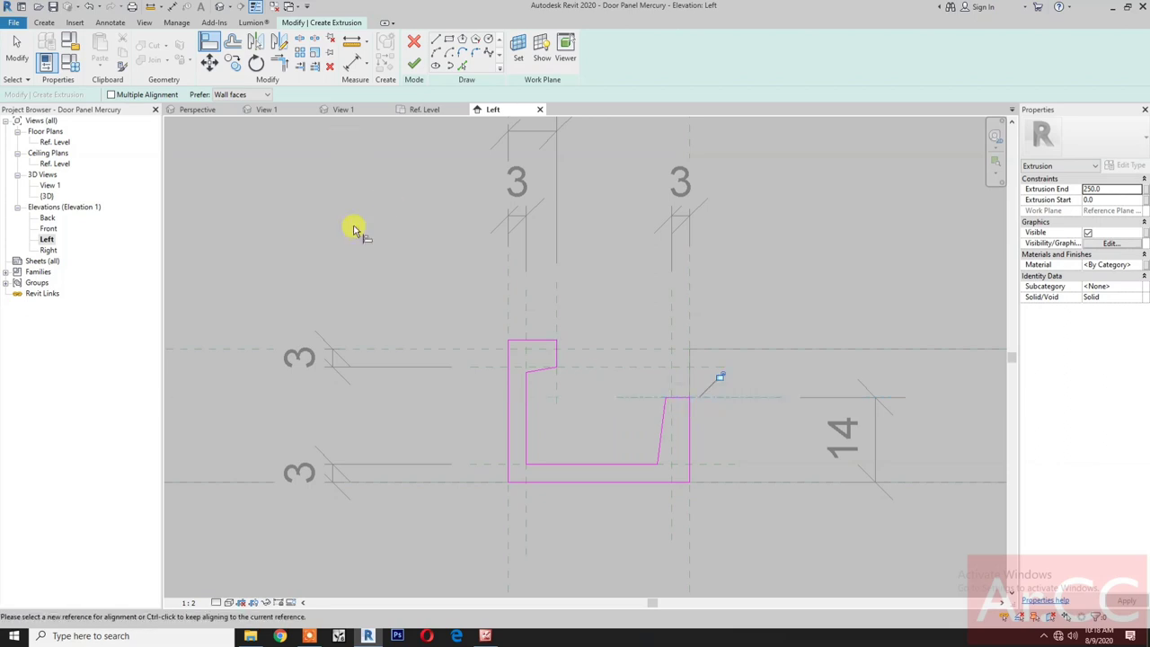
click(579, 348)
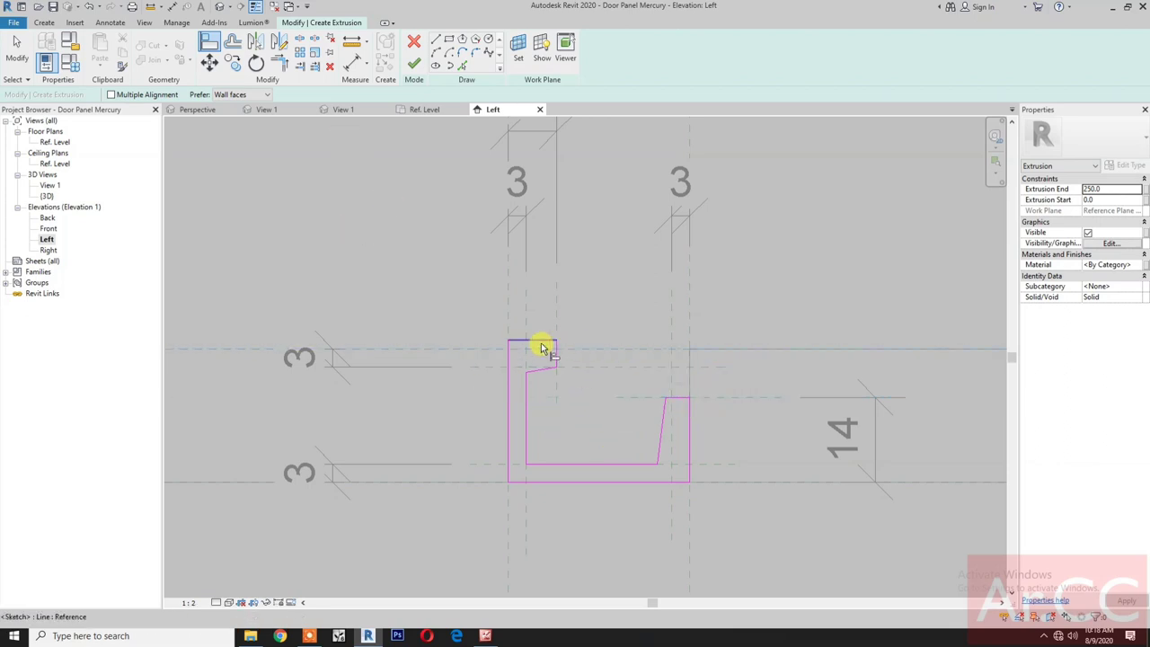
click(542, 342)
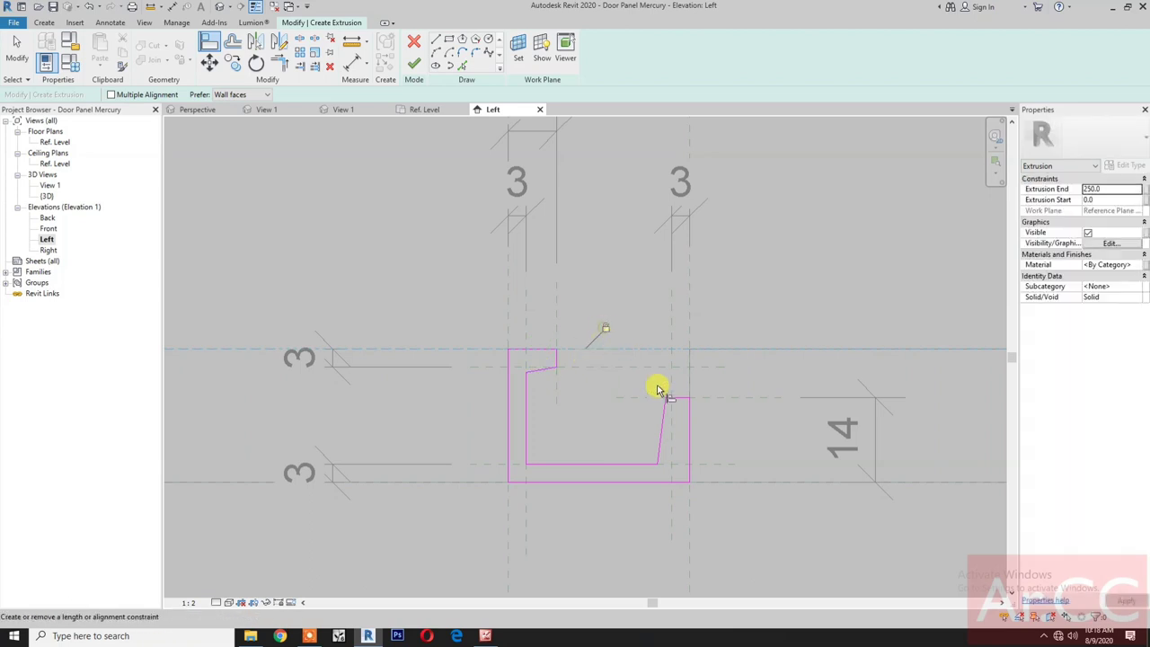
Align the shorter wall's top edge with the 14 mm horizontal reference plane and lock that alignment
click(680, 398)
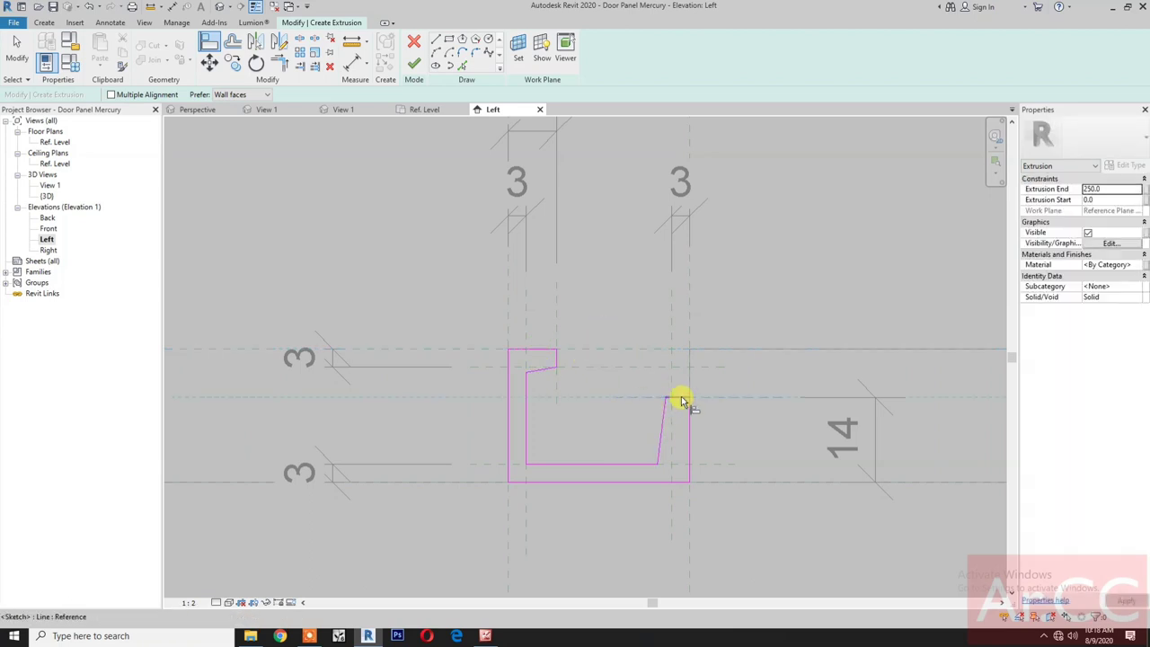
click(706, 387)
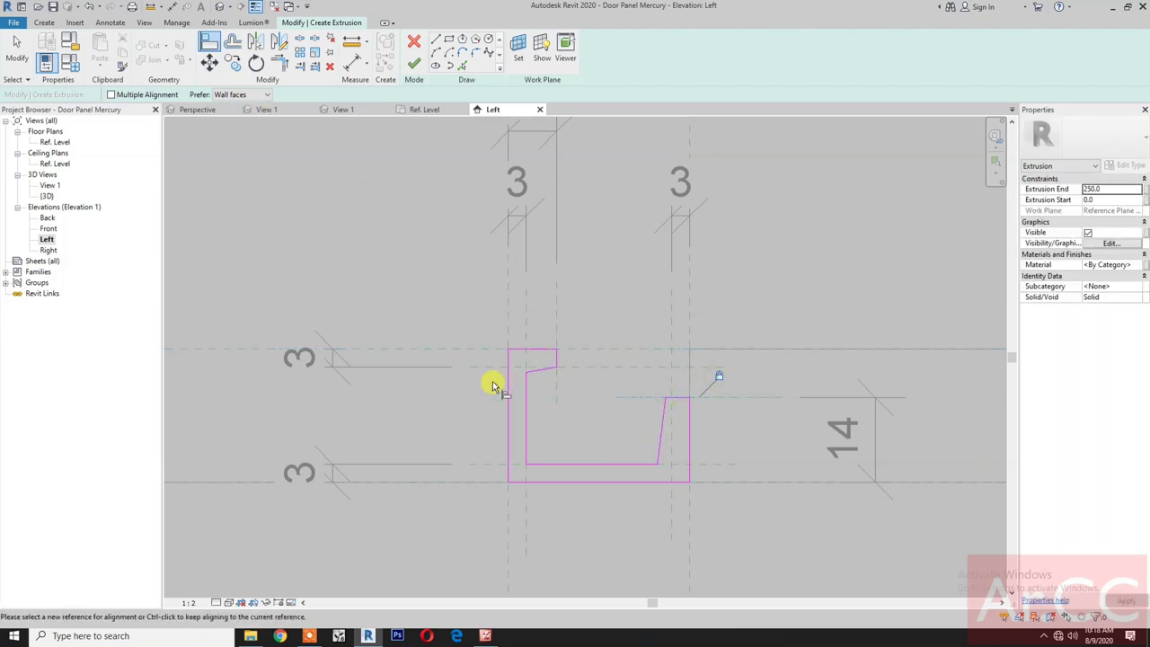
key(Escape)
key(Escape)
Move the shorter wall's slanted edge so its upper end meets the intersection of the 3 mm vertical and 14 mm horizontal planes, and finish the extrusion
click(662, 408)
click(209, 61)
scroll(665, 391, up, 3)
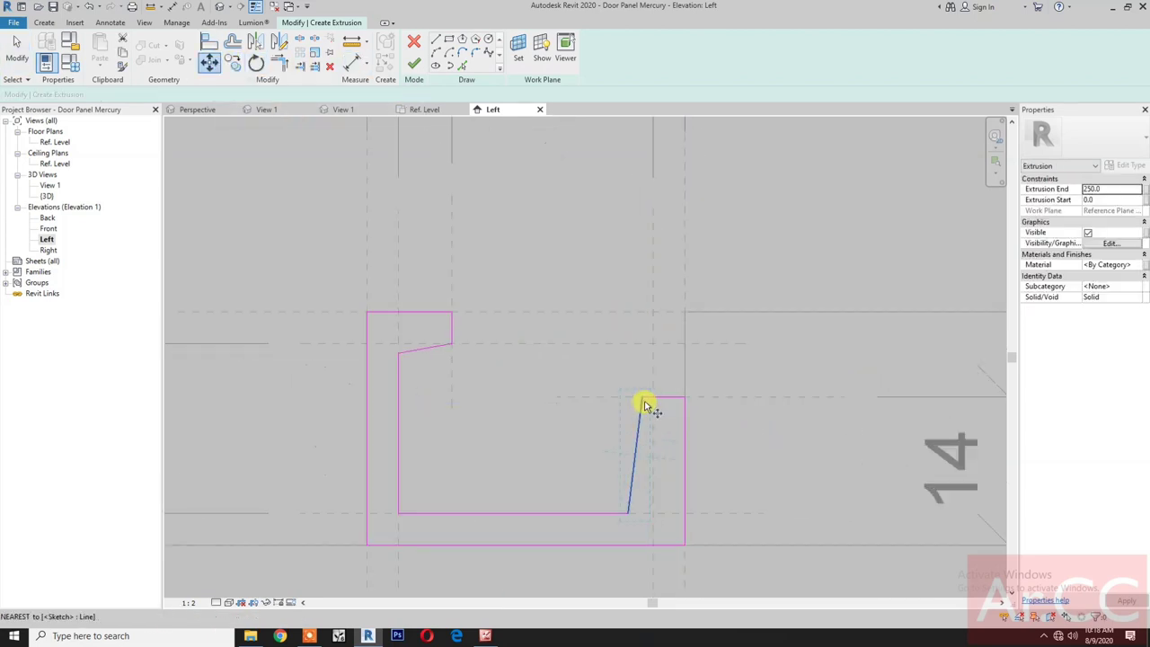
click(643, 401)
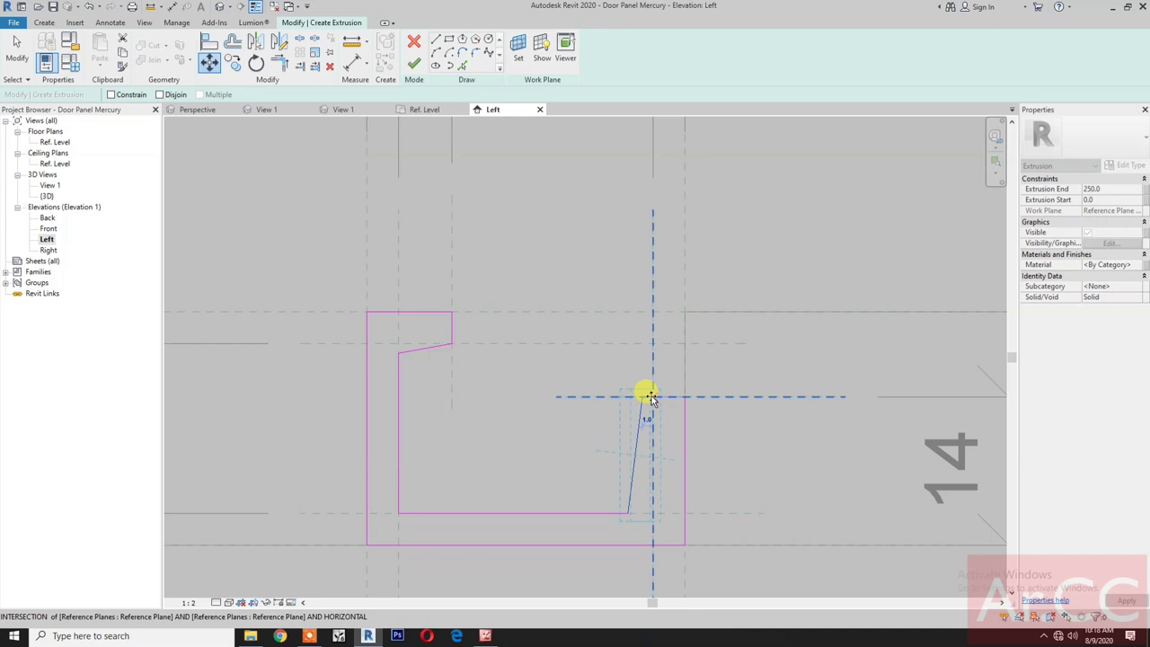
click(652, 396)
scroll(732, 428, down, 2)
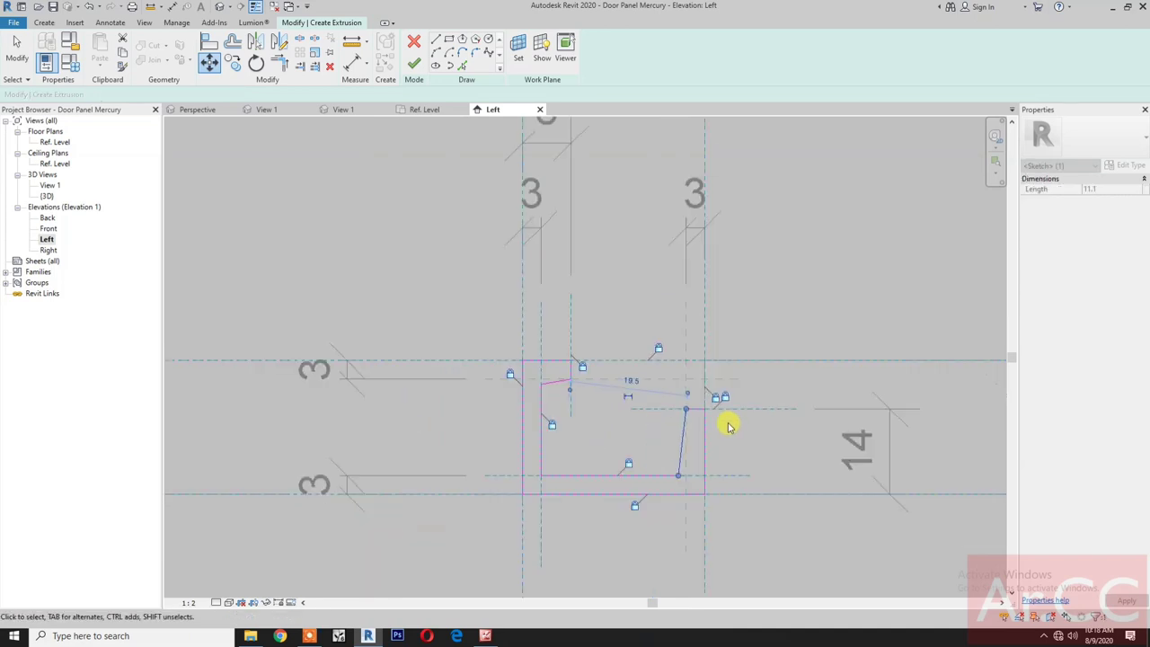
key(Escape)
scroll(728, 429, down, 4)
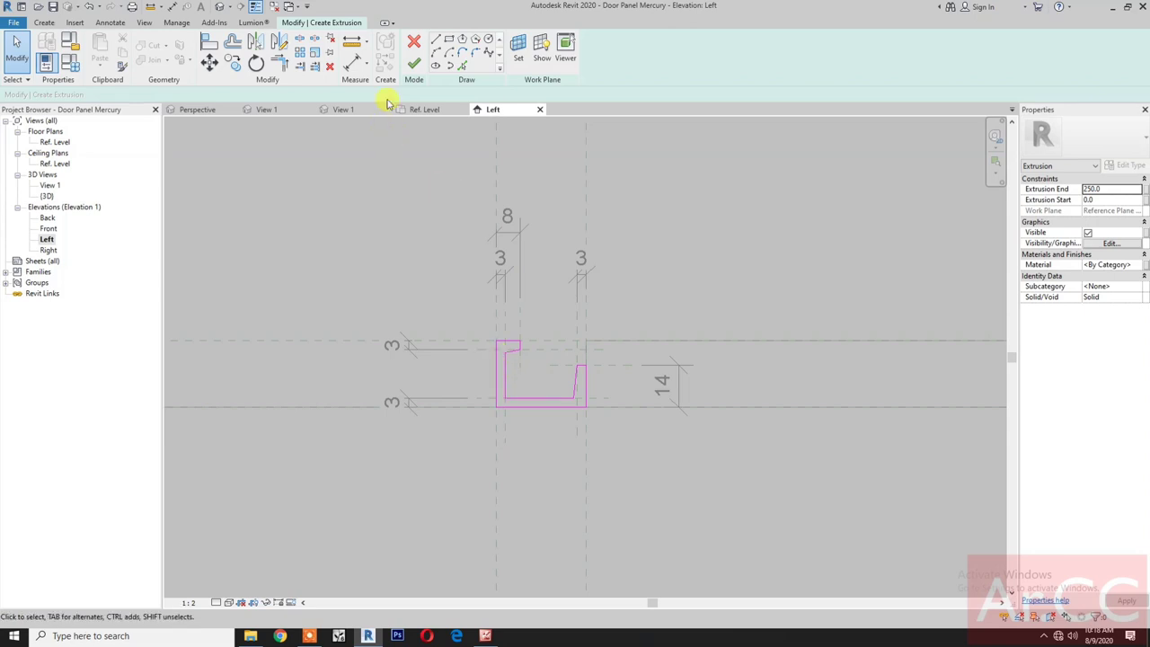
click(411, 68)
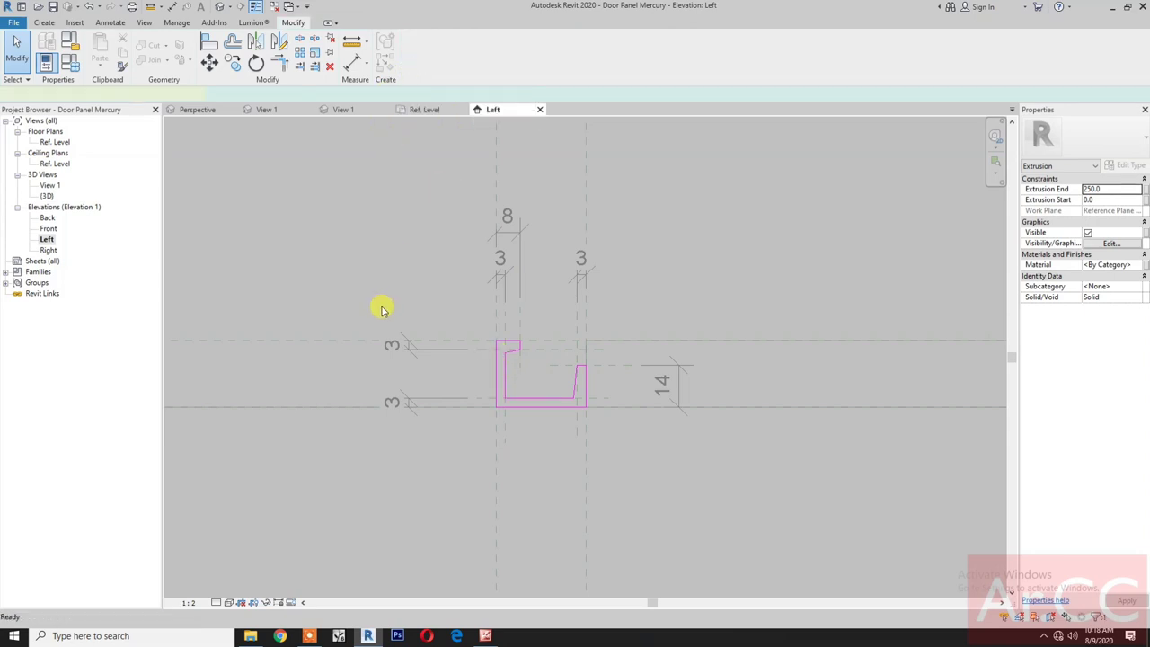
Open the Ref. Level floor plan and display it in the Realistic visual style
double_click(54, 142)
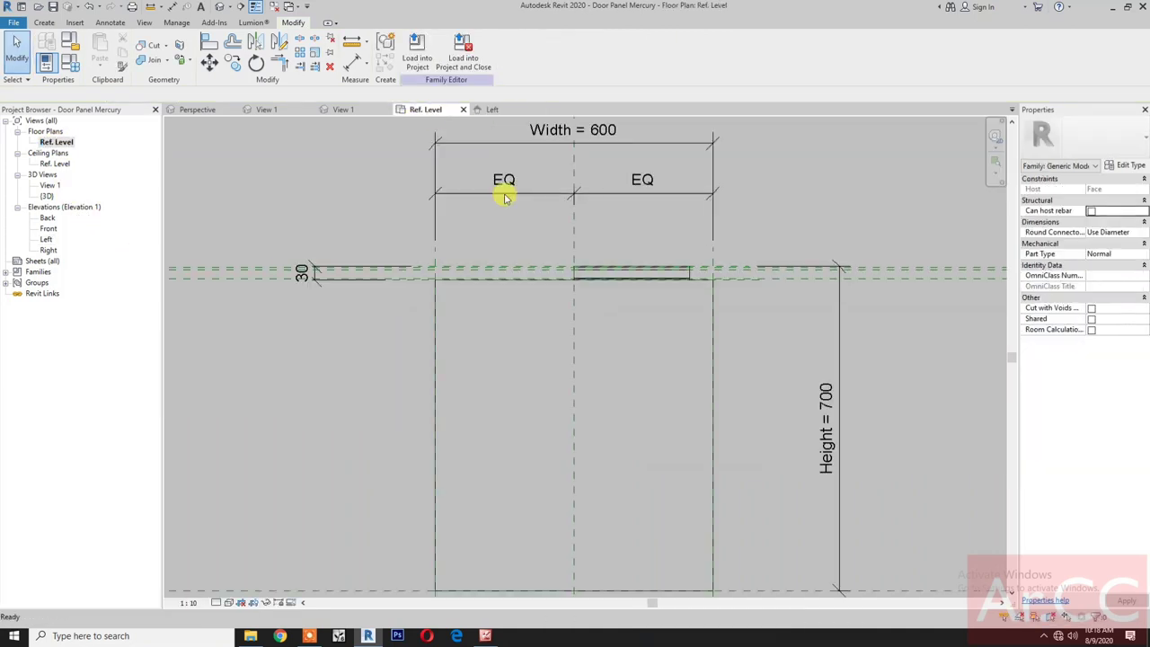
scroll(600, 324, up, 2)
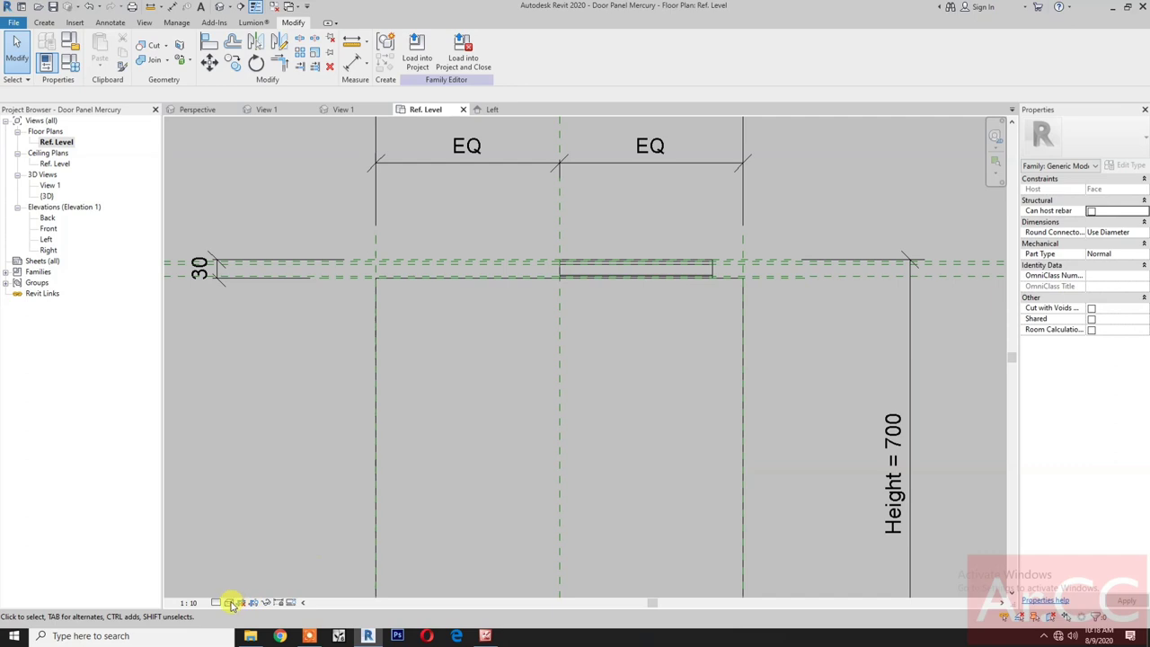
click(230, 603)
click(247, 580)
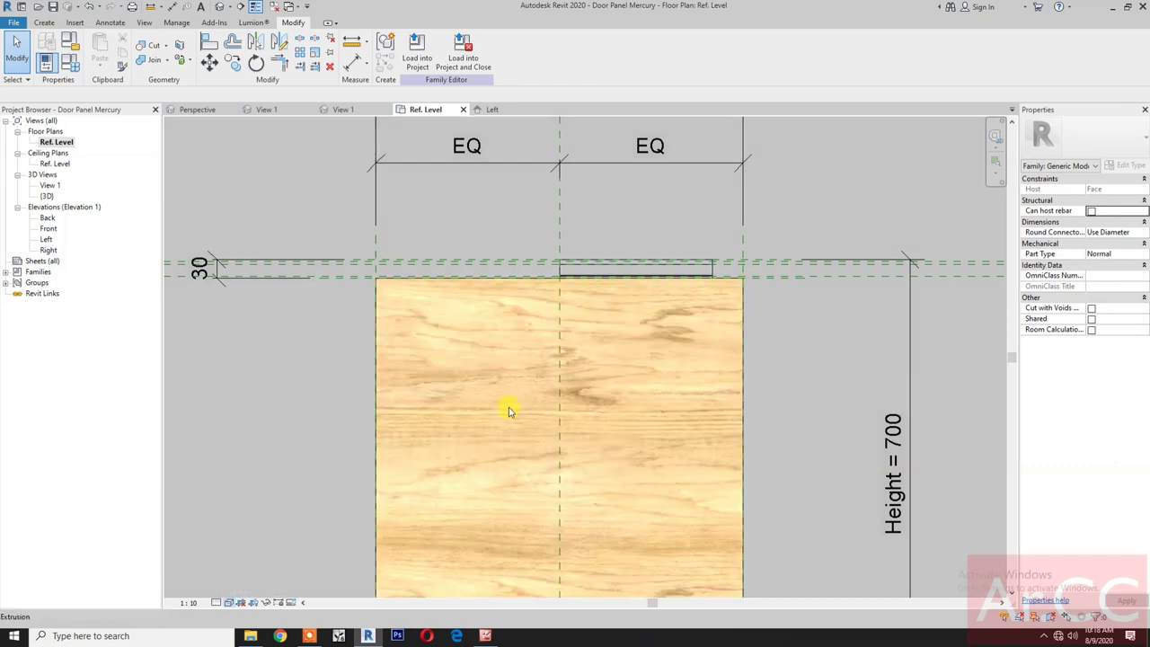
Associate the new edge extrusion's material with the Pull Handle Finish family parameter
click(579, 267)
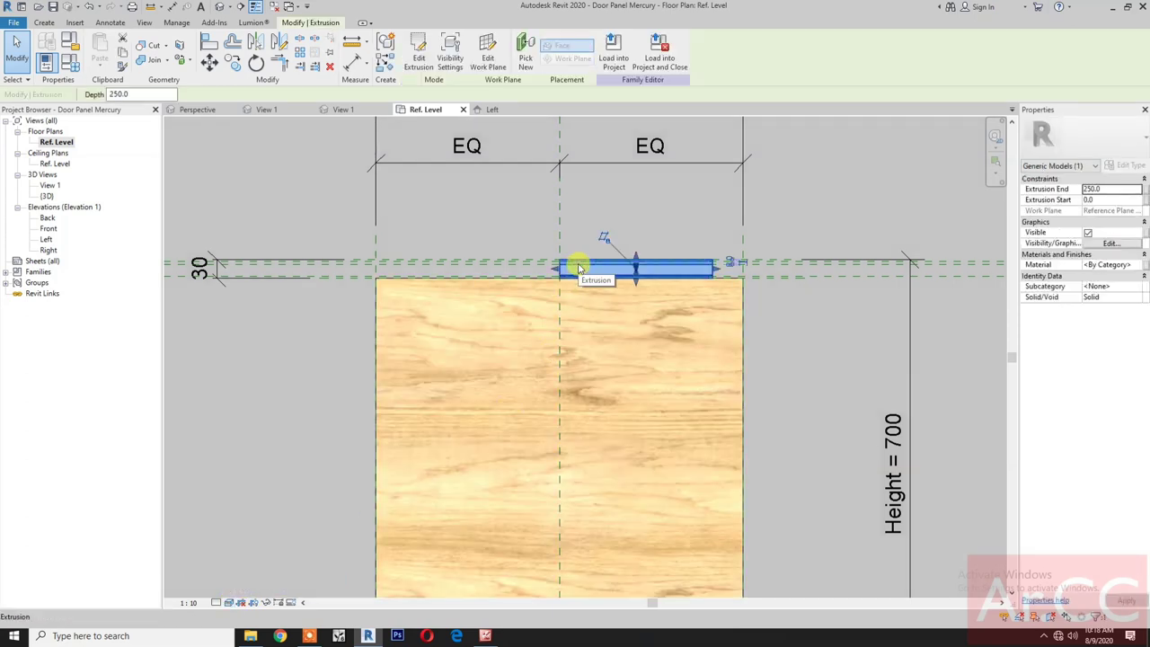
click(1146, 267)
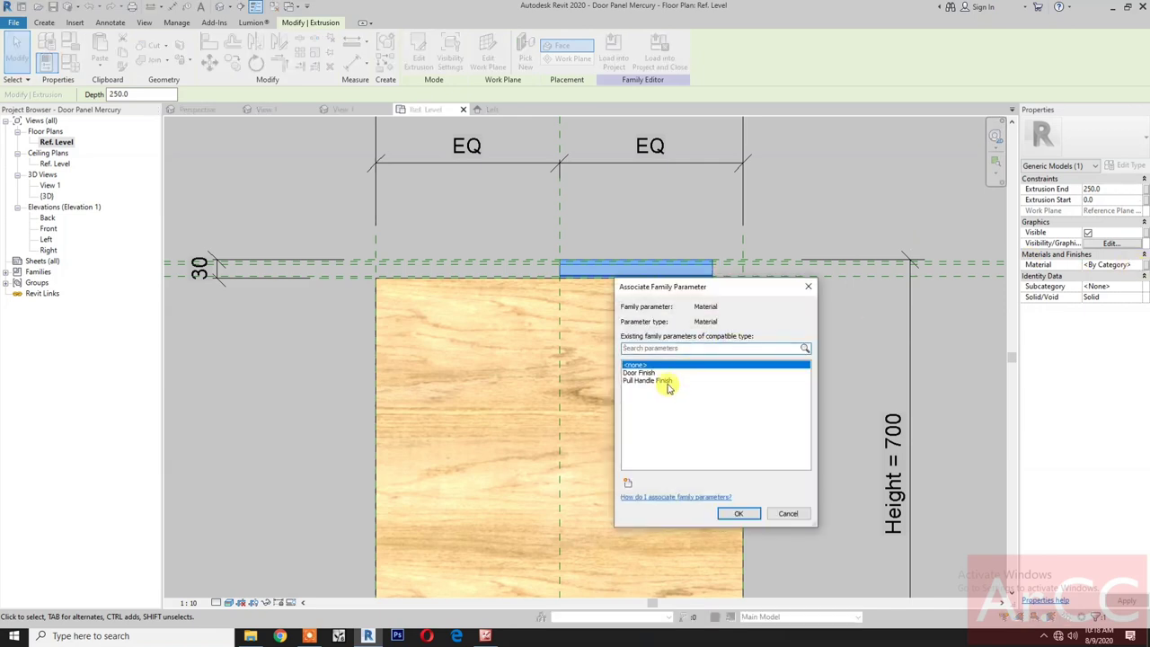
click(670, 381)
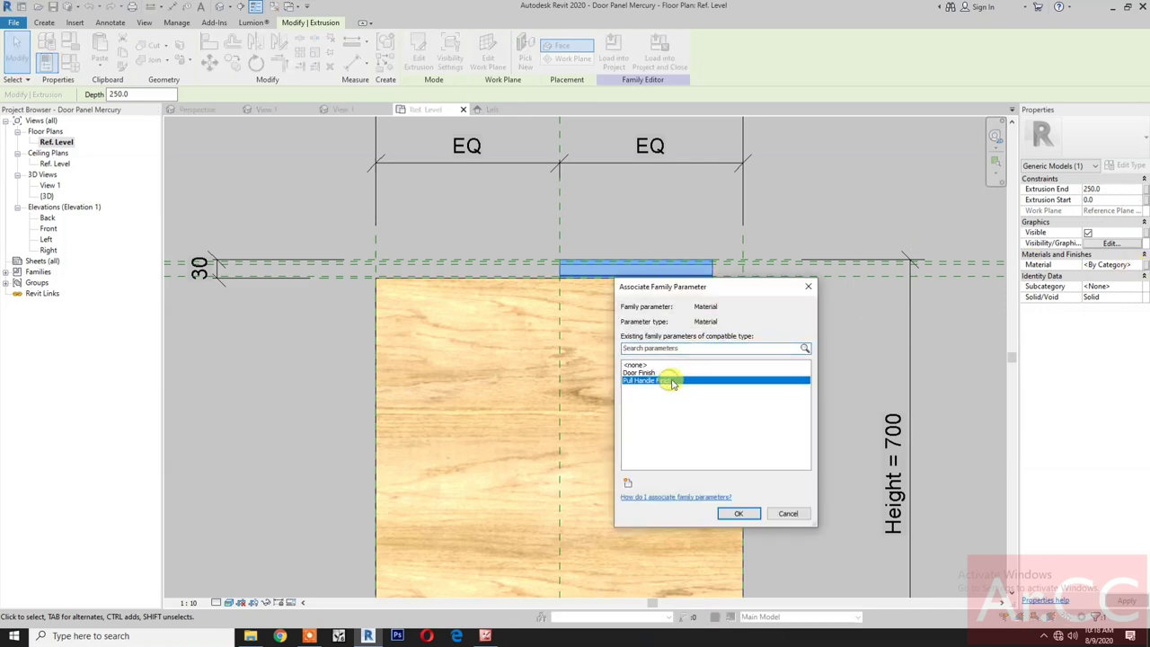
click(726, 518)
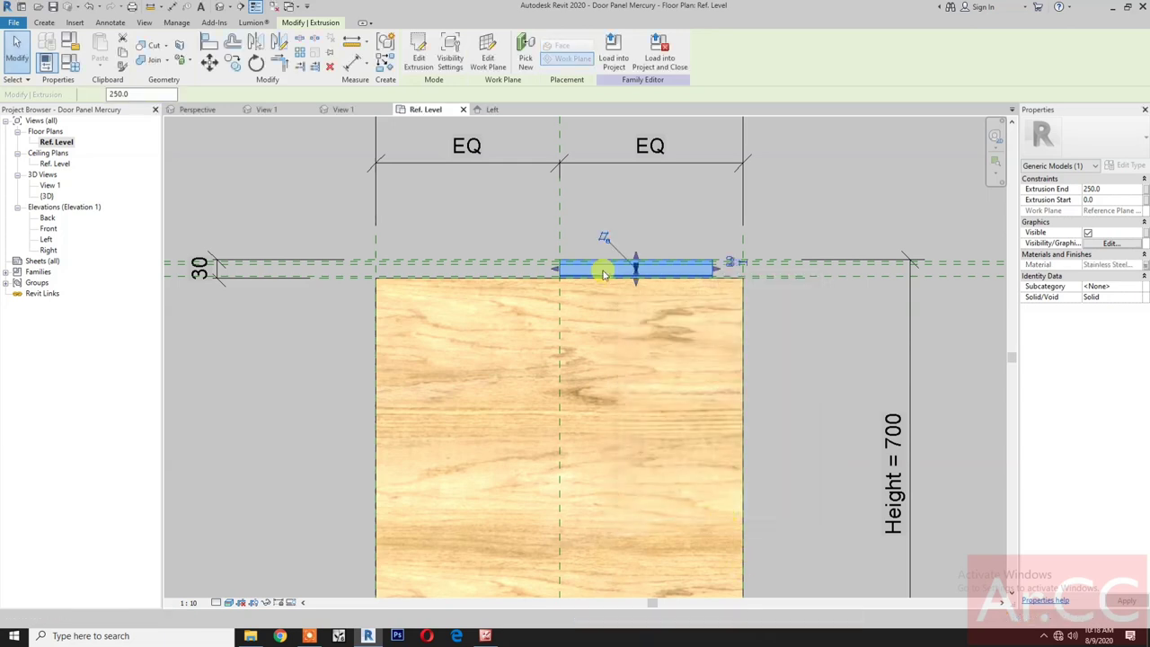
Stretch the edge extrusion past the centre plane, and align and lock its left end to the panel's left side reference plane
scroll(551, 231, up, 2)
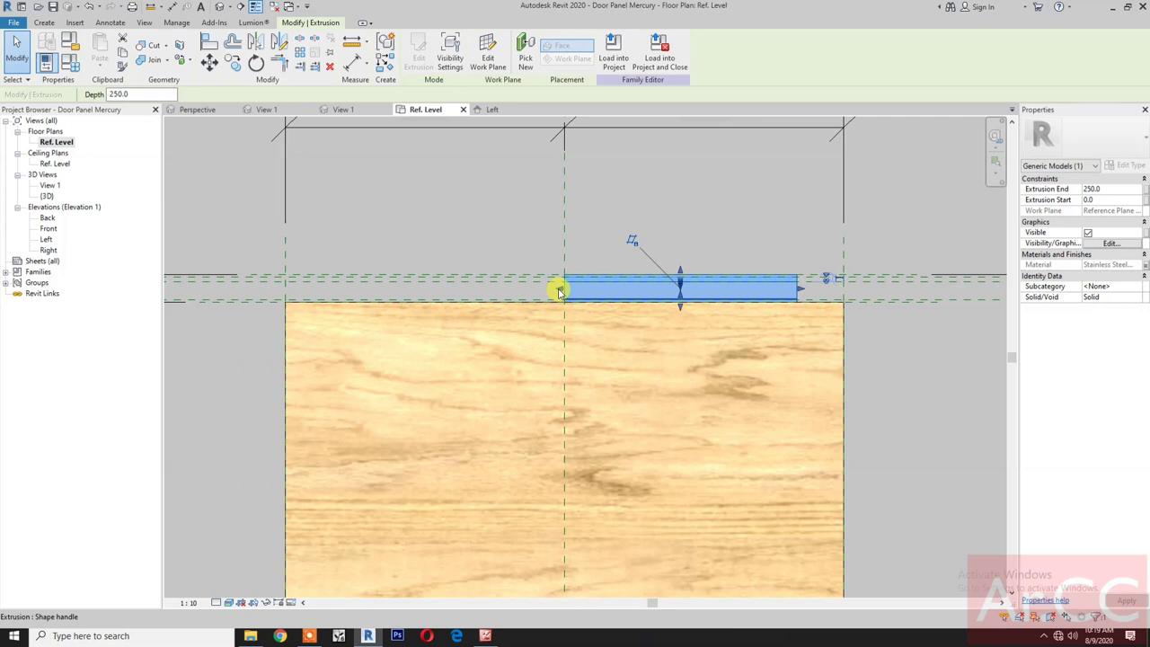
drag(558, 292, 422, 290)
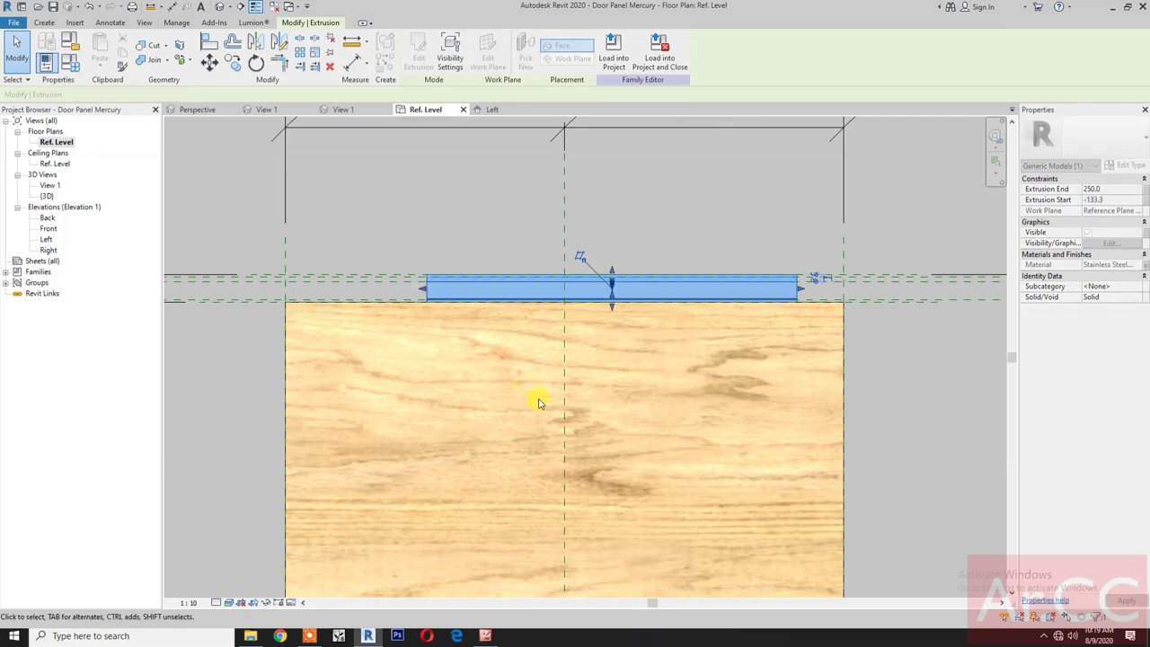
click(208, 45)
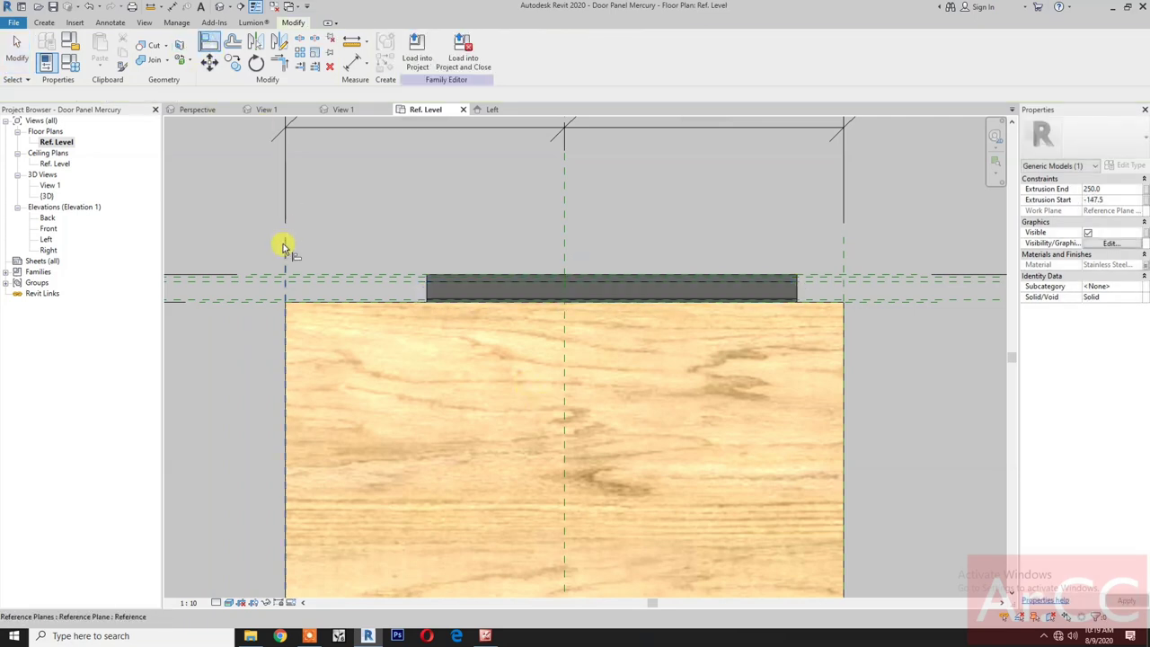
click(284, 249)
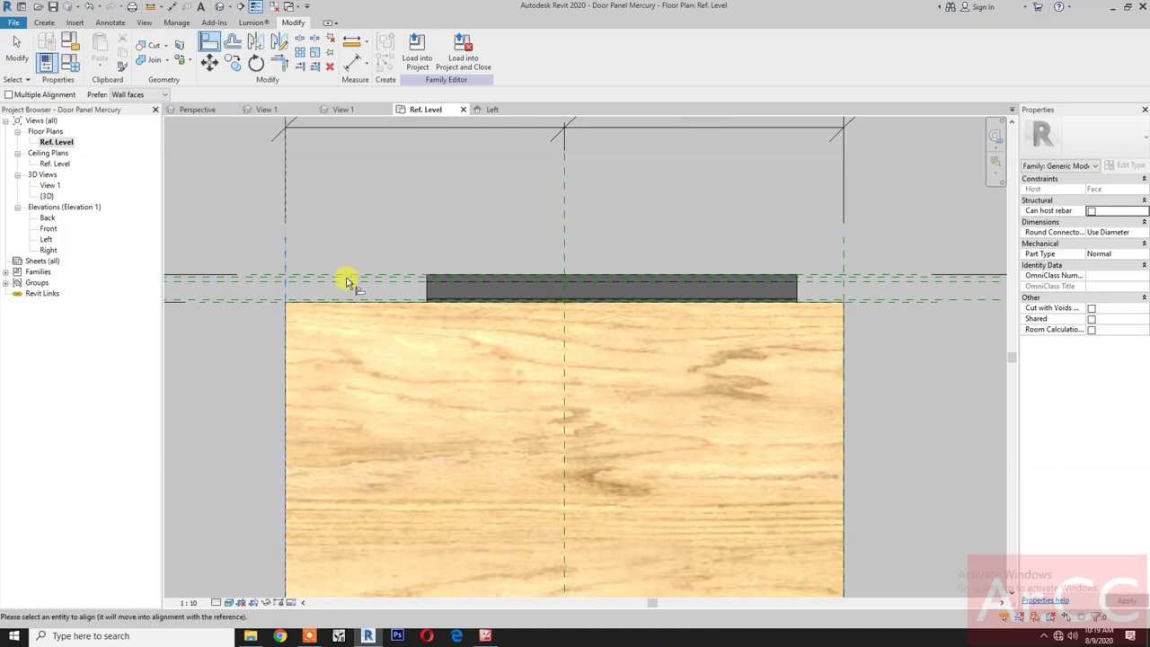
click(428, 287)
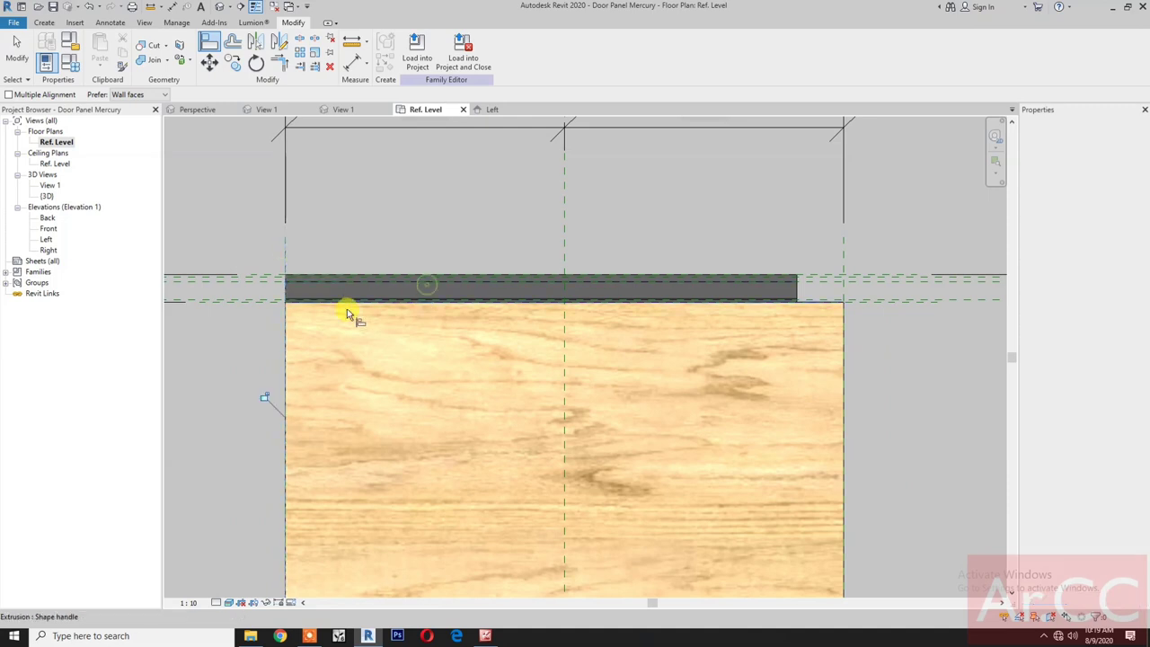
Align and lock the edge extrusion's right end to the panel's right side reference plane, and show the family in 3D View 1
click(845, 252)
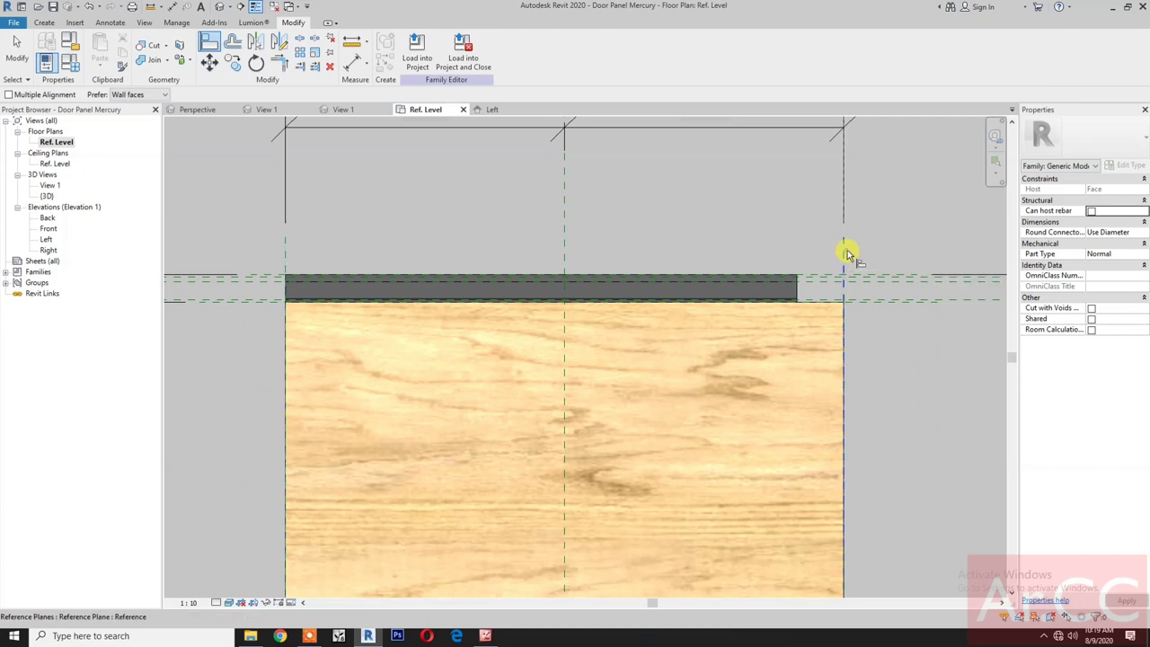
click(796, 288)
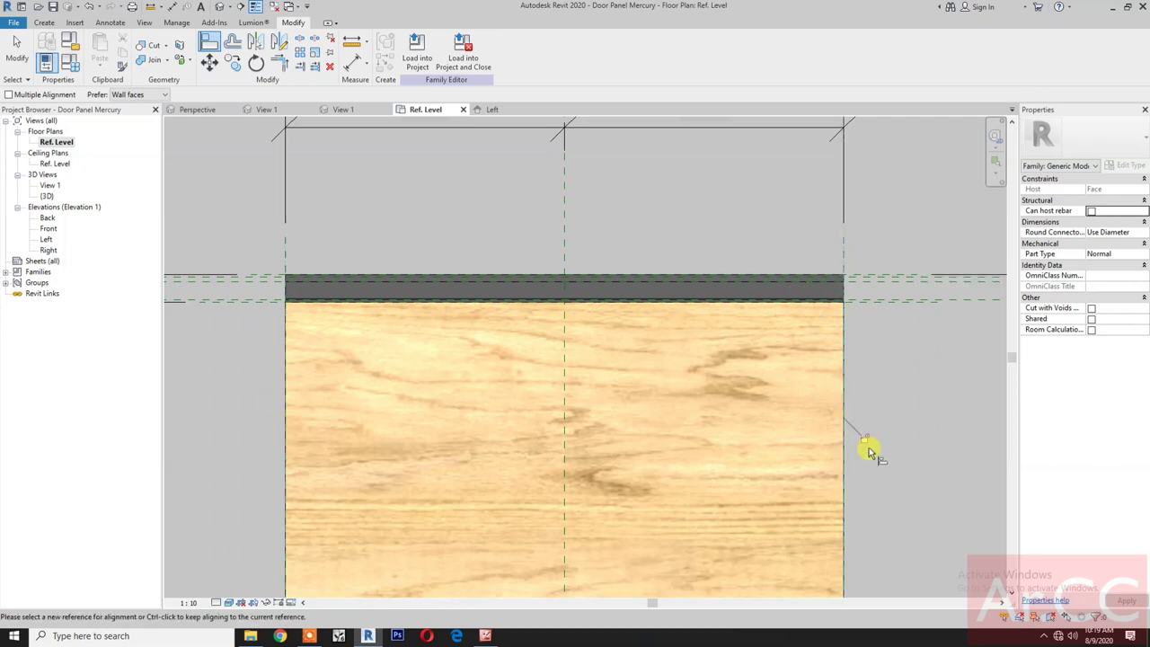
key(Escape)
key(Escape)
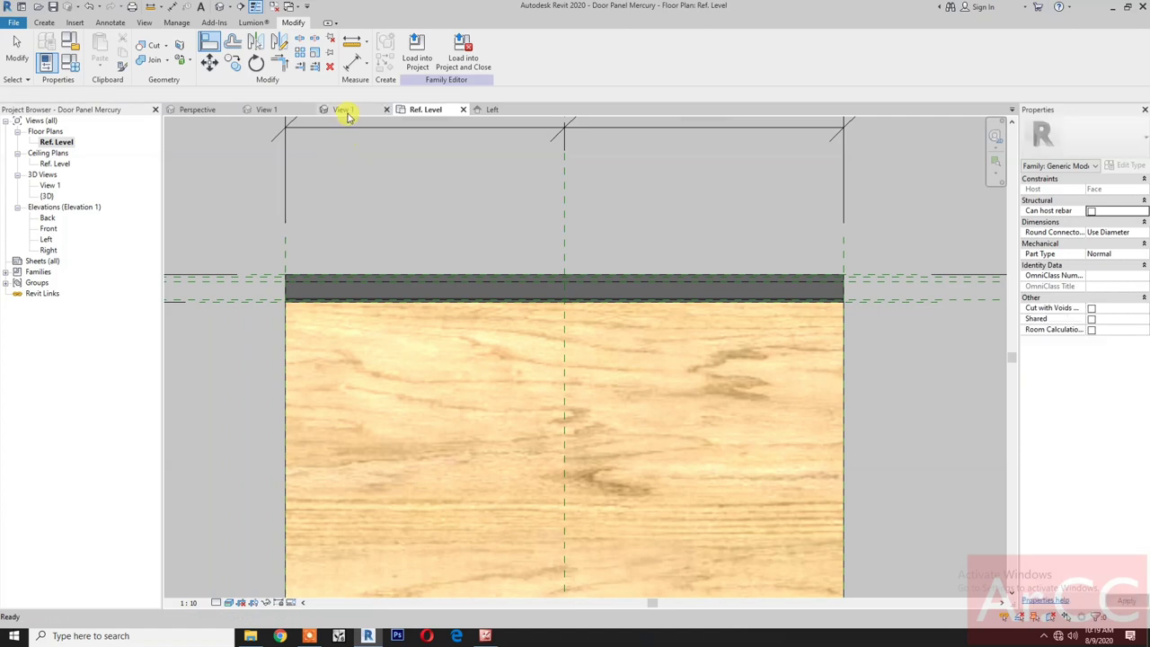
click(350, 109)
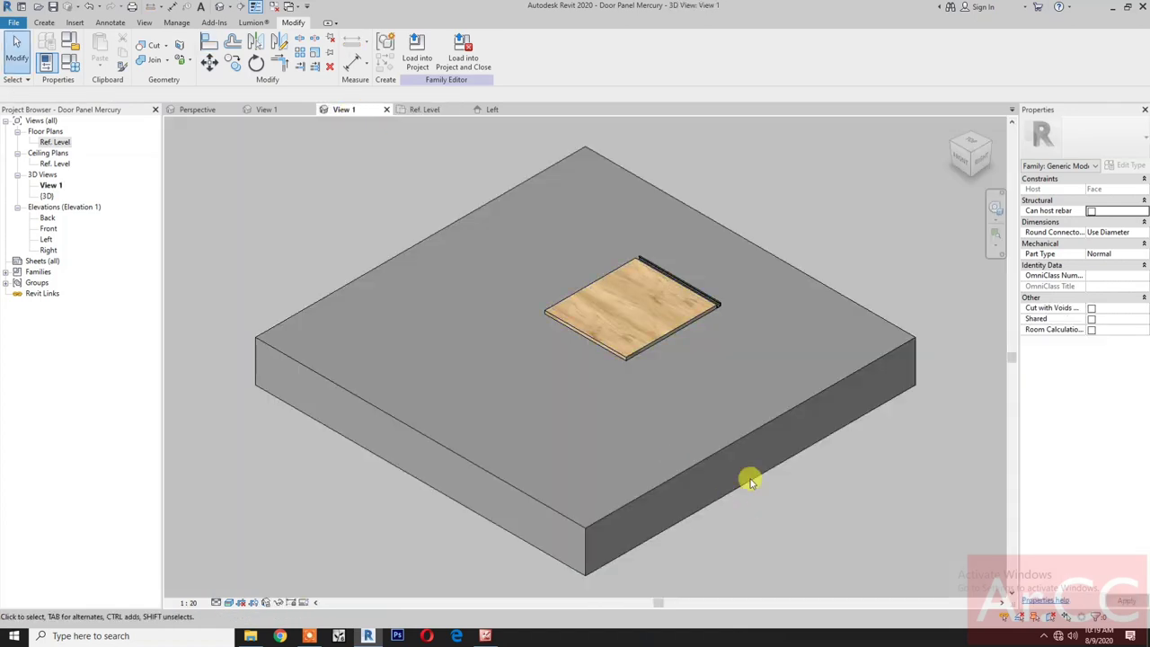
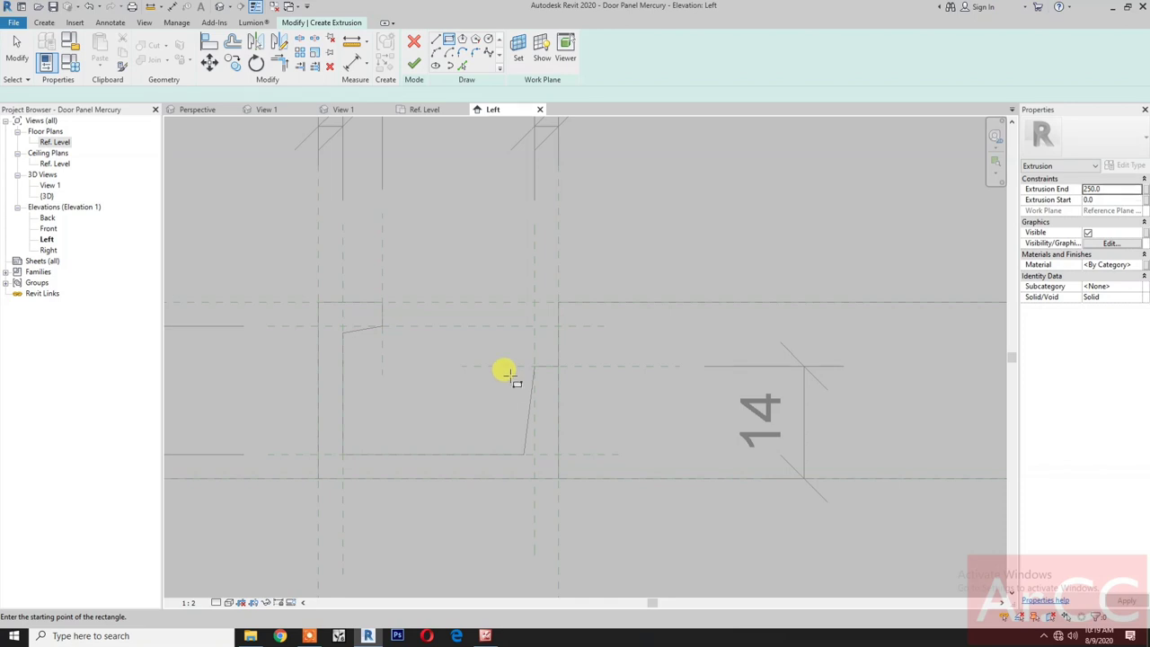
Sketch a rectangle about 8.5 by 12.2 mm over the shorter wall, and lock its top to the upper face plane and bottom to the 14 mm plane
click(511, 377)
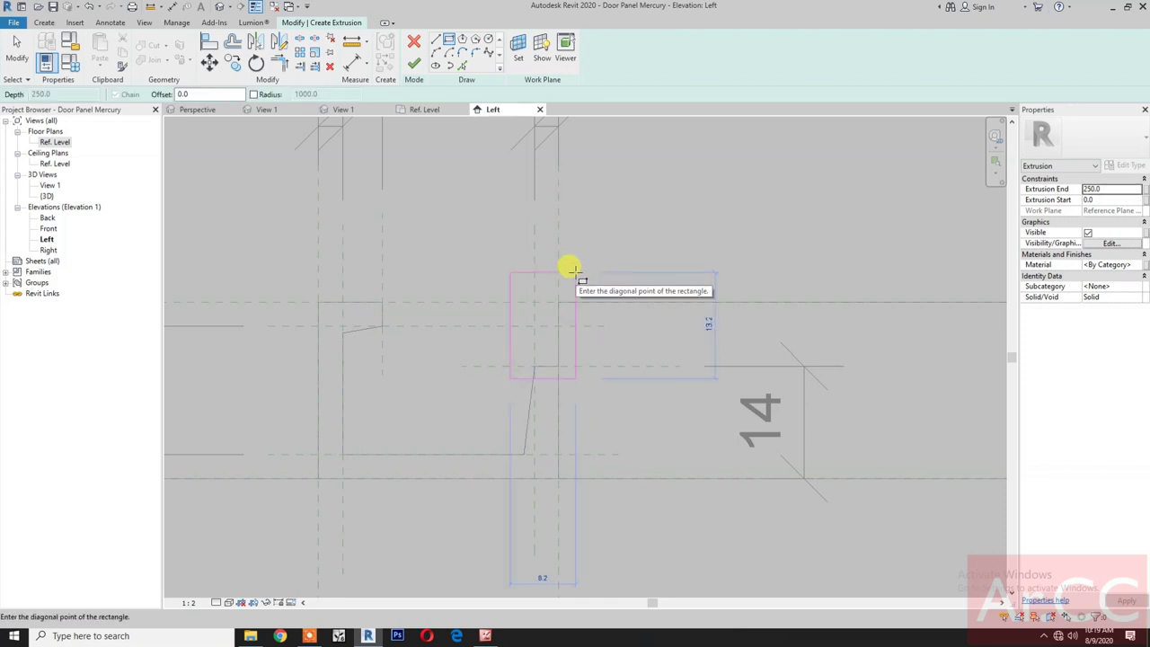
click(578, 280)
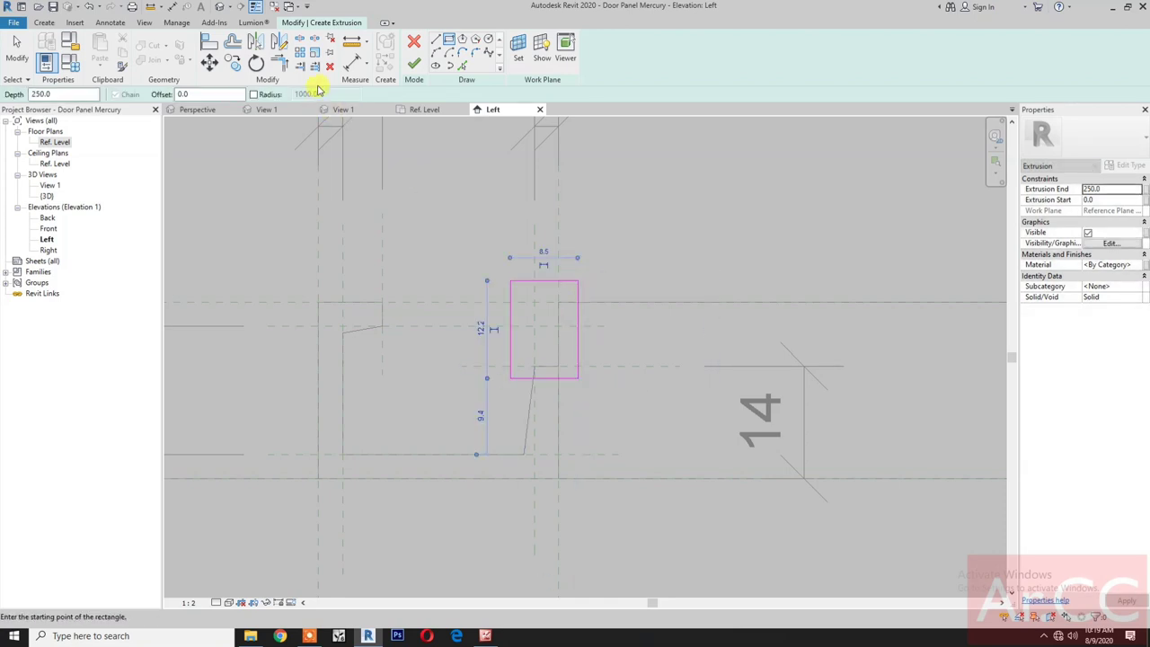
click(209, 41)
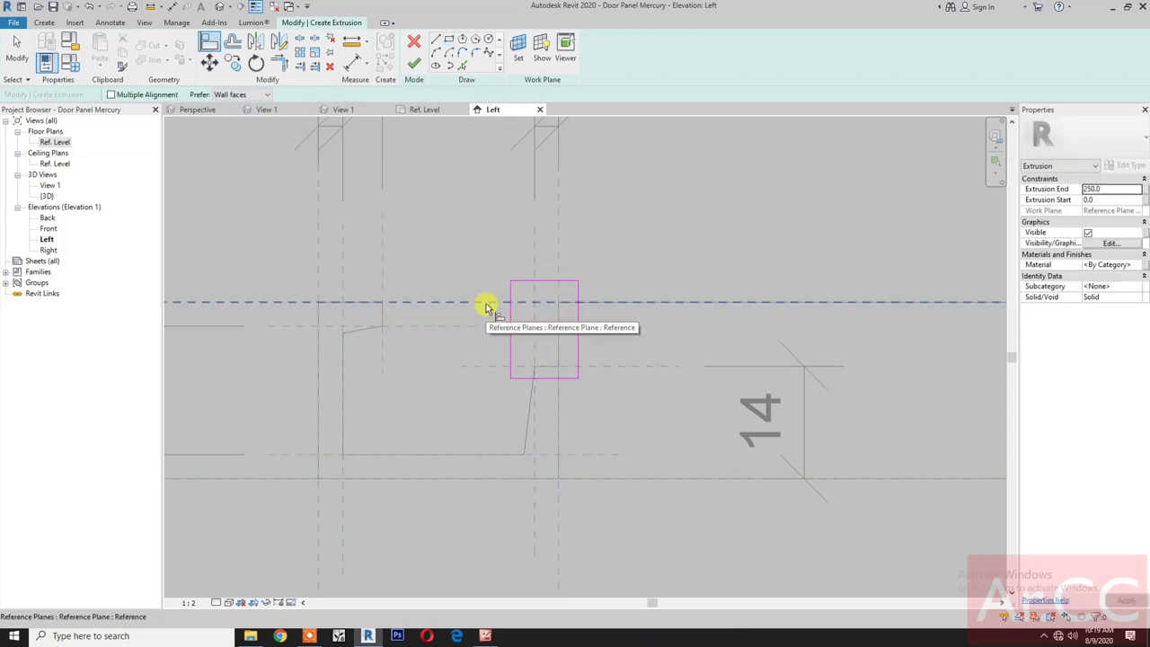
click(485, 304)
click(519, 282)
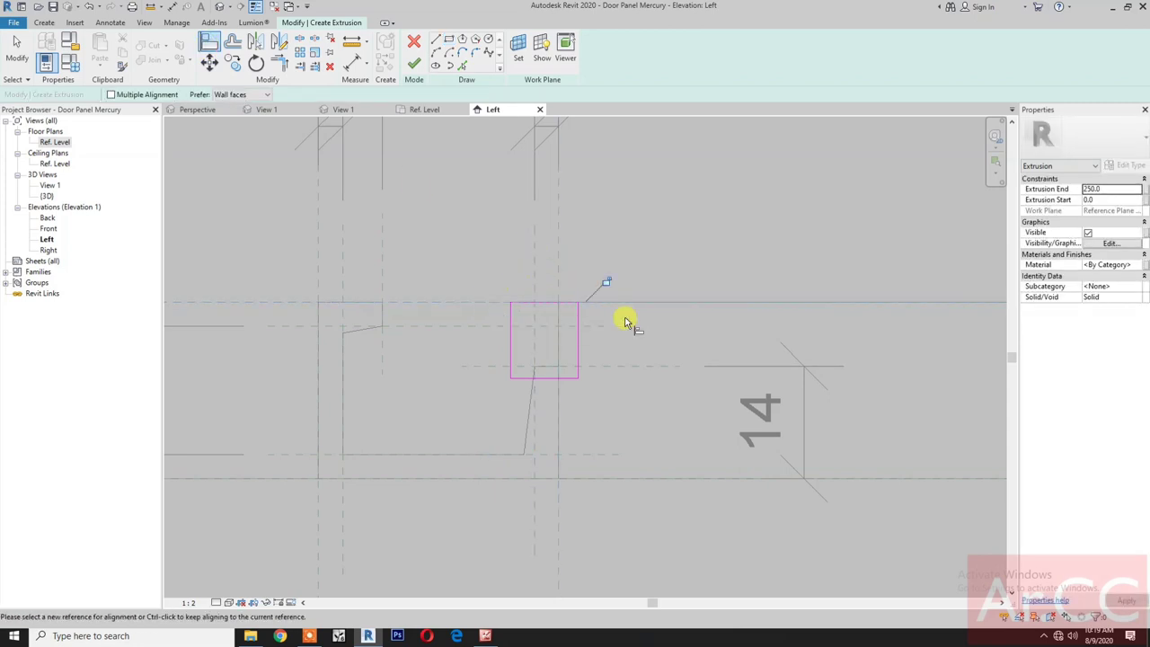
click(488, 366)
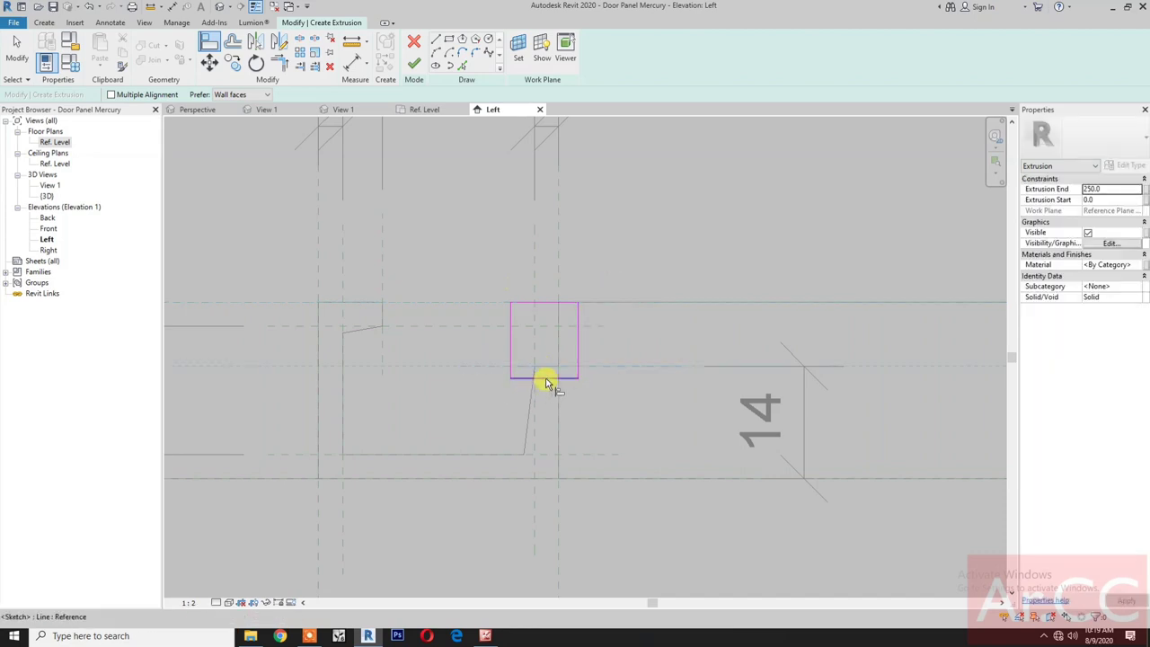
click(545, 379)
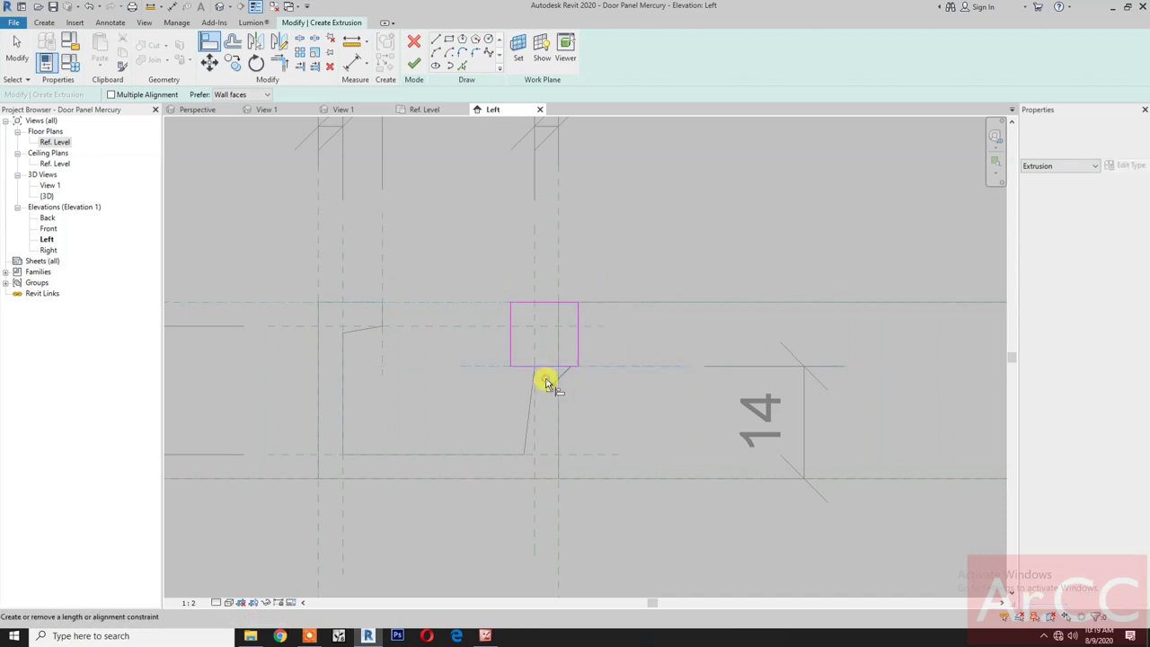
Align and lock the rectangle's vertical sides to the 3 mm vertical plane and the panel's end face plane, and finish the extrusion
click(534, 273)
click(510, 336)
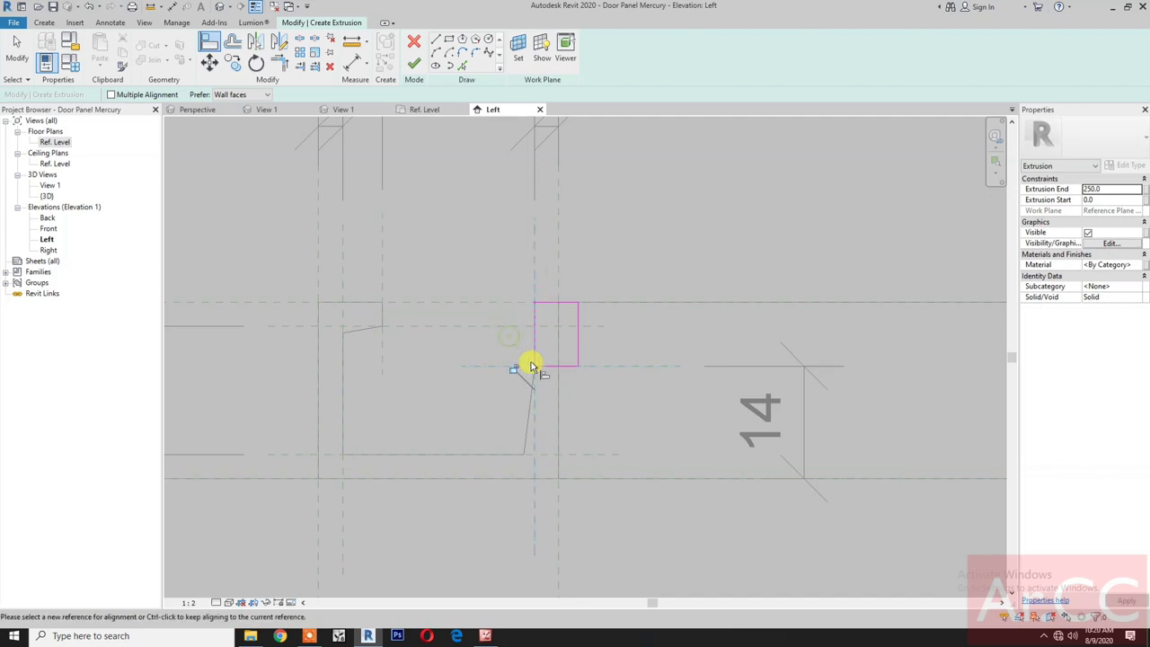
click(557, 286)
click(576, 344)
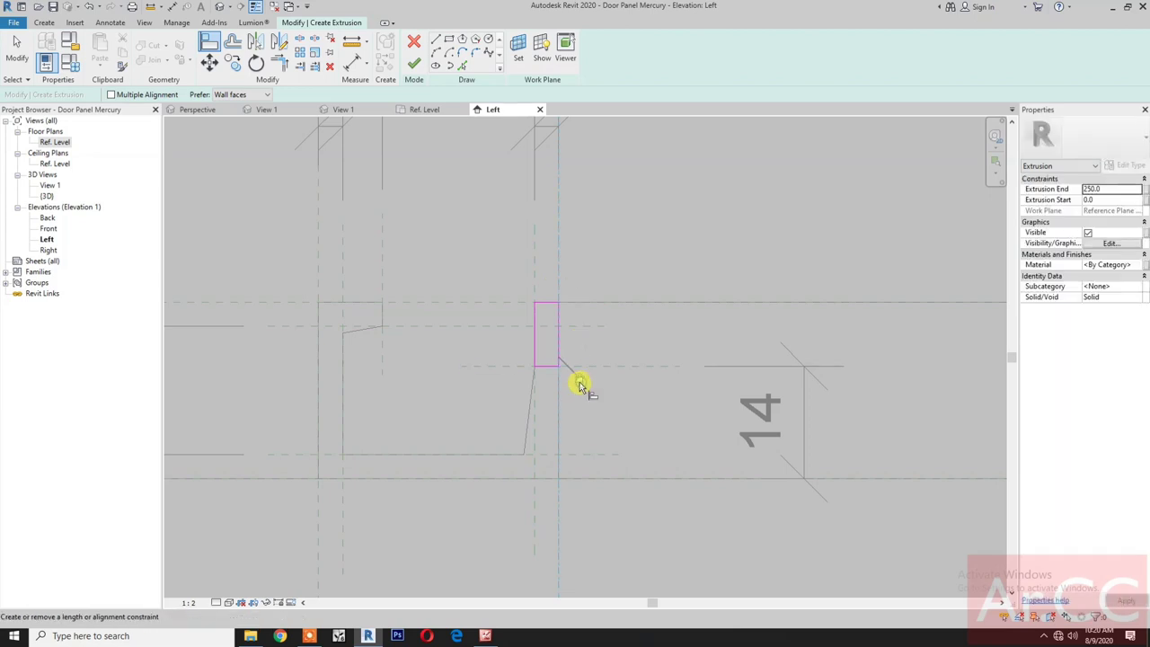
click(580, 382)
click(413, 65)
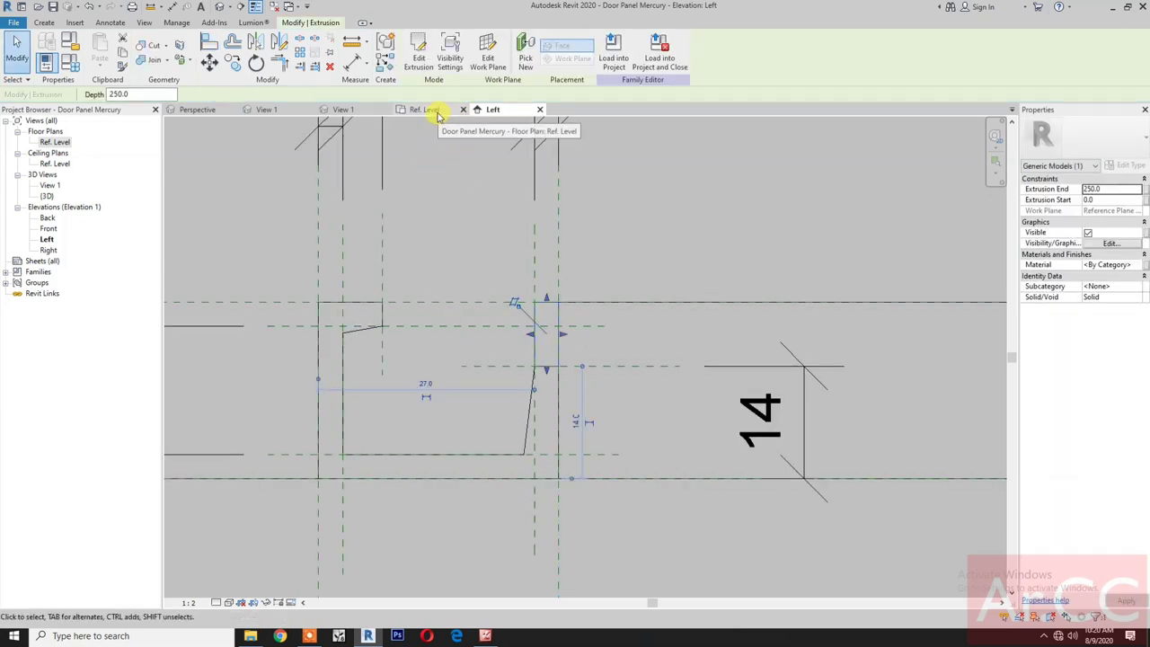
Display the Ref. Level plan in Wireframe and stretch the new strip extrusion's left end past the centre plane
click(432, 110)
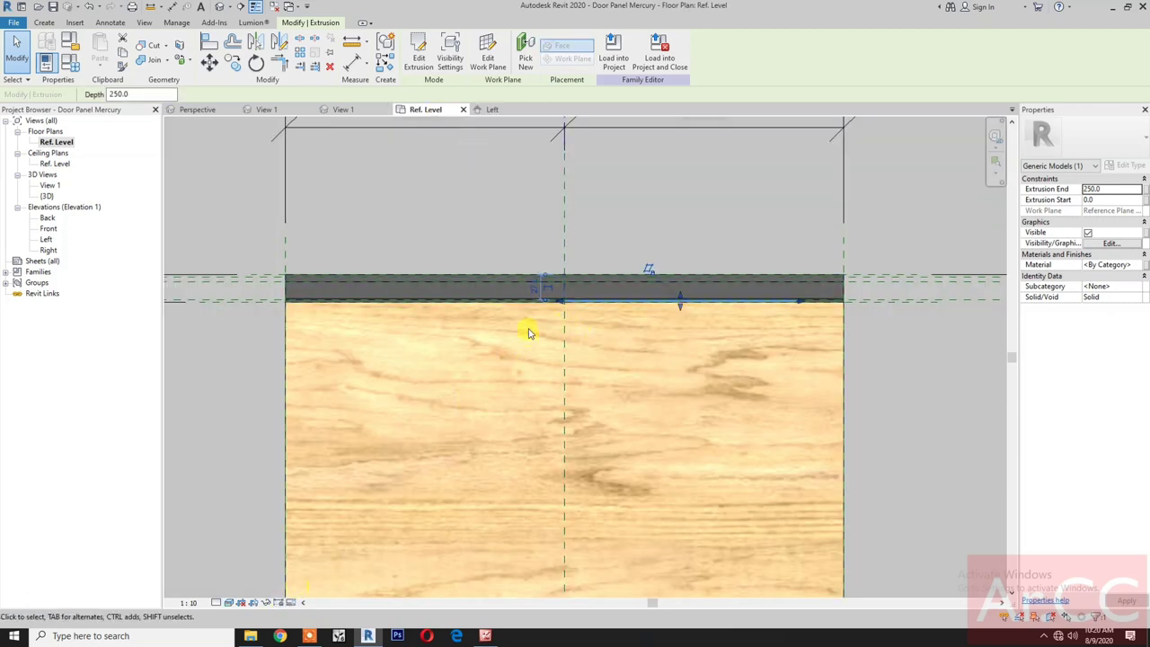
click(229, 602)
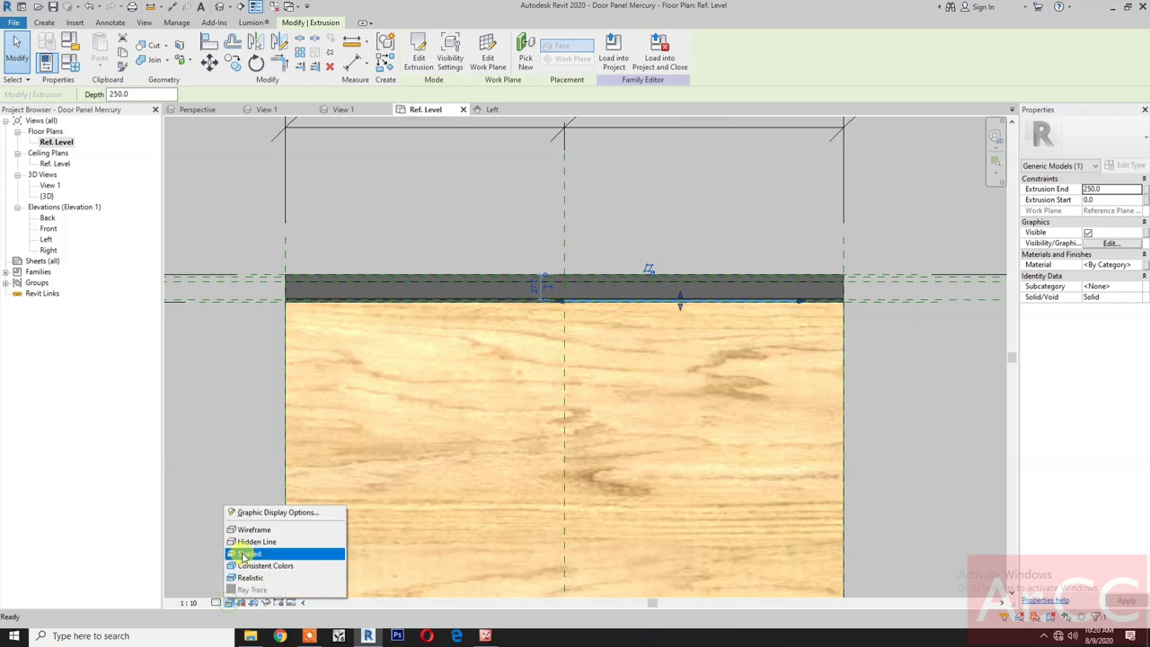
click(282, 529)
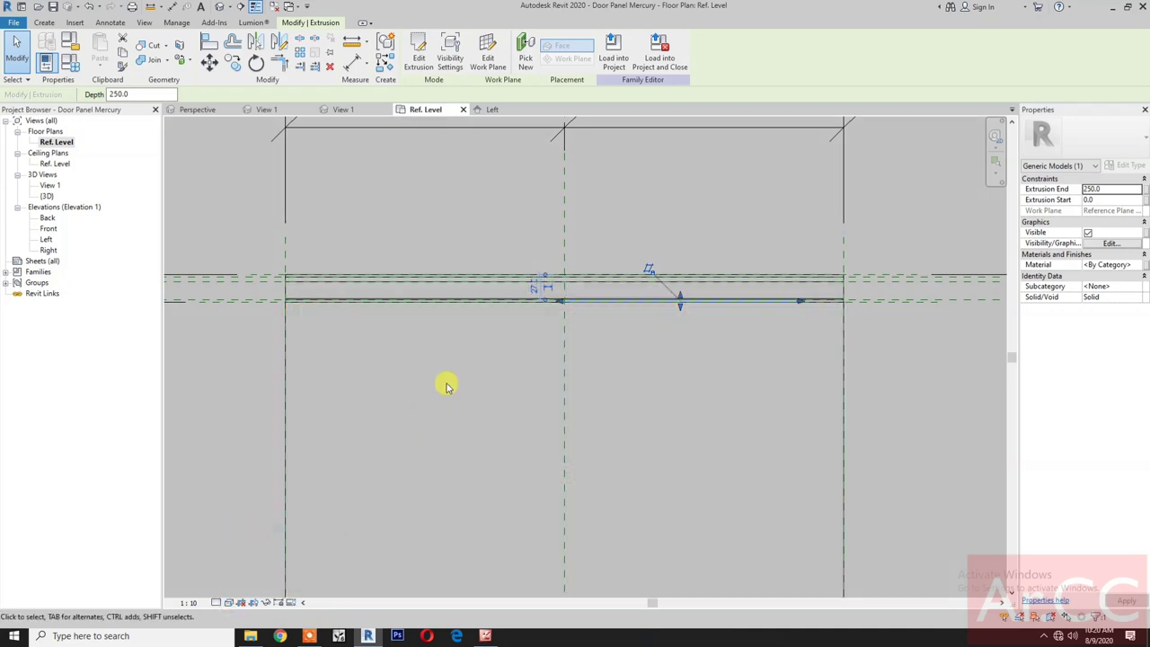
scroll(493, 375, up, 2)
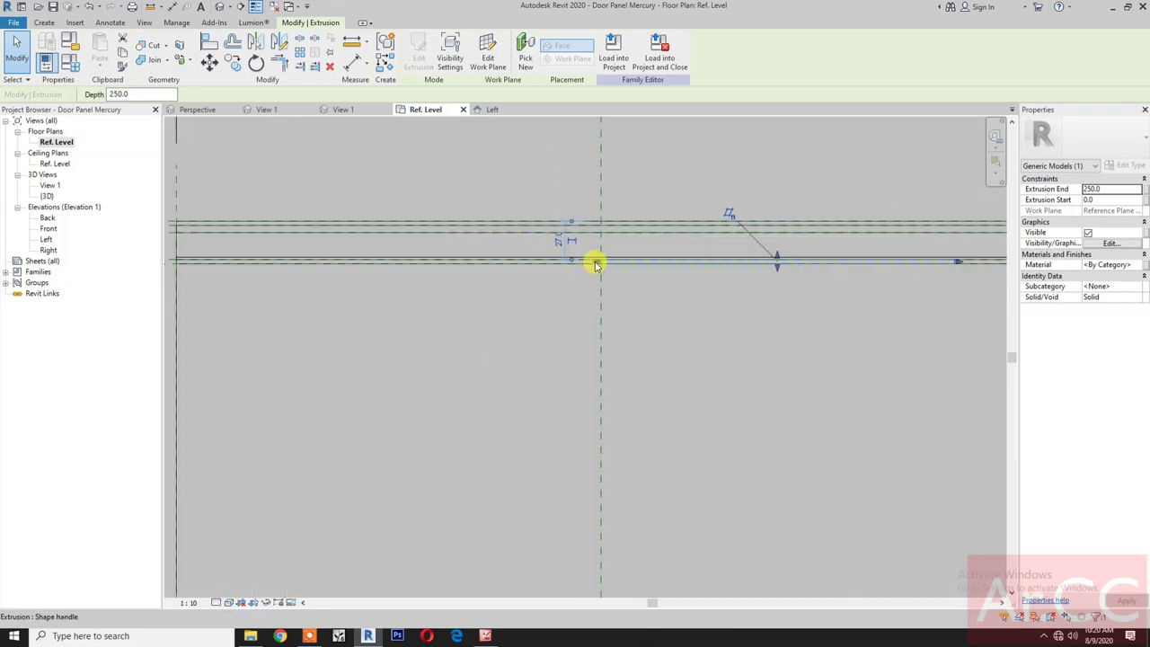
drag(595, 262, 304, 277)
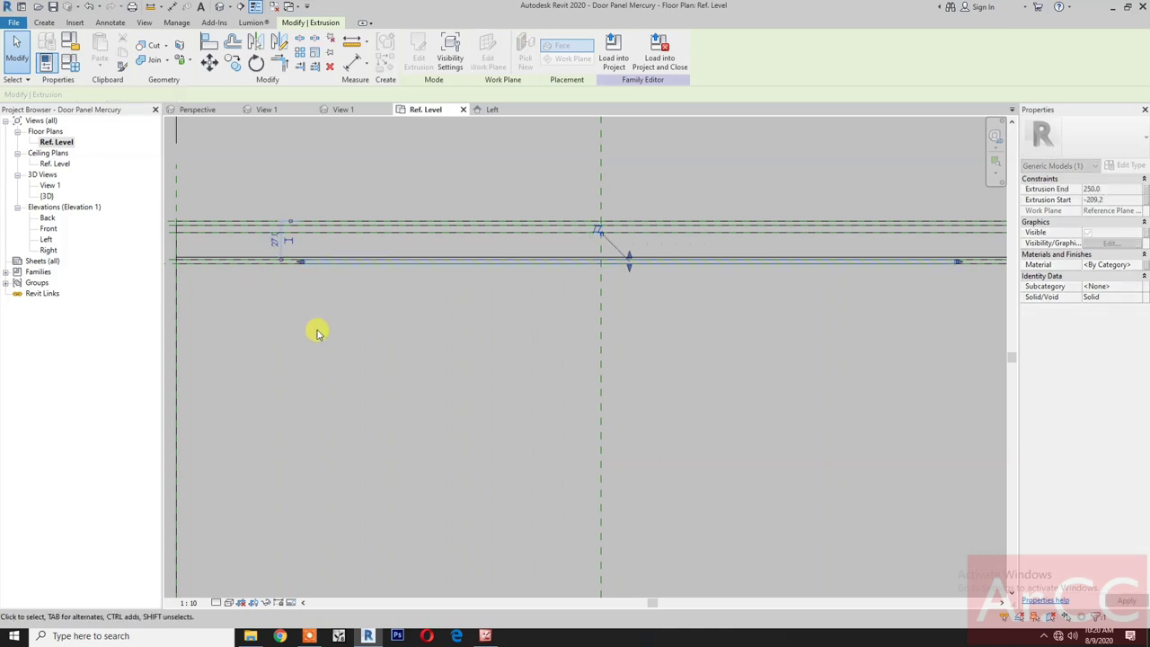
click(319, 332)
Align and lock the strip extrusion's left end to the panel's left side reference plane
middle_drag(321, 333, 488, 377)
scroll(375, 303, up, 1)
scroll(375, 303, up, 1)
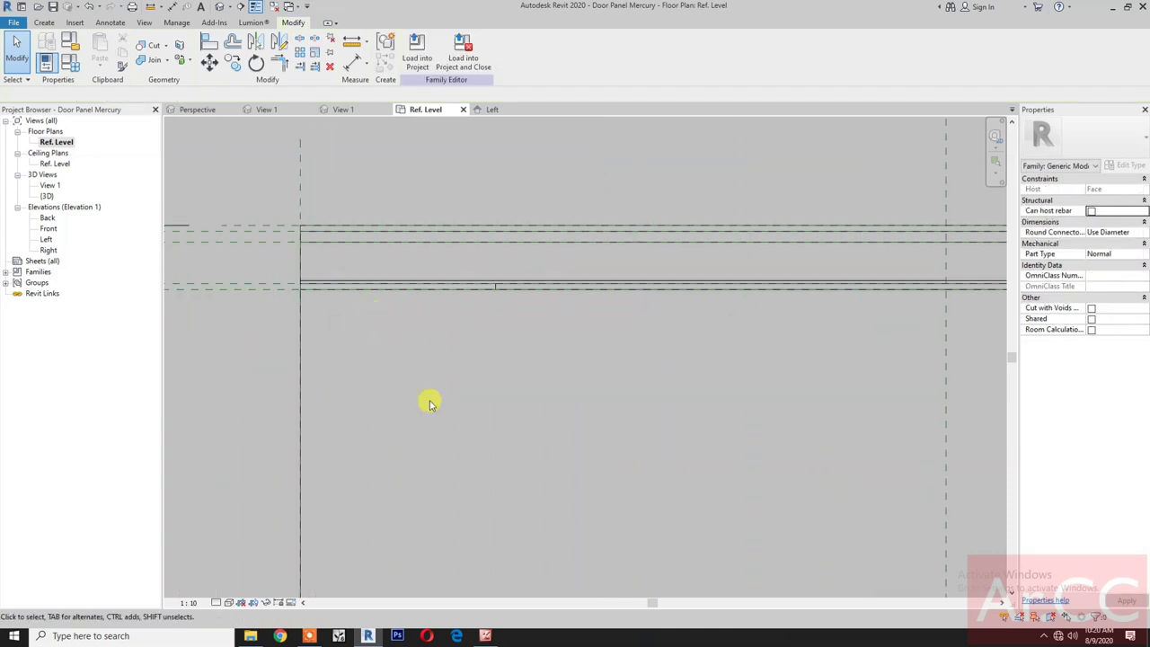
middle_drag(425, 398, 452, 472)
click(209, 43)
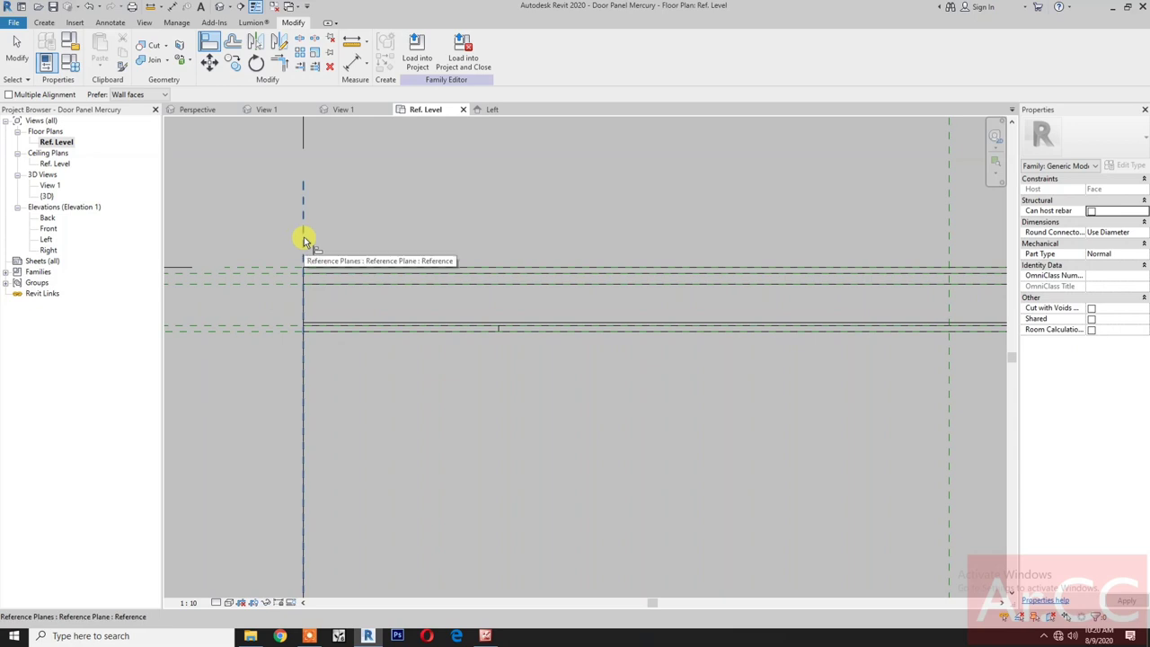
click(304, 240)
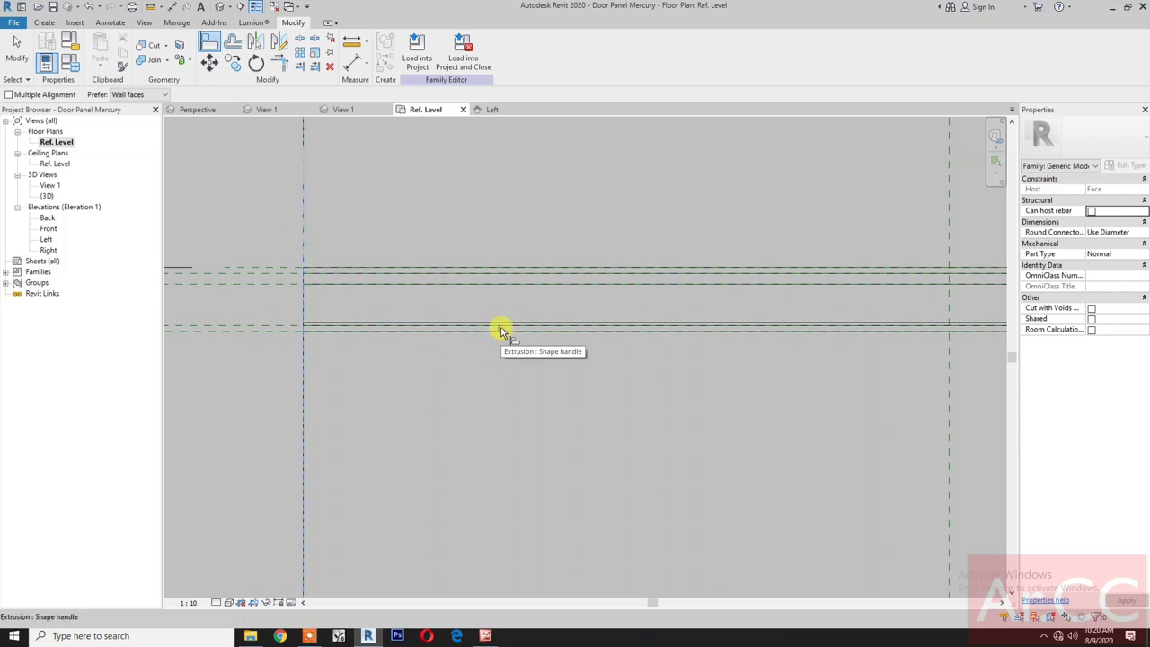
click(499, 329)
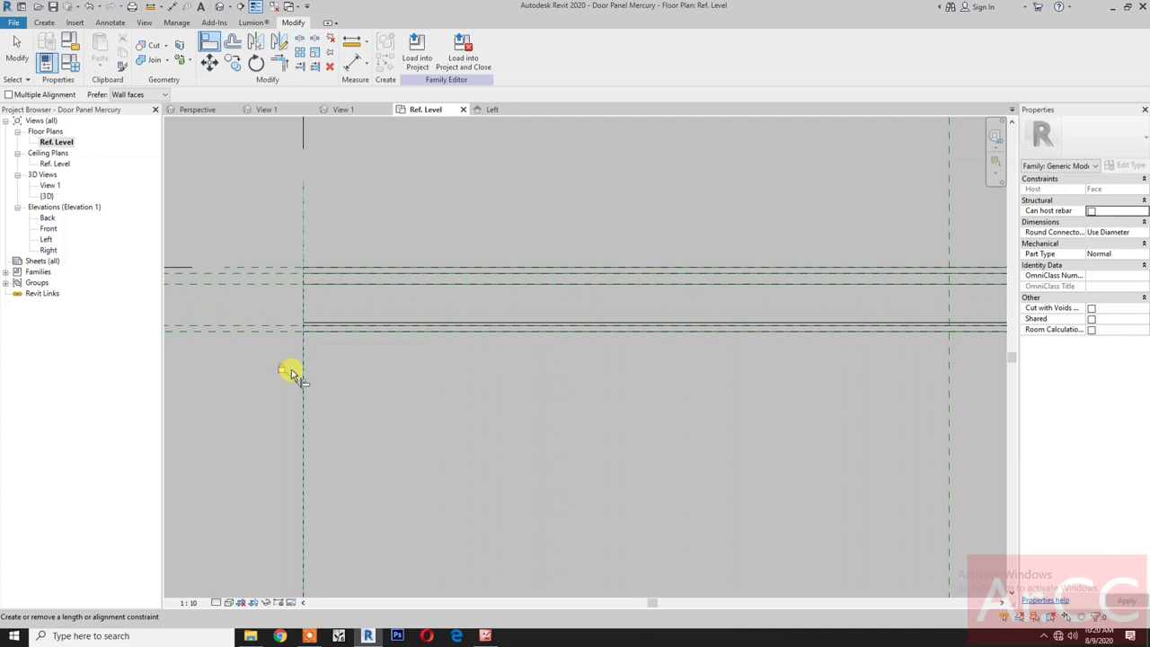
Align and lock the strip extrusion's right end to the panel's right side reference plane
scroll(293, 378, down, 2)
middle_drag(734, 362, 624, 357)
scroll(670, 315, up, 2)
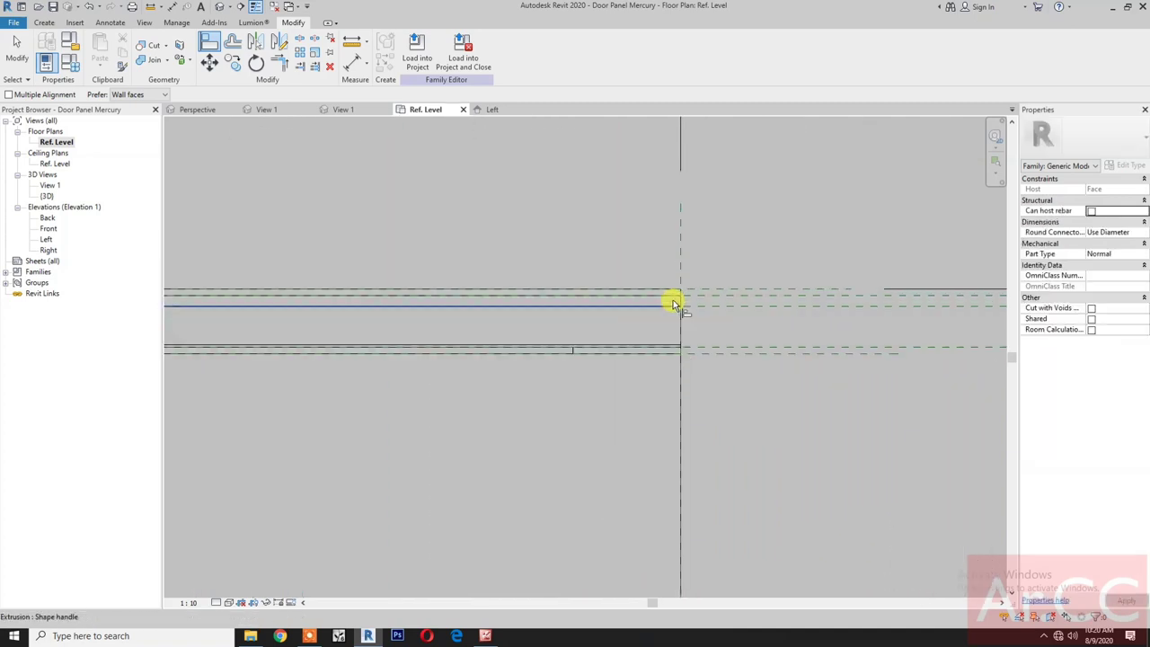
click(686, 249)
scroll(606, 346, up, 2)
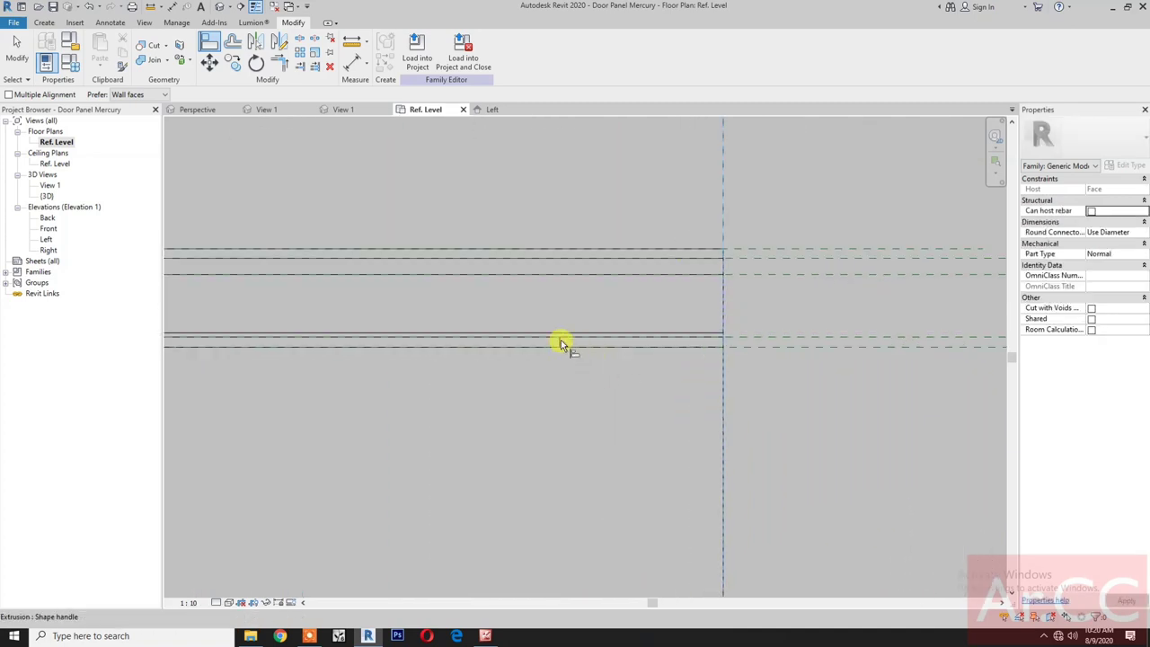
click(559, 344)
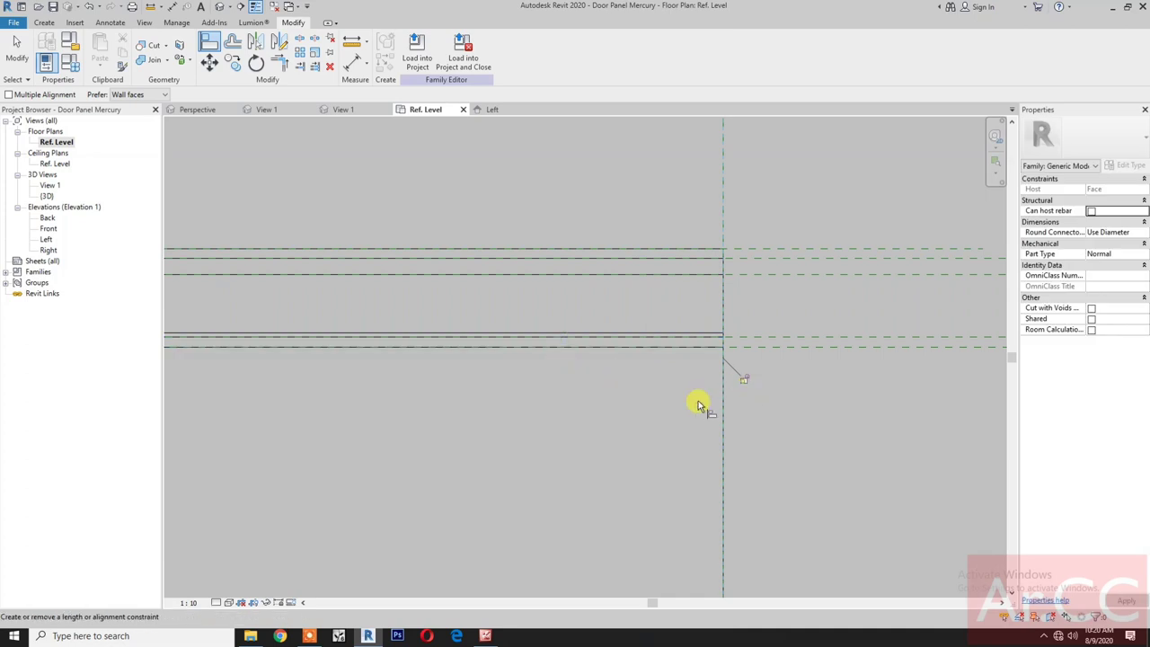
Set the Ref. Level plan's visual style to Realistic and show the family in 3D View 1
scroll(568, 418, down, 5)
middle_drag(521, 465, 616, 329)
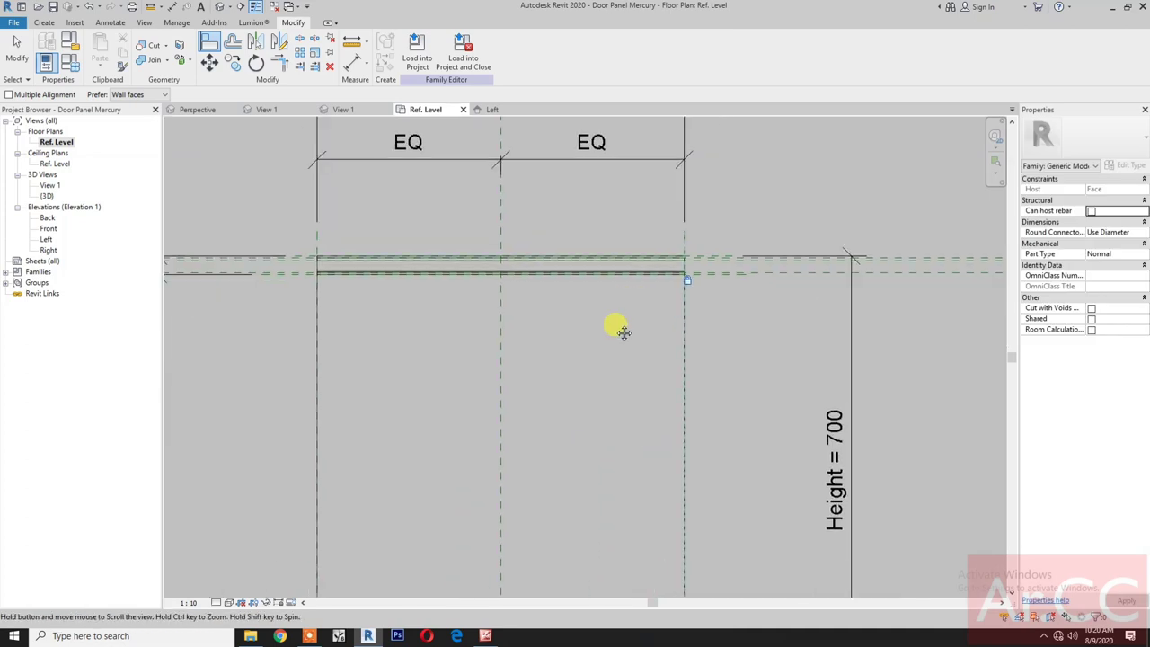
click(229, 602)
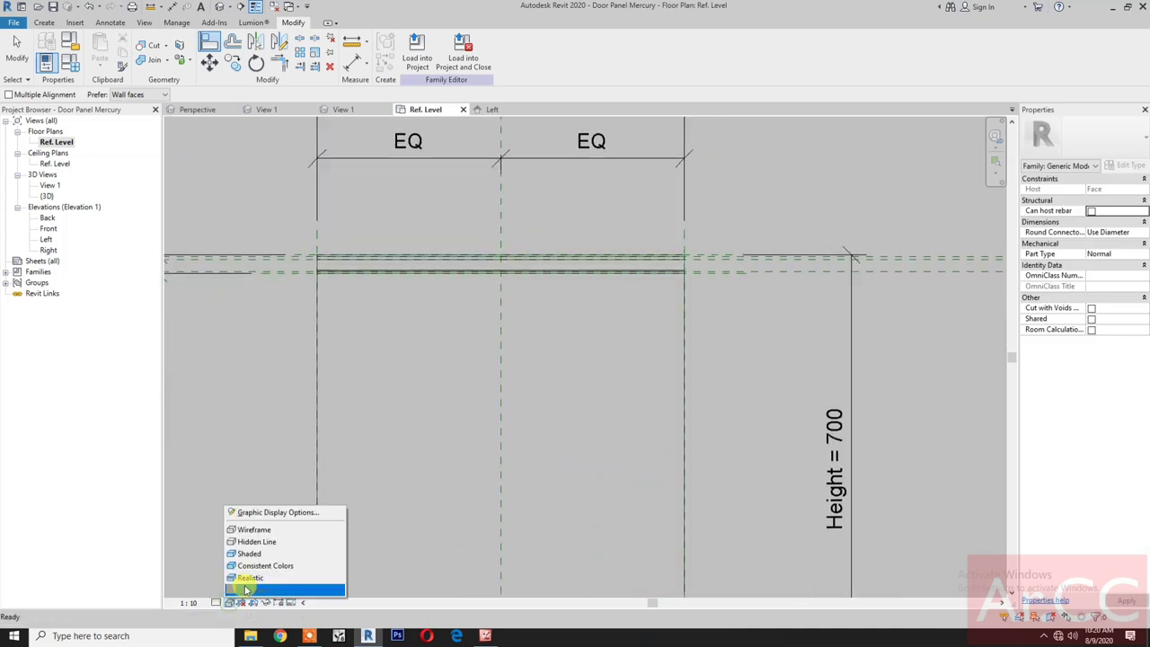
click(258, 580)
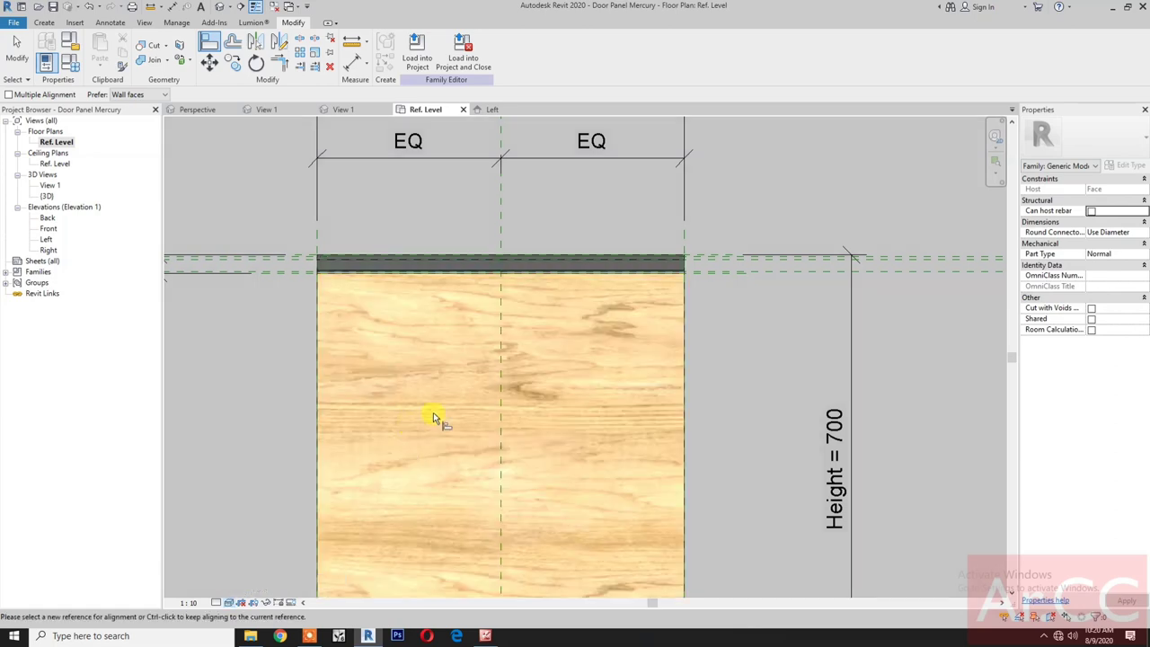
click(370, 109)
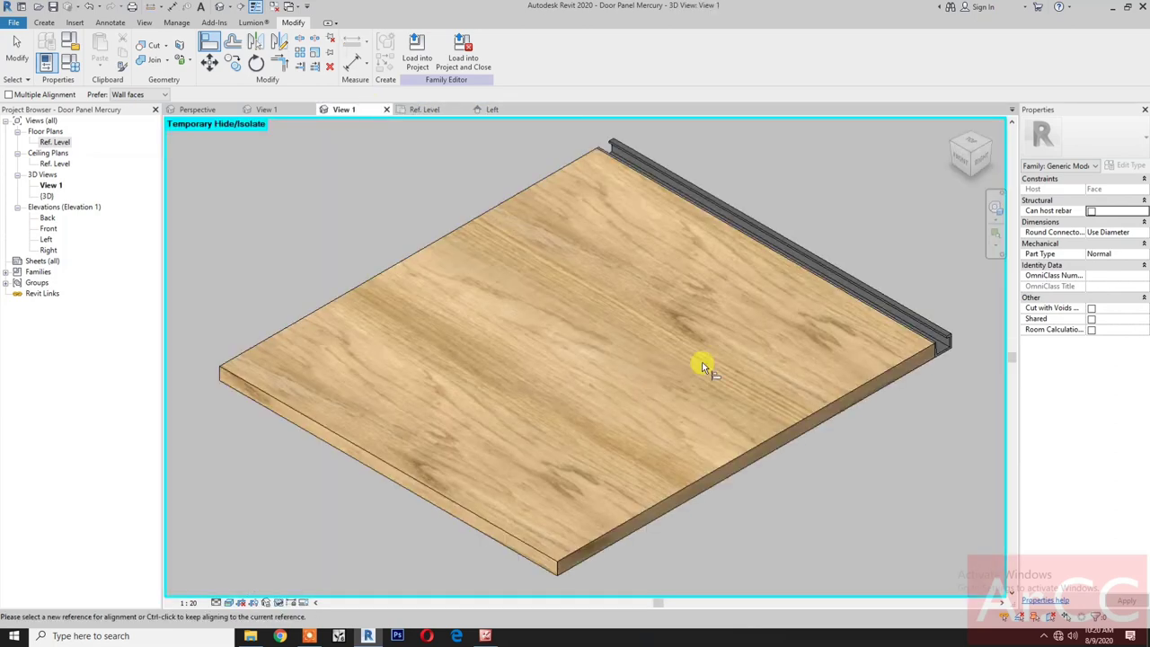
Associate the strip extrusion's material with the Door Finish family parameter
scroll(988, 331, up, 3)
scroll(850, 336, up, 4)
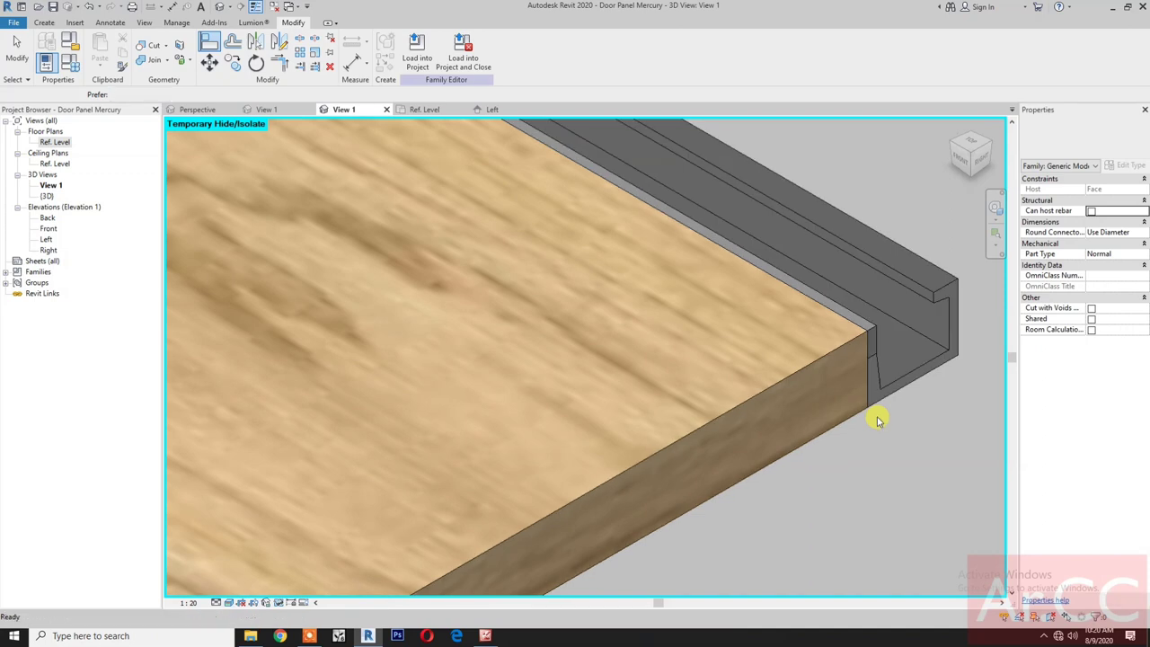
click(871, 328)
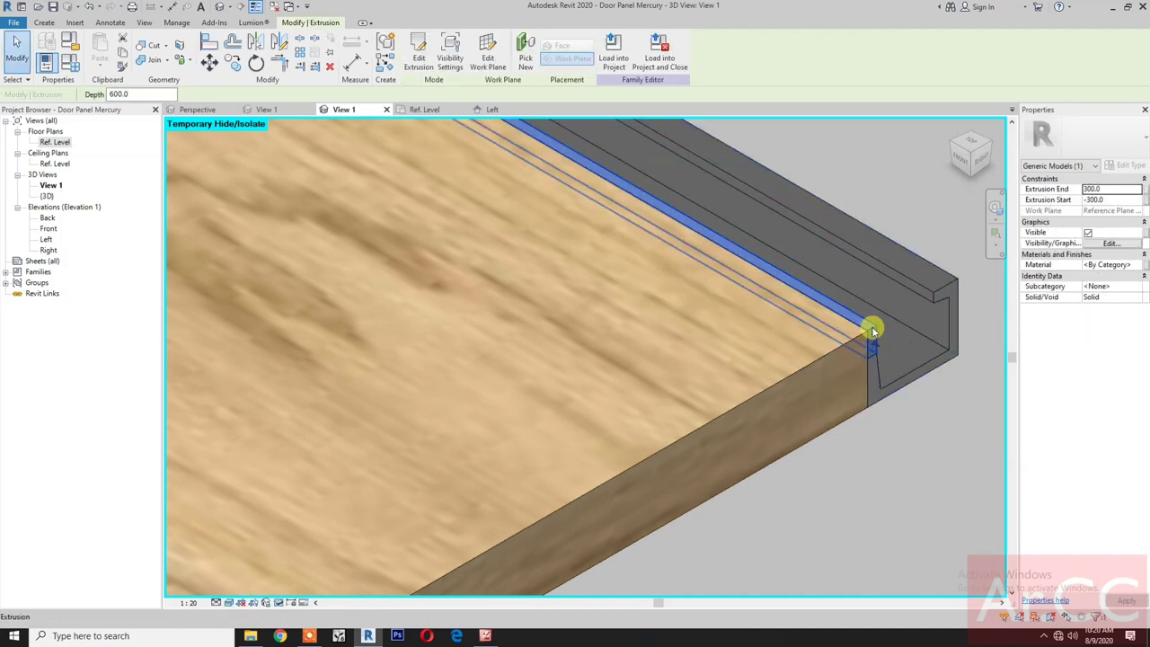
click(1146, 266)
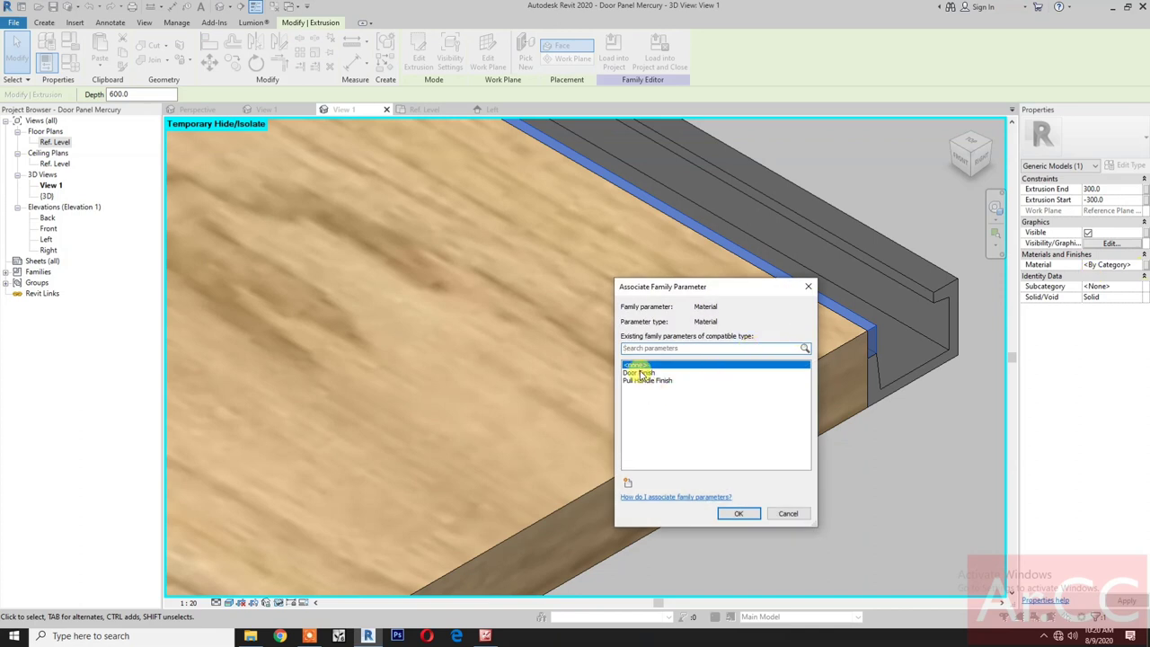
click(739, 513)
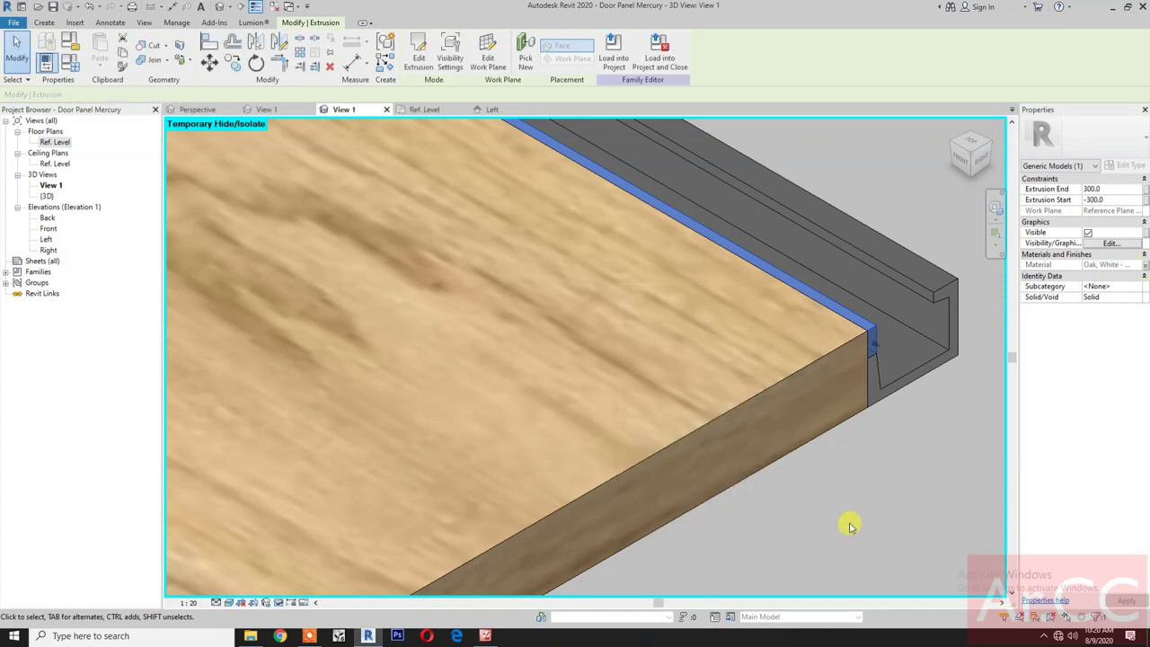
click(848, 523)
Join the geometry of the door panel and the strip extrusion along its edge
scroll(845, 491, down, 3)
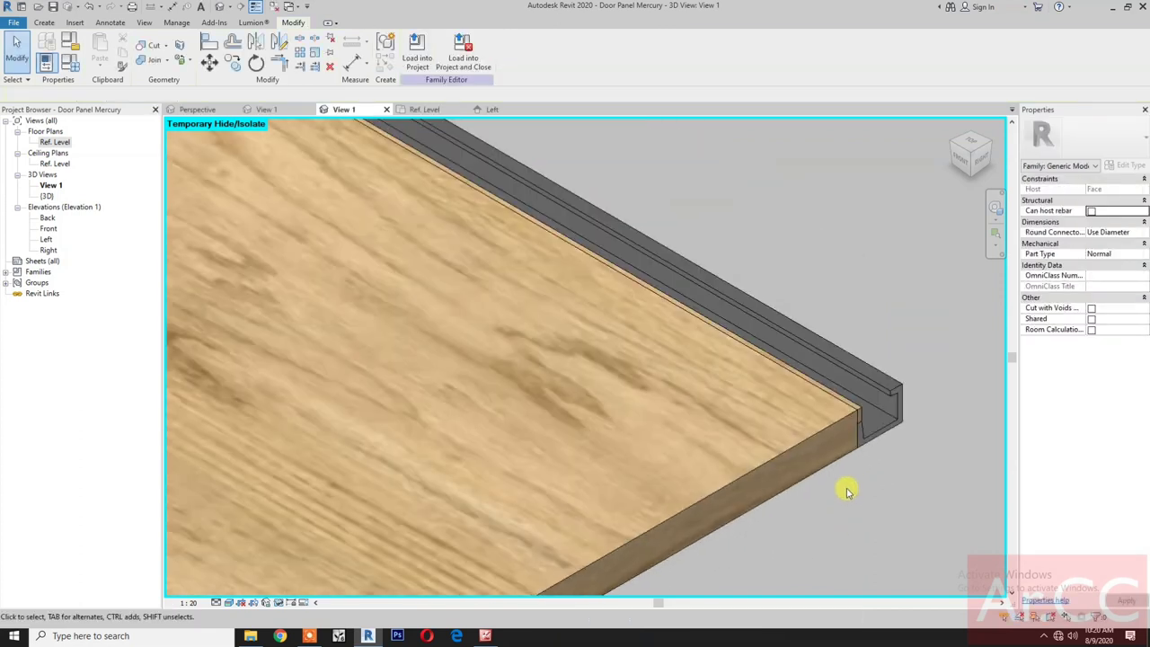
click(151, 62)
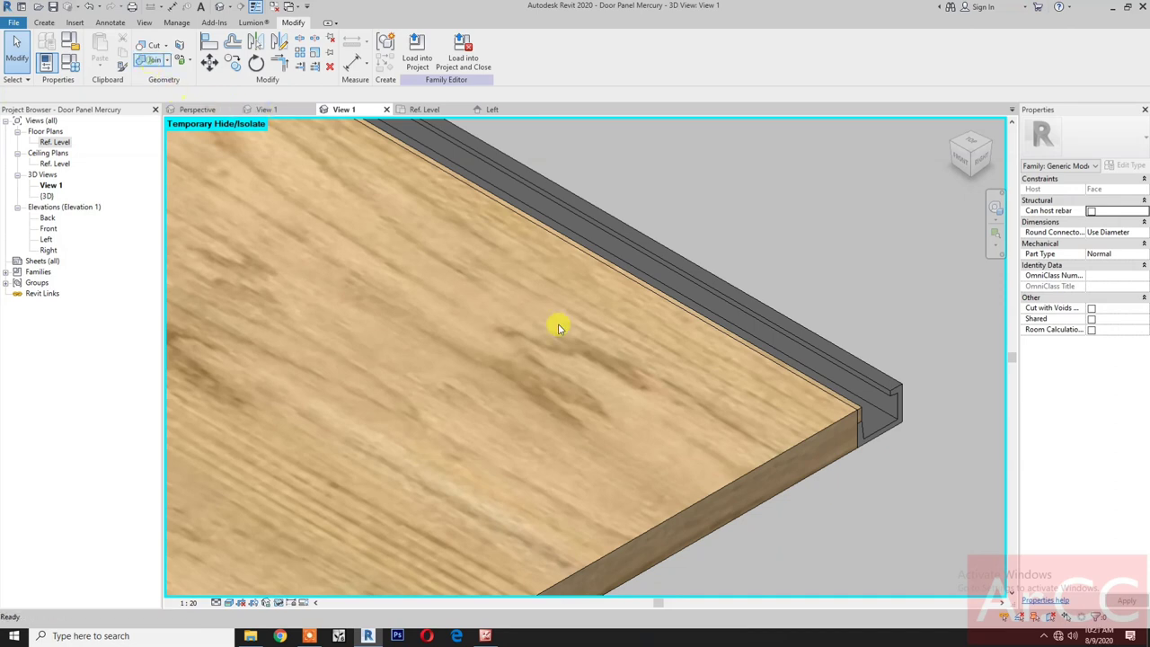
click(804, 436)
shift+middle_drag(826, 426, 862, 399)
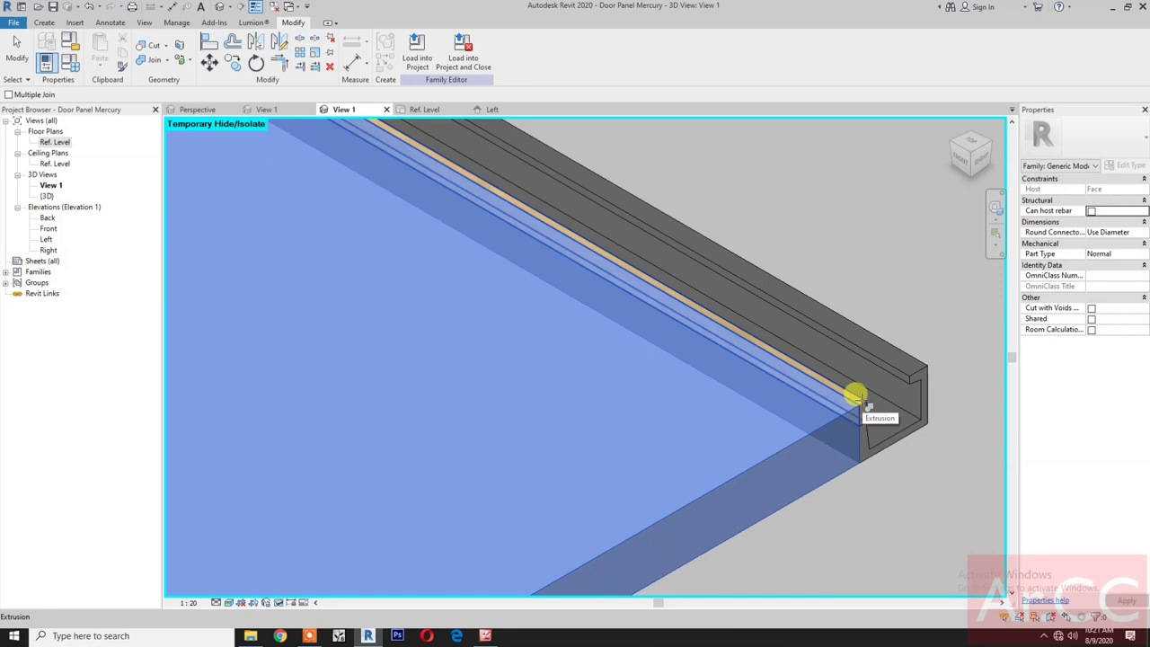
click(856, 396)
mouse_move(796, 456)
shift+middle_down()
mouse_move(797, 411)
mouse_move(806, 470)
shift+middle_up()
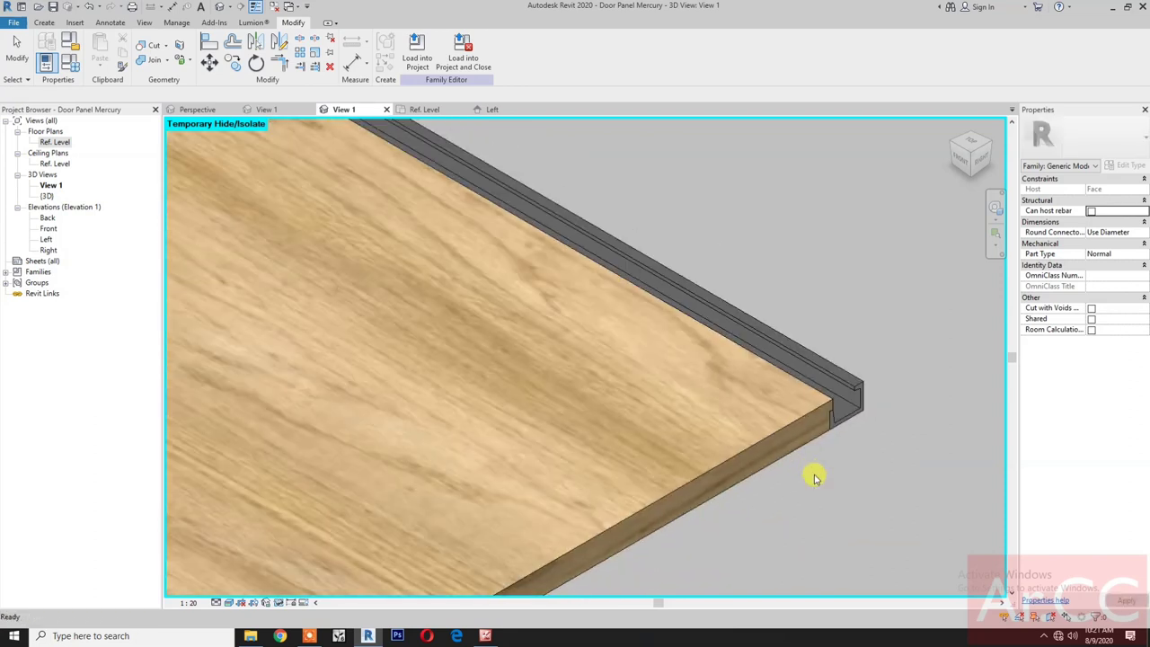
key(Escape)
Save the family to the Desktop as Door Panel Mercury.rfa
scroll(812, 470, down, 3)
right_click(829, 524)
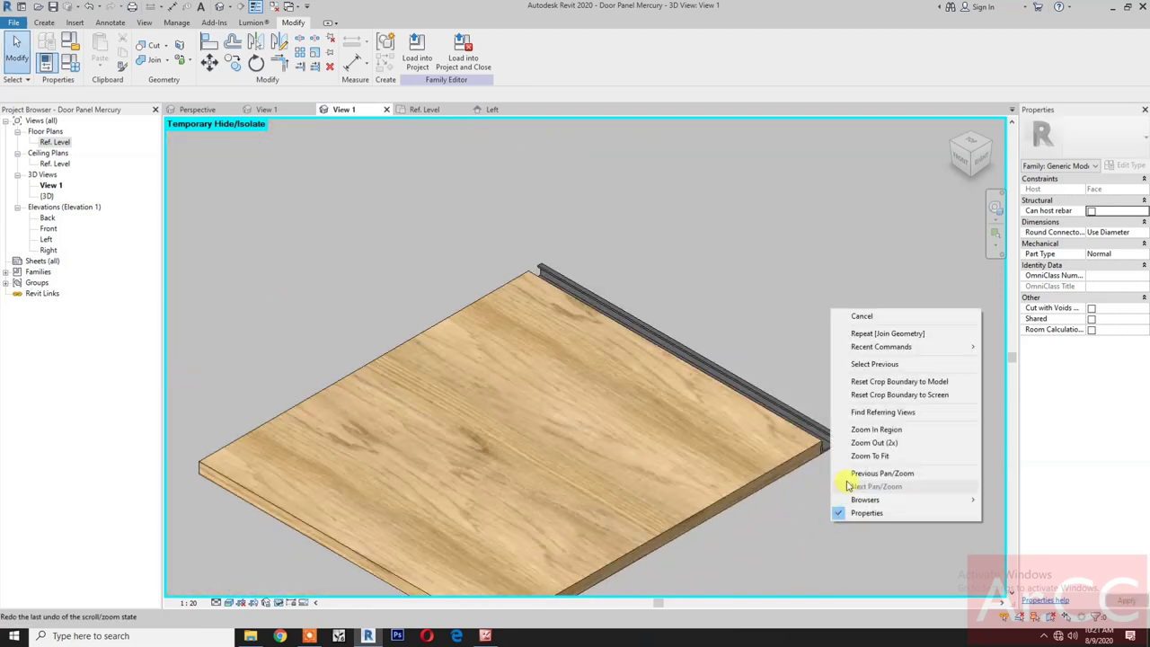
click(854, 457)
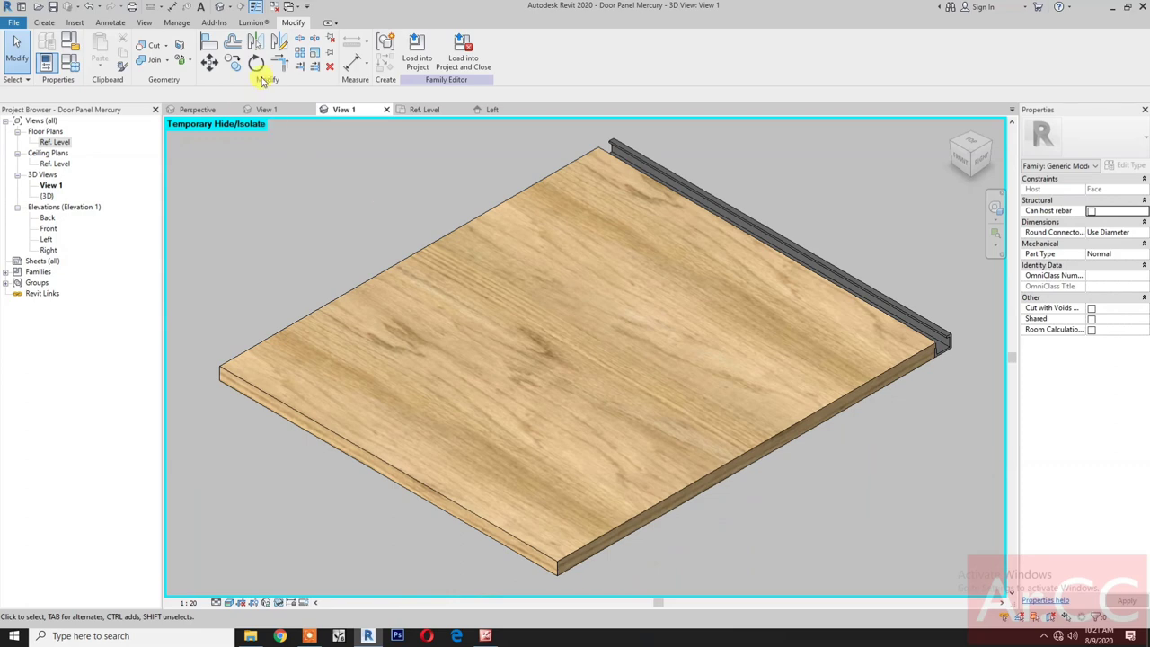
click(53, 7)
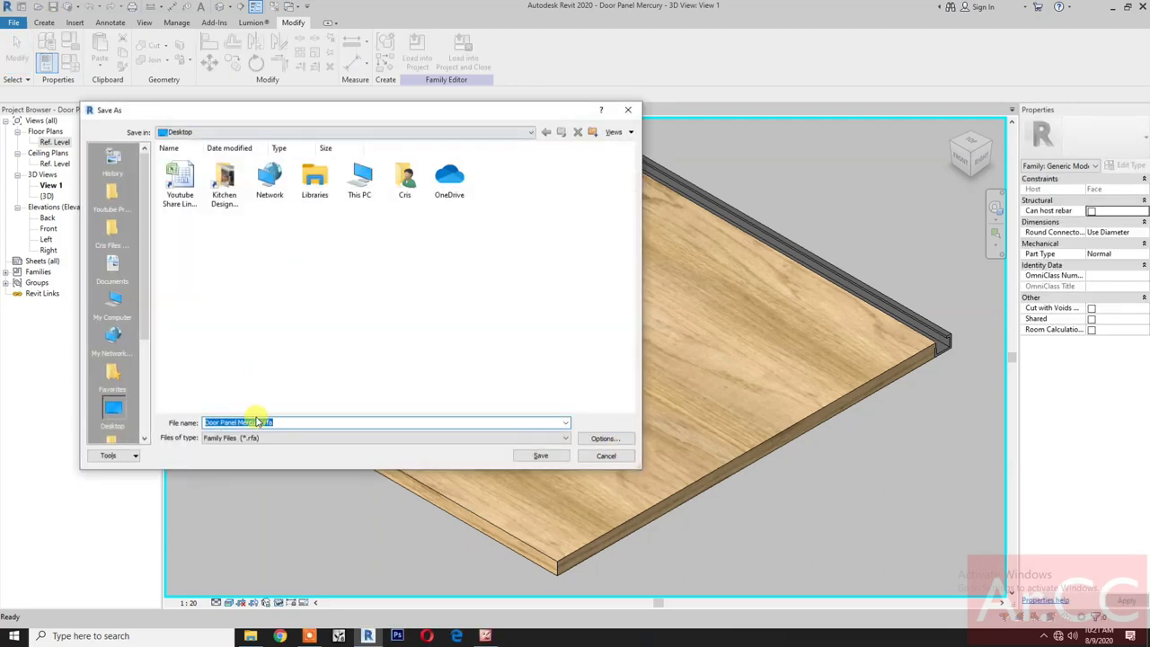
click(301, 421)
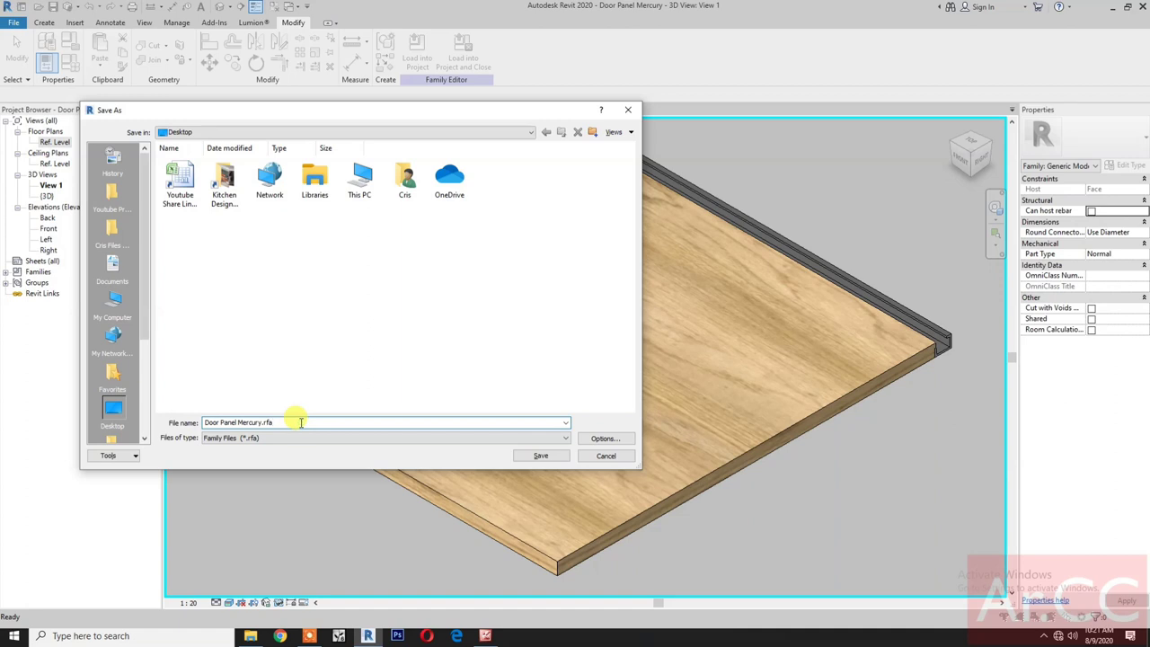
click(535, 456)
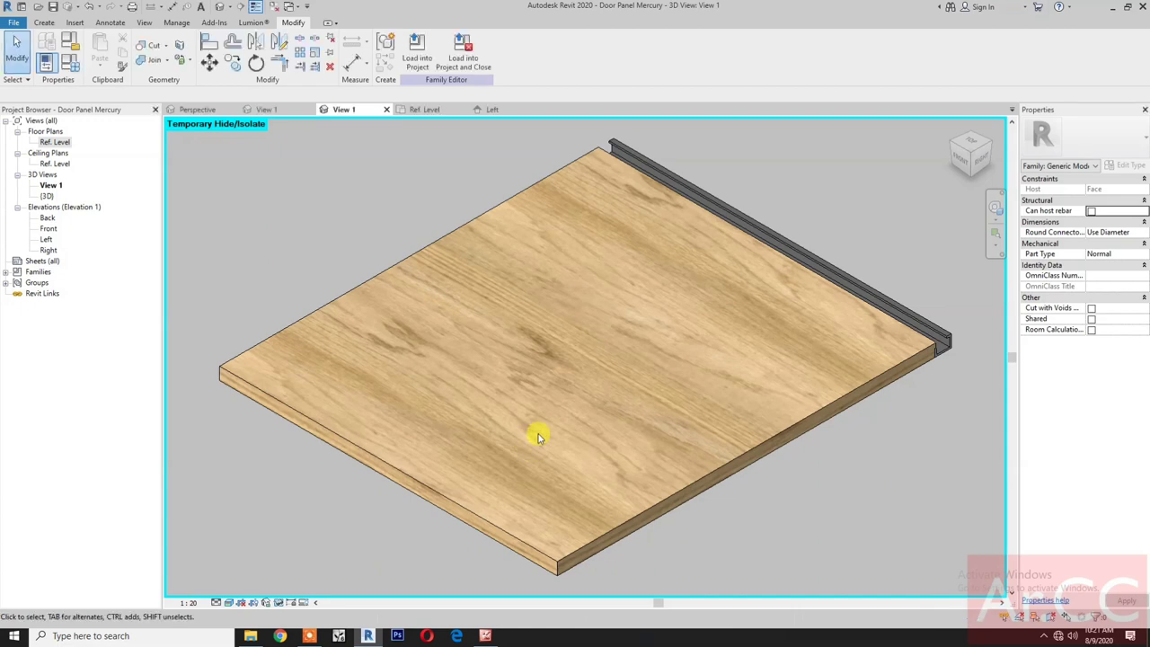
Load the family into Base Unit 1 Door - Mercury.rfa and close it, overwriting the existing version
click(463, 70)
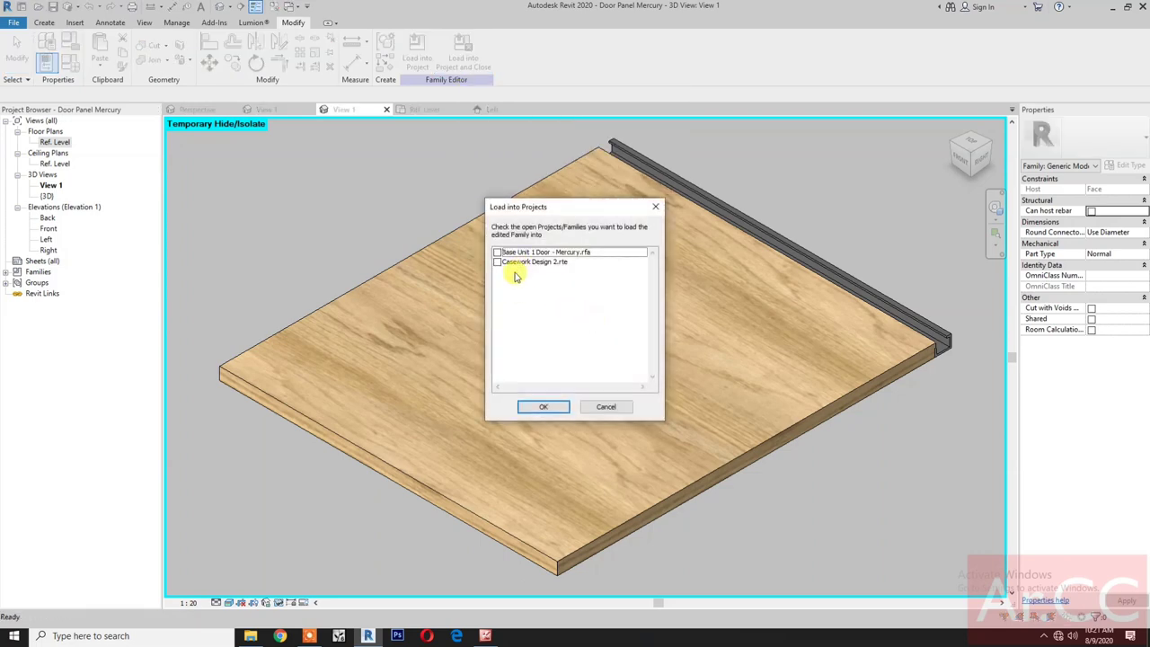
click(499, 253)
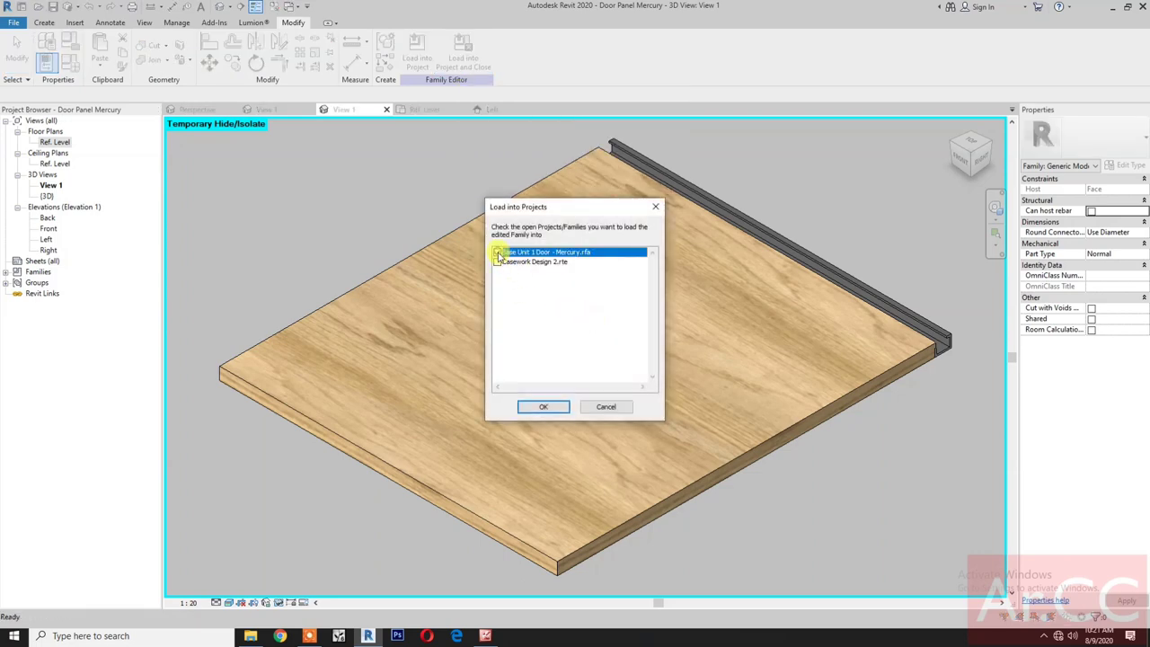
click(542, 408)
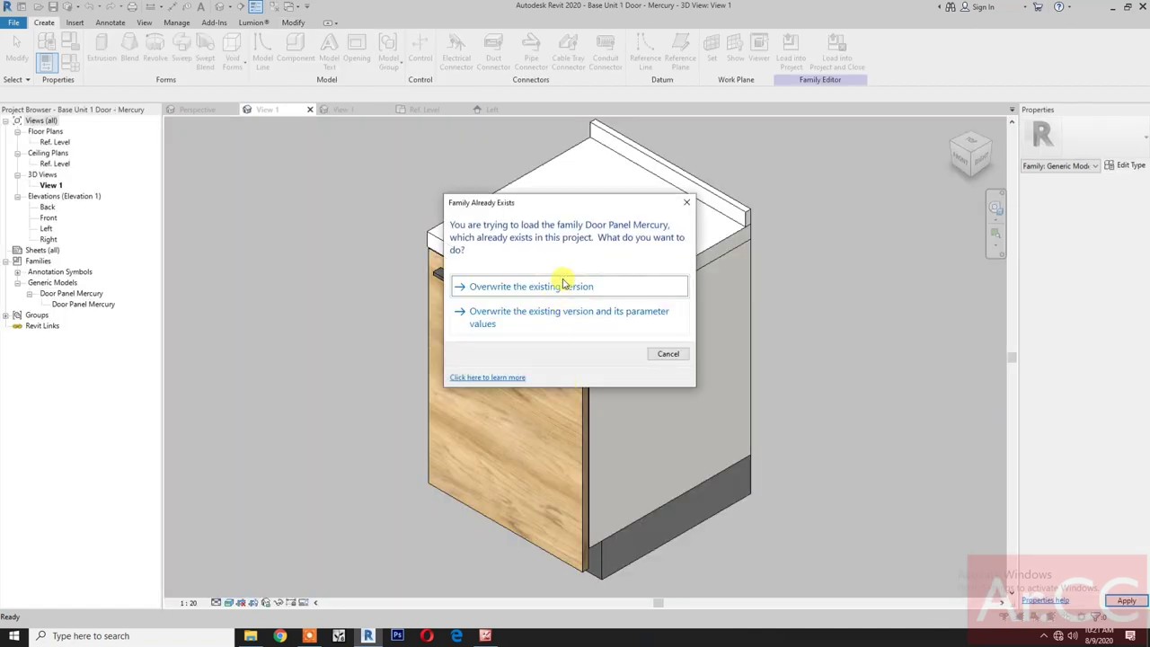
click(565, 286)
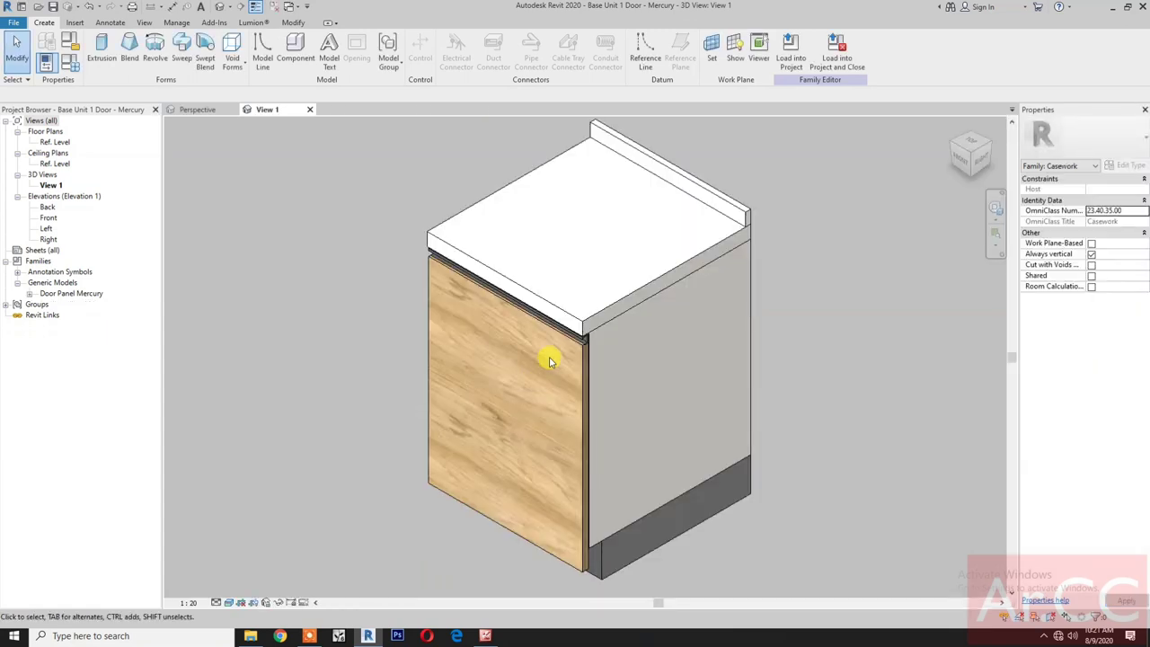
Set the Width parameter of family type BU1D-W60-D65-H90 to 900 and apply it to the model
middle_drag(503, 391, 660, 410)
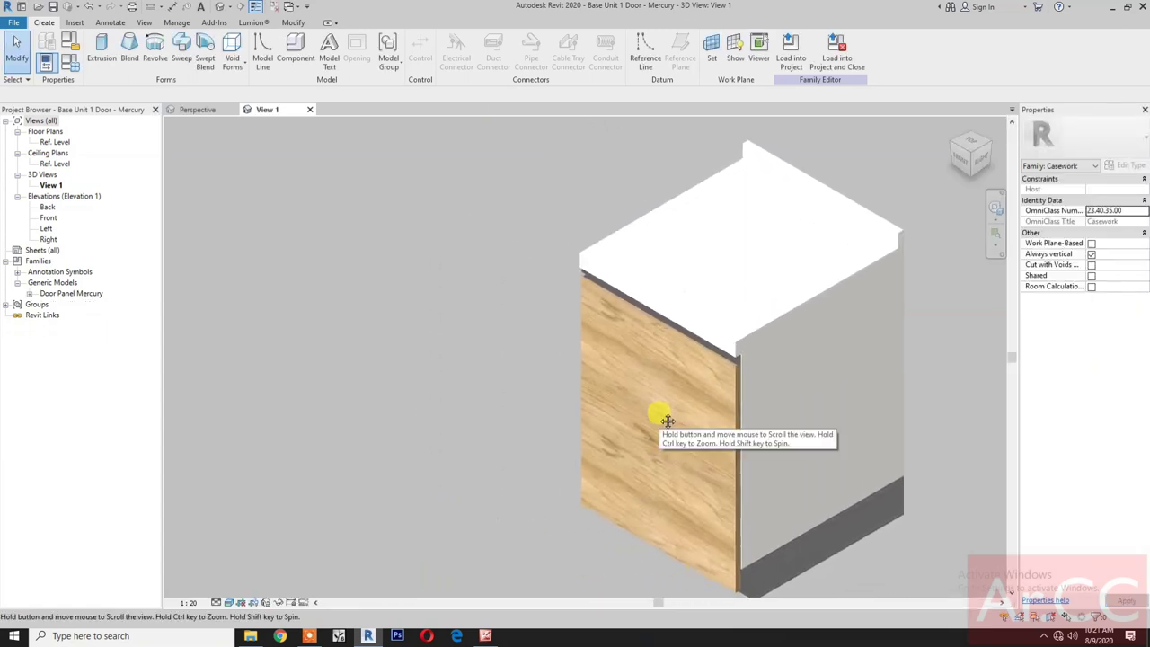
click(74, 66)
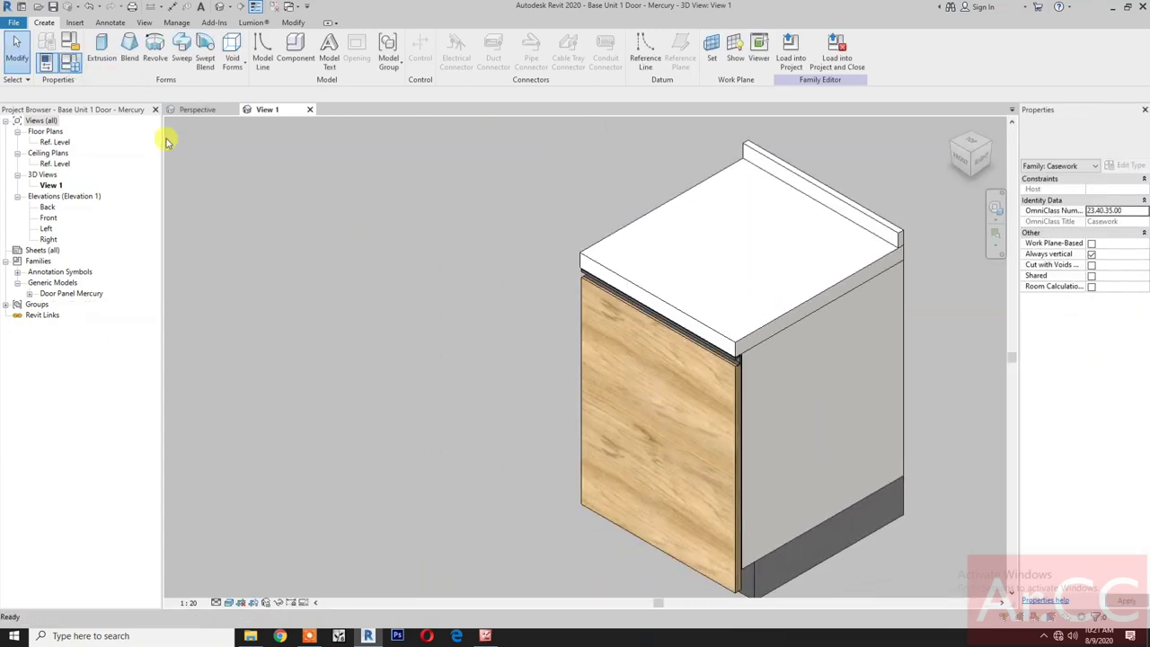
click(215, 397)
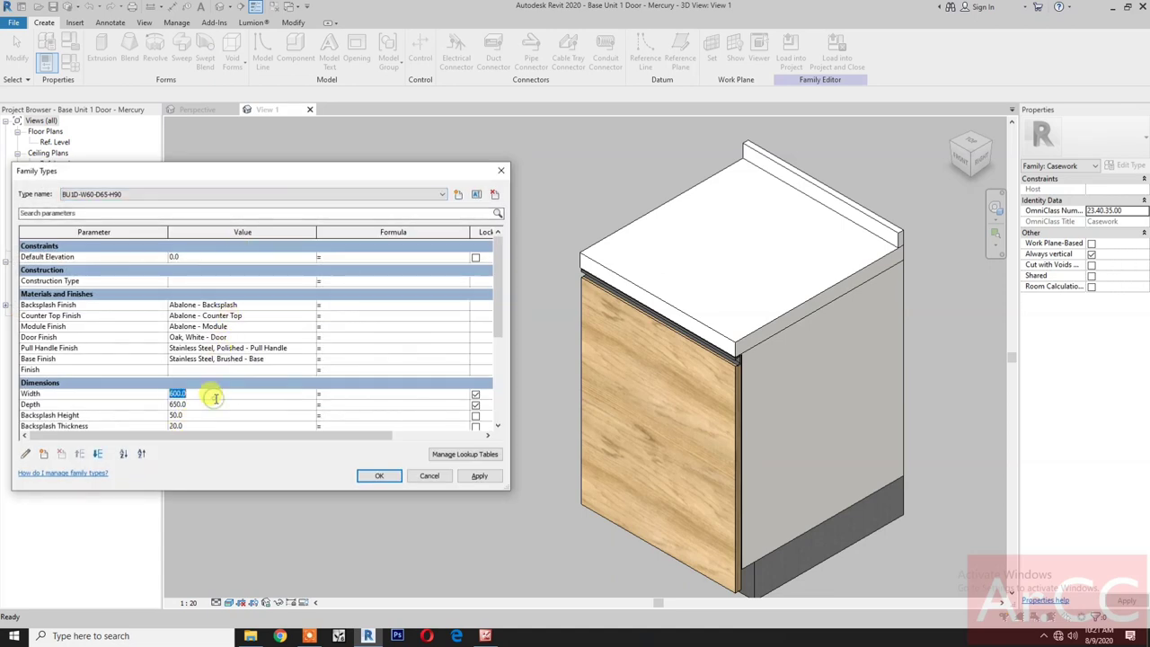
text(900)
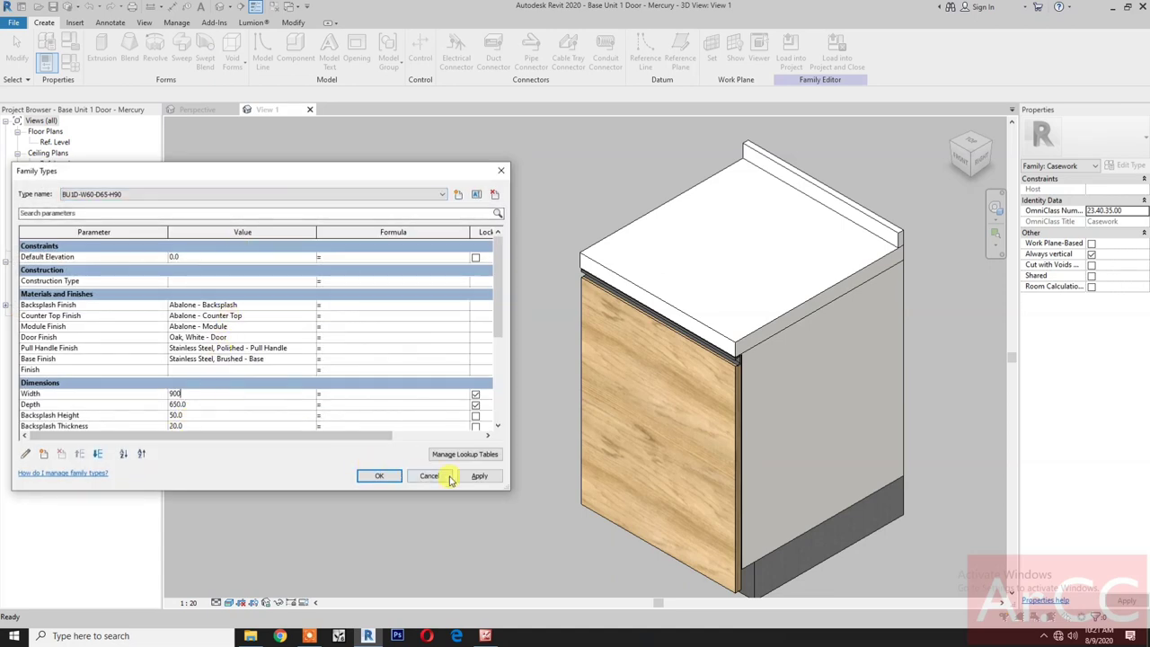
click(468, 478)
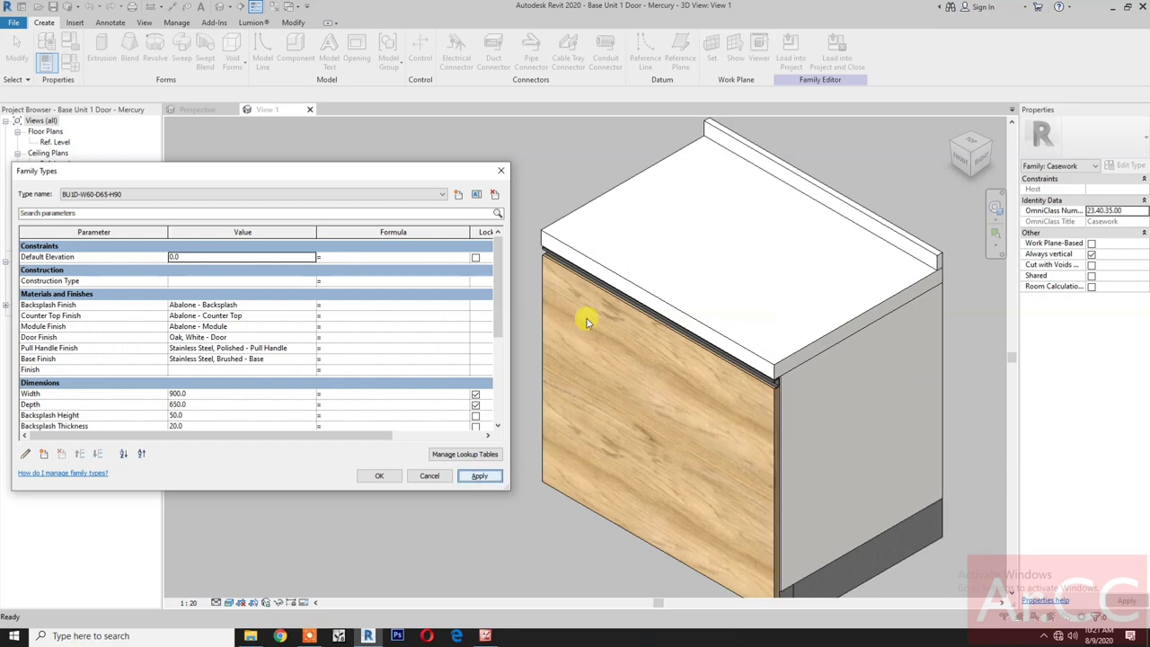
Set the Width parameter back to 600 and apply it to the cabinet
click(238, 393)
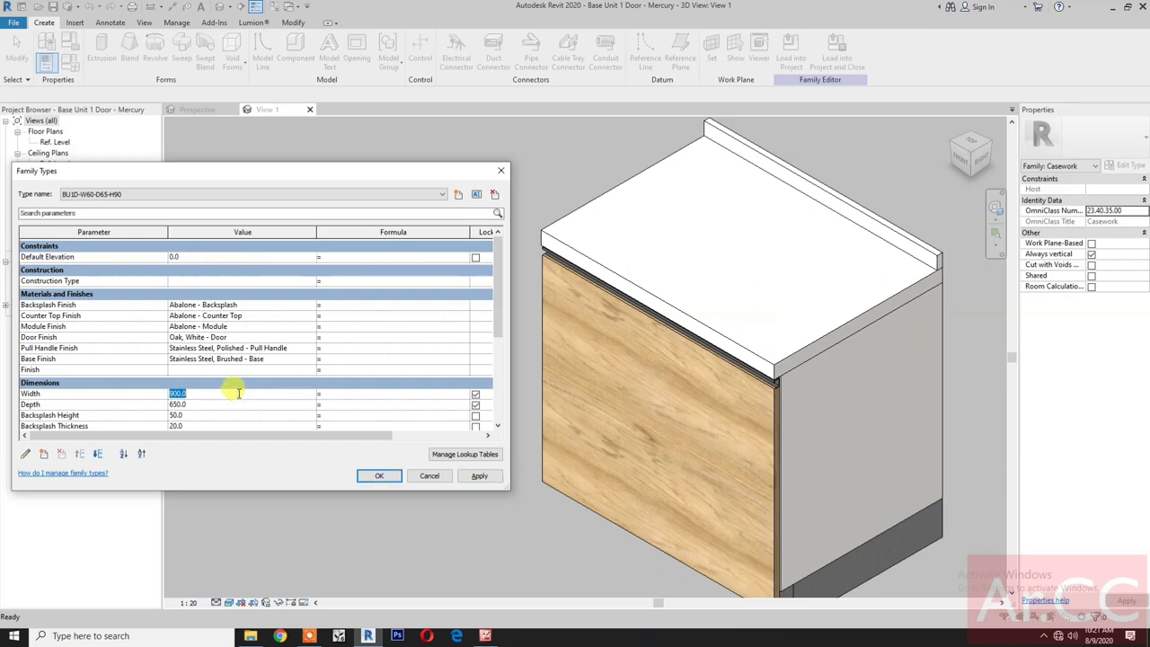
text(600)
click(479, 476)
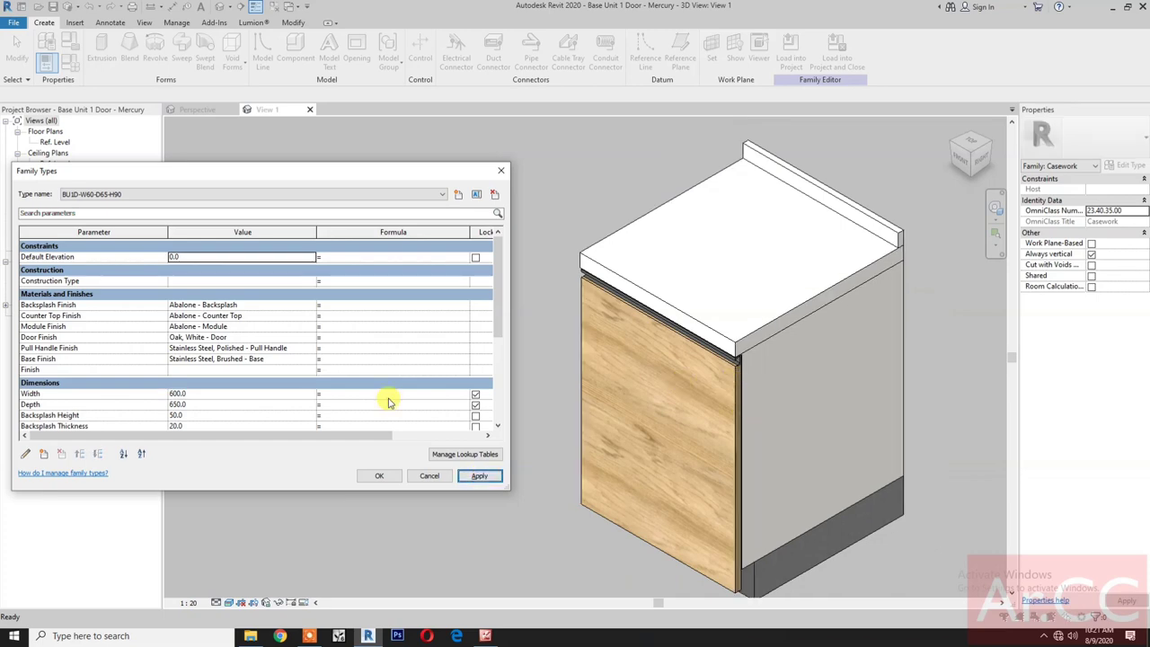
Set the Module Height parameter to 800 and apply it to the cabinet
click(250, 406)
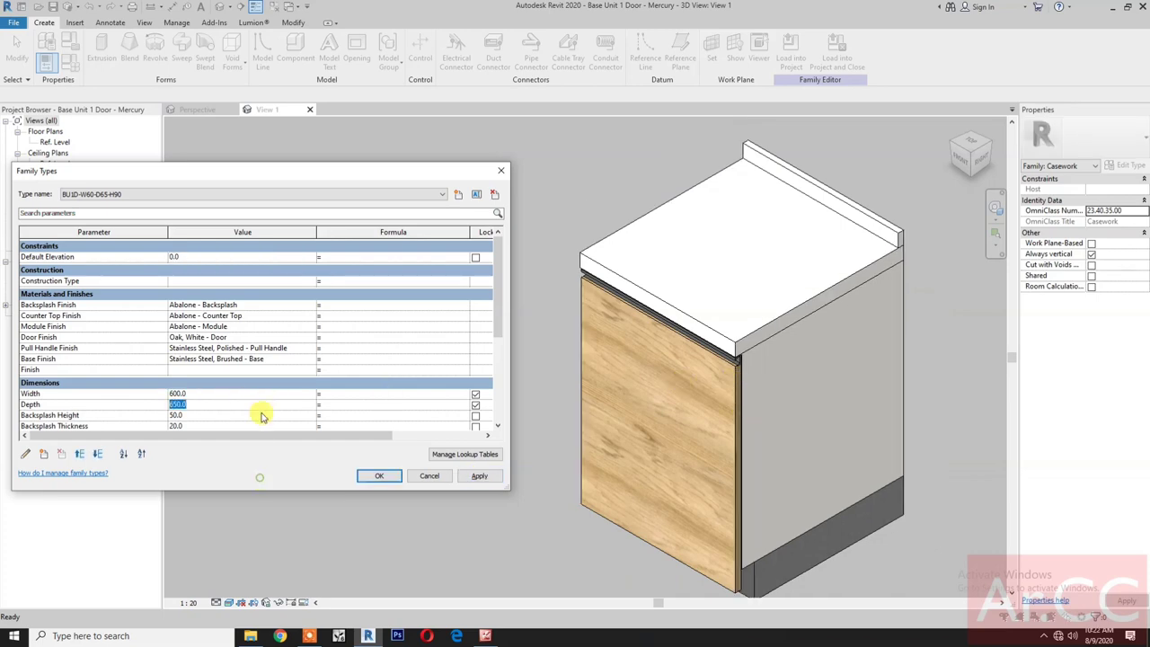
scroll(261, 416, down, 5)
click(229, 298)
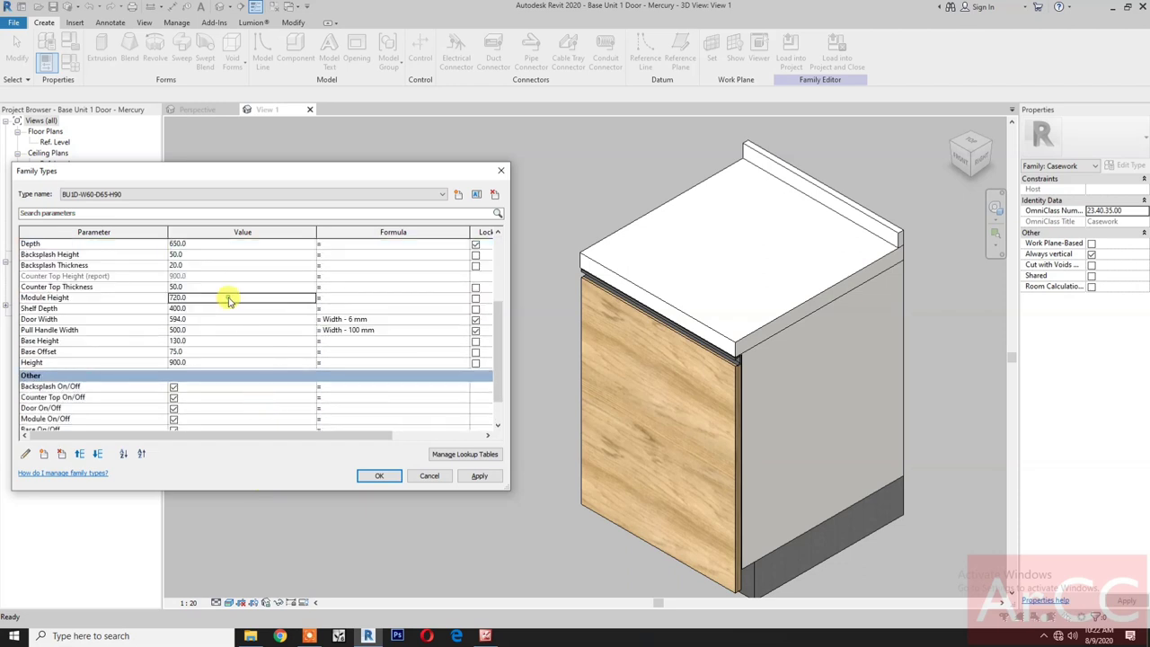
click(229, 297)
text(800)
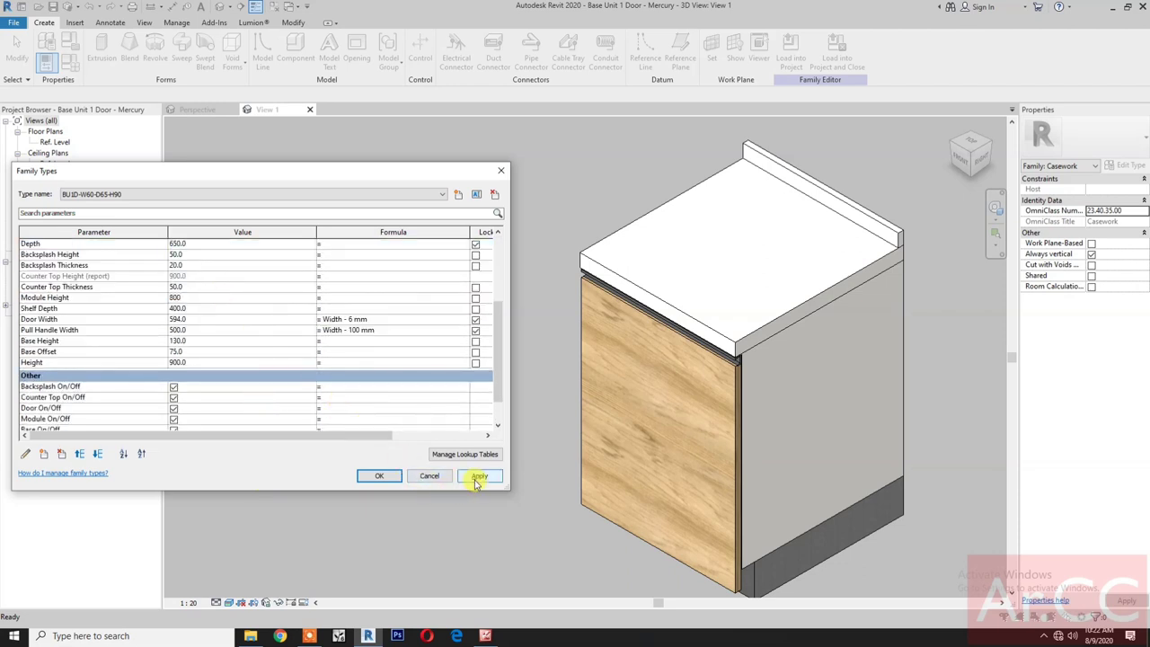
click(477, 480)
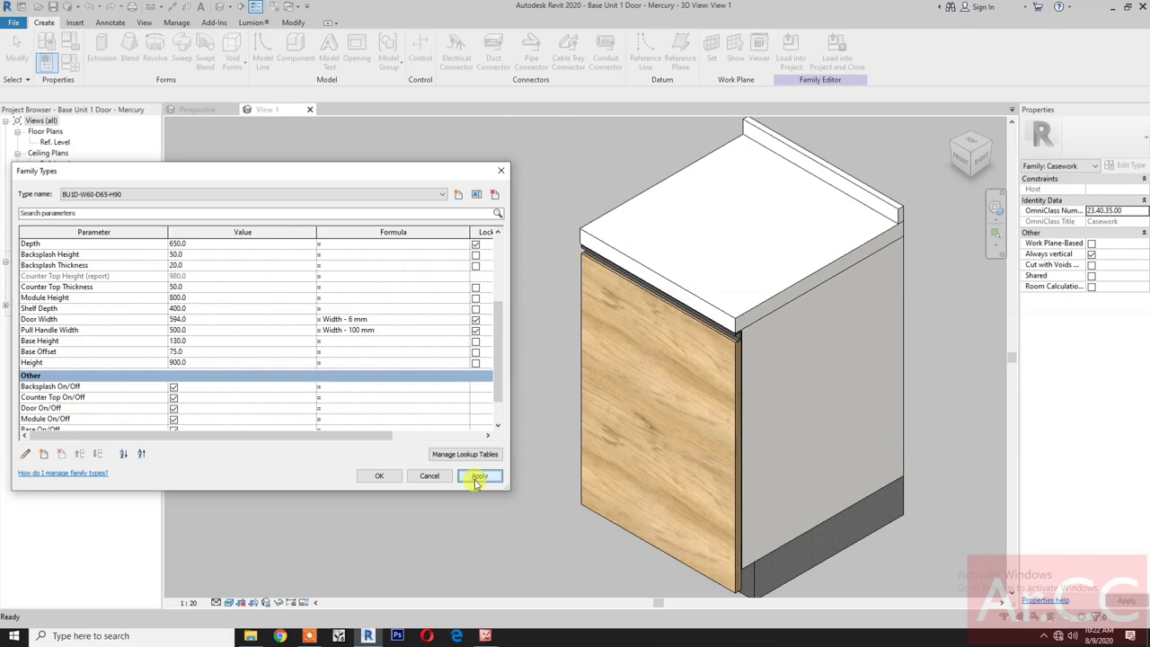
Set the Module Height parameter back to 720, apply it and accept the family types
click(219, 296)
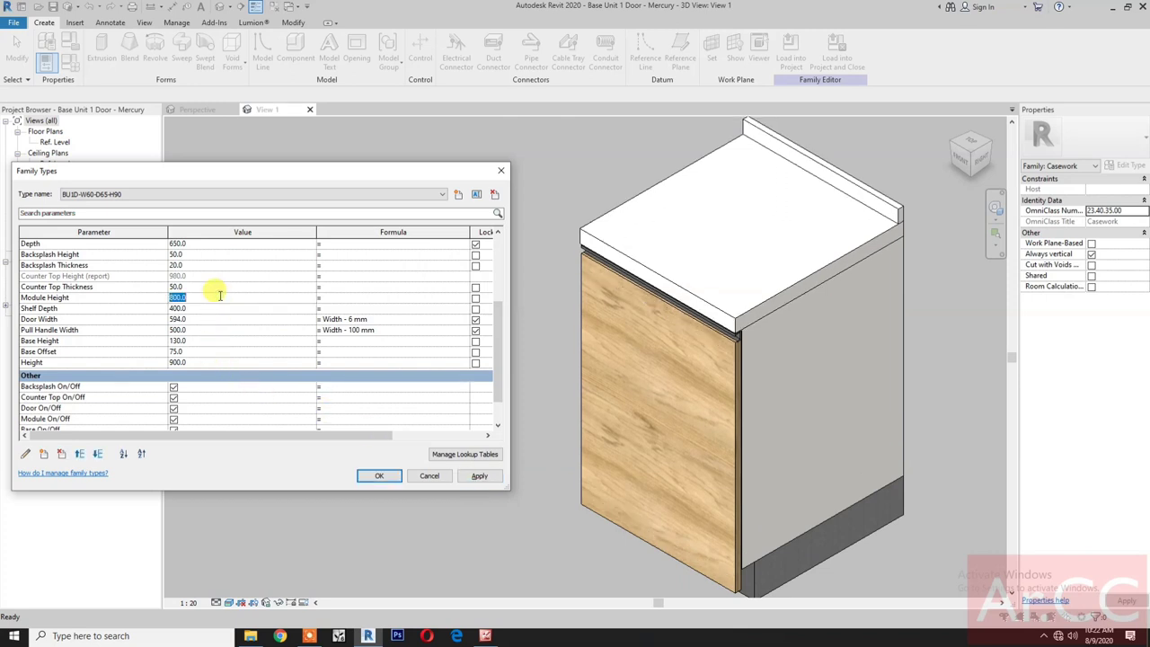
text(720)
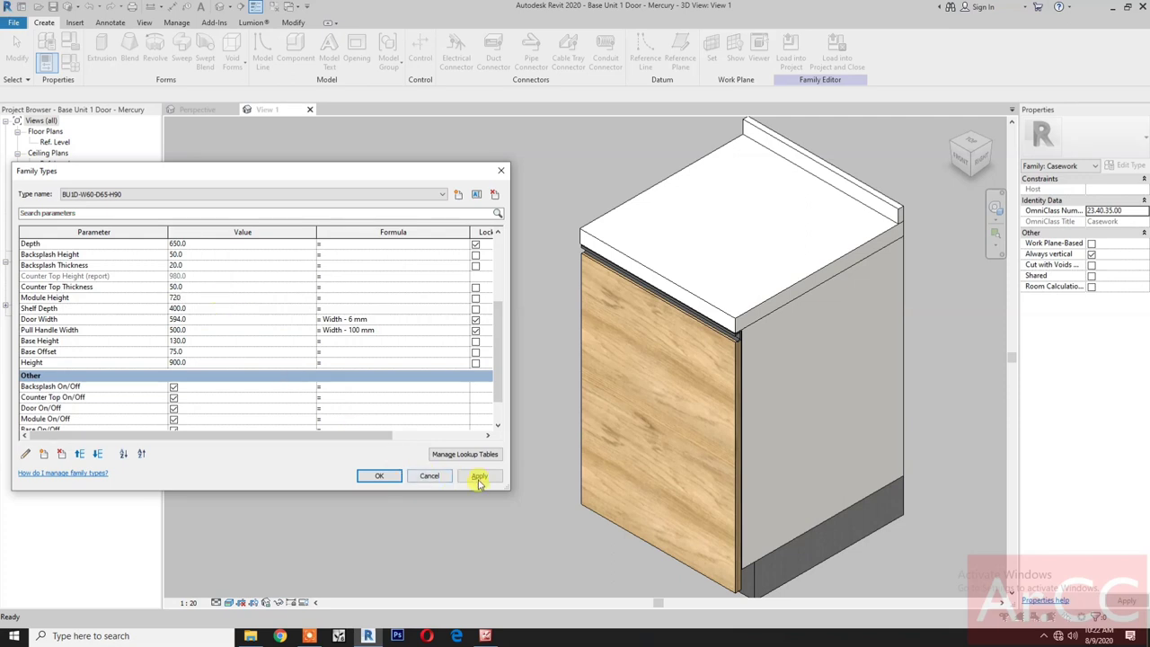
click(478, 478)
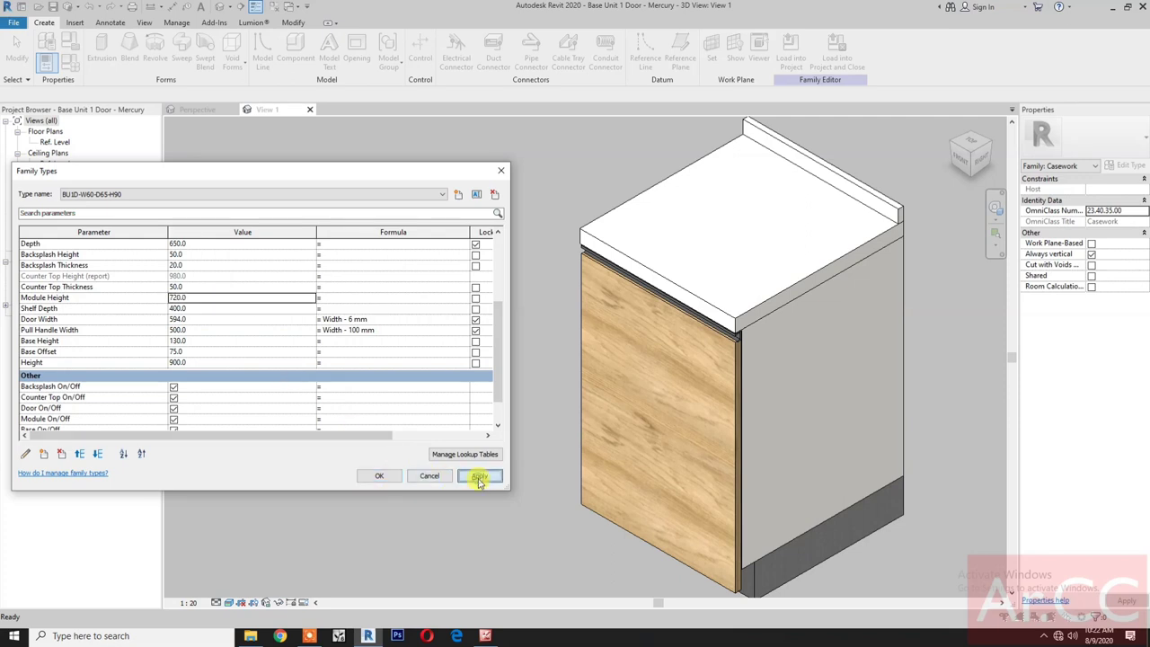
click(378, 477)
Save the Base Unit 1 Door - Mercury family, then load it into the Casework Design 2 project and close it
right_click(376, 472)
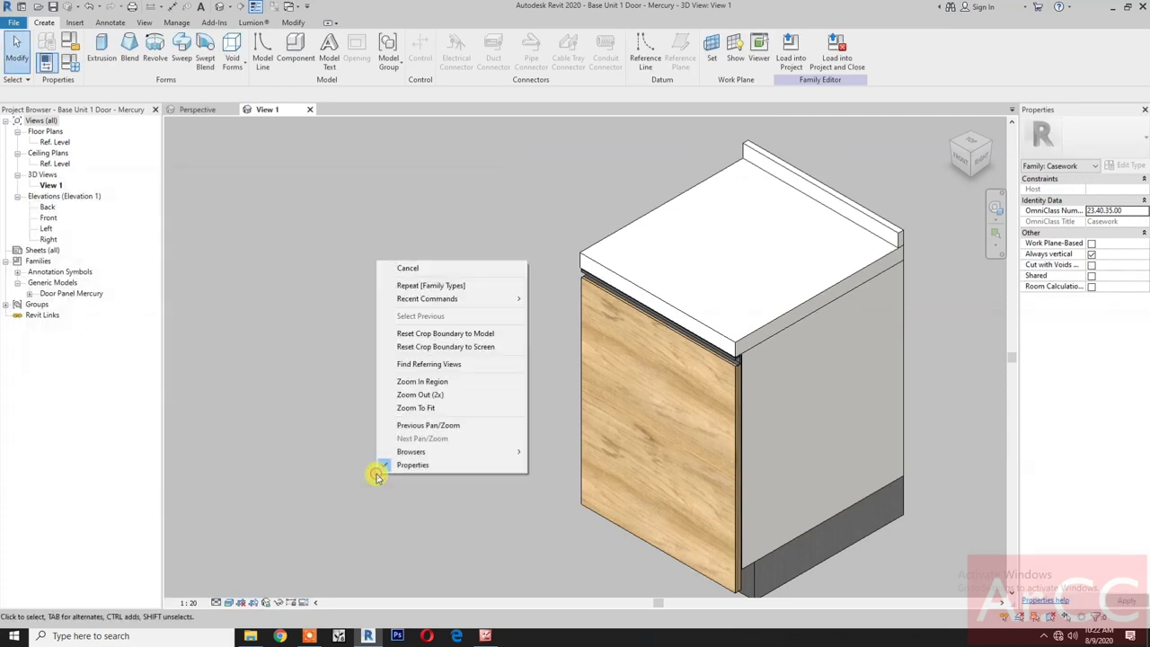
click(441, 408)
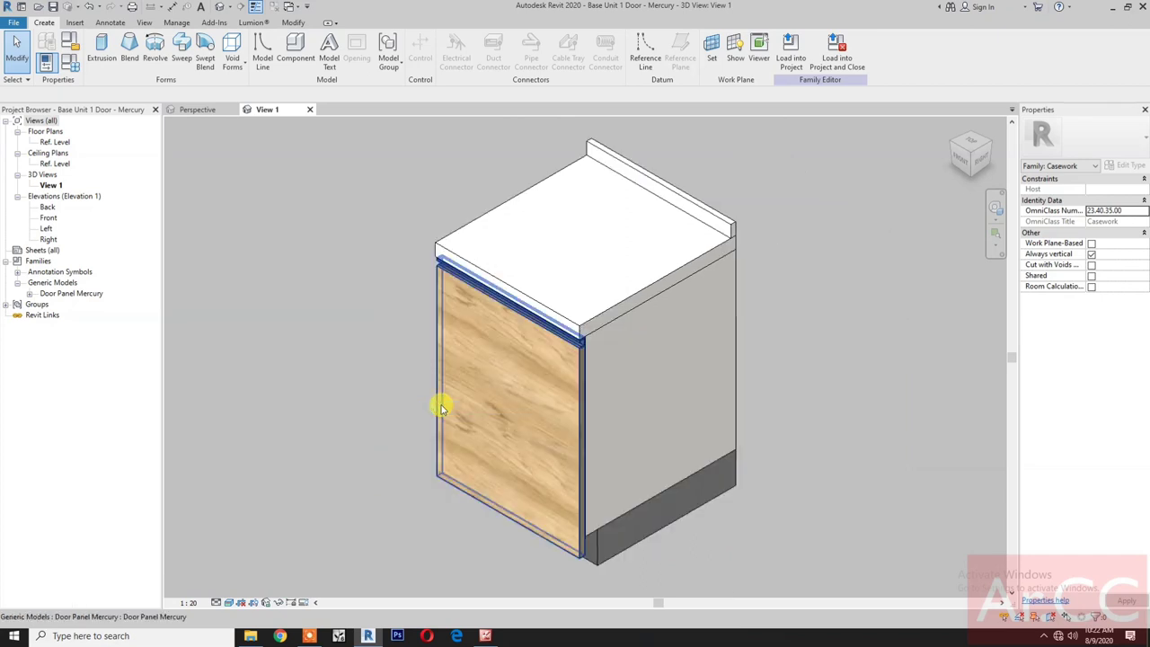
click(55, 11)
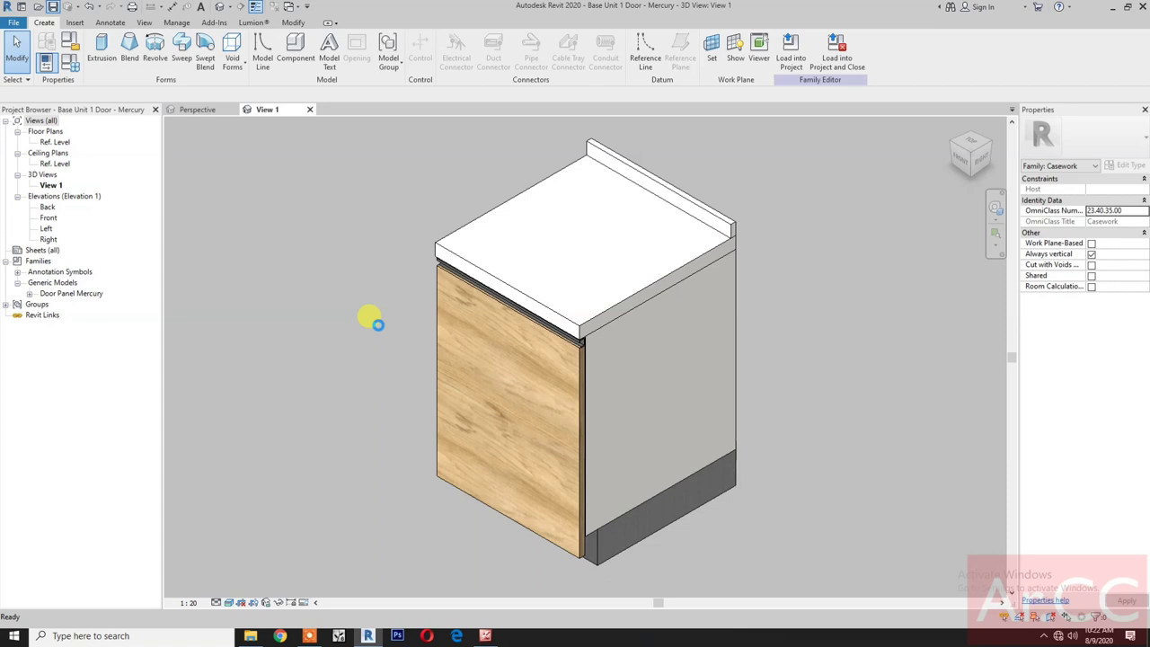
click(834, 63)
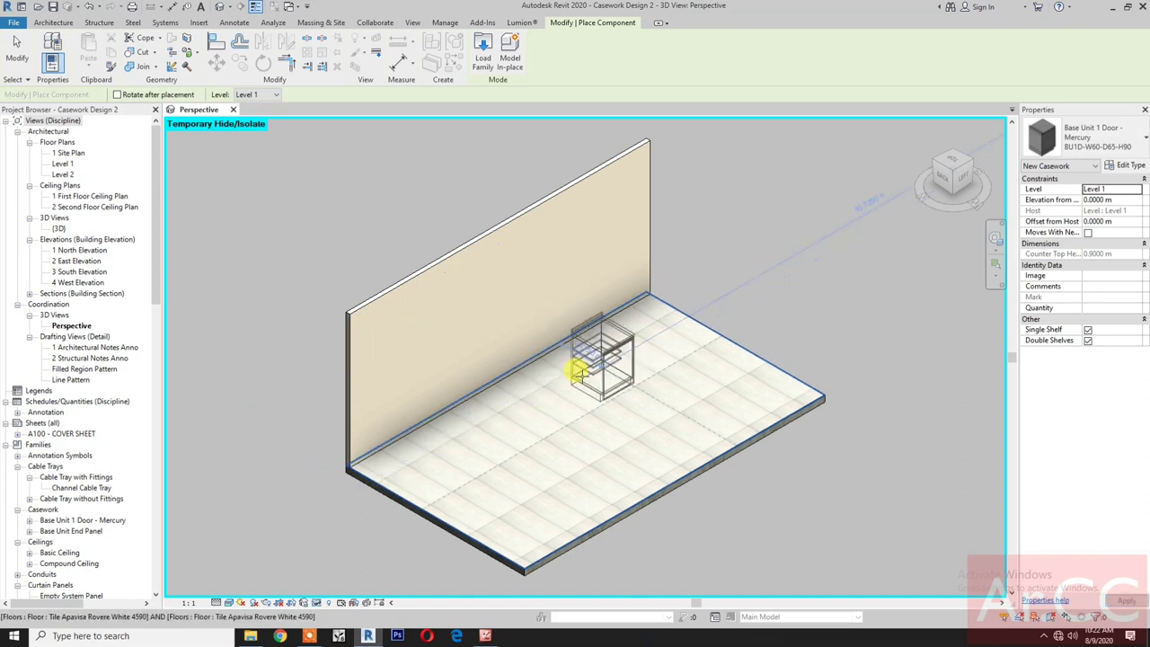
Place a BU1D-W60-D65-H90 cabinet on the tiled floor against the wall and check its door edge profile up close
click(569, 361)
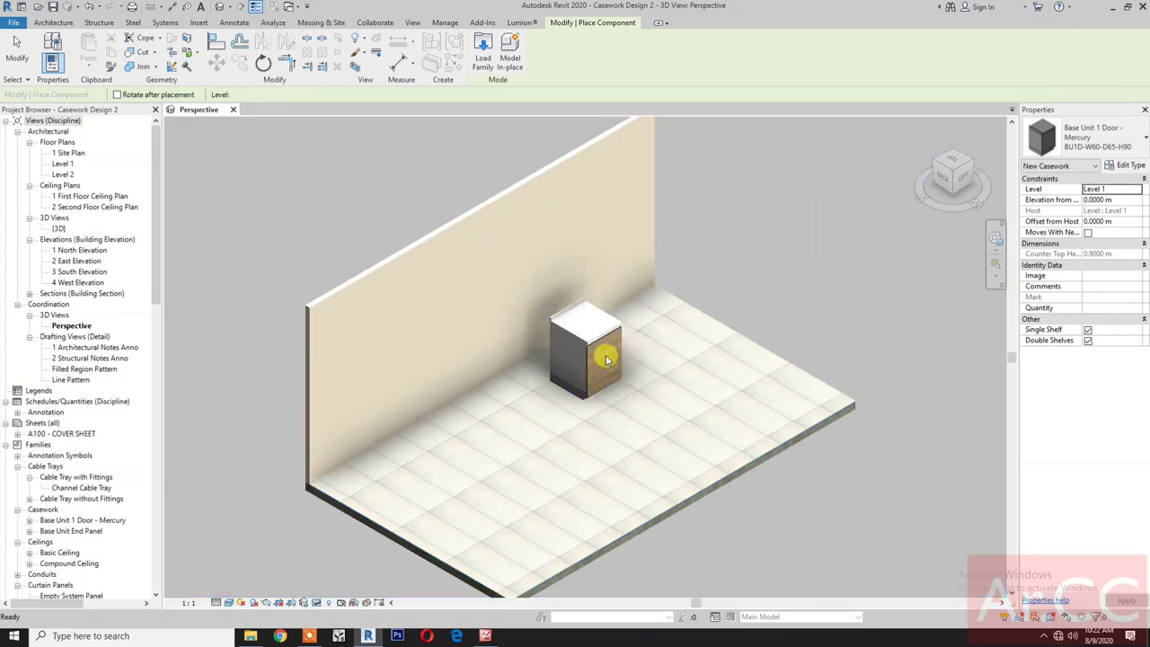
scroll(598, 350, up, 8)
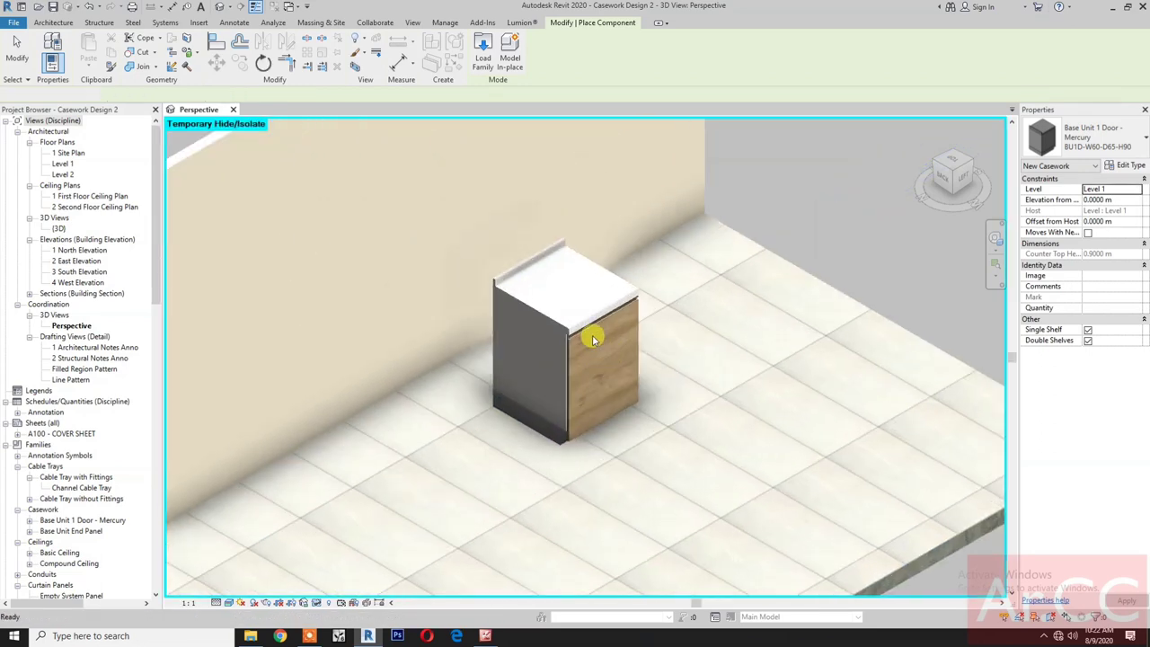
key(Escape)
key(Escape)
scroll(585, 375, up, 3)
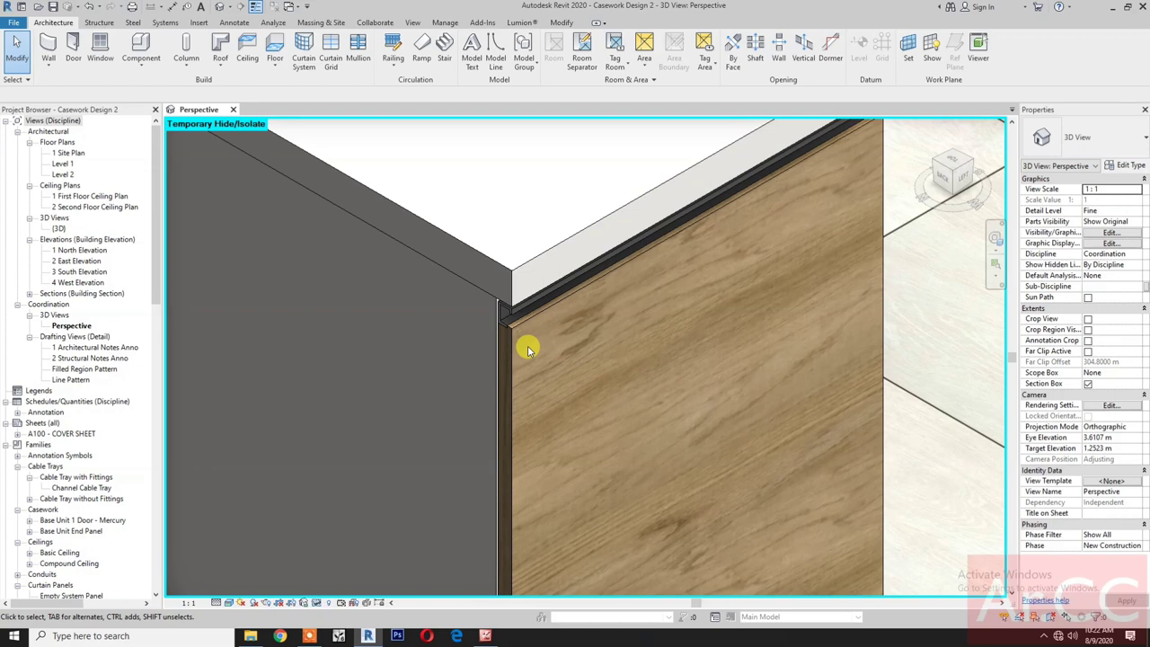
scroll(527, 345, down, 10)
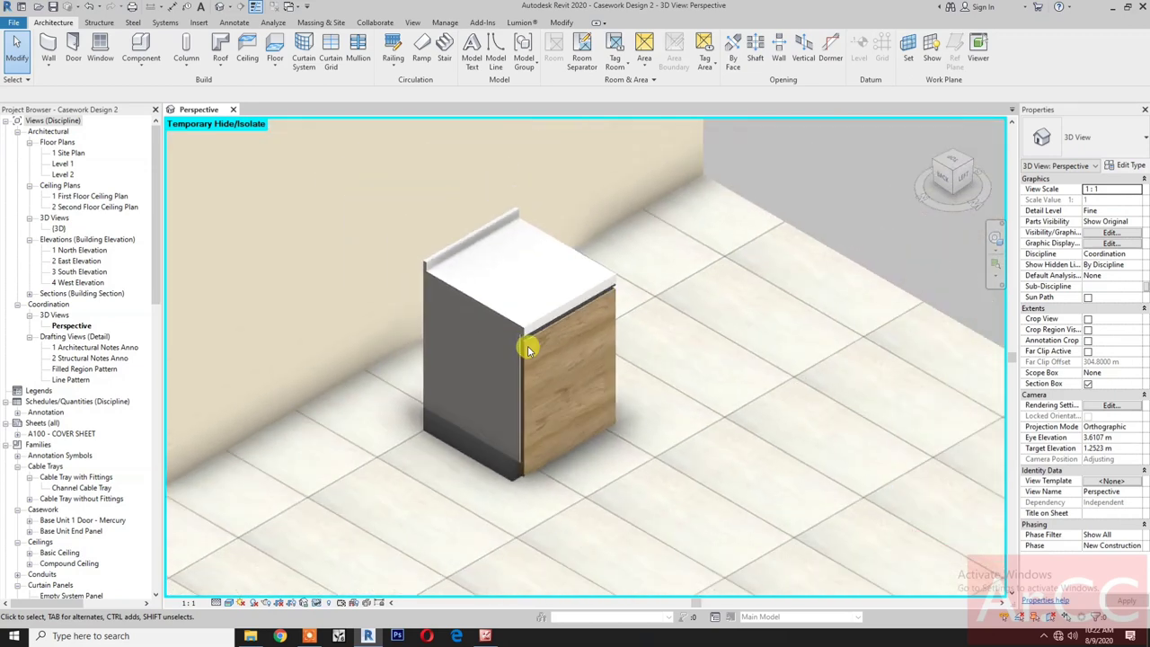
Switch to File Explorer and delete the backup file Base Unit 1 Door - Mercury.0001 from the Youtube Casework folder
click(266, 635)
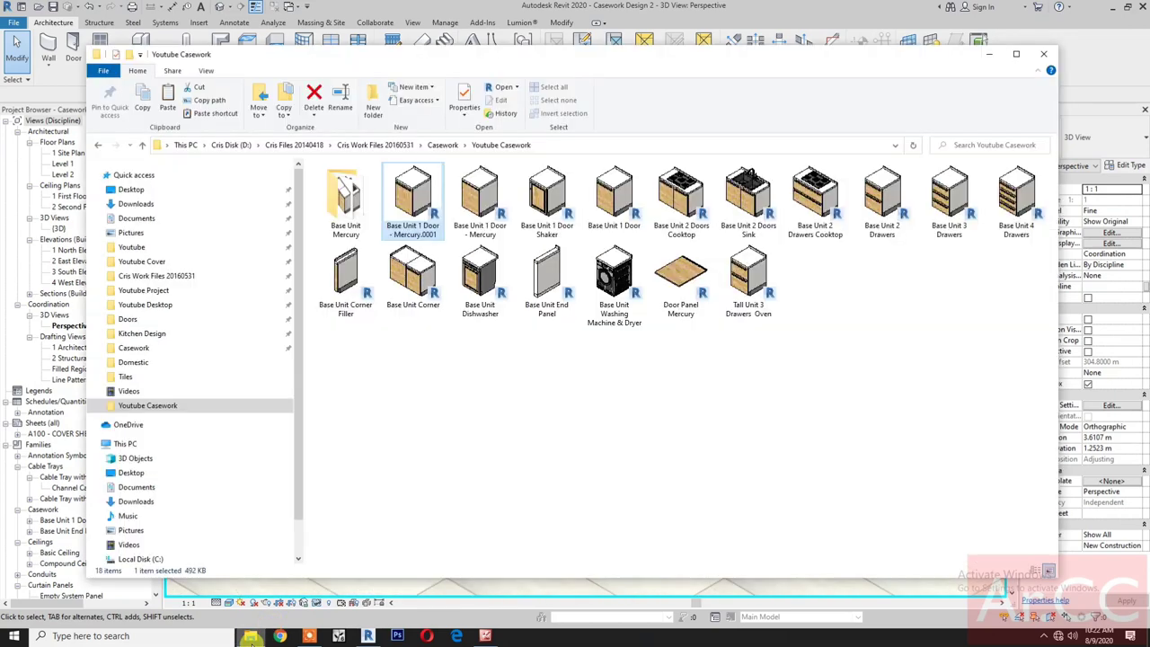
click(425, 207)
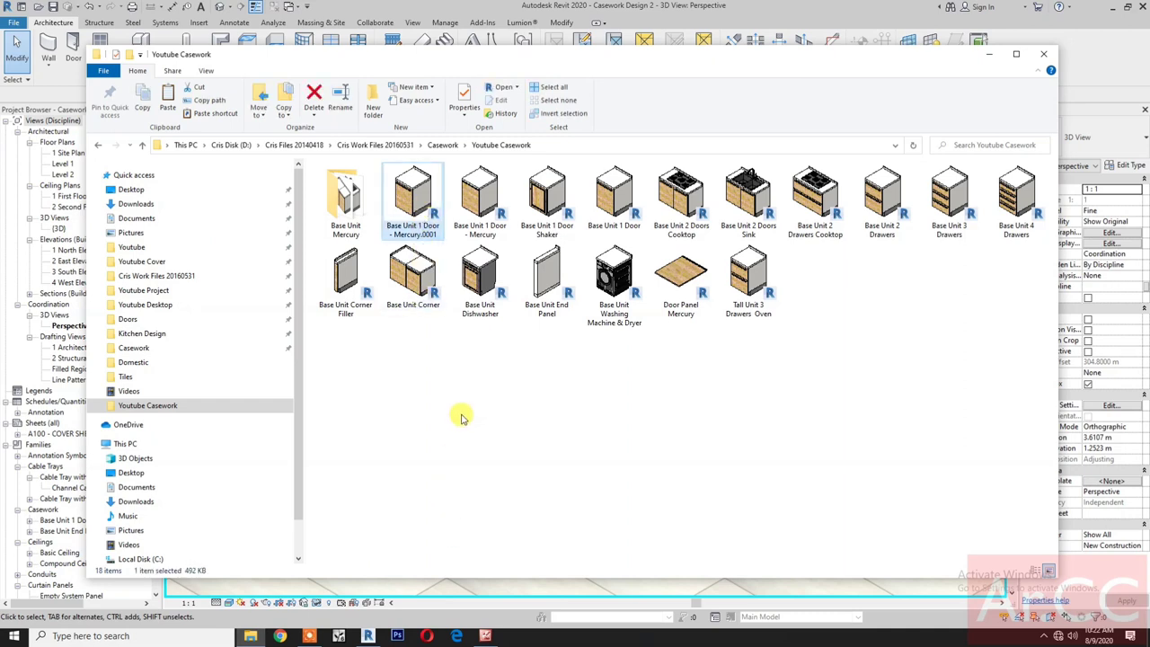
key(Delete)
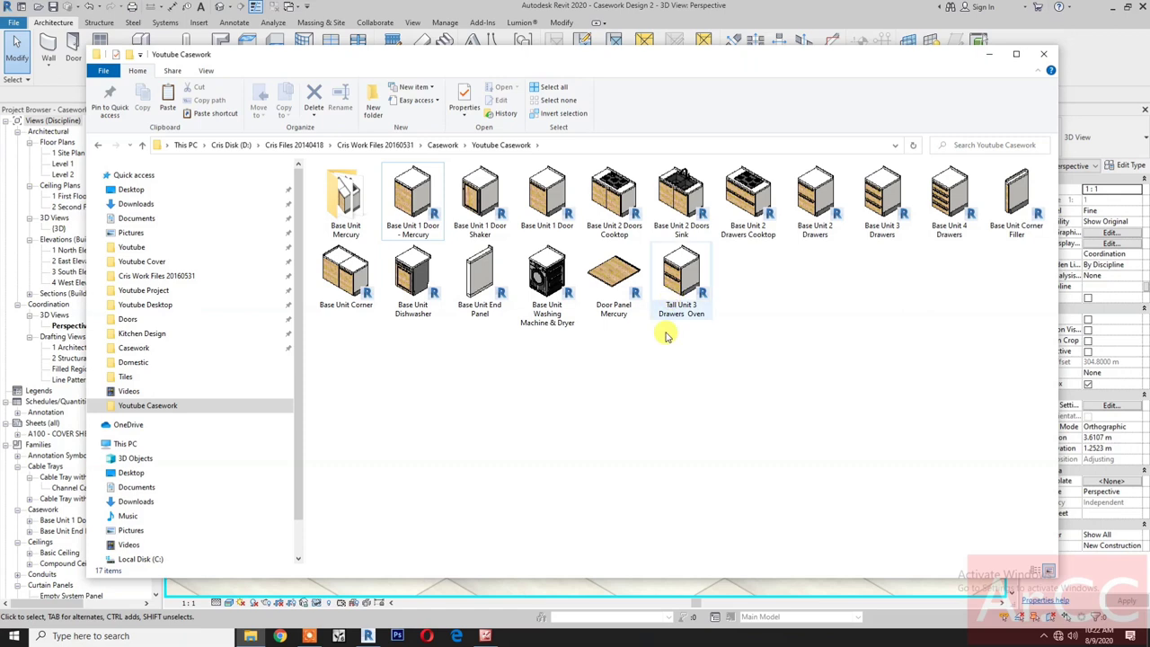
Duplicate the Base Unit 2 Doors Sink file in the same folder and name the copy Base Unit 2 Doors Sink - Mercury
right_click(680, 201)
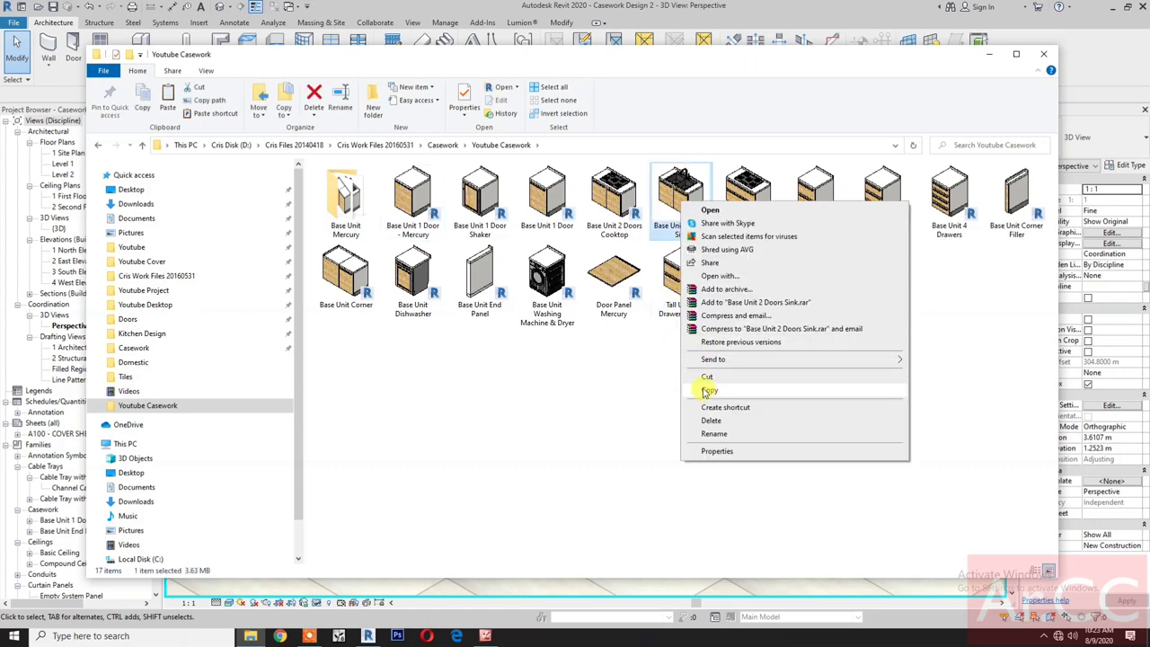
click(707, 378)
right_click(605, 382)
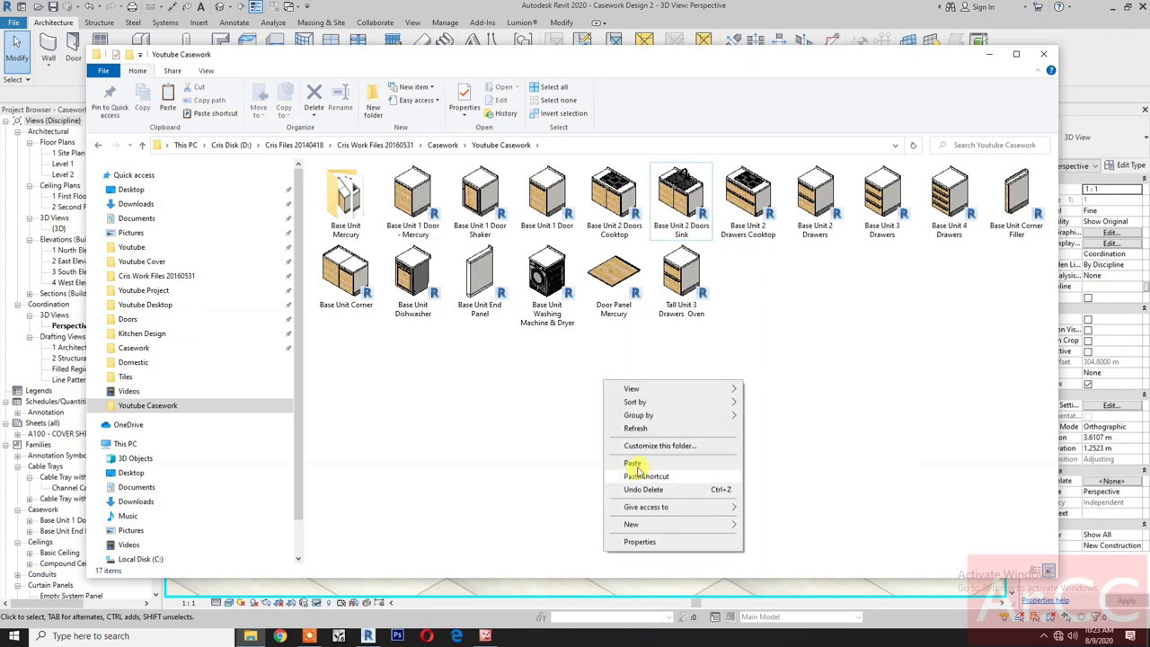
click(635, 463)
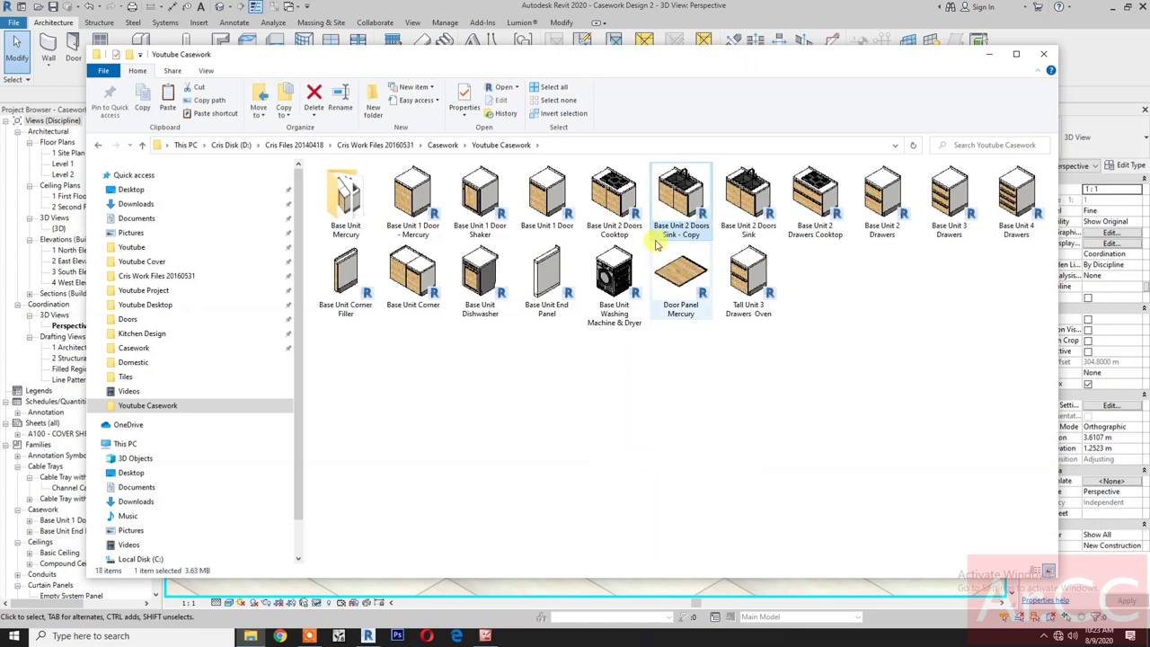
click(678, 231)
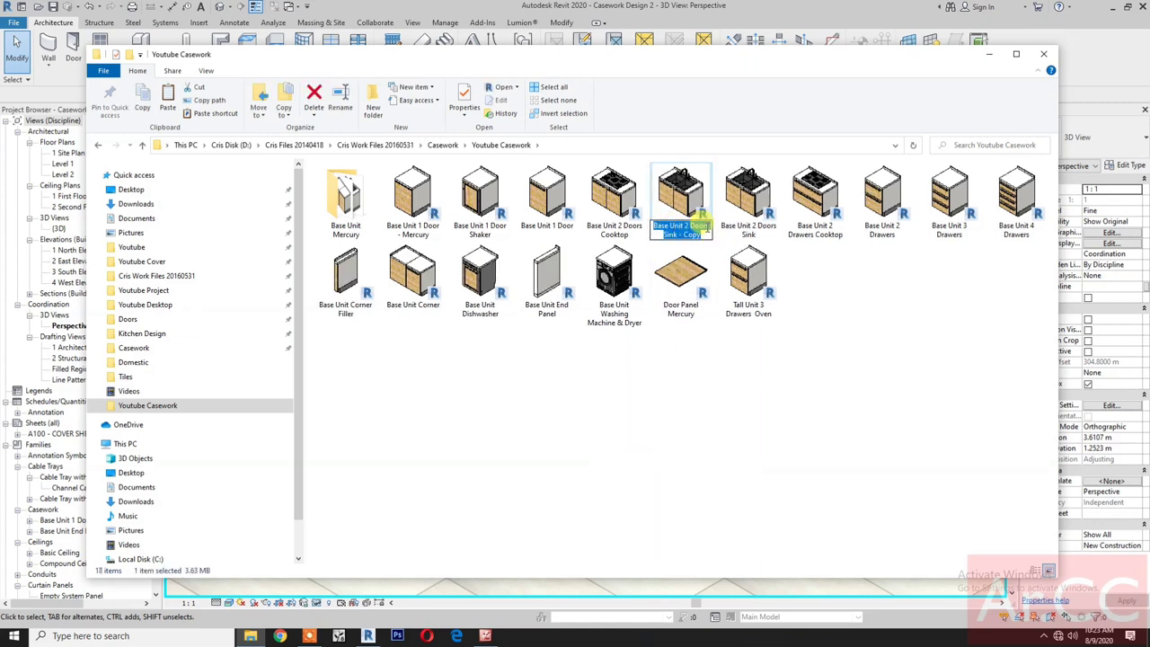
click(708, 236)
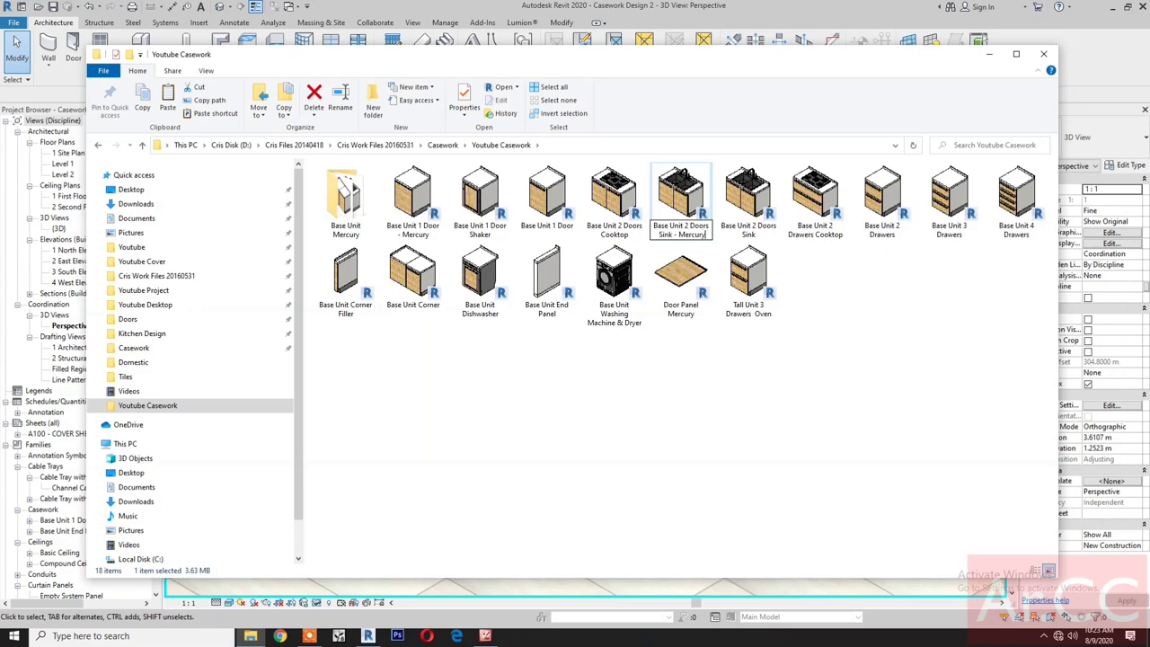
text(Mercury)
click(693, 398)
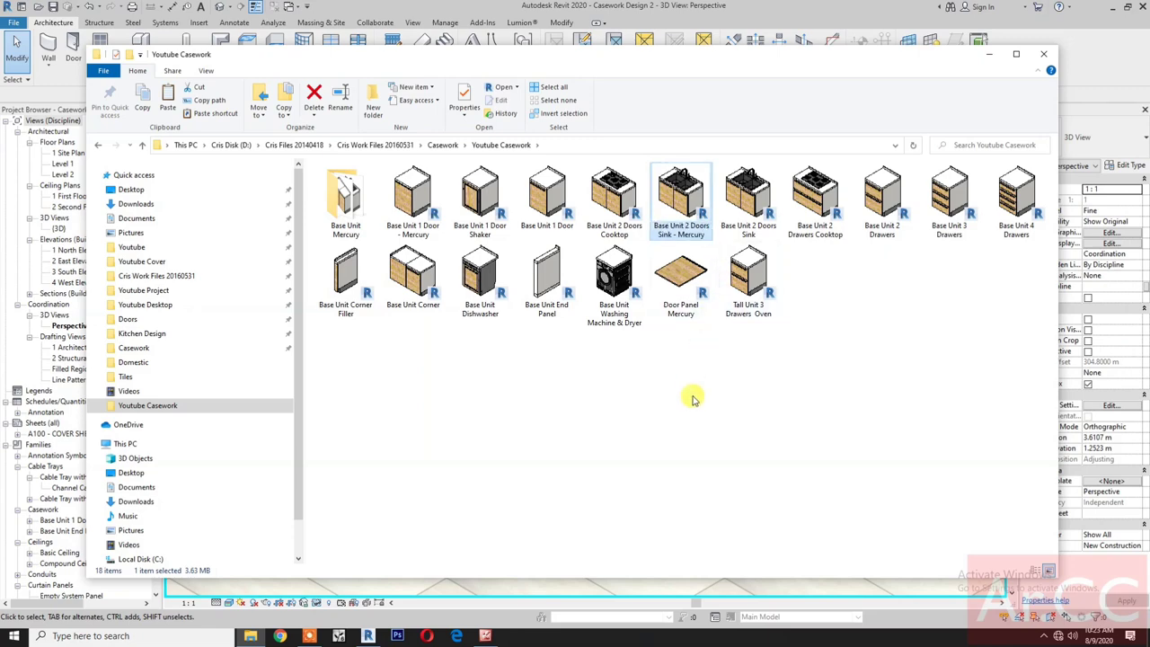
Open Base Unit 2 Doors Sink - Mercury in Revit and rename its nested Door Panel Plain family as Door Panel Mercury
click(707, 212)
key(alt+Tab)
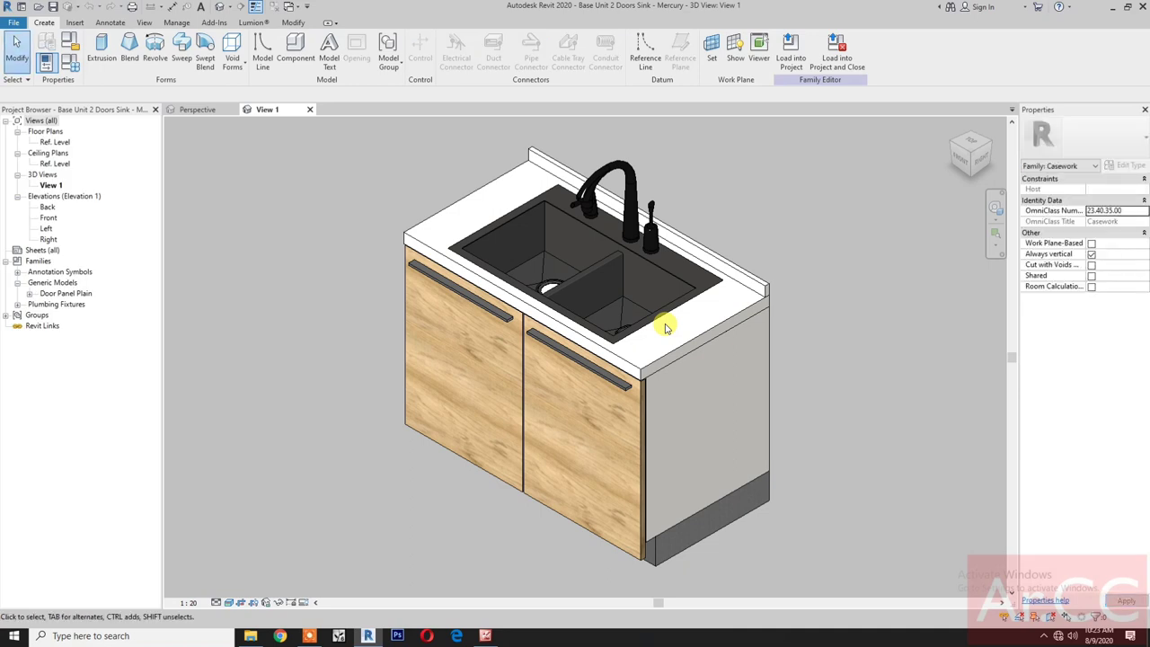
right_click(60, 294)
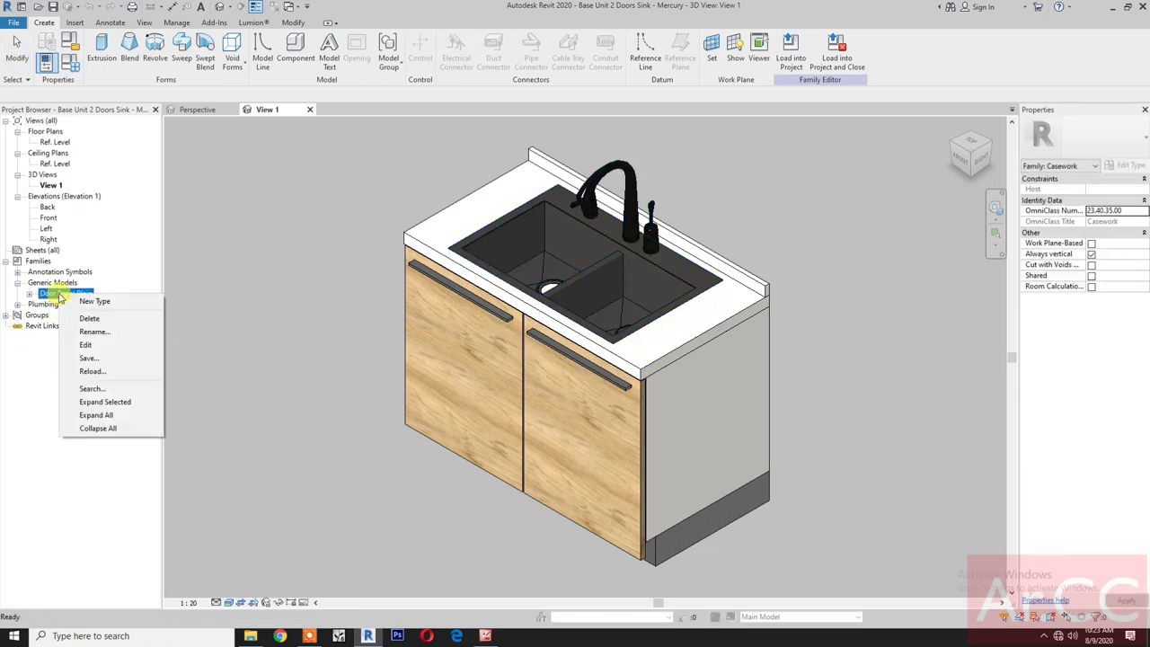
click(90, 332)
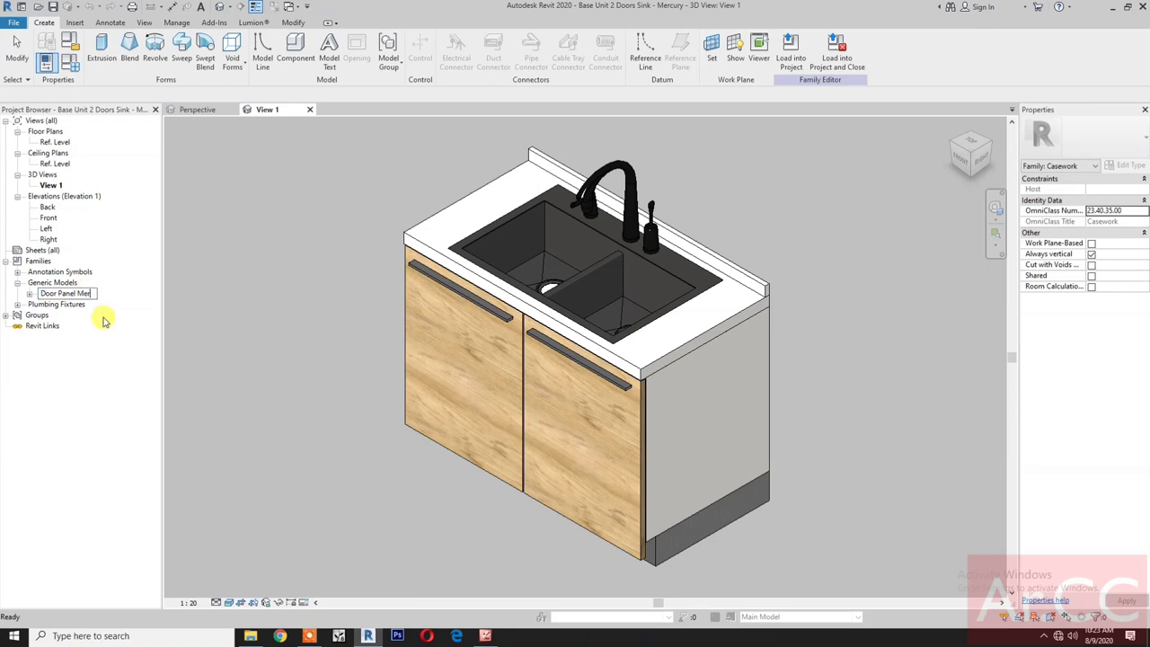
click(29, 296)
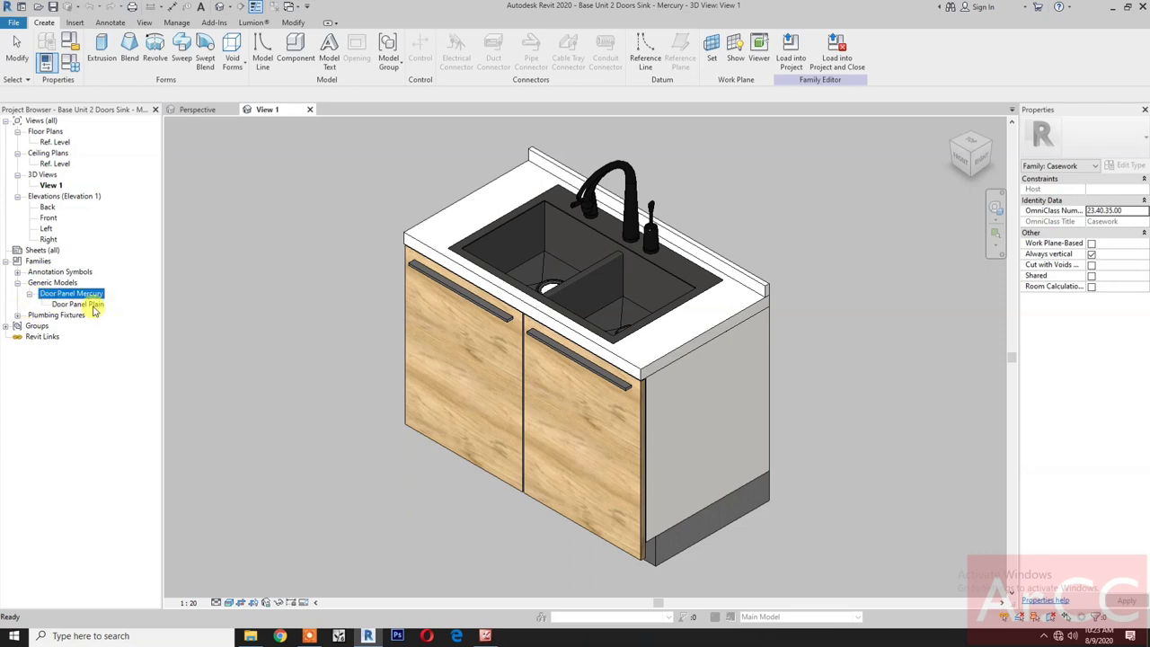
Rename the Door Panel Plain type under the Door Panel Mercury family as Door Panel Mercury
right_click(78, 304)
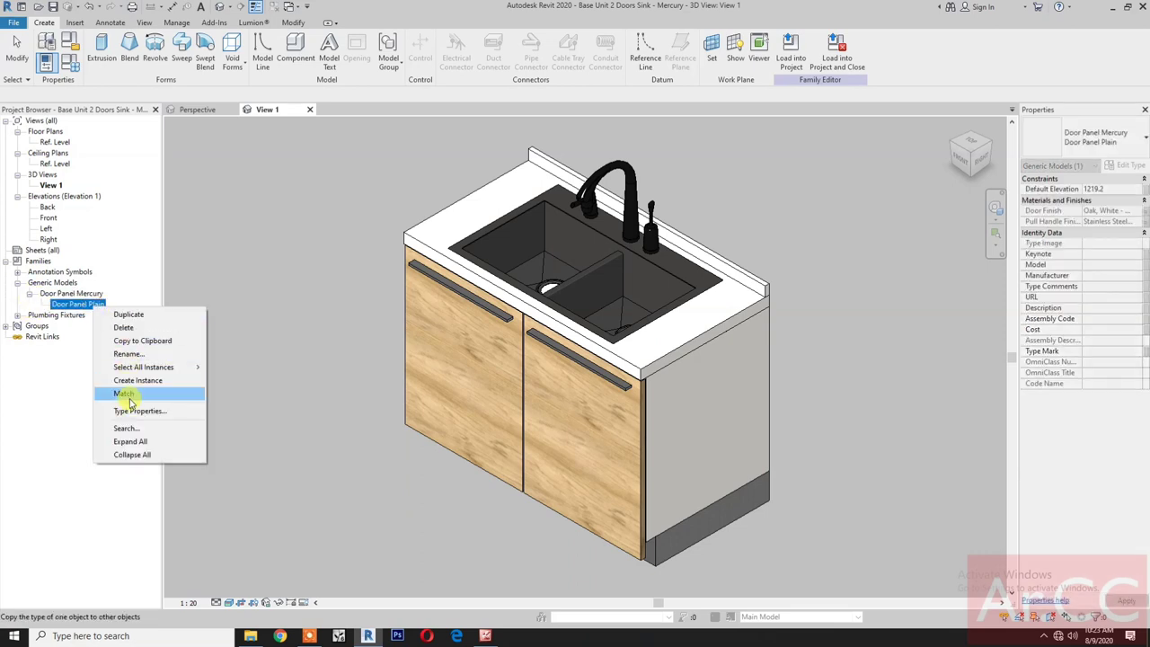
click(128, 356)
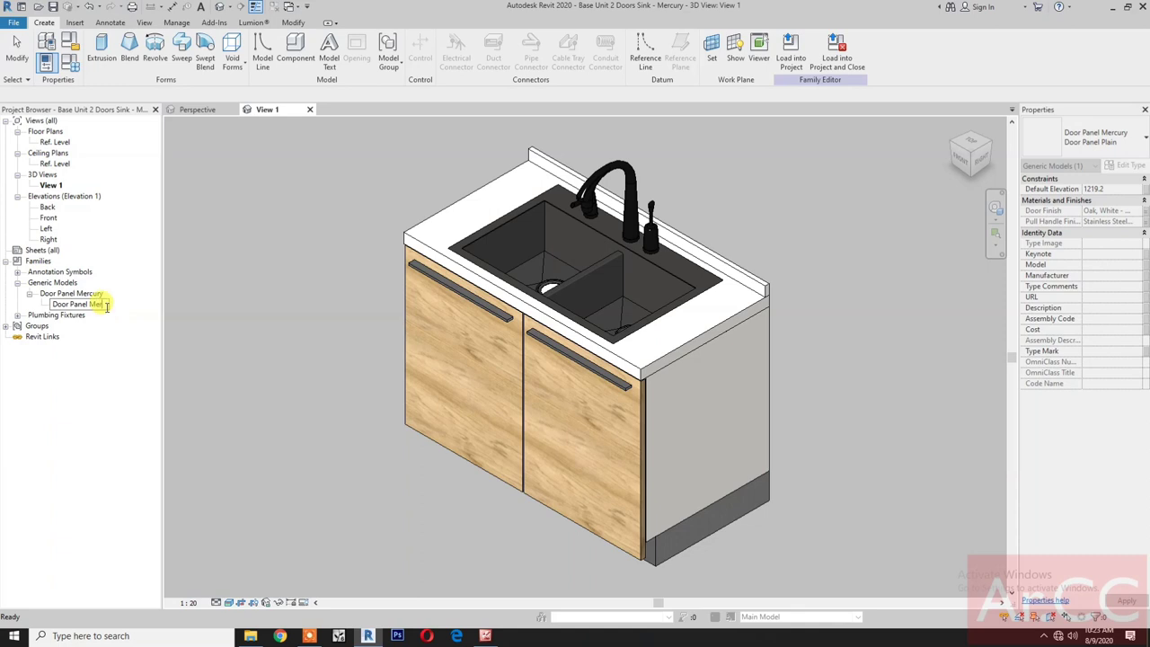
click(316, 483)
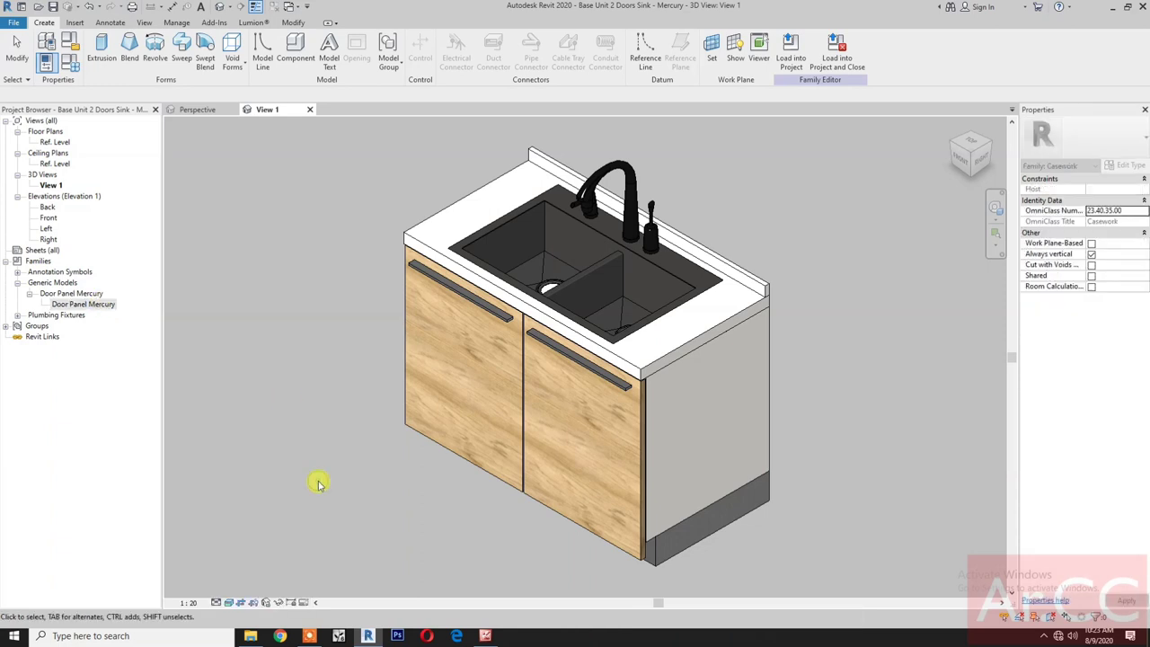
Switch to File Explorer and open the Door Panel Mercury family from the Desktop in Revit
click(250, 636)
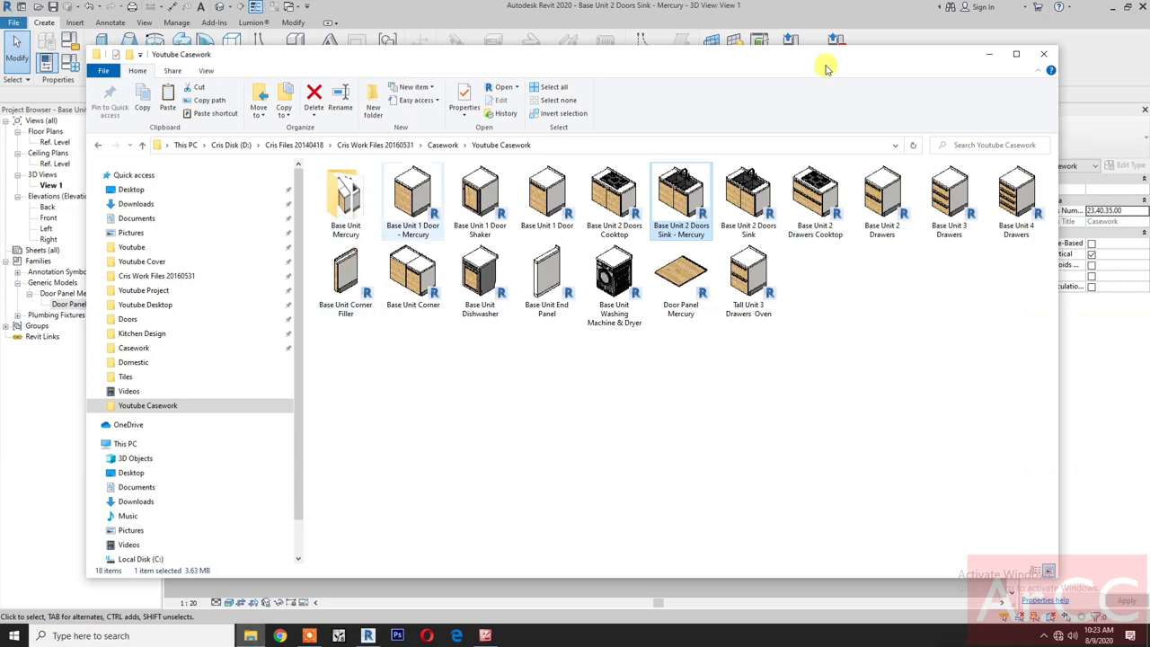
click(894, 146)
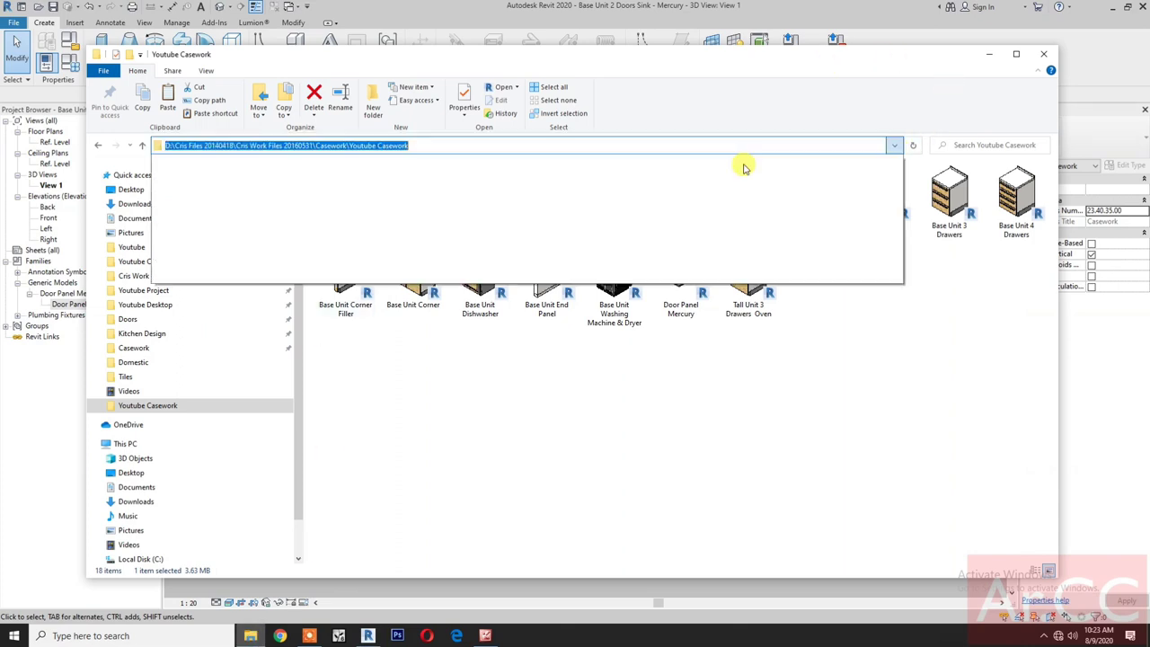
click(131, 191)
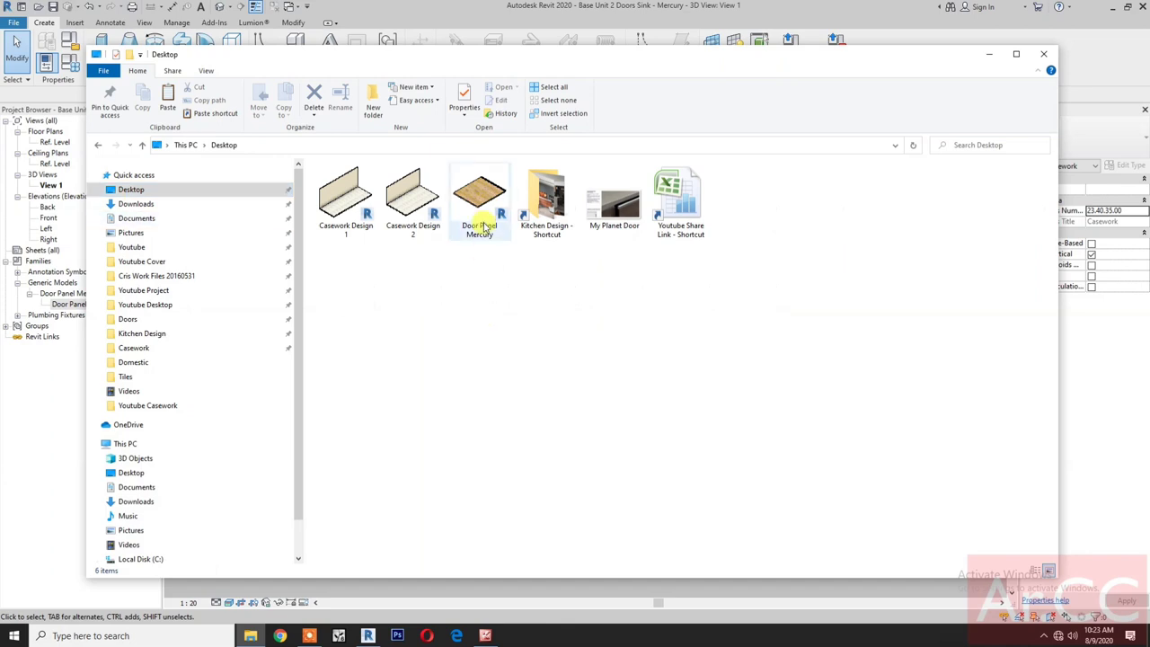
click(480, 216)
key(alt+Tab)
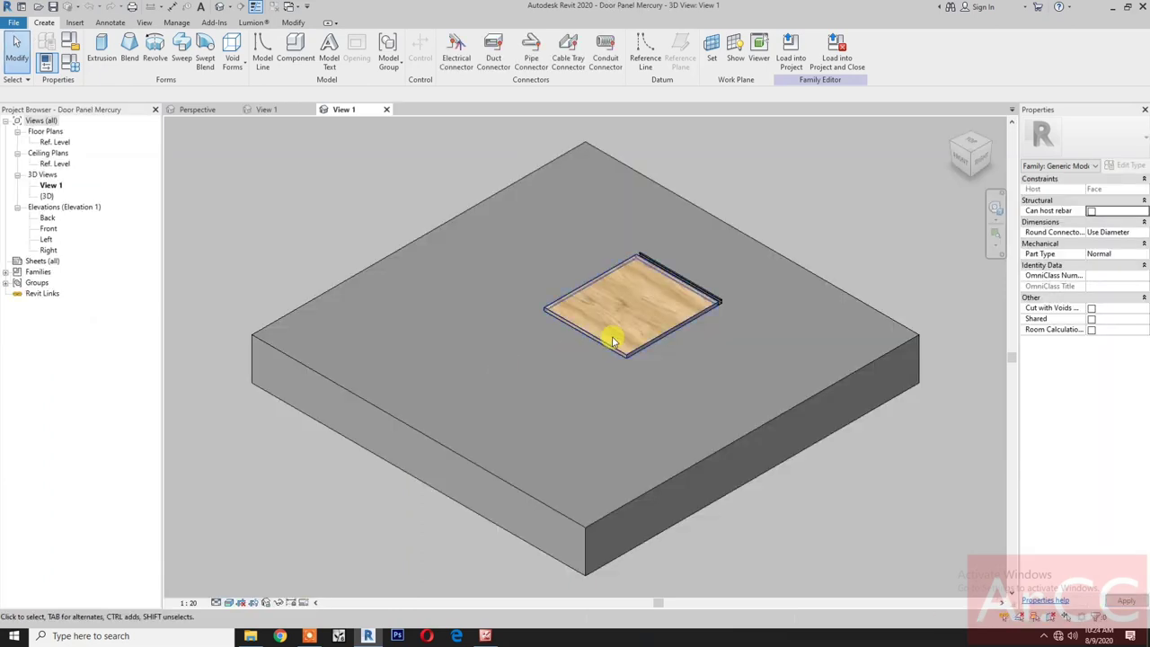
Load the Door Panel Mercury family only into Base Unit 2 Doors Sink - Mercury.rfa, overwriting the existing version
click(834, 70)
click(498, 261)
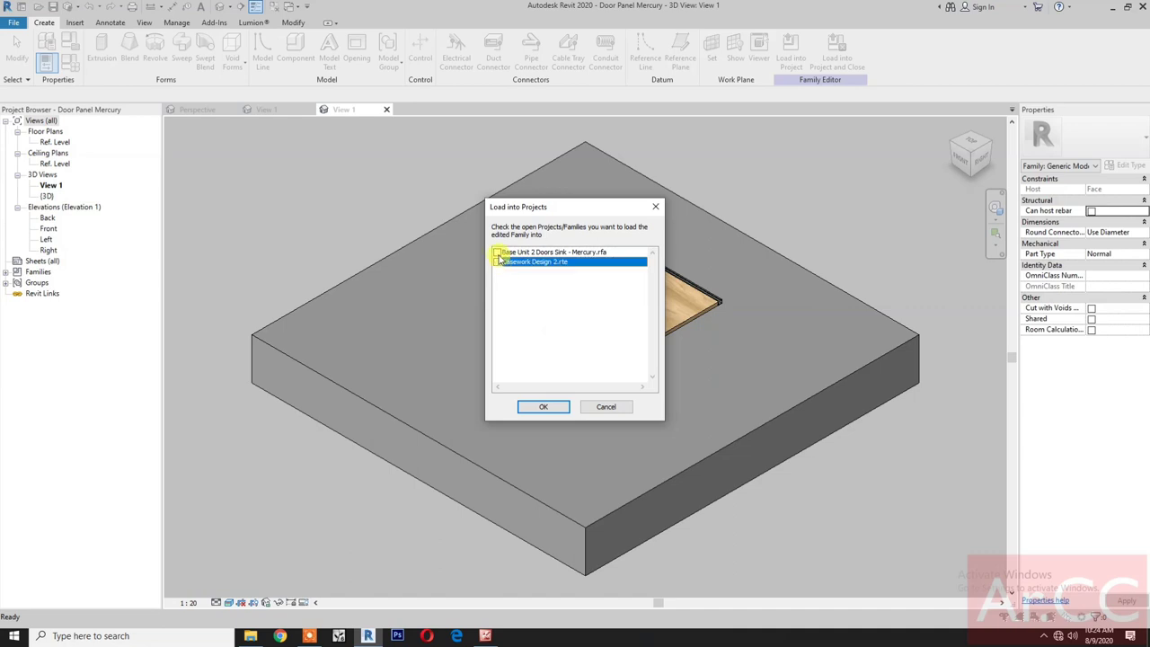
click(497, 252)
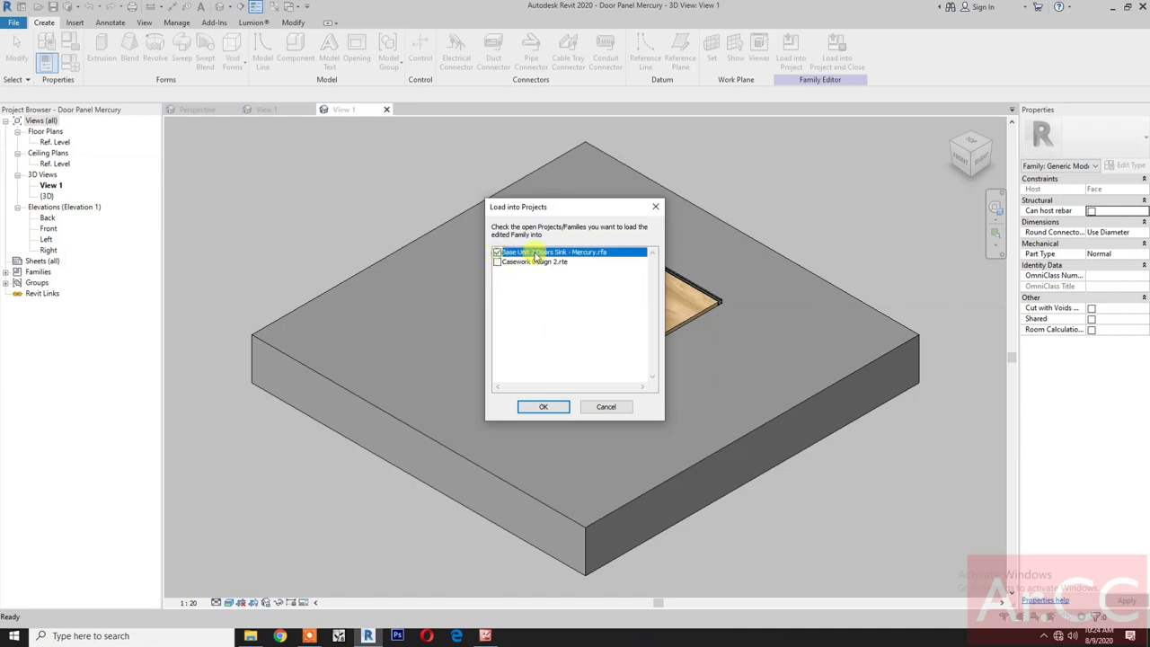
click(536, 408)
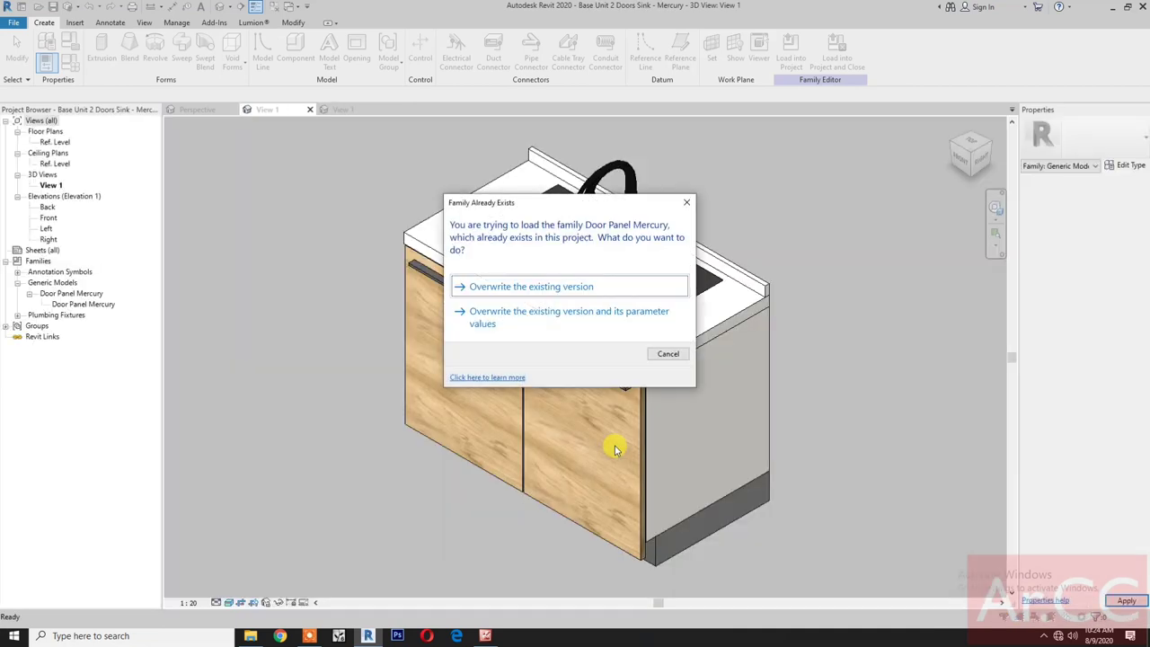
click(566, 287)
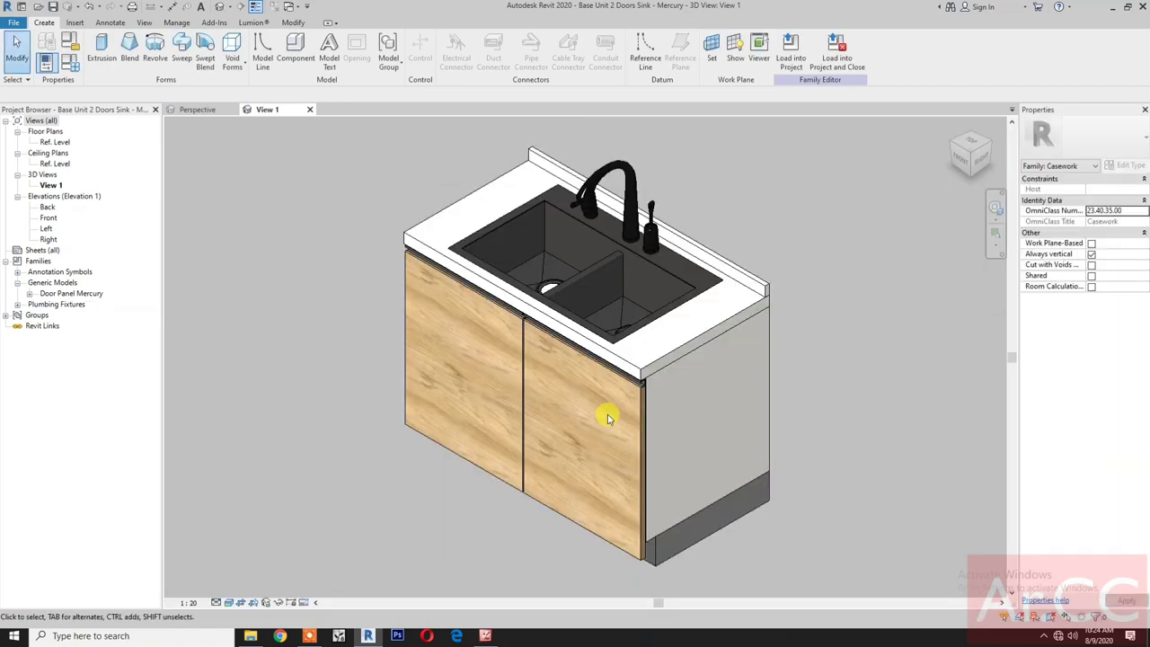
Test how the sink cabinet family resizes by applying a Width of 900, and set the Width back to 1200
shift+middle_drag(533, 437, 688, 534)
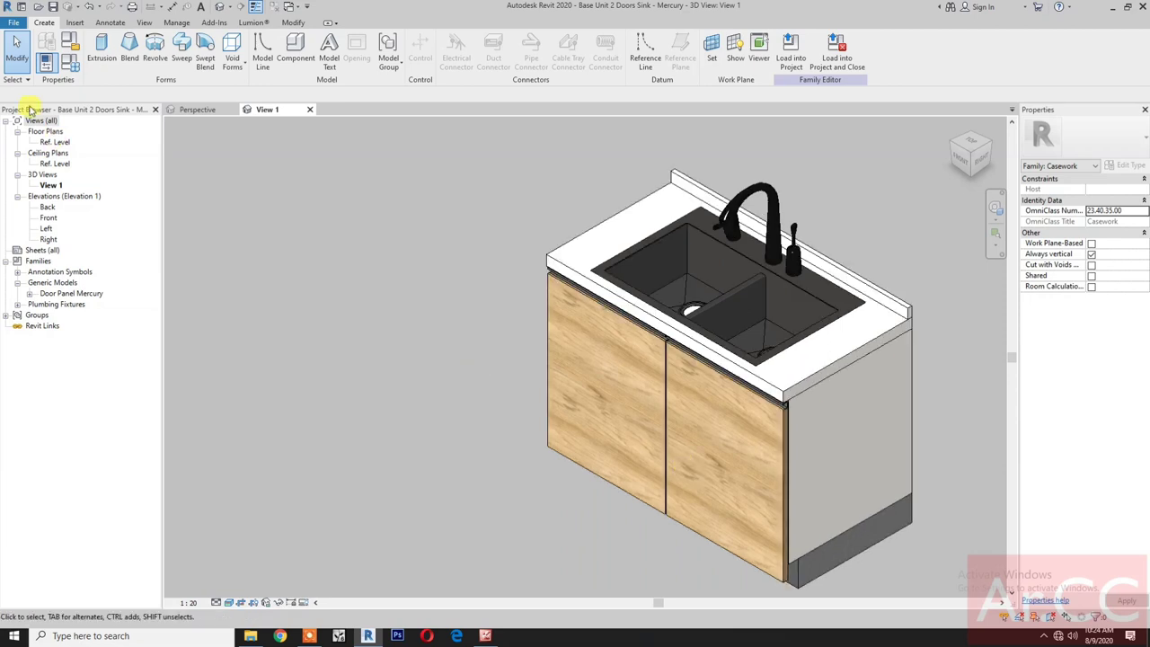
click(73, 65)
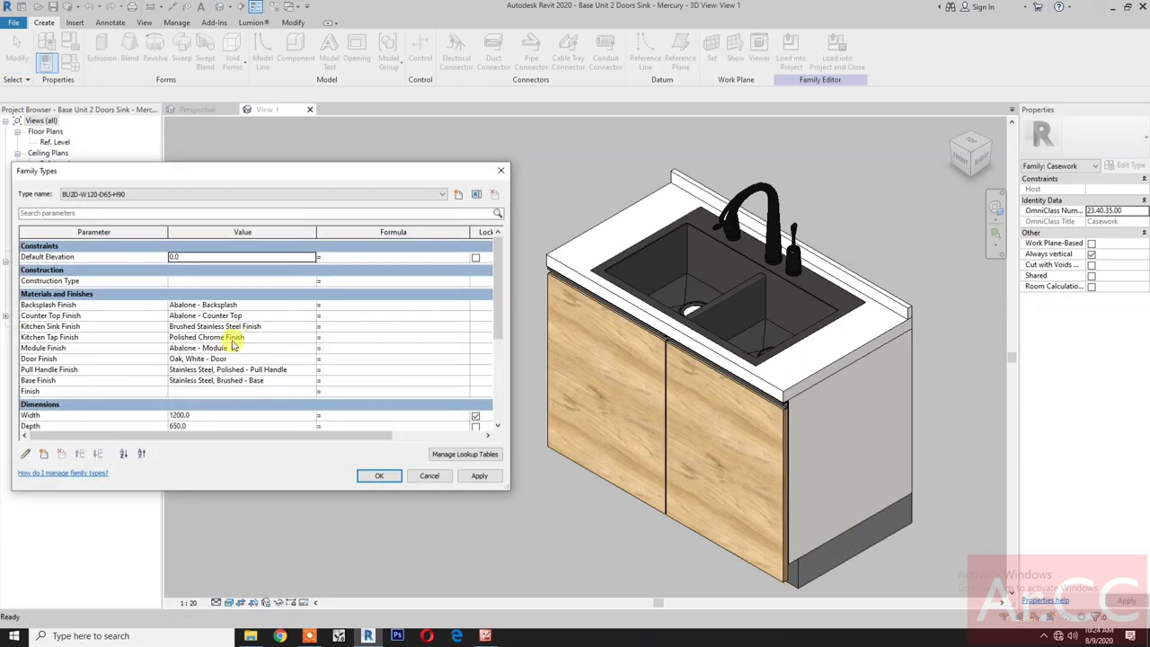
scroll(229, 378, down, 2)
click(221, 369)
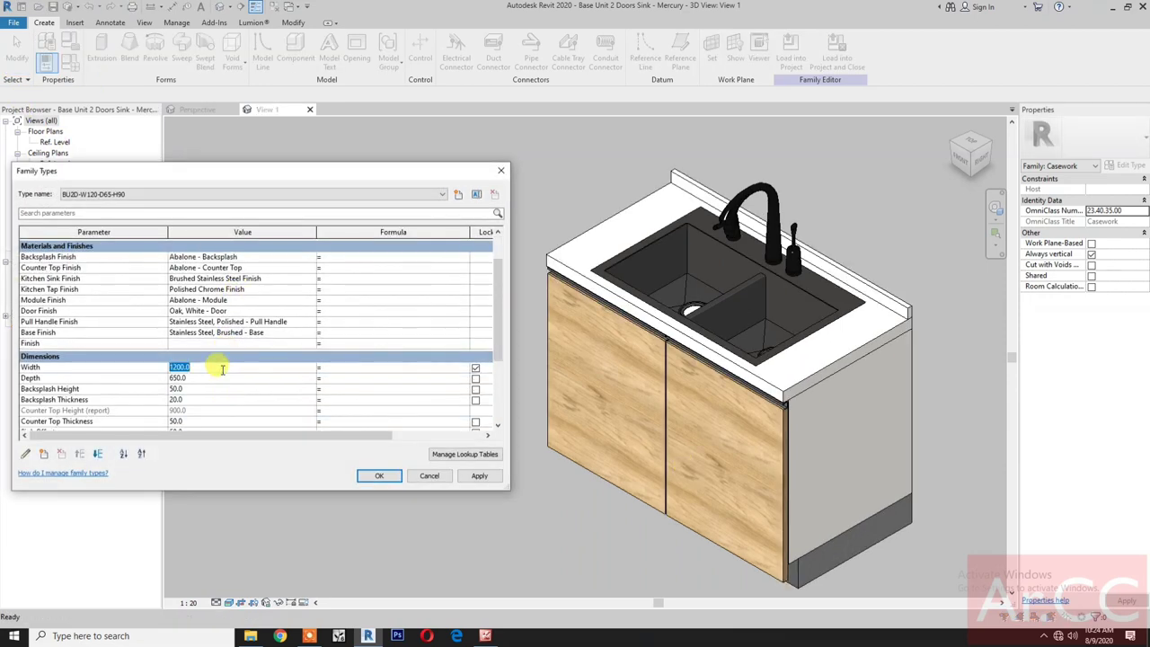
text(900)
click(465, 481)
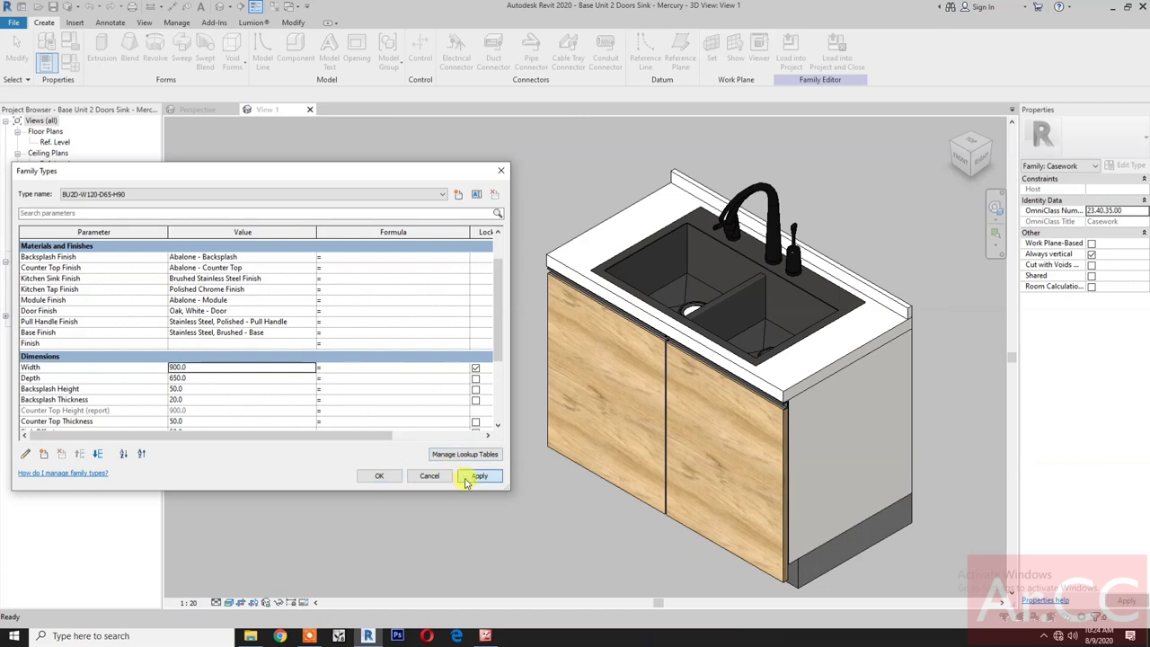
click(239, 368)
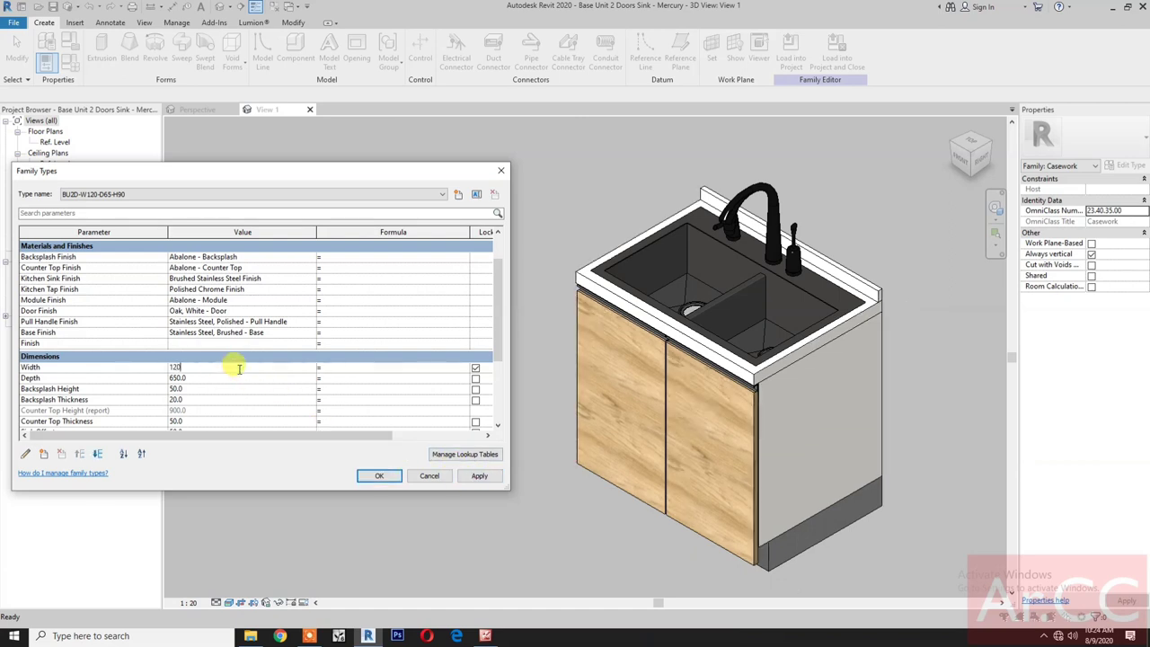
click(377, 479)
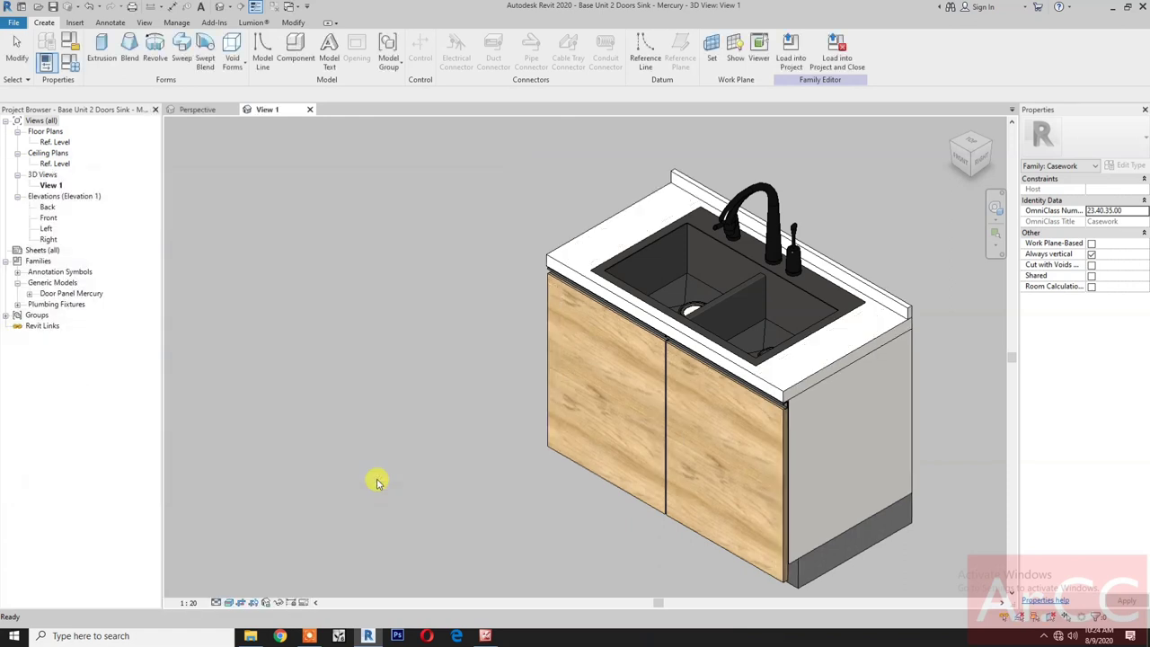
Save the sink cabinet family with the whole unit fitted in view, and load it into the Casework Design 2 project while closing the family
right_click(381, 455)
click(417, 391)
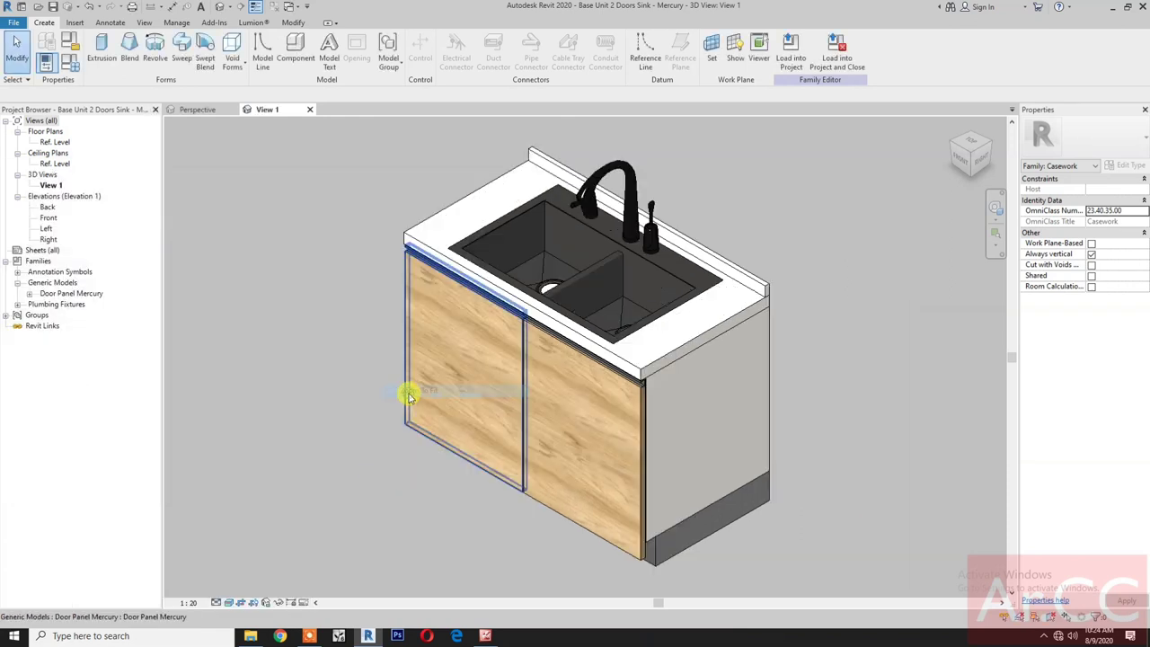
click(54, 6)
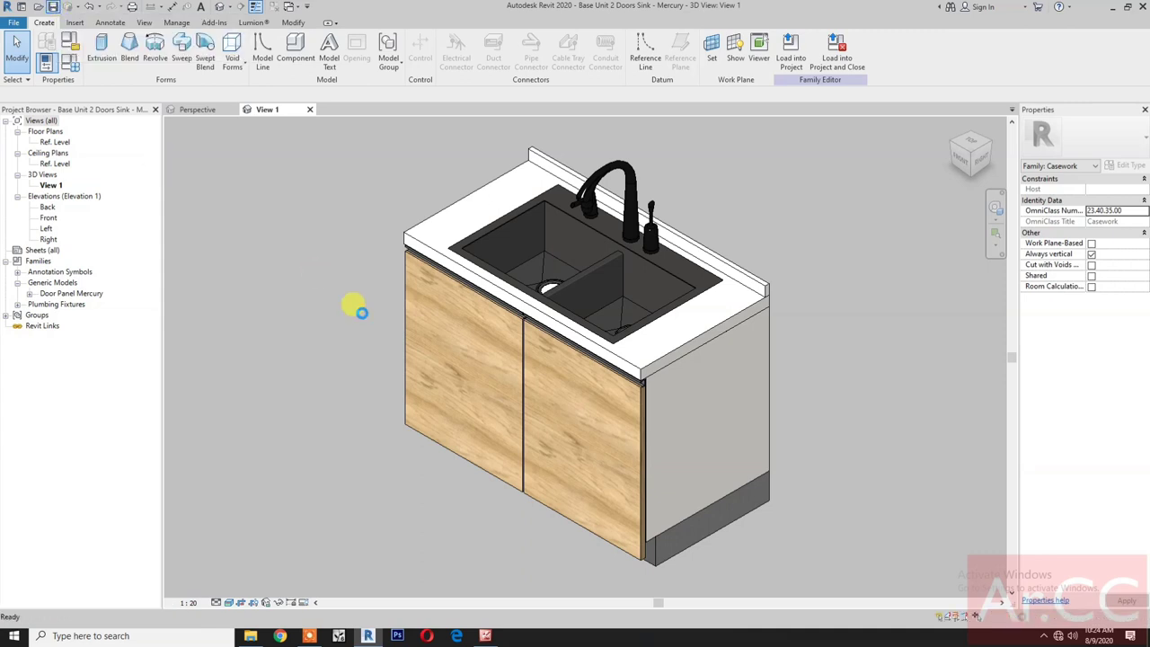
click(835, 62)
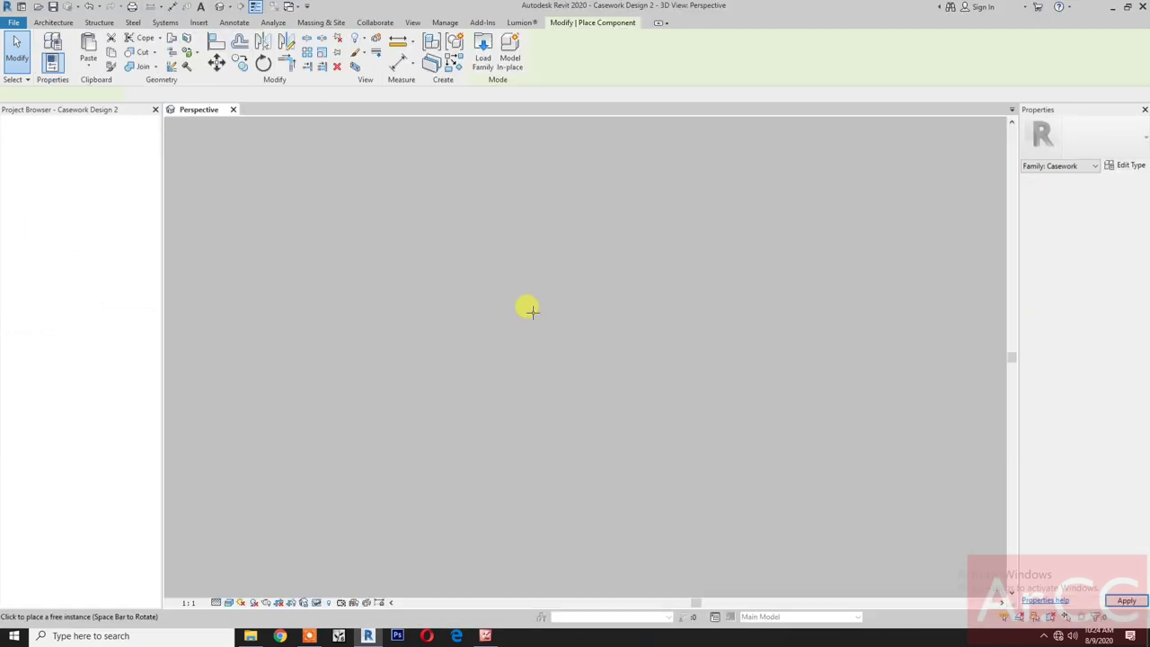
Place a BU2D-W120-D65-H90 sink cabinet on the tiled floor beside the one-door cabinet, rotated so its doors face away from the wall
scroll(519, 342, down, 4)
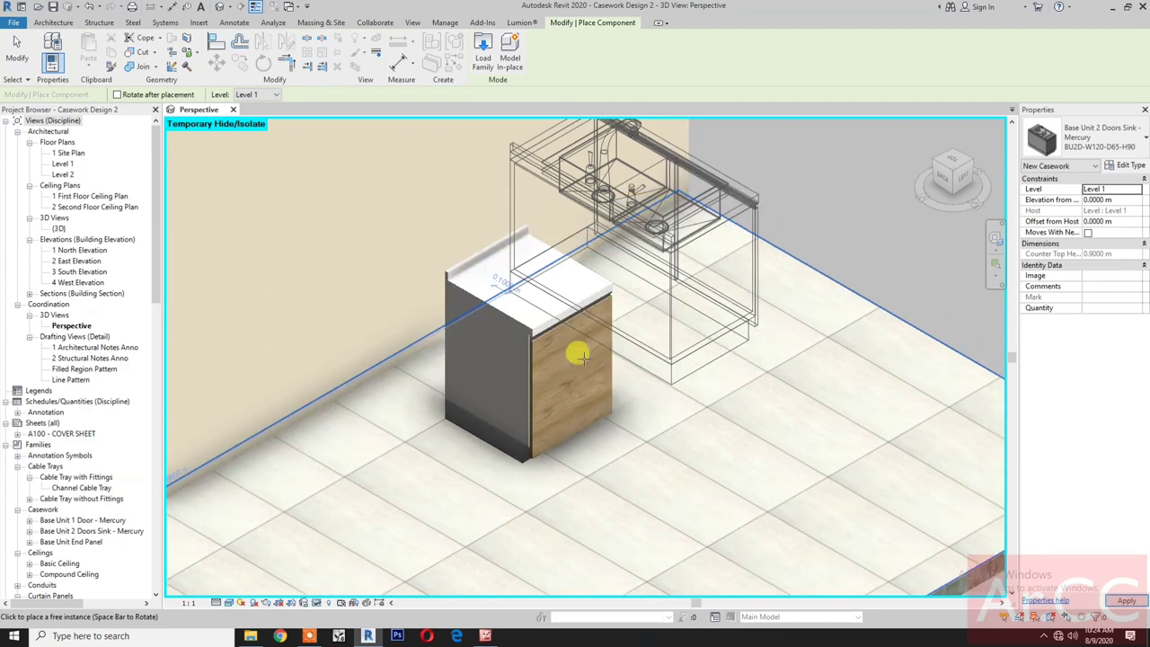
key(space)
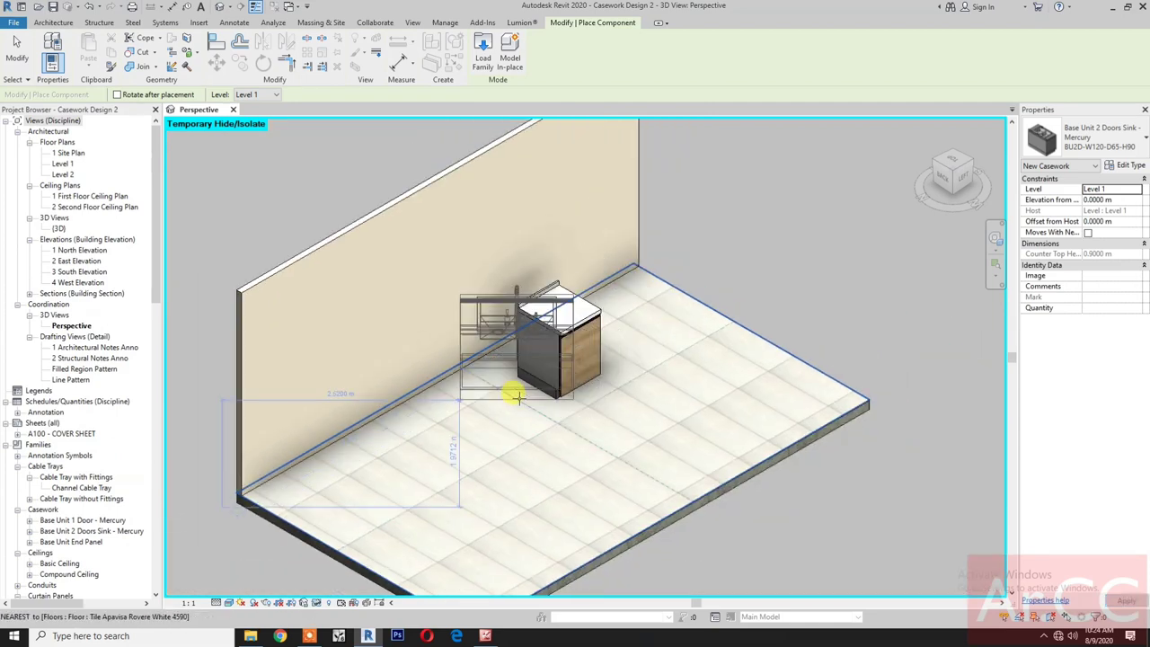
key(space)
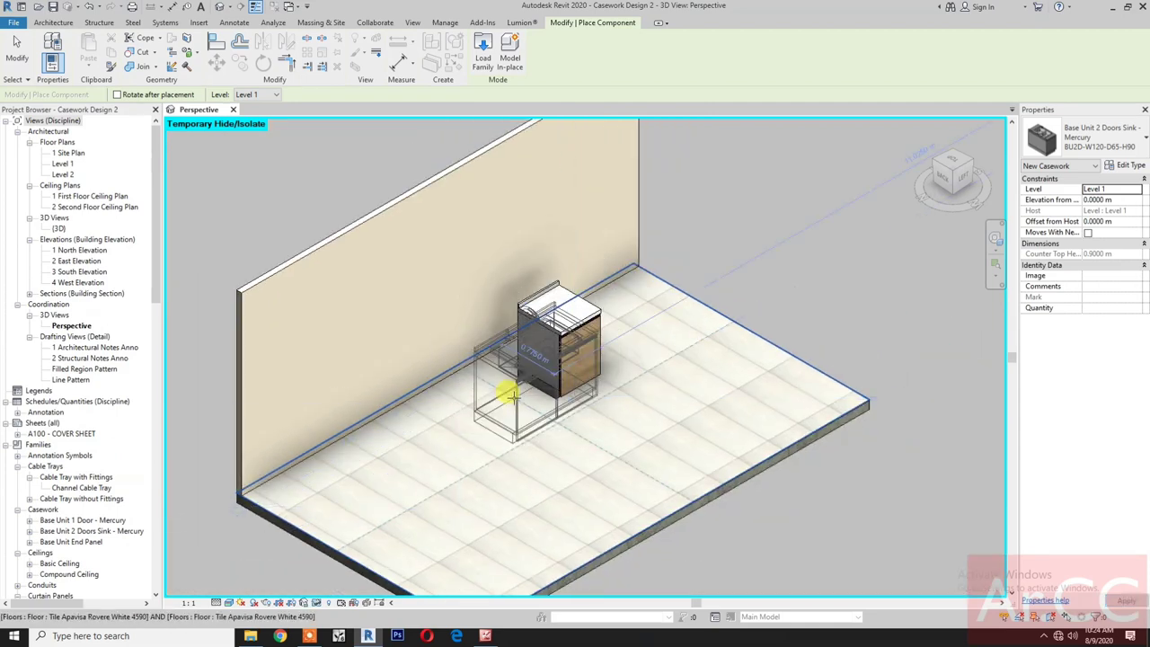
key(space)
key(space)
key(space)
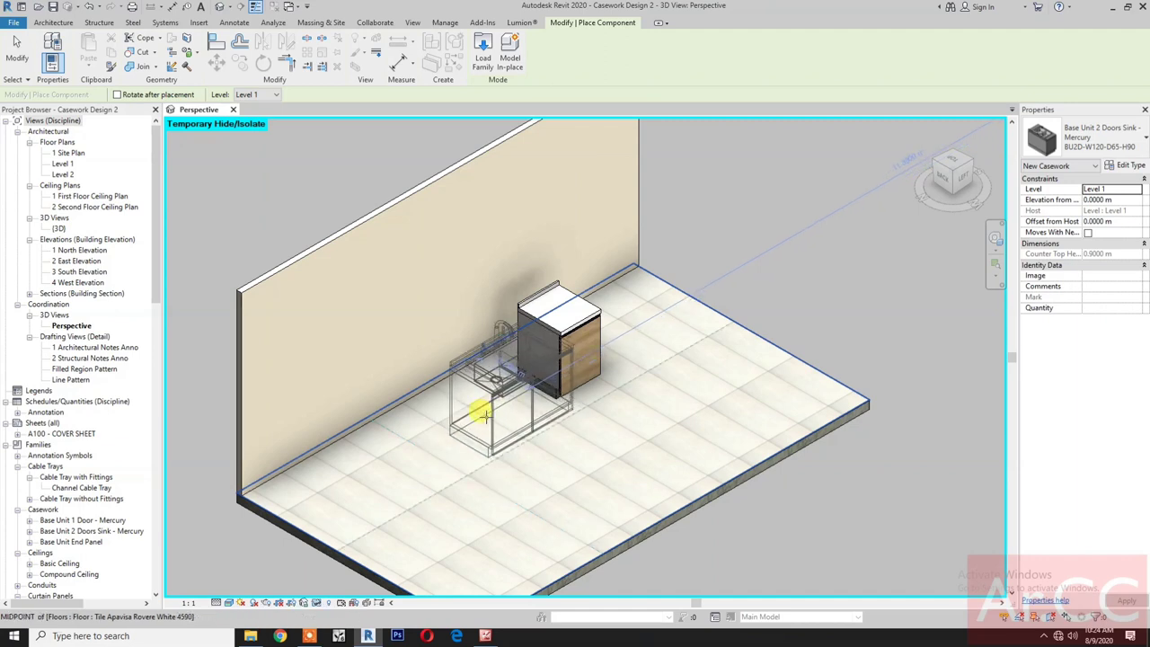
click(481, 412)
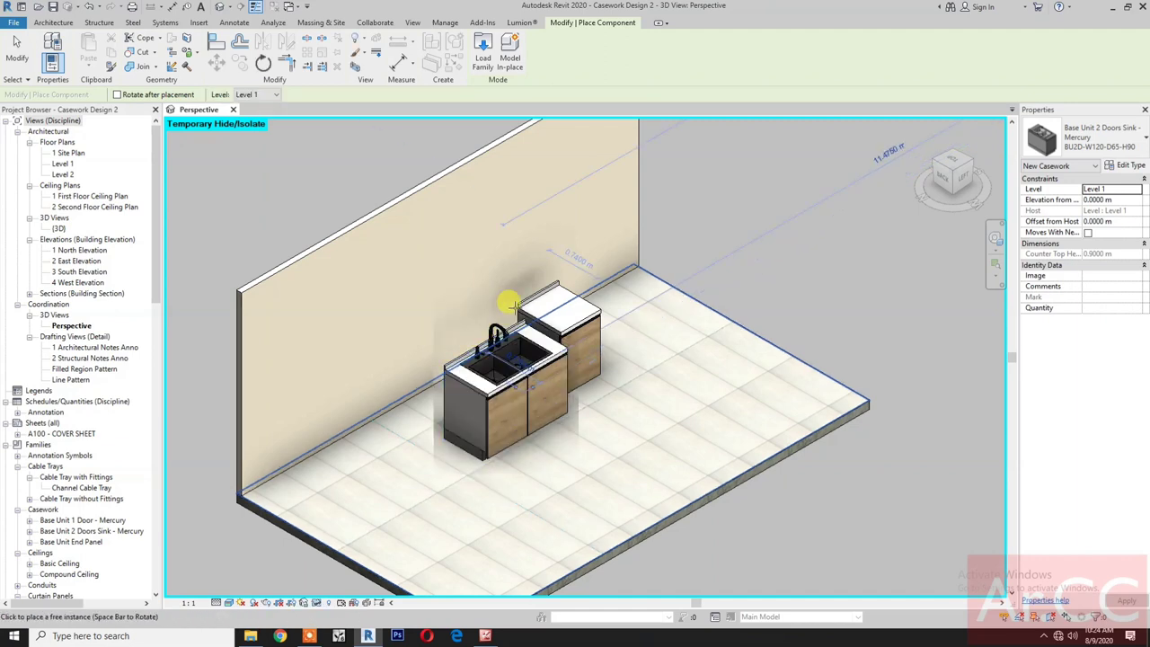
key(Escape)
key(Escape)
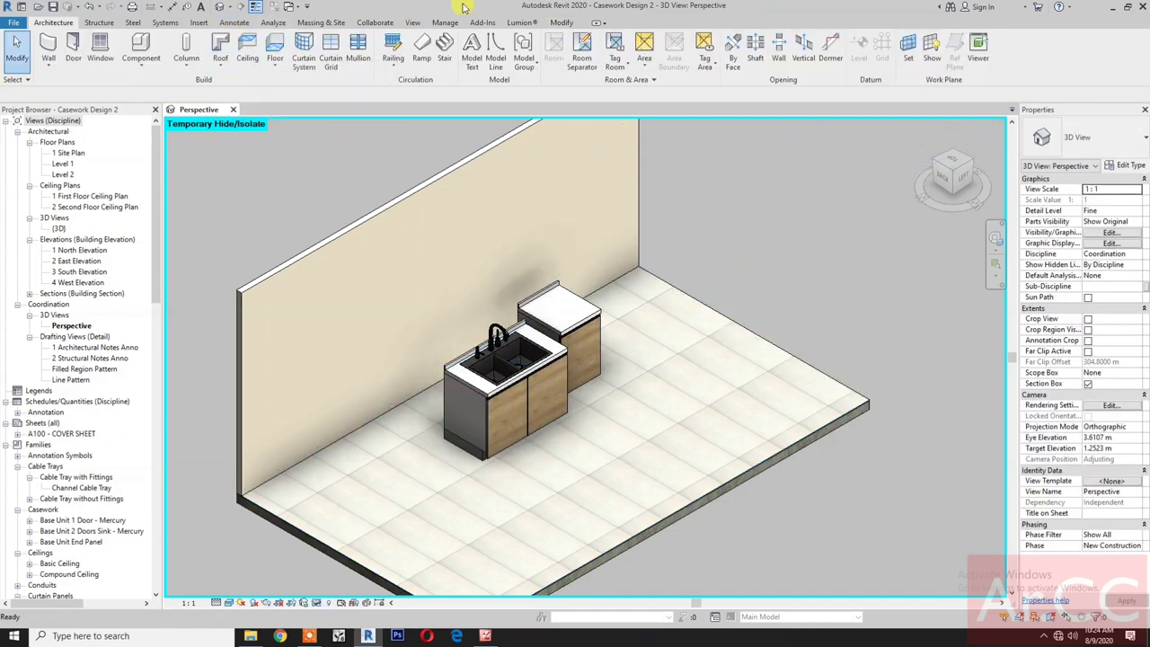
Align the sink cabinet's backsplash and adjoining side with those of the one-door cabinet so the two units sit flush
click(566, 23)
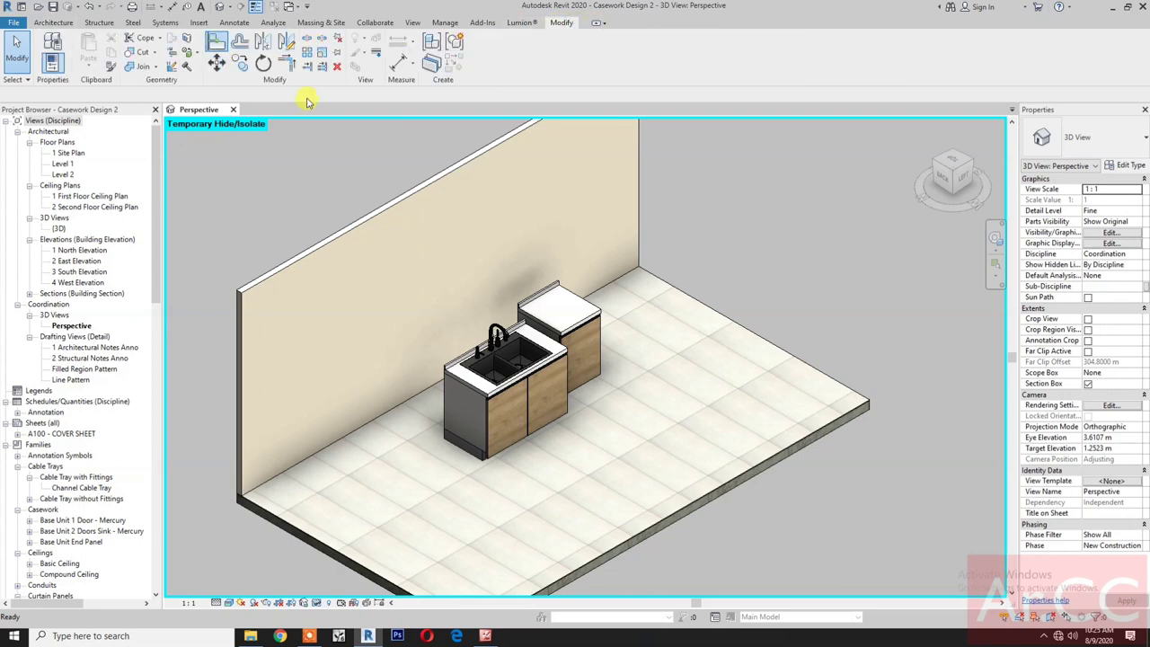
scroll(538, 295, up, 3)
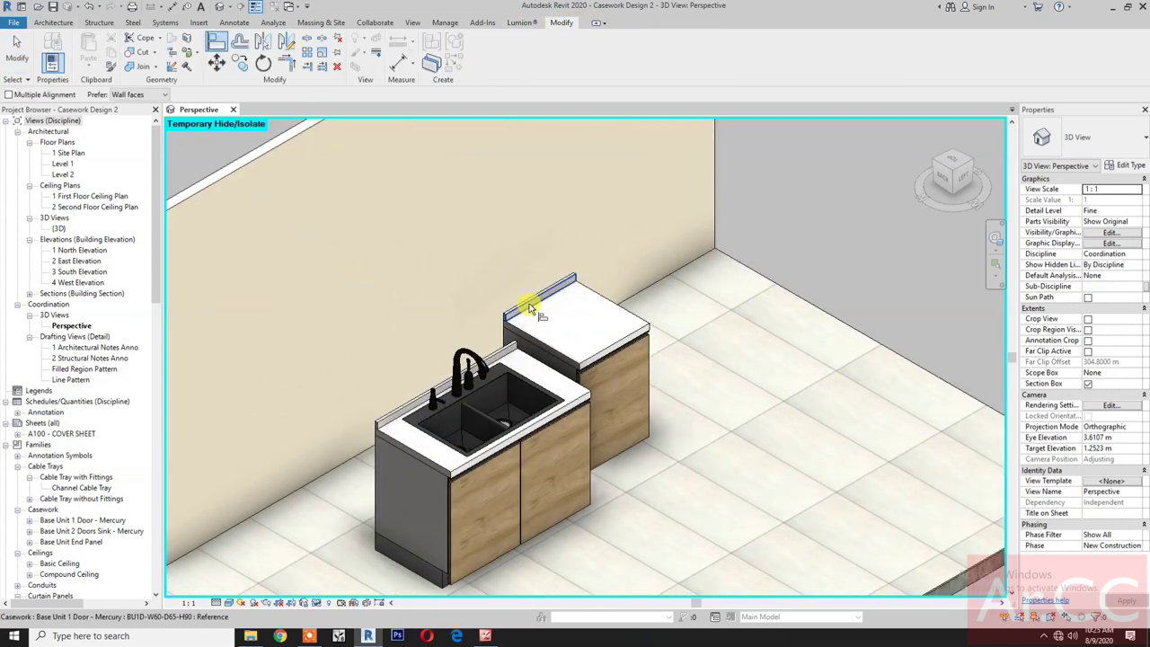
click(530, 308)
click(510, 355)
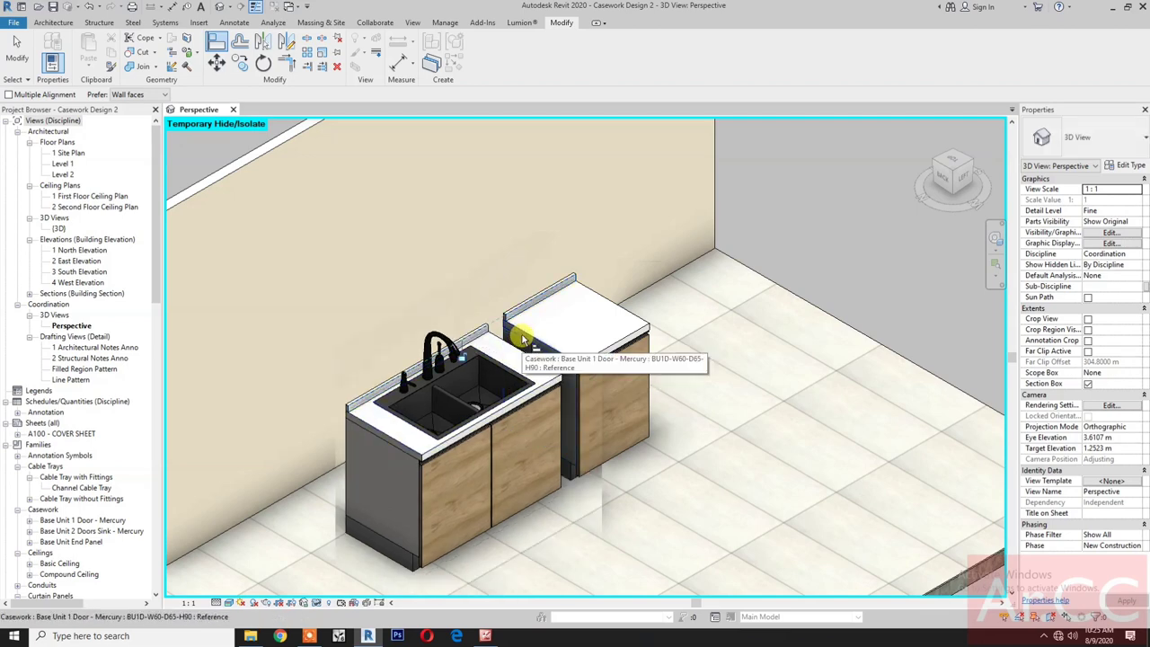
click(523, 340)
click(543, 404)
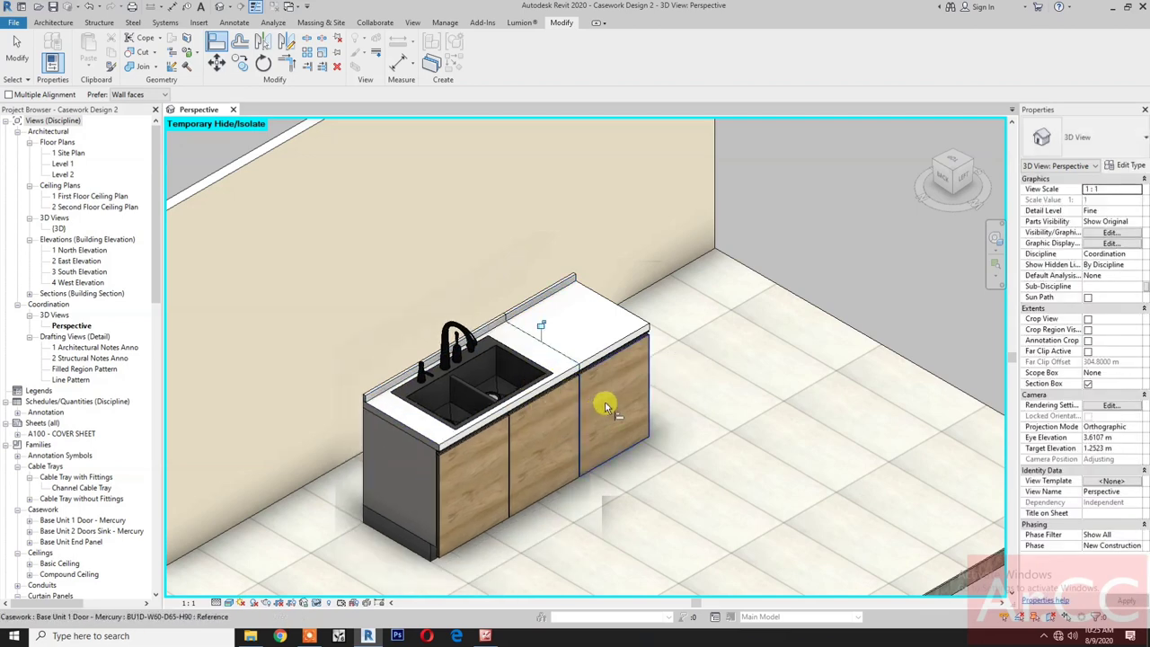
scroll(606, 407, down, 3)
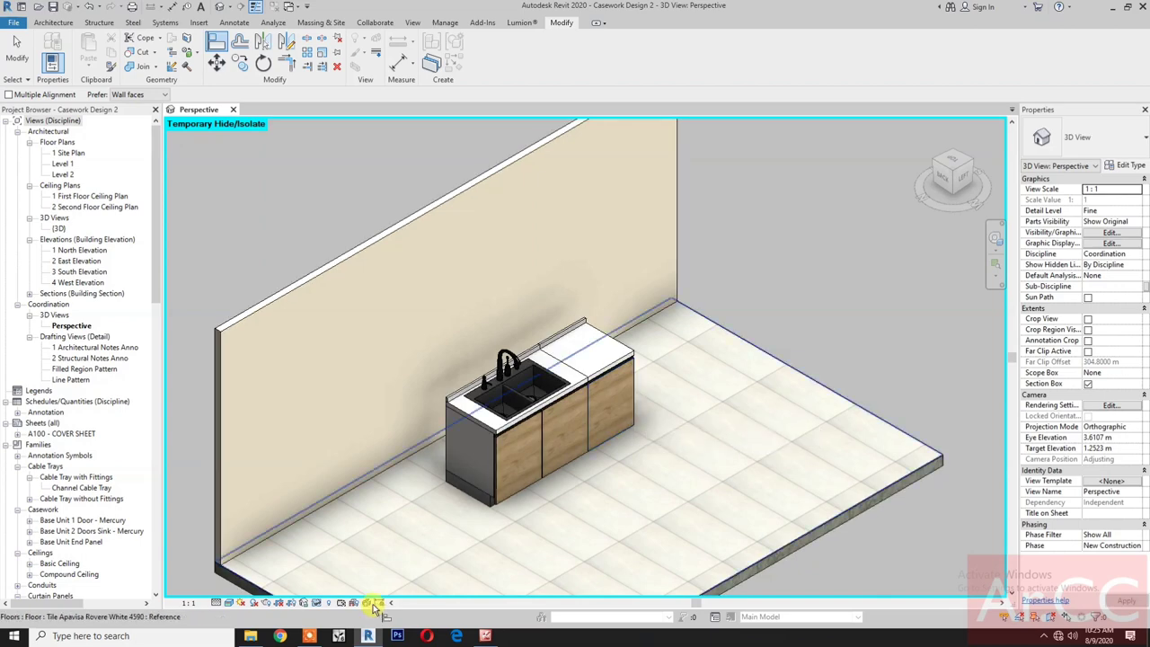
Switch to File Explorer and delete the backup file Base Unit 2 Doors Sink - Mercury.0001 from the Youtube Casework folder
click(252, 637)
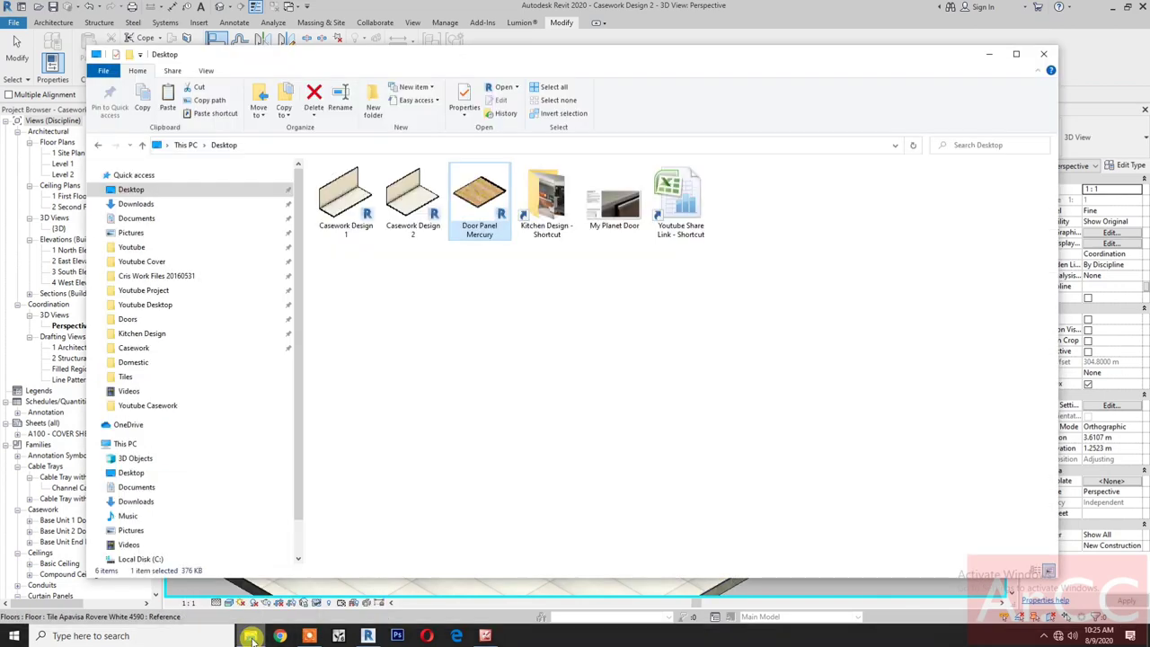
click(161, 406)
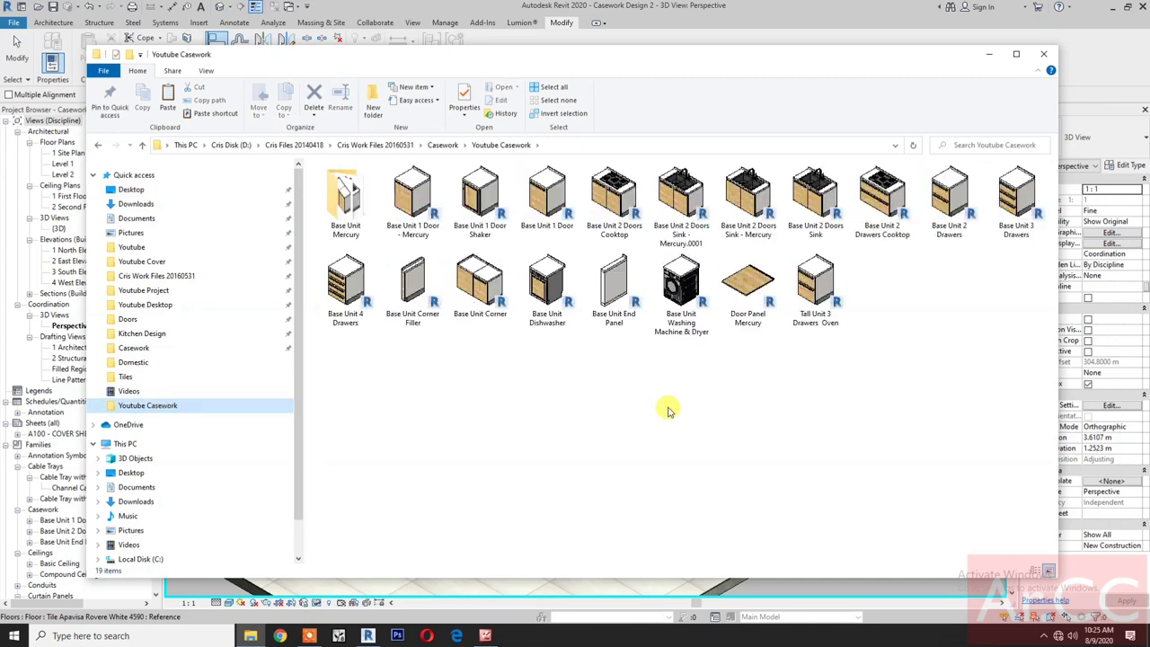
click(677, 187)
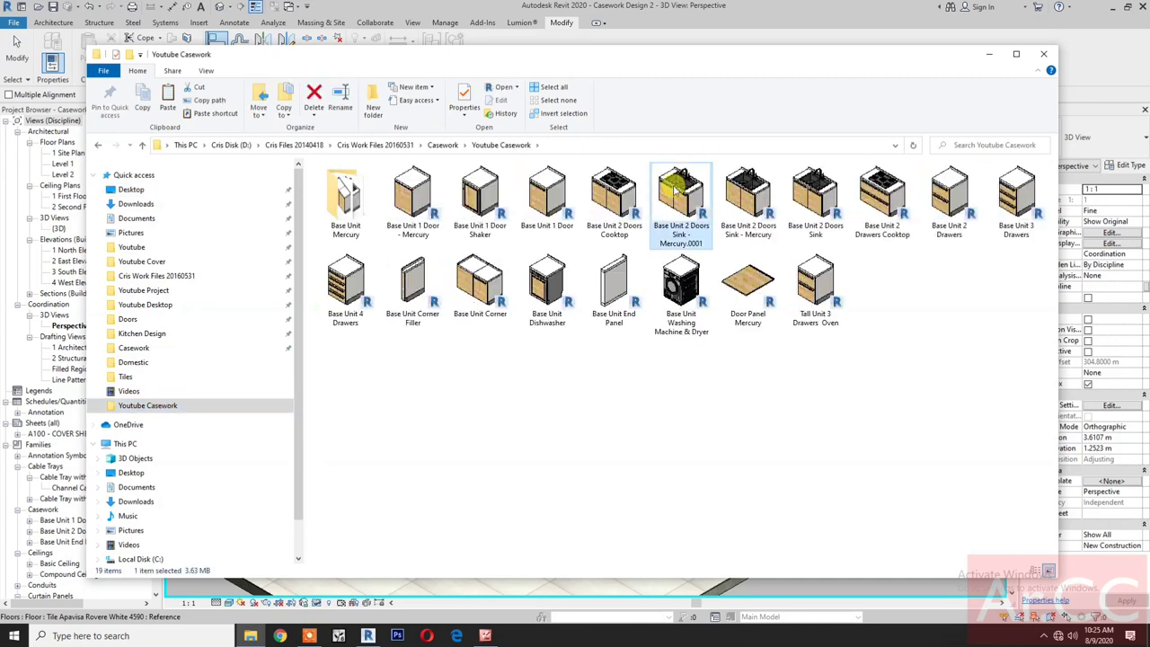
key(Delete)
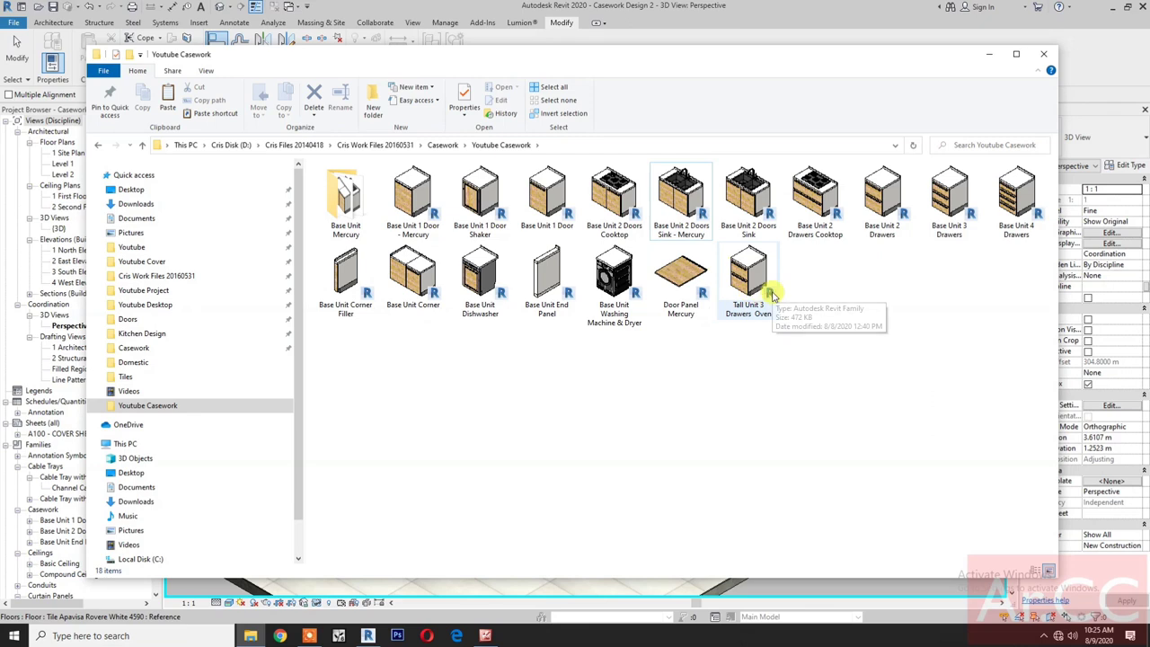
Duplicate the Base Unit 2 Drawers file in the Youtube Casework folder, rename the copy Base Unit 2 Drawers - Mercury, and open it in Revit
click(878, 210)
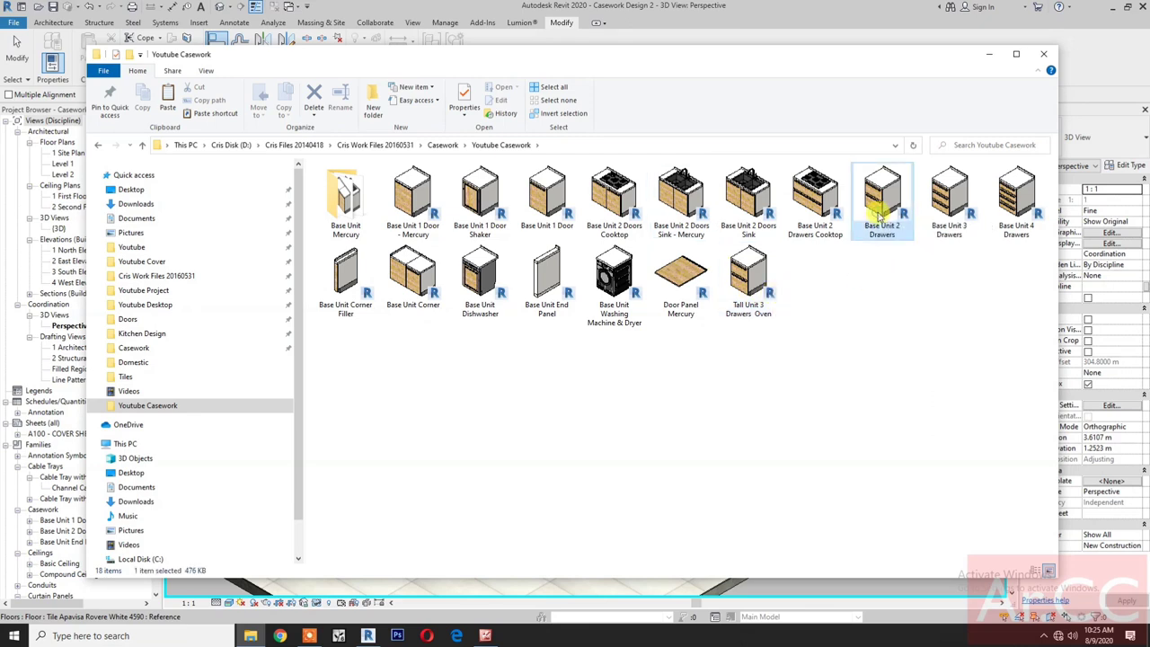
right_click(879, 212)
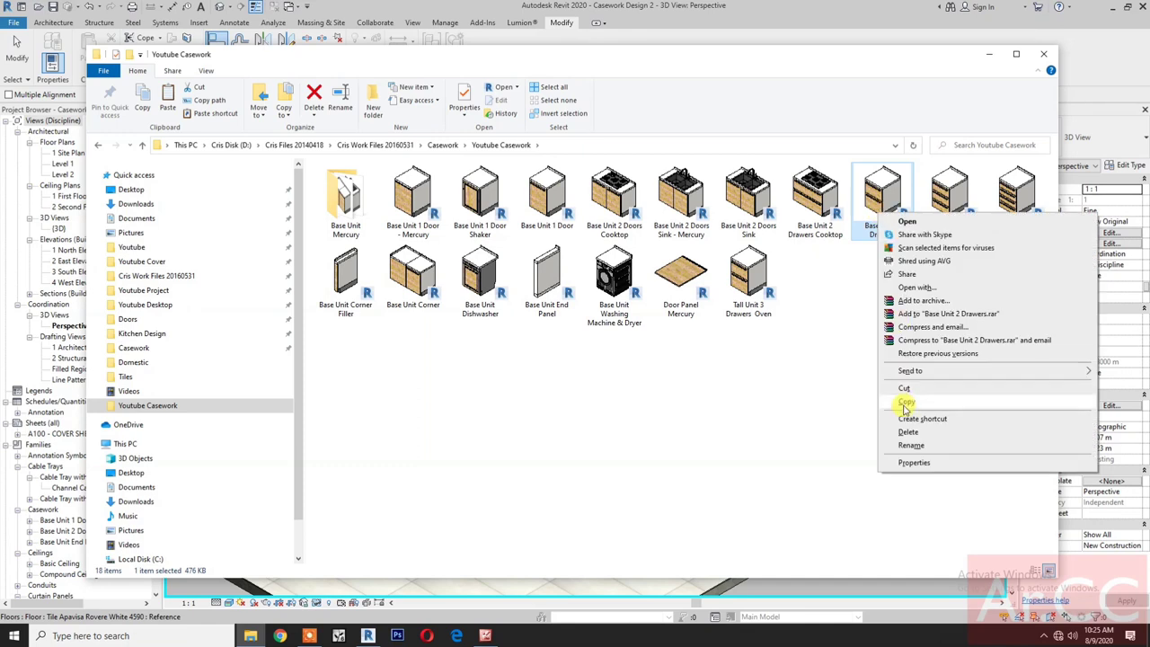
click(865, 381)
right_click(868, 382)
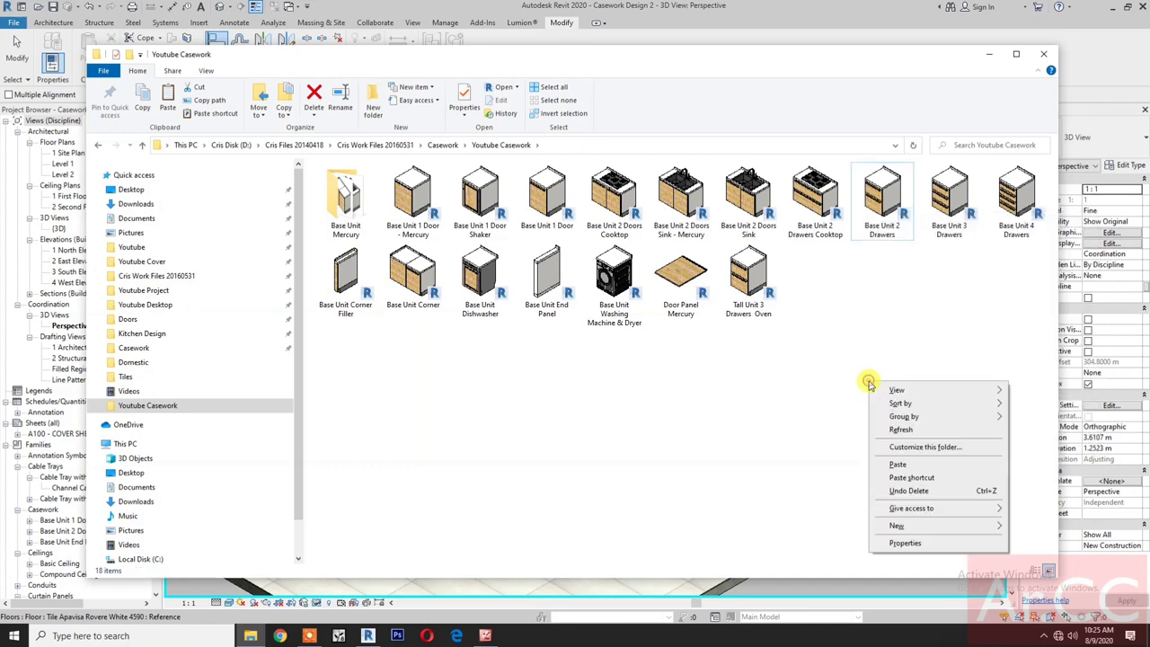
click(877, 464)
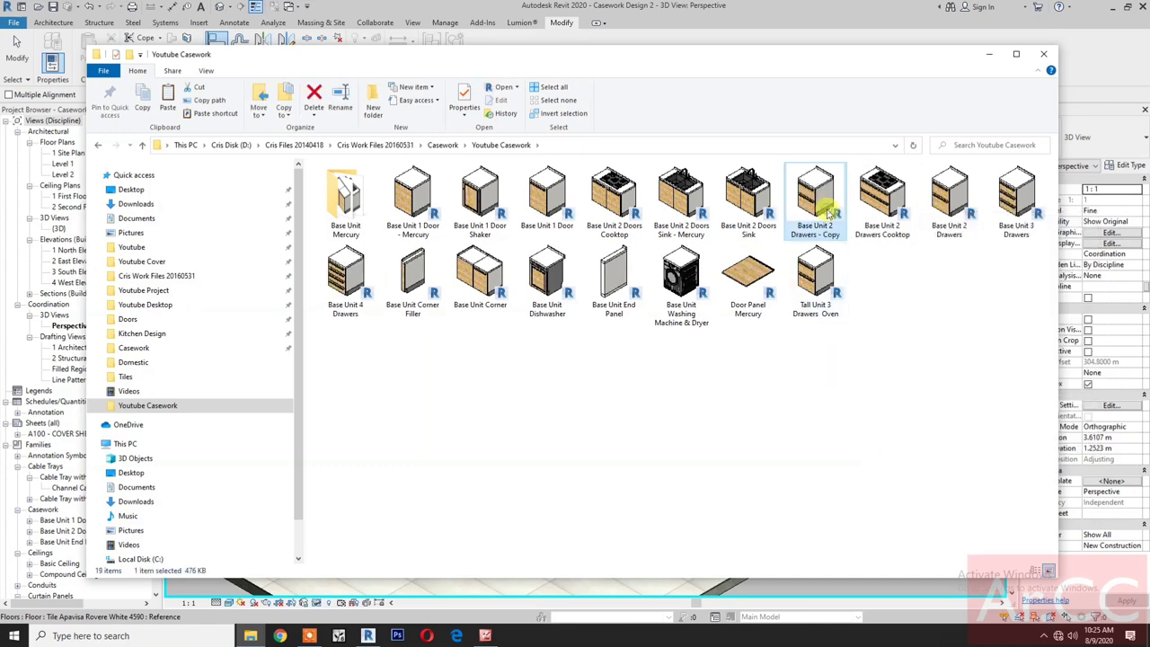
click(835, 231)
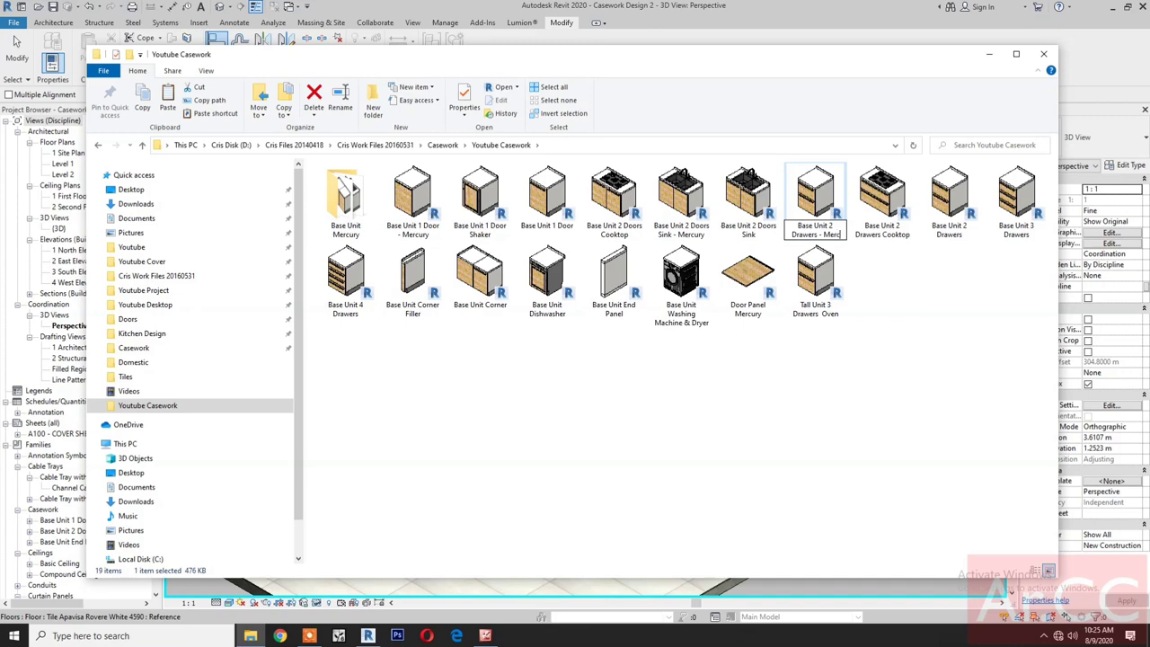
click(820, 353)
double_click(826, 236)
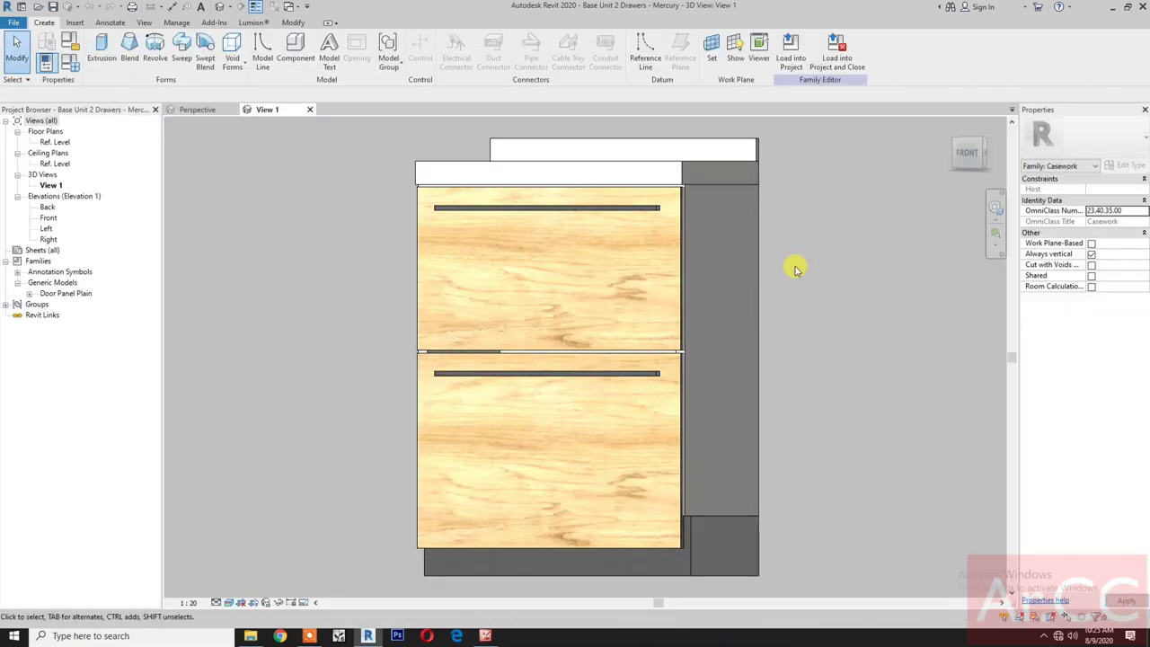
click(982, 145)
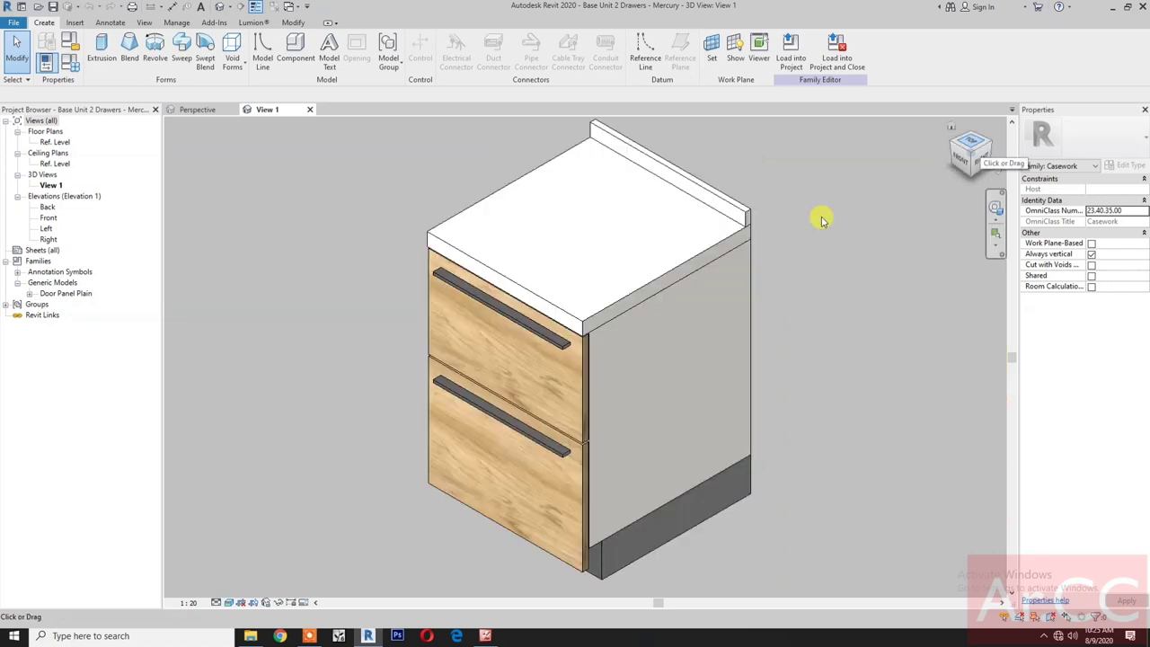
Rename both the nested Door Panel Plain family and its type to Door Panel Mercury
right_click(80, 293)
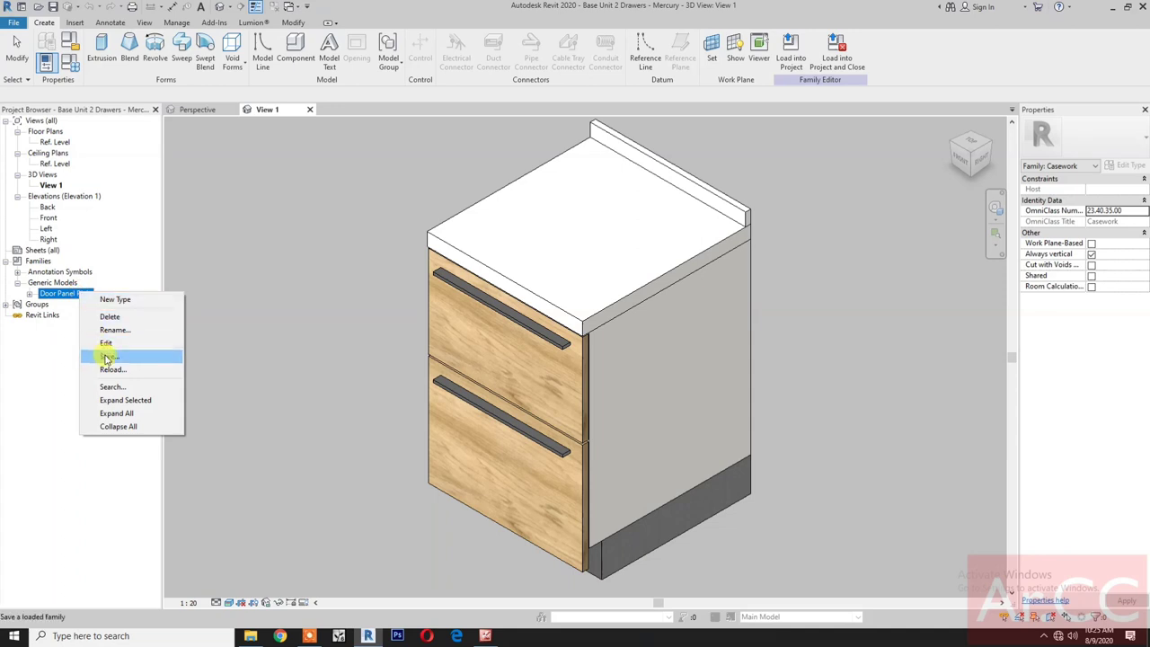
click(112, 331)
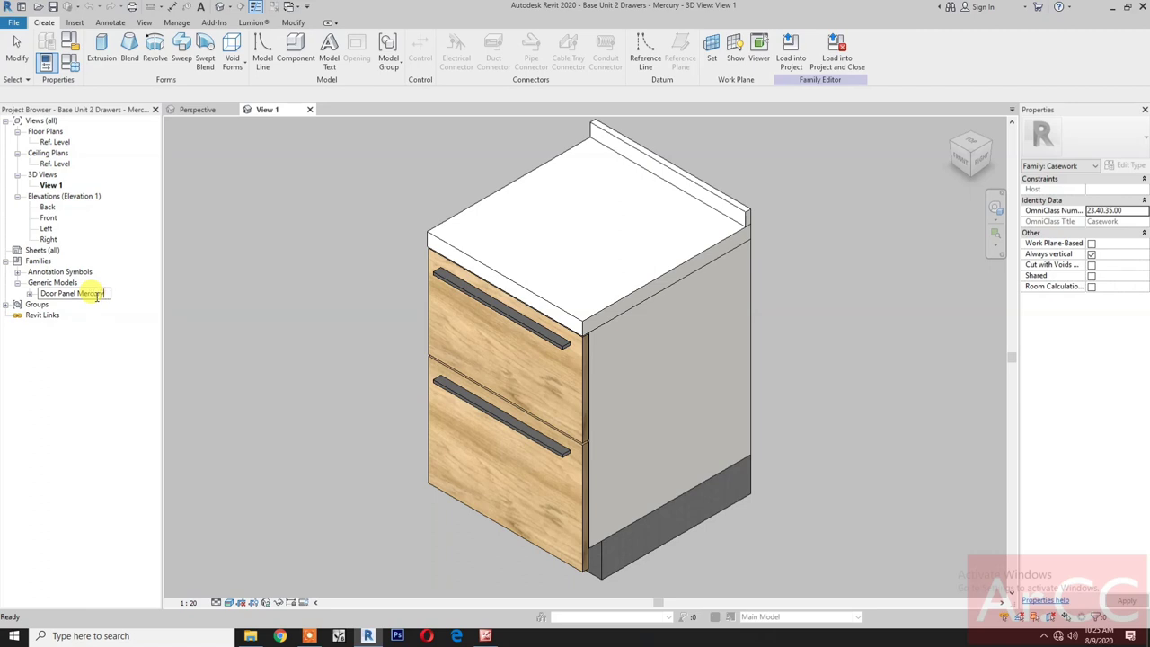
click(30, 294)
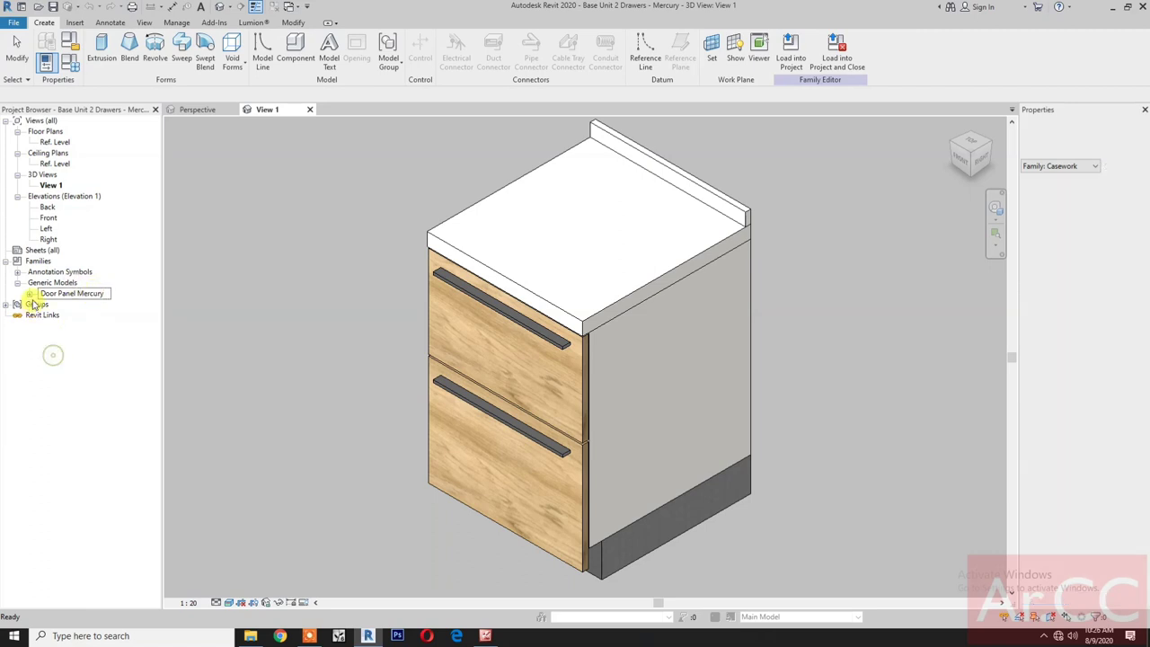
right_click(74, 306)
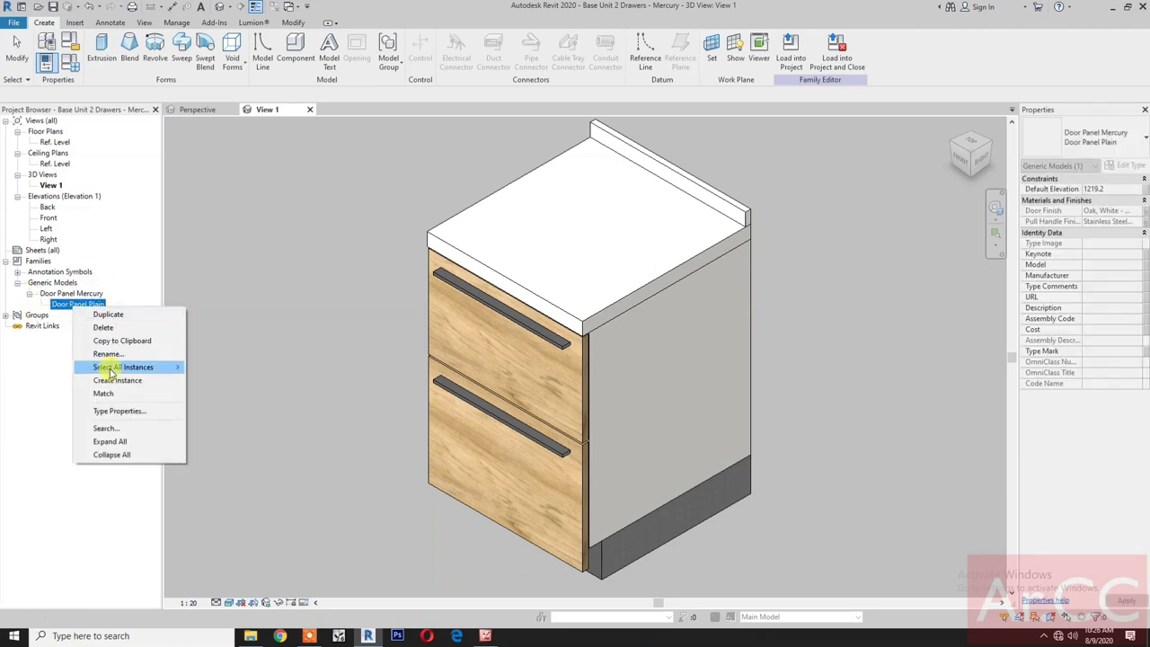
click(82, 352)
click(117, 367)
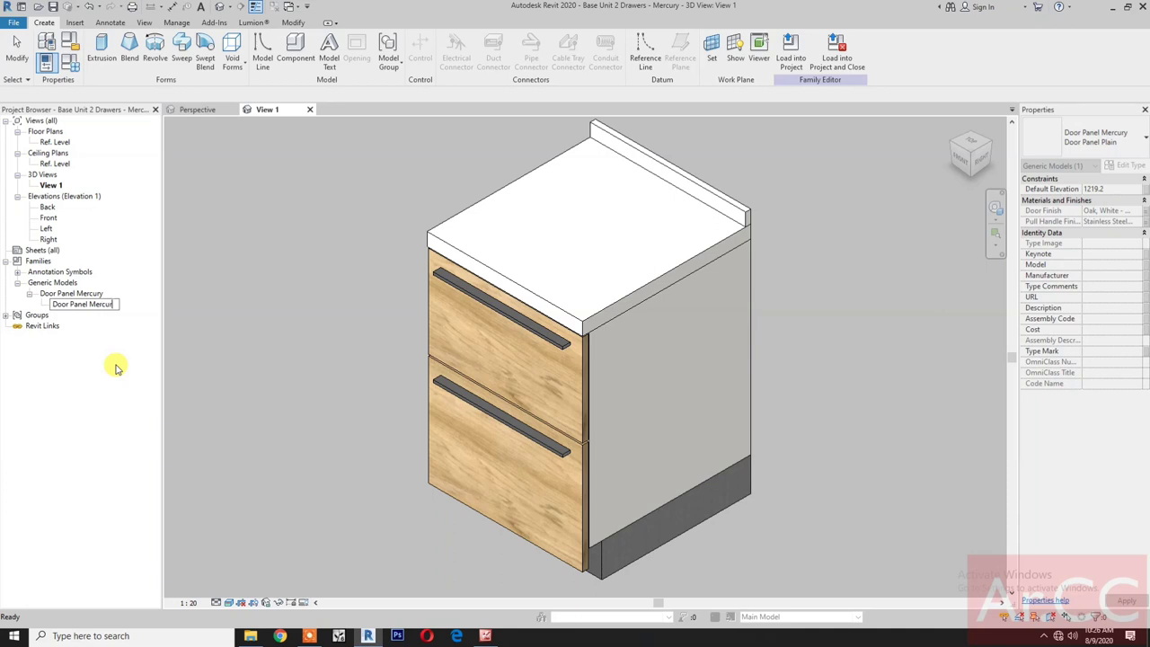
click(117, 368)
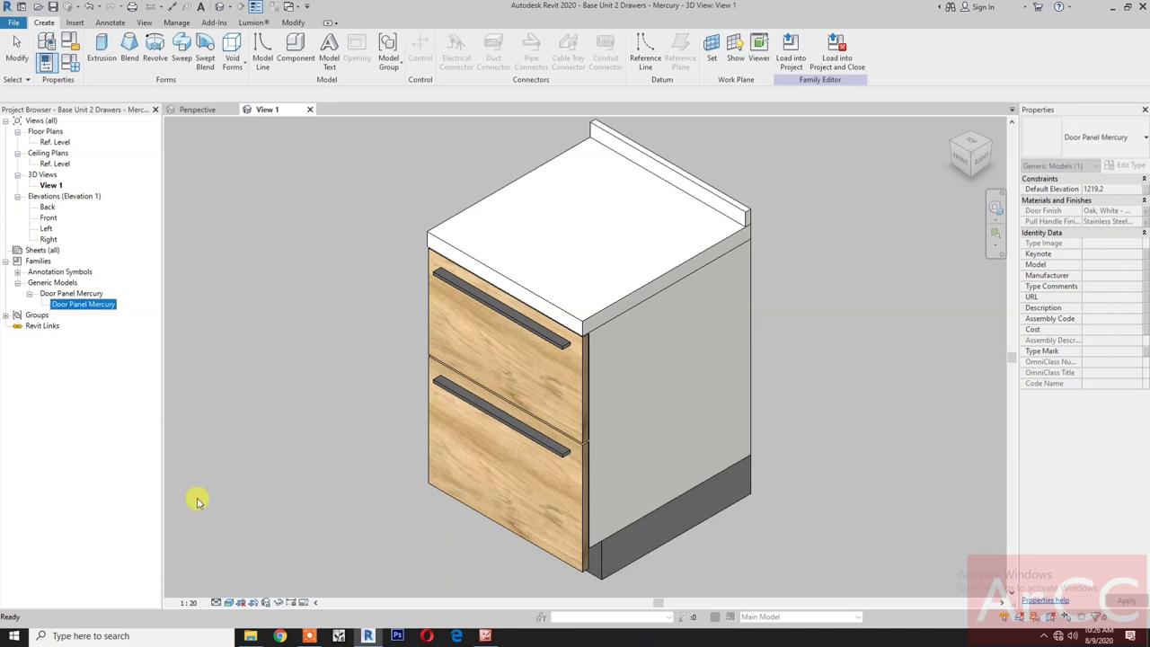
Switch to File Explorer and open the Door Panel Mercury family from the Desktop
click(246, 638)
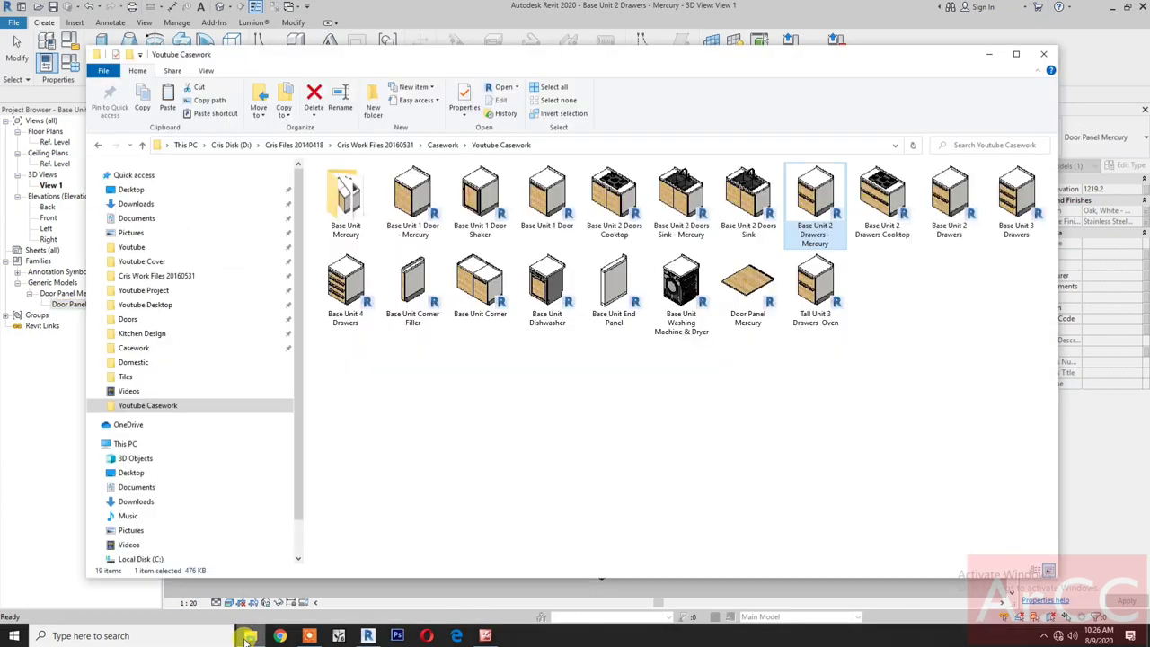
click(144, 191)
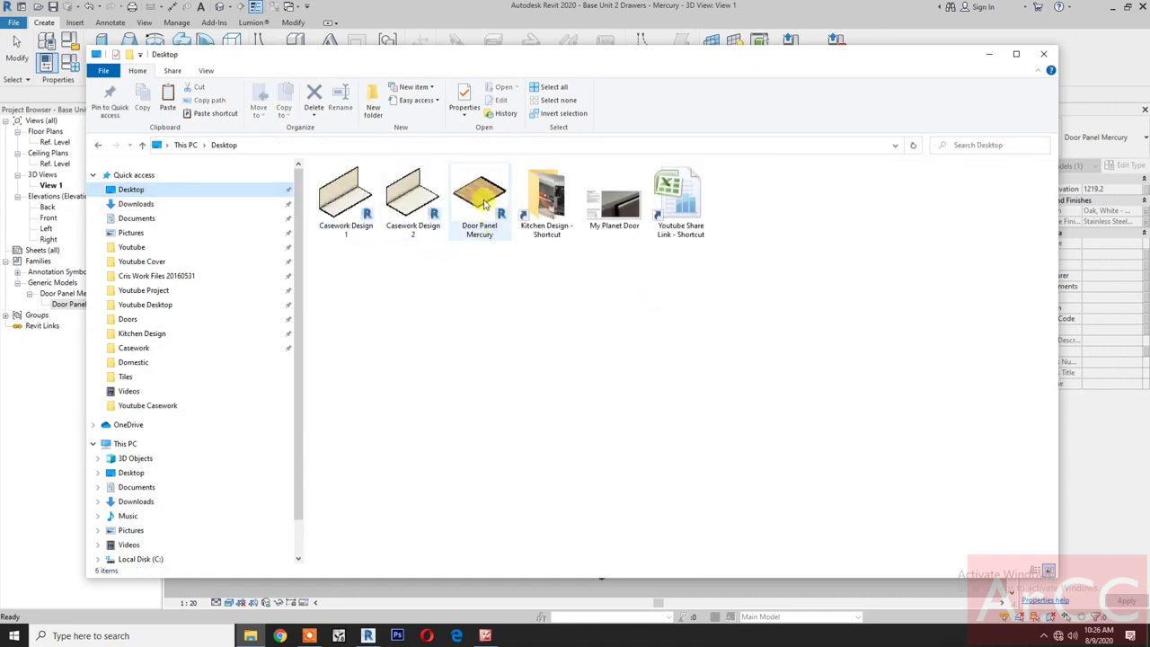
double_click(485, 205)
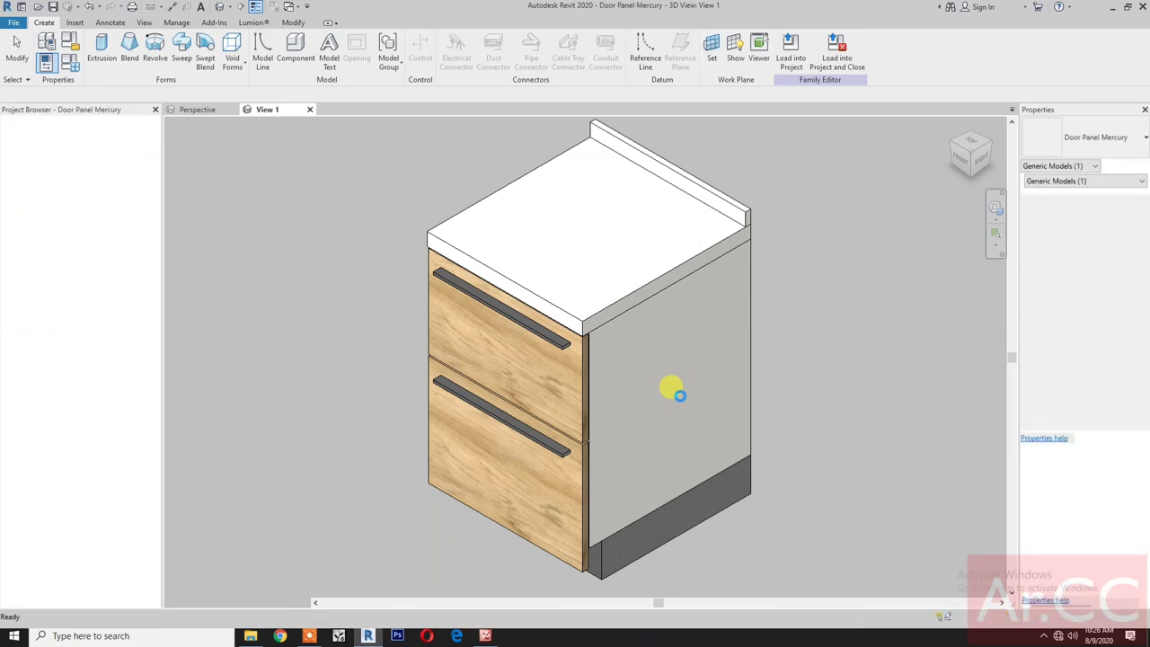
Load the door panel only into Base Unit 2 Drawers - Mercury.rfa, closing the panel family and overwriting the existing version
click(818, 59)
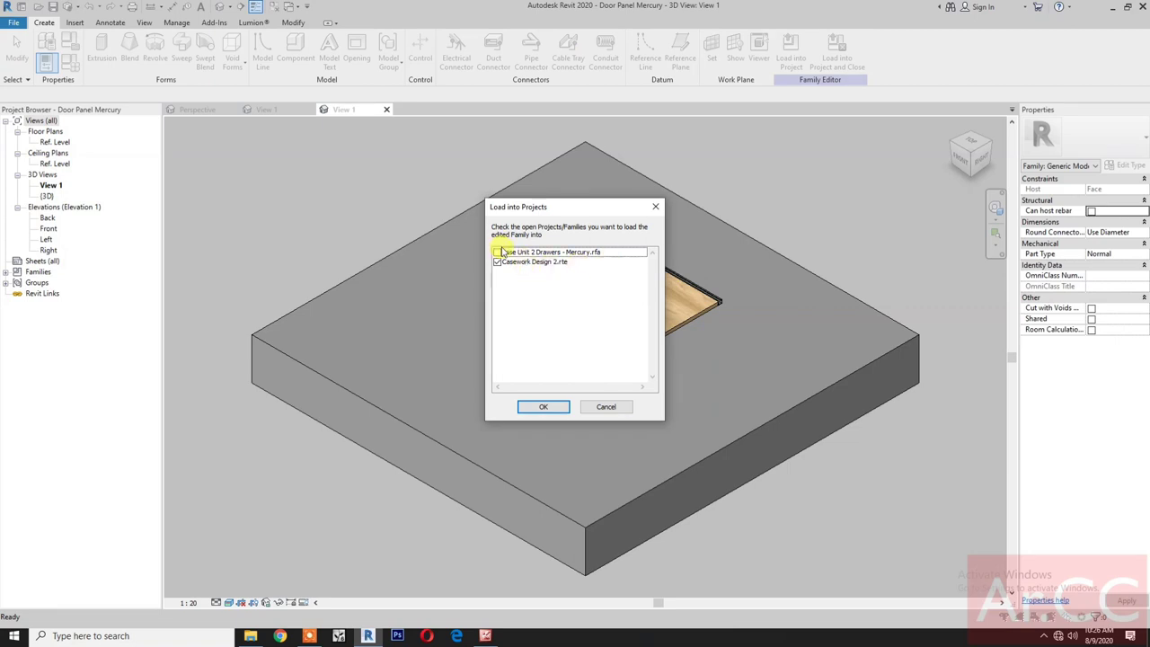
click(497, 254)
click(497, 262)
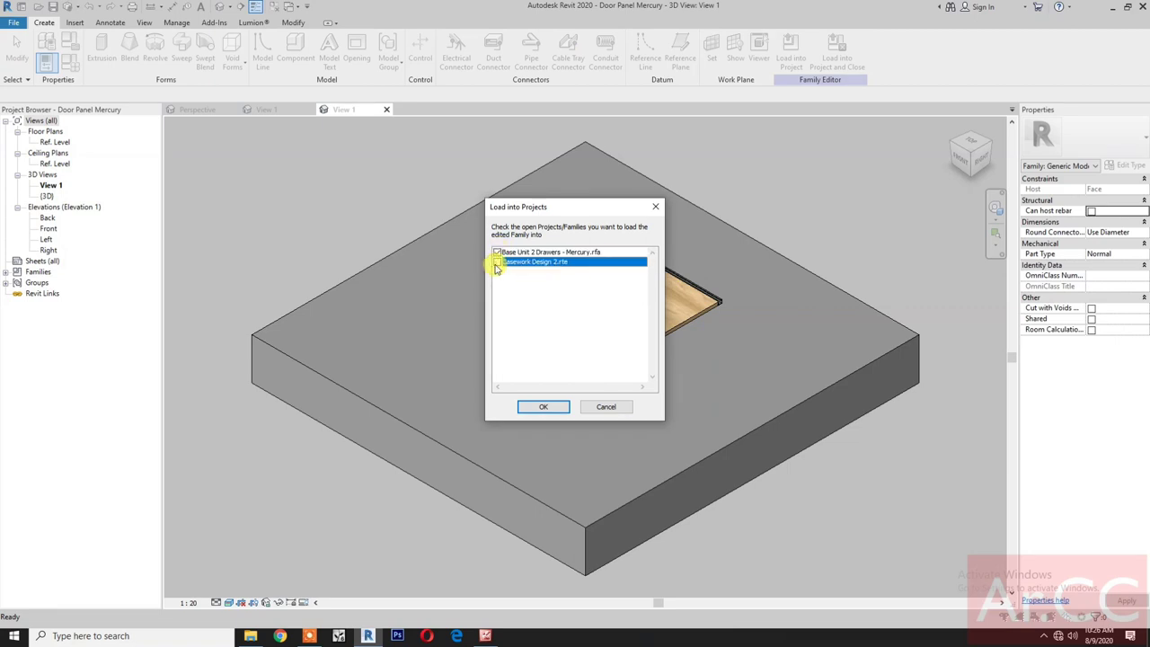
click(542, 409)
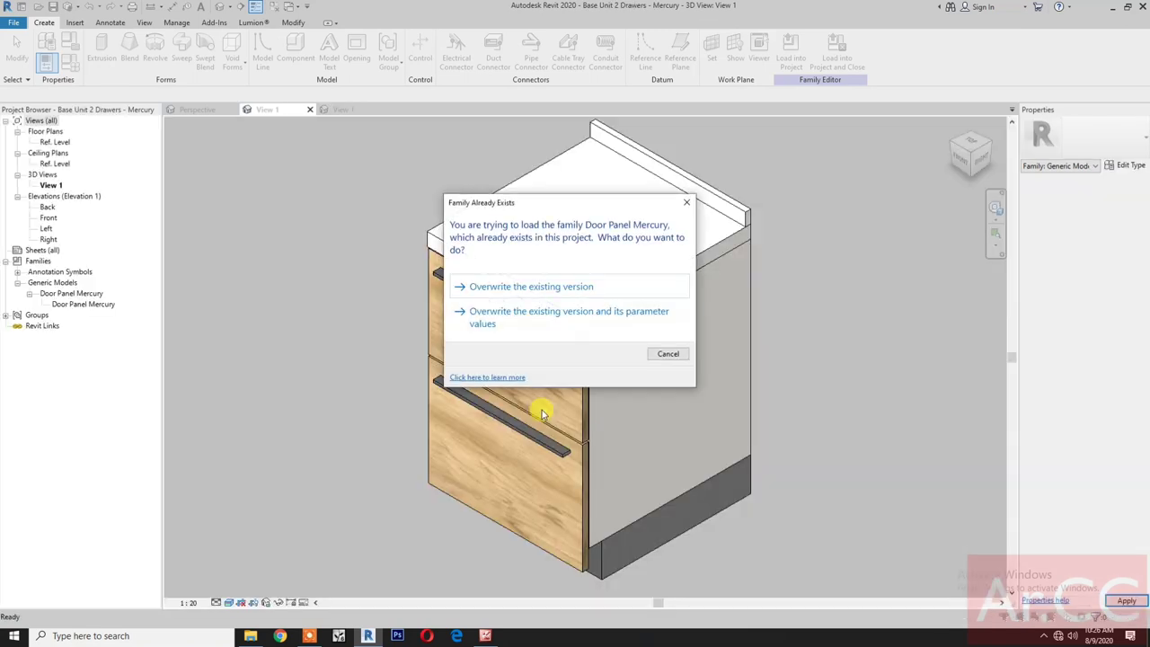
click(521, 287)
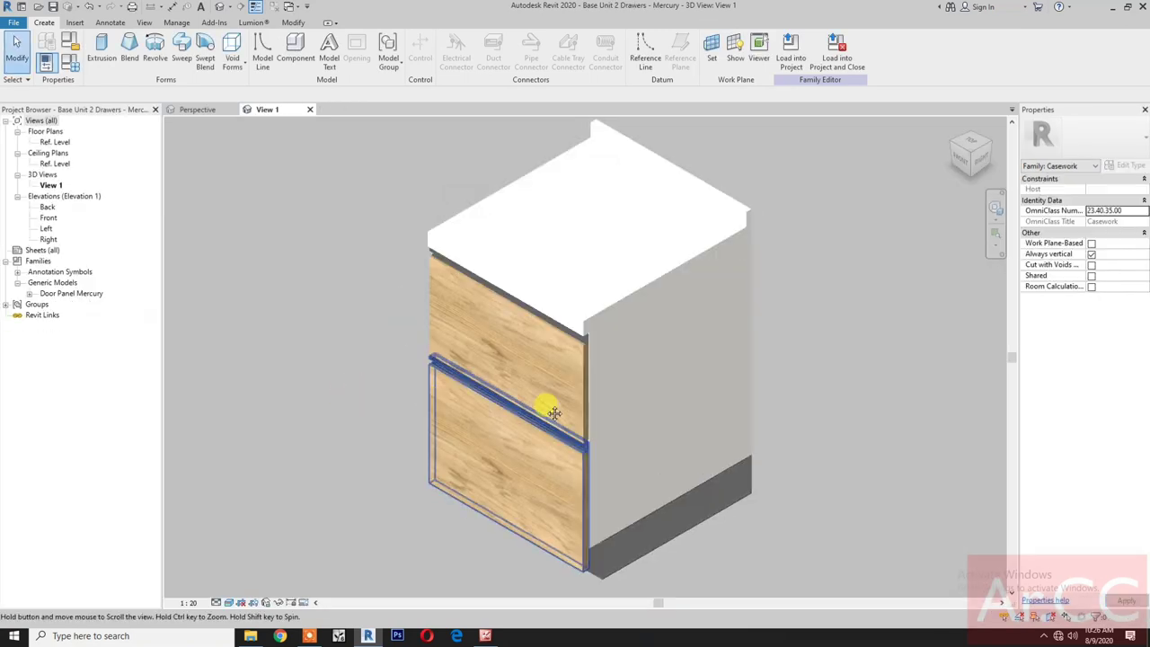
Test the drawer unit's flexing by applying a width of 800 mm and restoring its original width
click(72, 67)
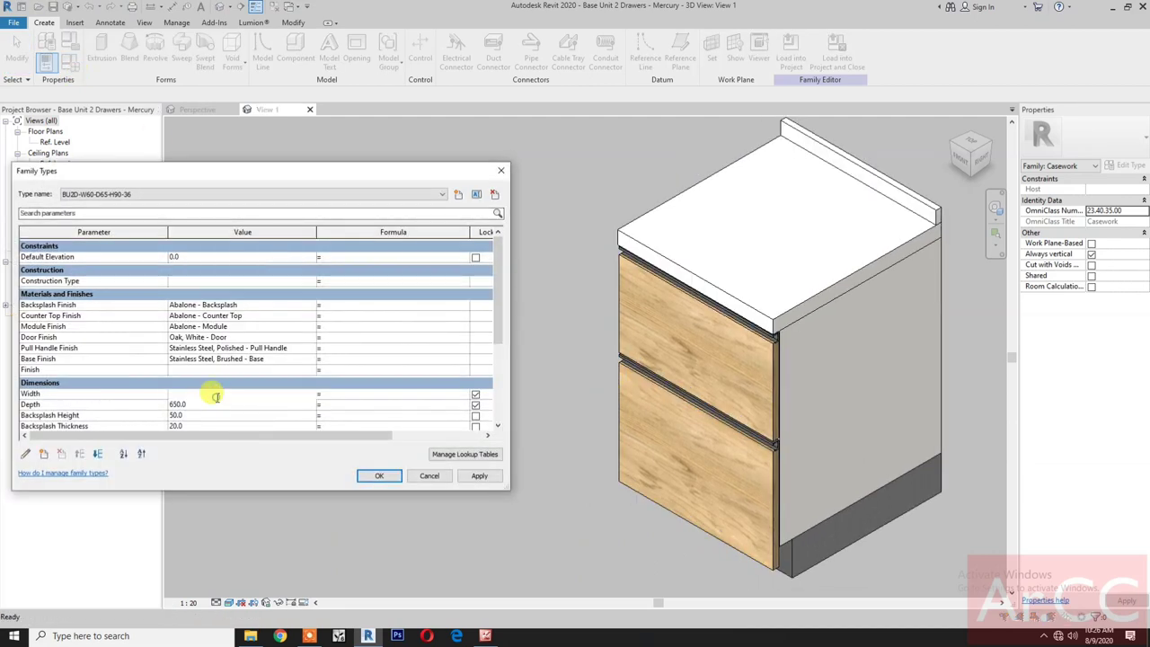
click(215, 397)
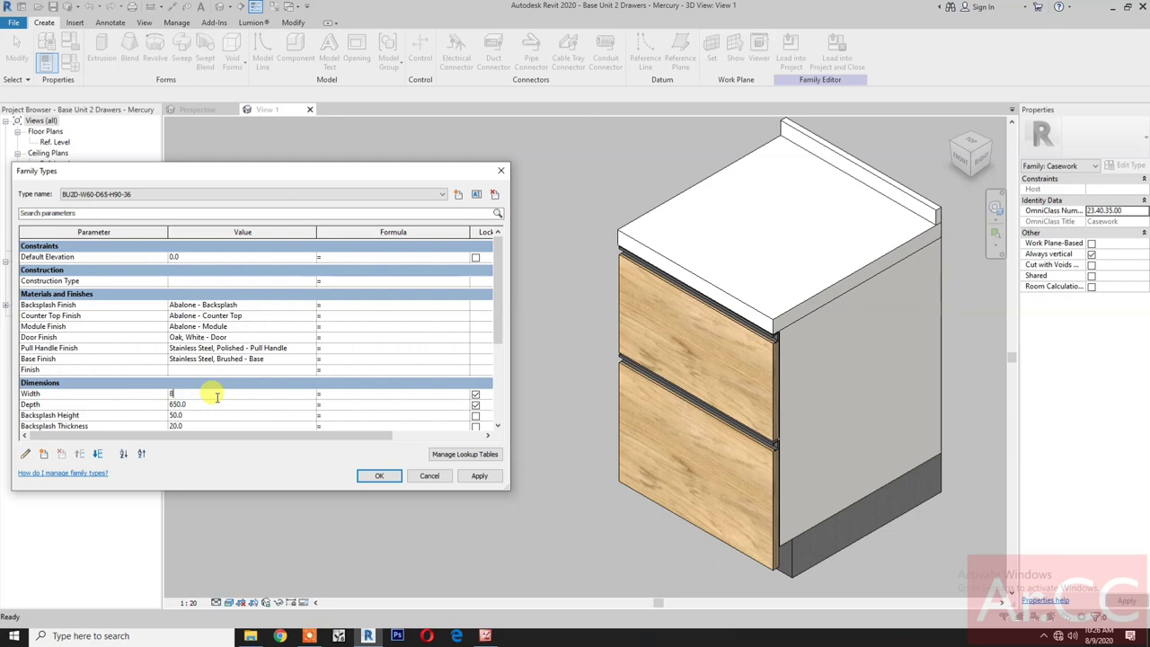
text(800)
click(480, 477)
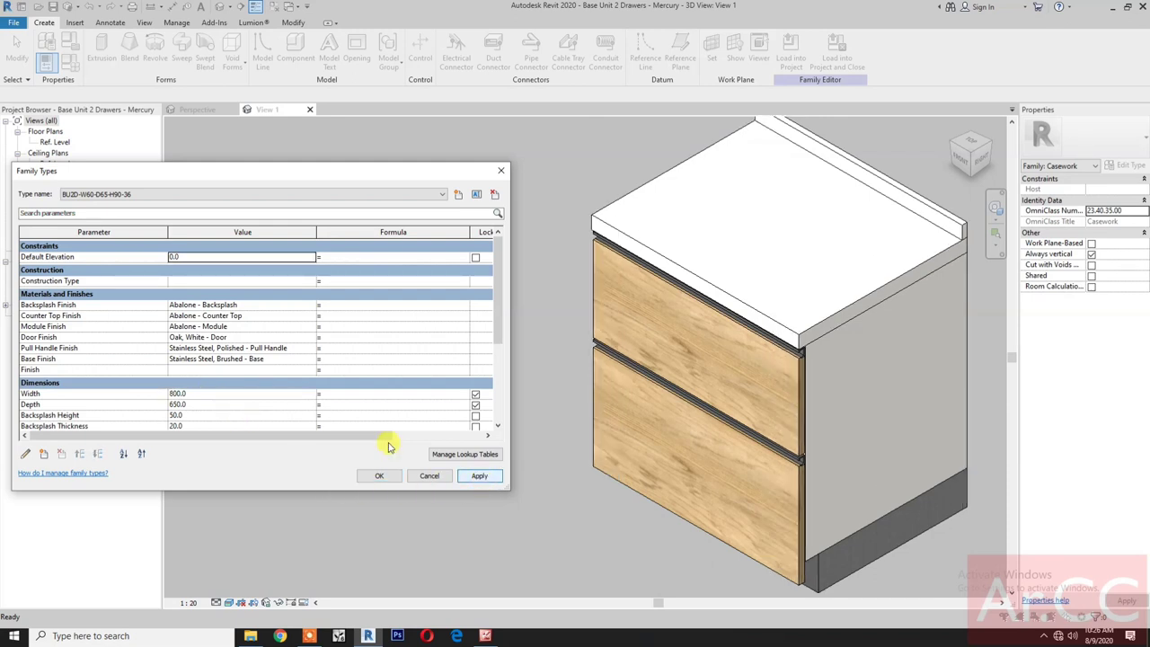
click(214, 396)
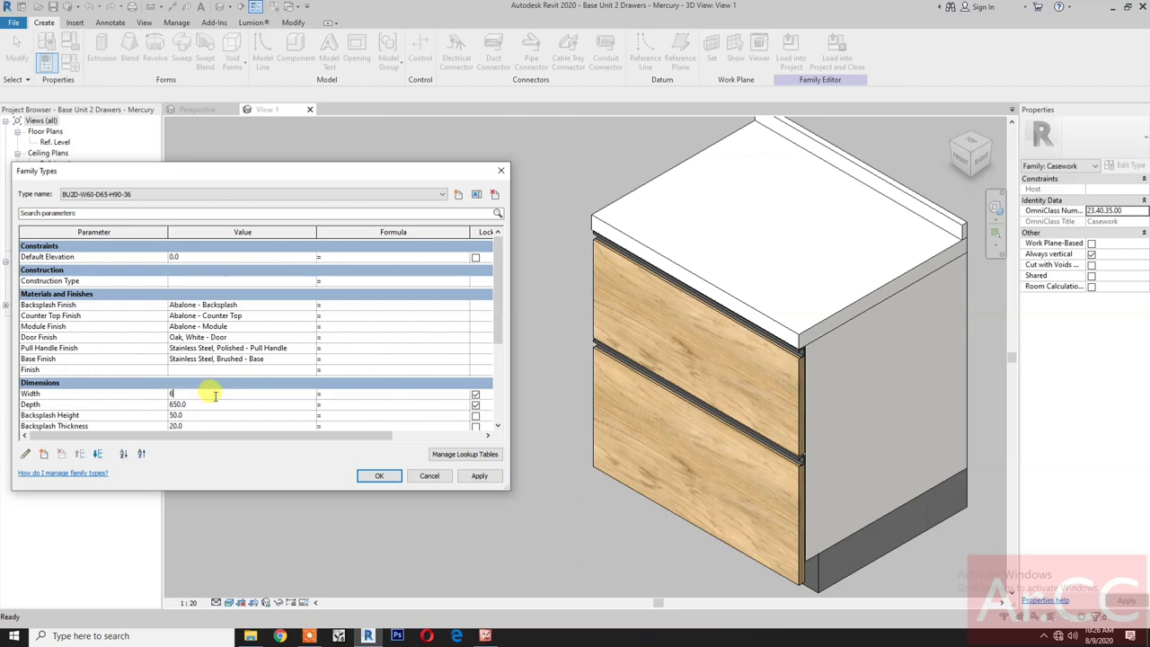
click(364, 477)
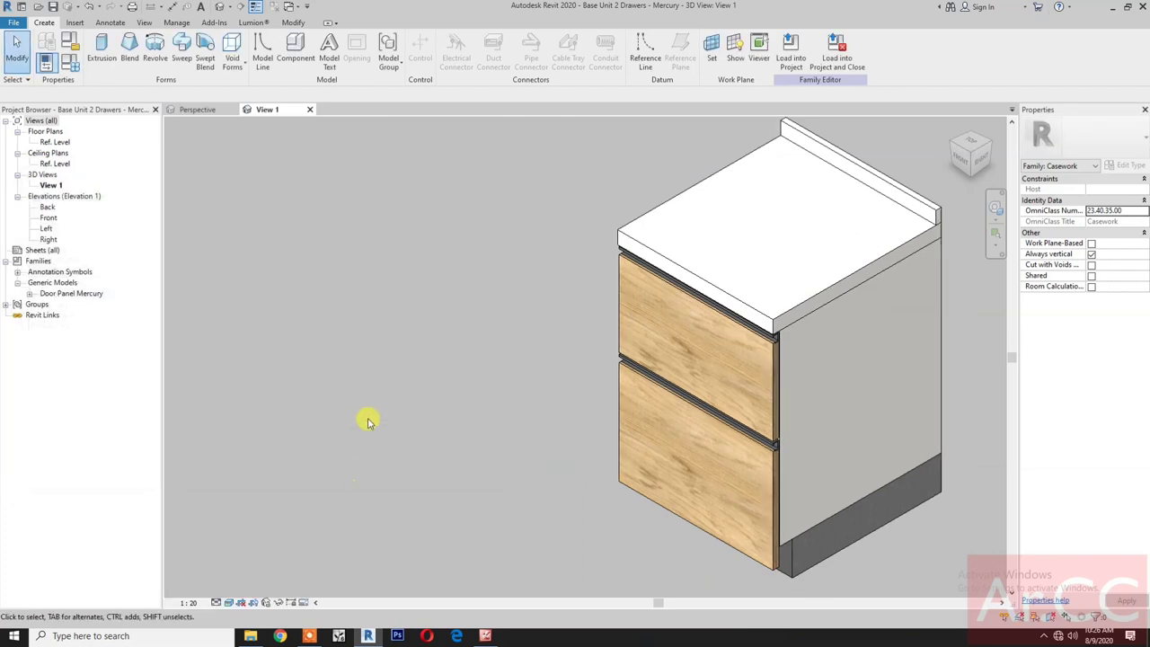
Save the drawer unit family with the whole unit fitted in view
right_click(368, 419)
click(408, 353)
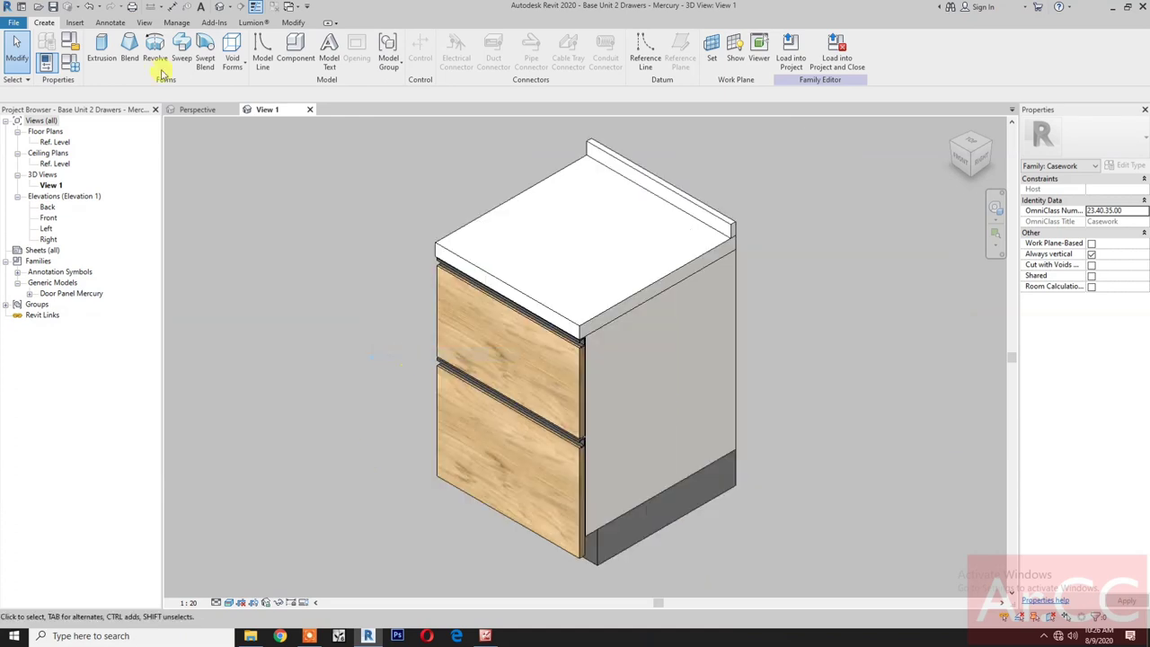
click(53, 6)
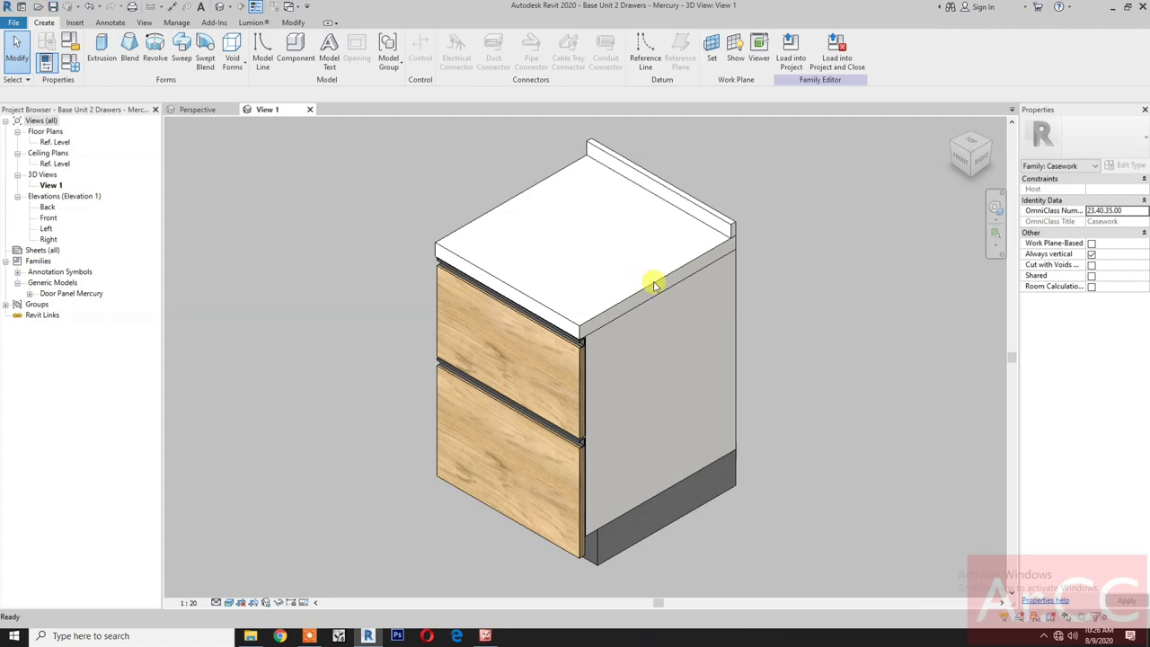
Load the family into Casework Design 2 while closing it, and place a BU2D-W60-D65-H90-36 unit beside the sink cabinet, its drawers facing away from the wall
click(833, 59)
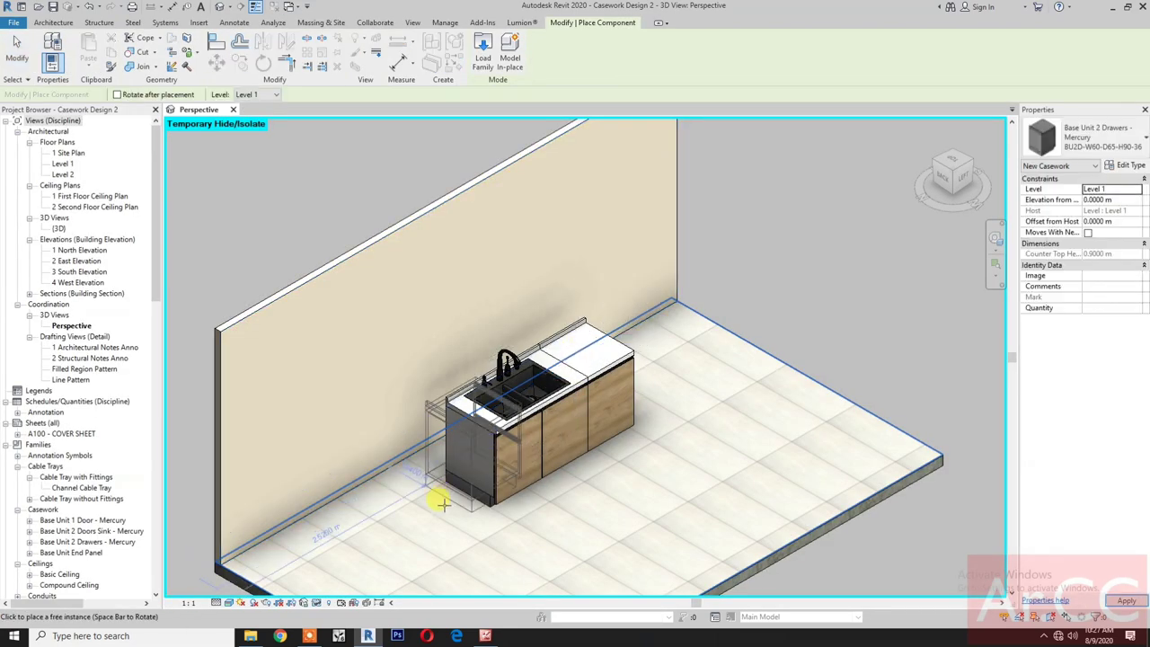
key(space)
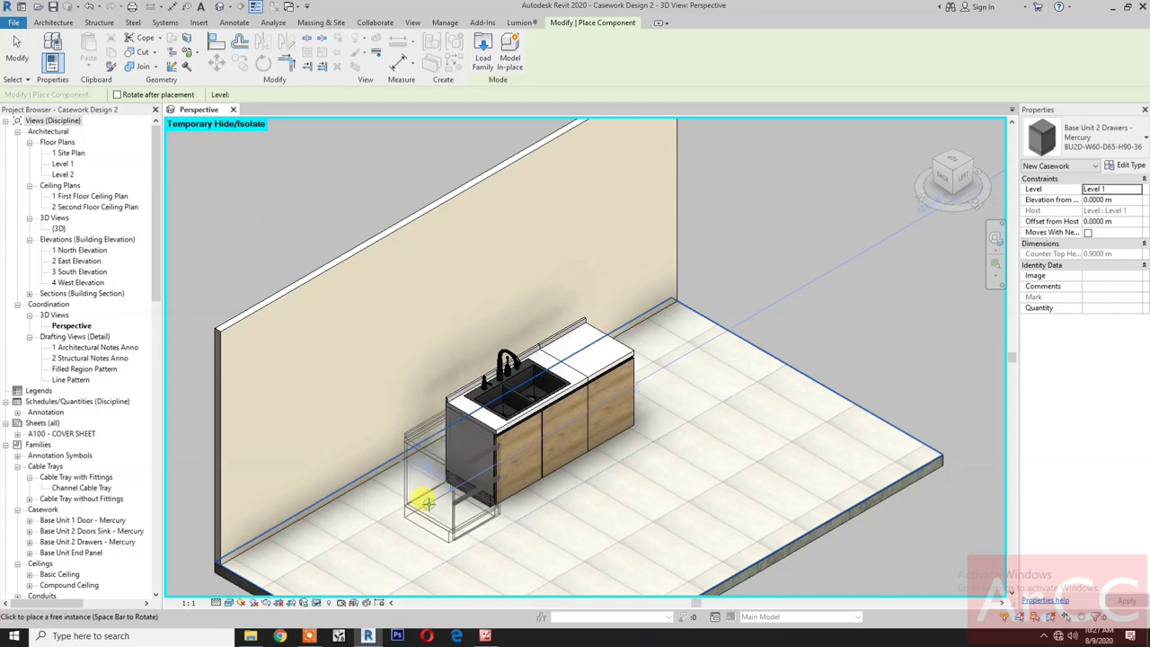
click(425, 503)
Align the drawer unit's backsplash and adjoining side with those of the sink cabinet so the two units sit flush
click(216, 45)
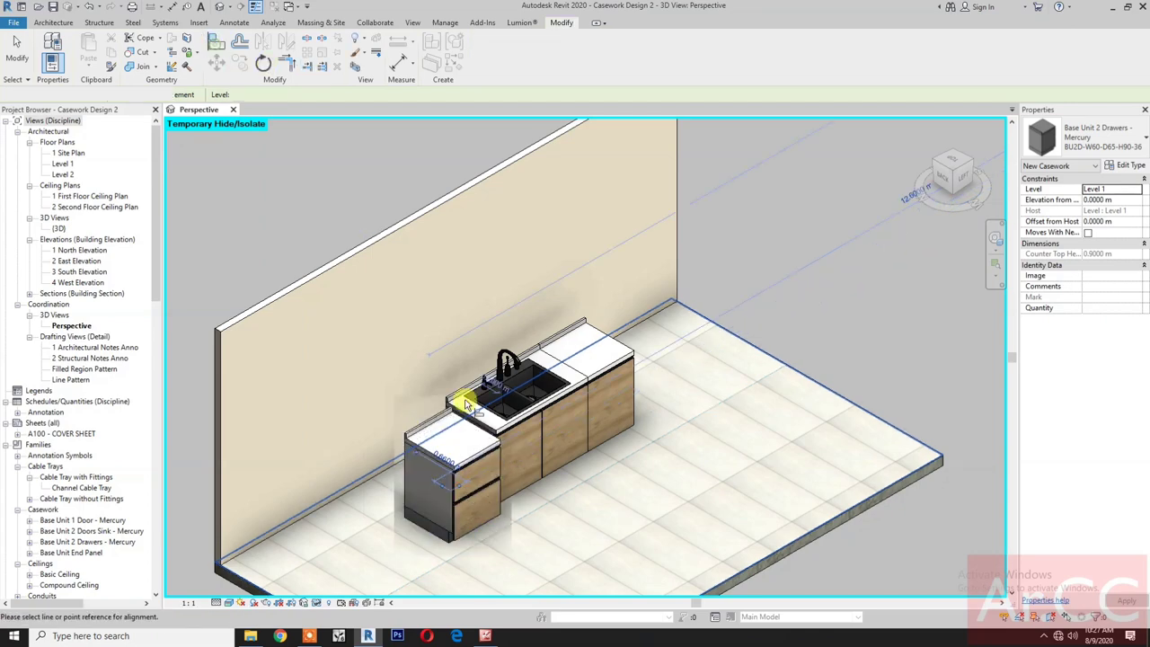
scroll(449, 399, up, 4)
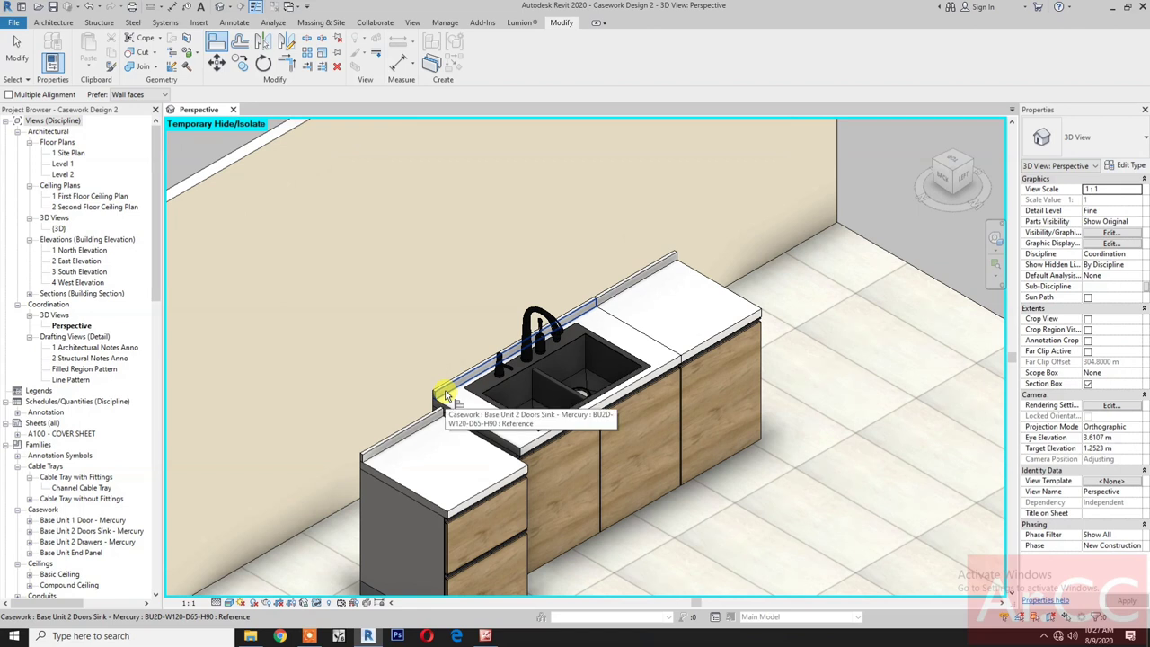
click(444, 396)
click(432, 425)
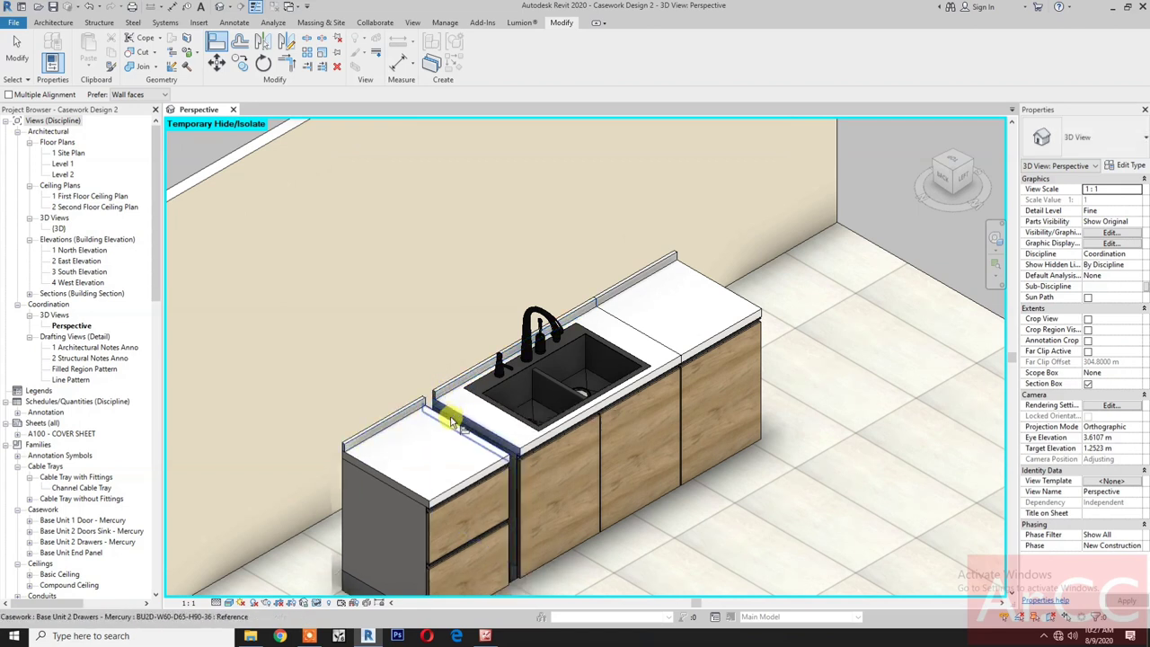
click(454, 426)
click(442, 467)
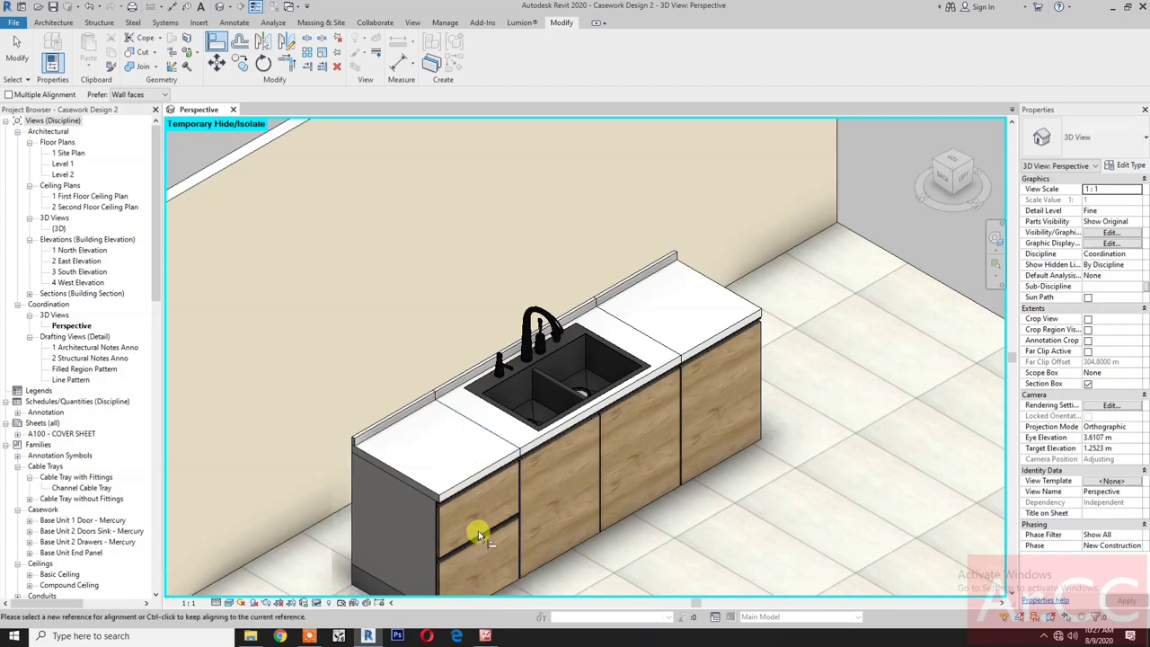
scroll(638, 382, down, 5)
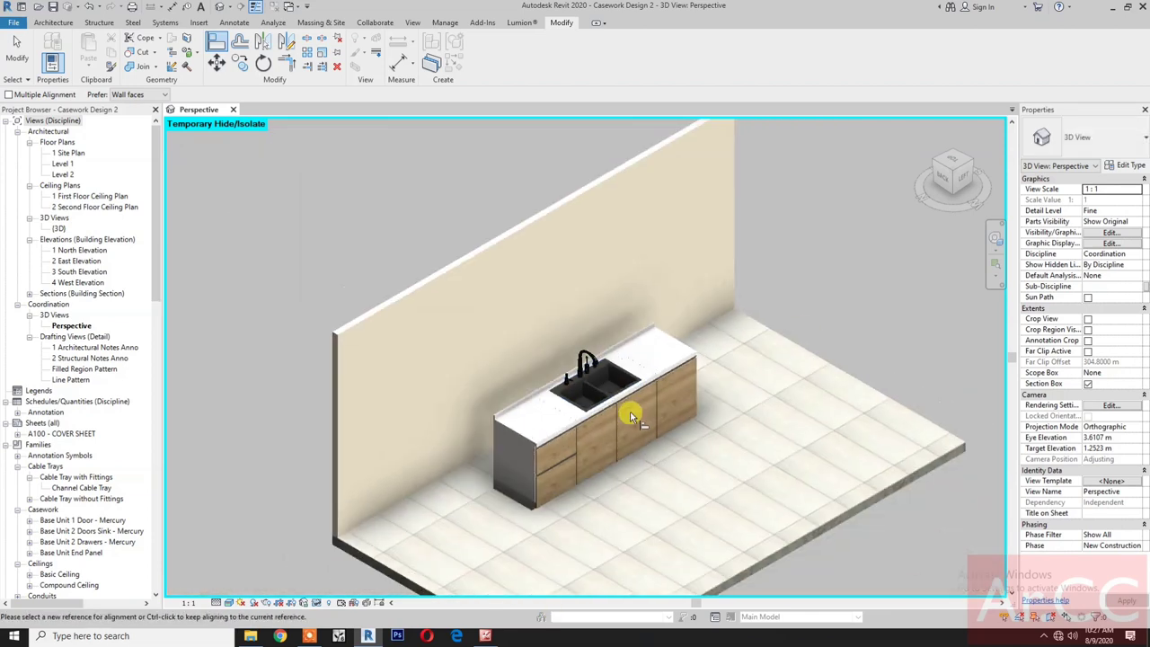
key(Escape)
key(Escape)
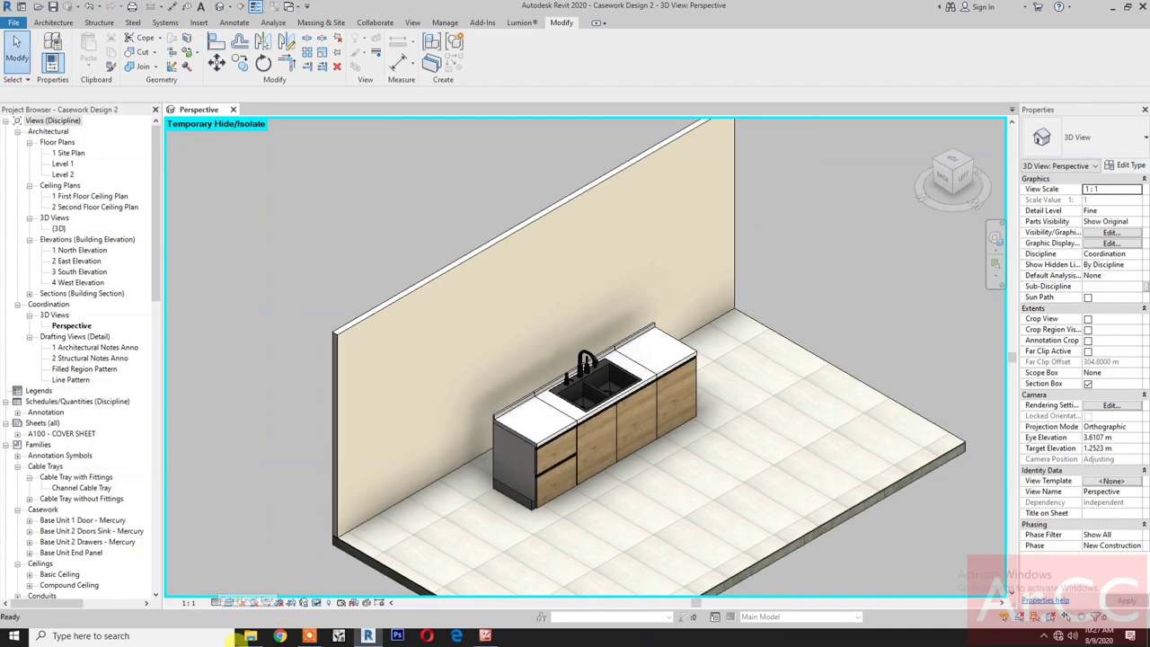
Switch to File Explorer and make a copy of the Base Unit Corner family file within the Youtube Casework folder
click(246, 637)
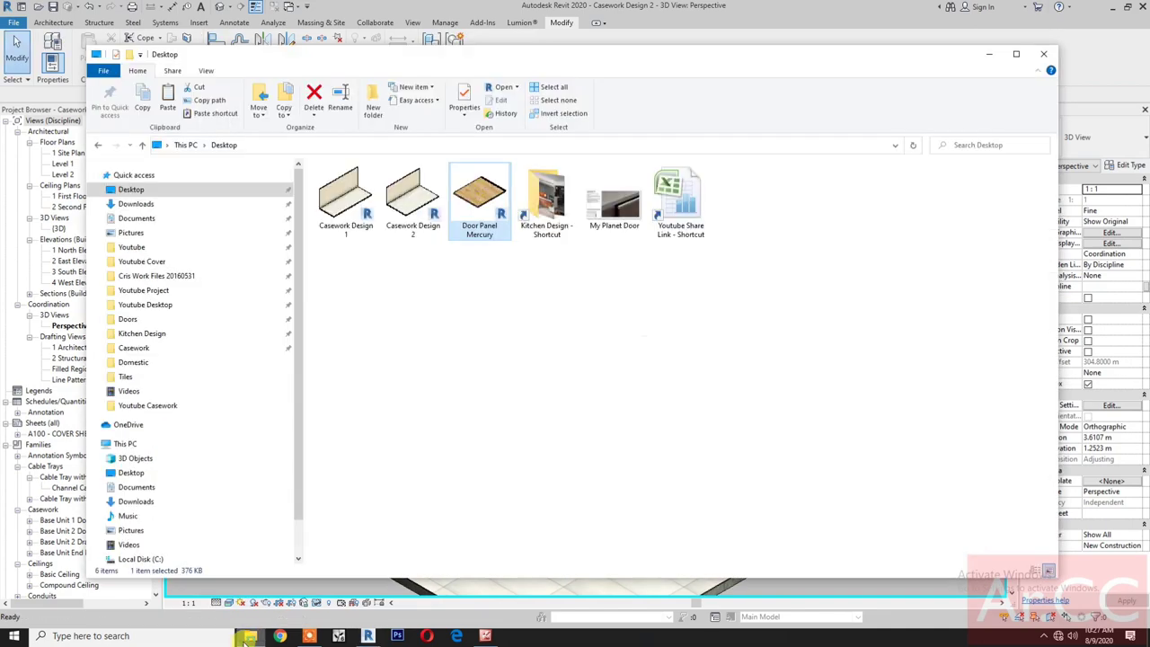
click(160, 407)
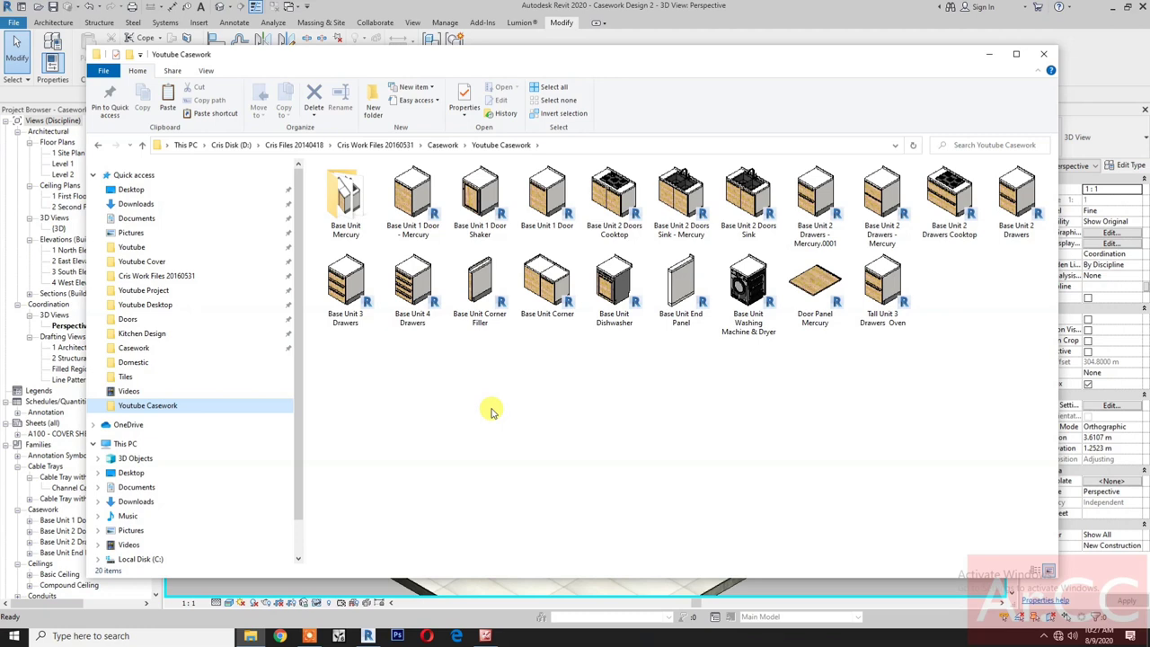
click(549, 291)
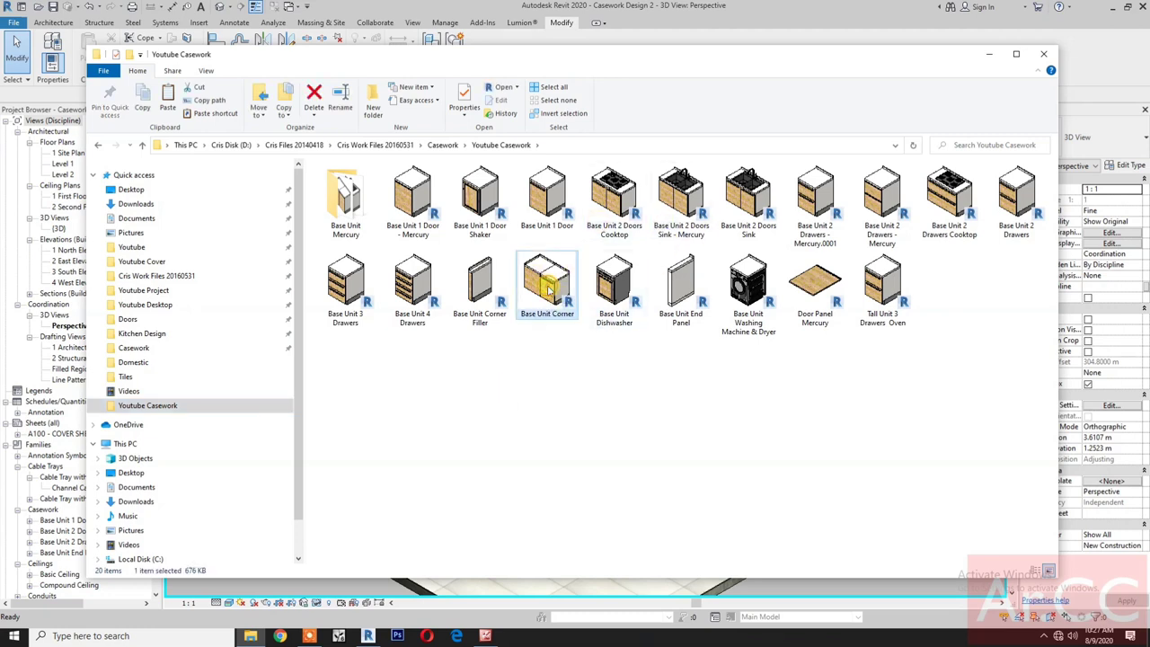
right_click(549, 288)
click(581, 476)
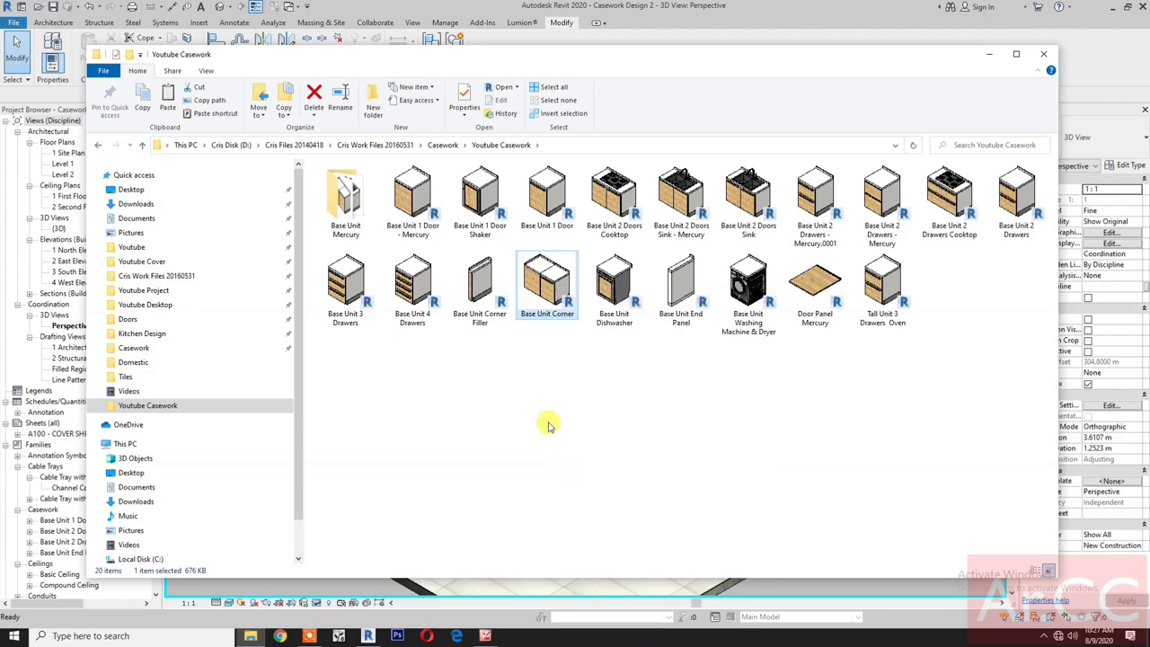
right_click(548, 423)
click(582, 507)
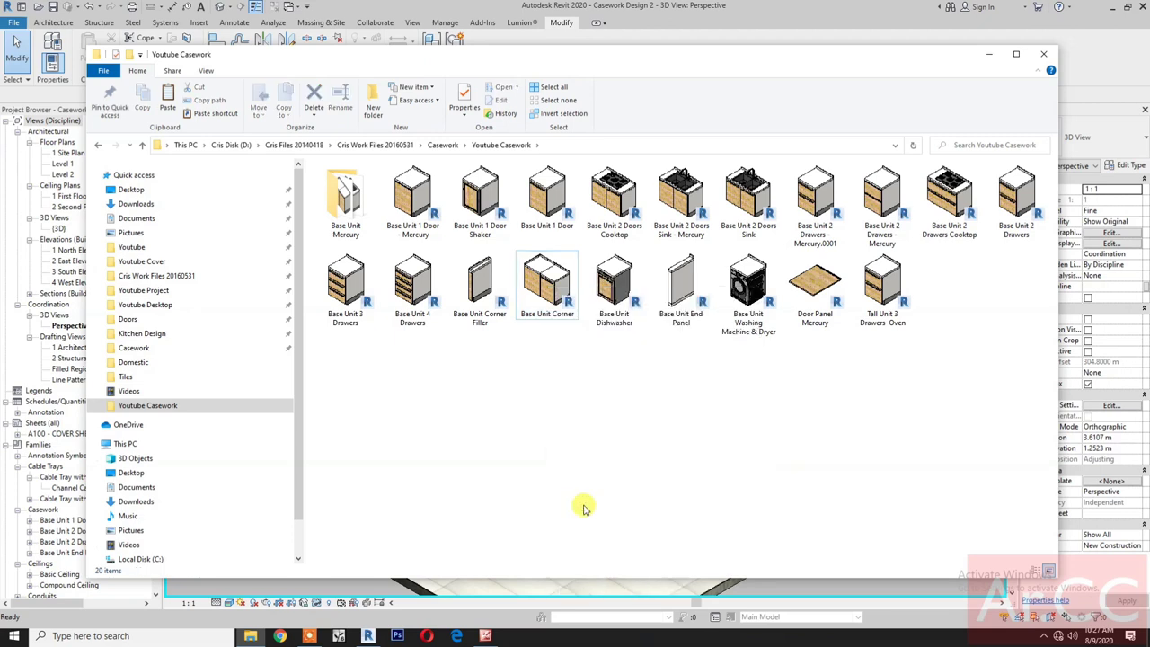
Rename the copied family file as Base Unit Corner - Mercury
click(468, 319)
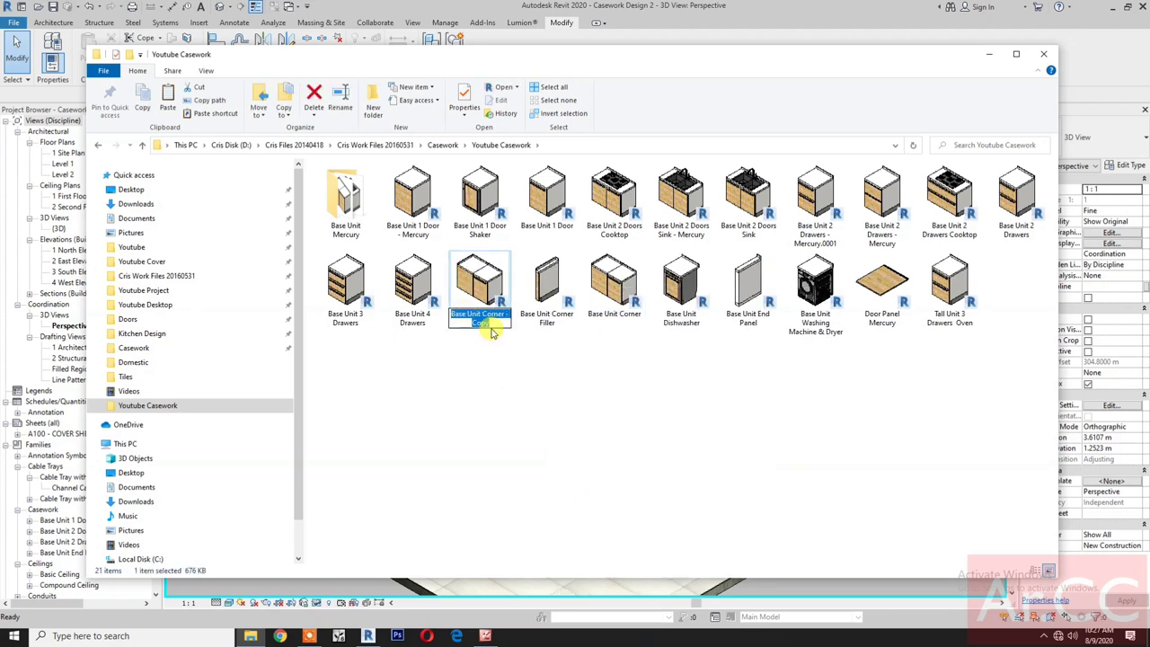
click(492, 327)
key(BackSpace)
key(BackSpace)
key(BackSpace)
key(BackSpace)
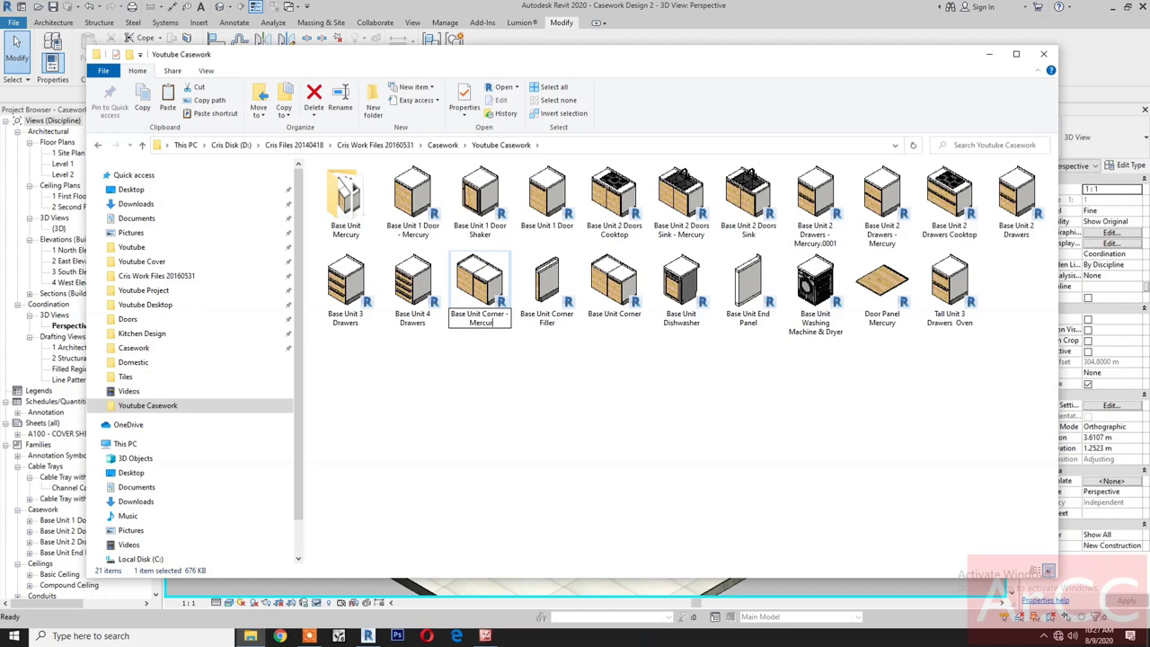
click(533, 410)
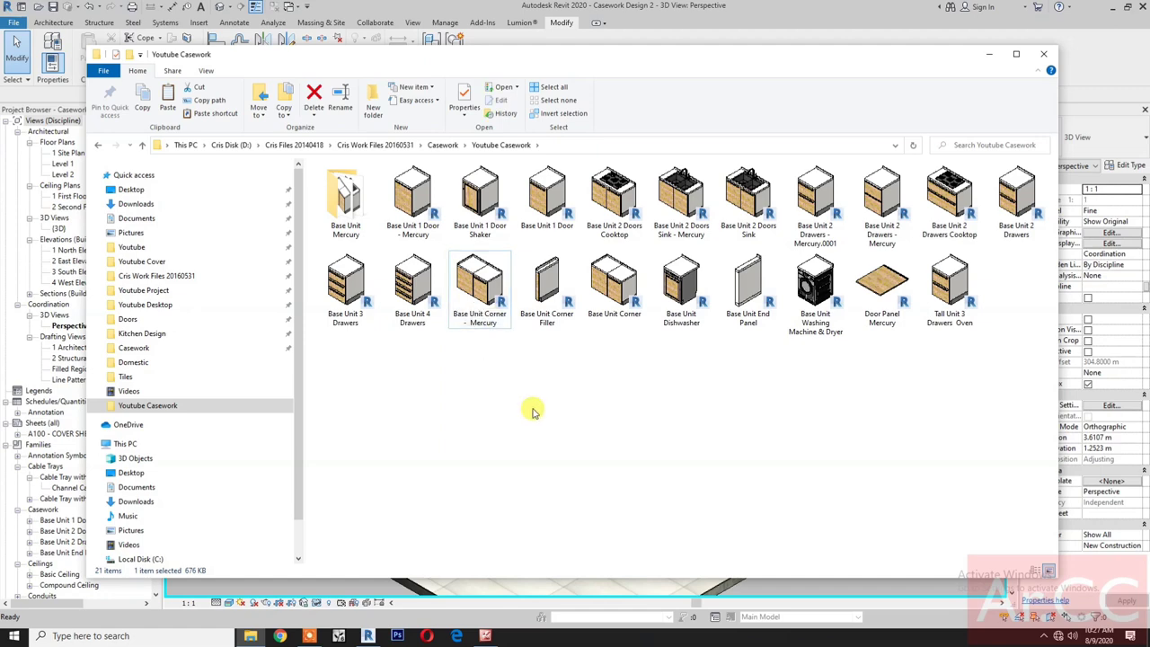
Open the Base Unit Corner - Mercury family in Revit and rename its nested Door Panel Plain family as Door Panel Mercury
click(478, 286)
key(alt+Tab)
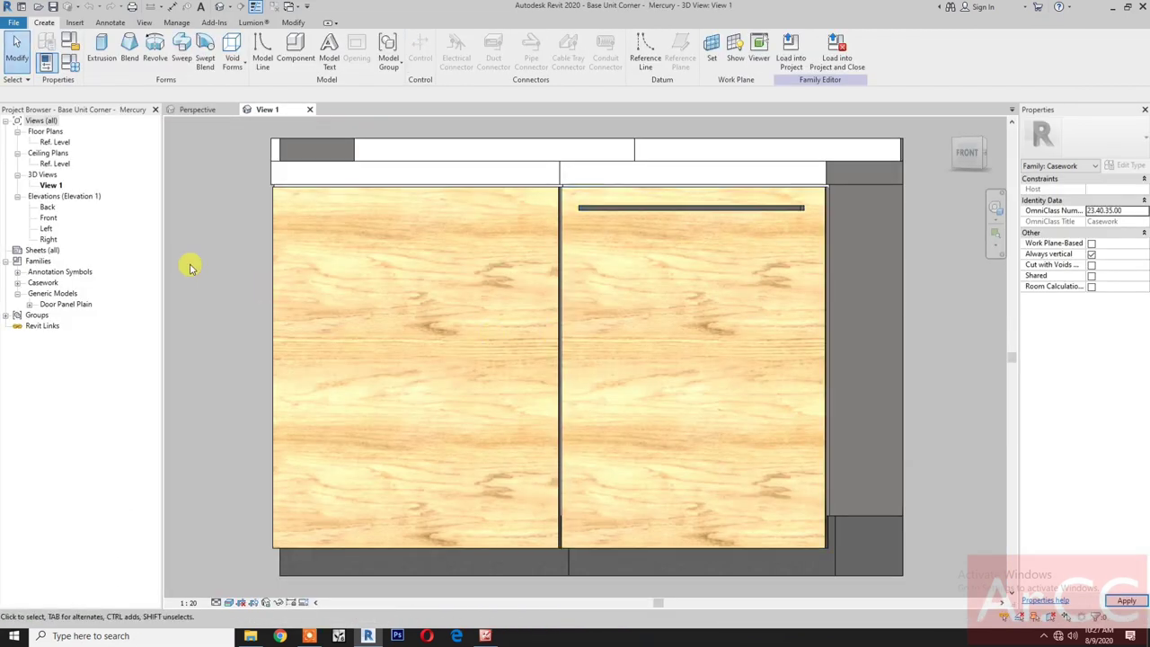
click(984, 141)
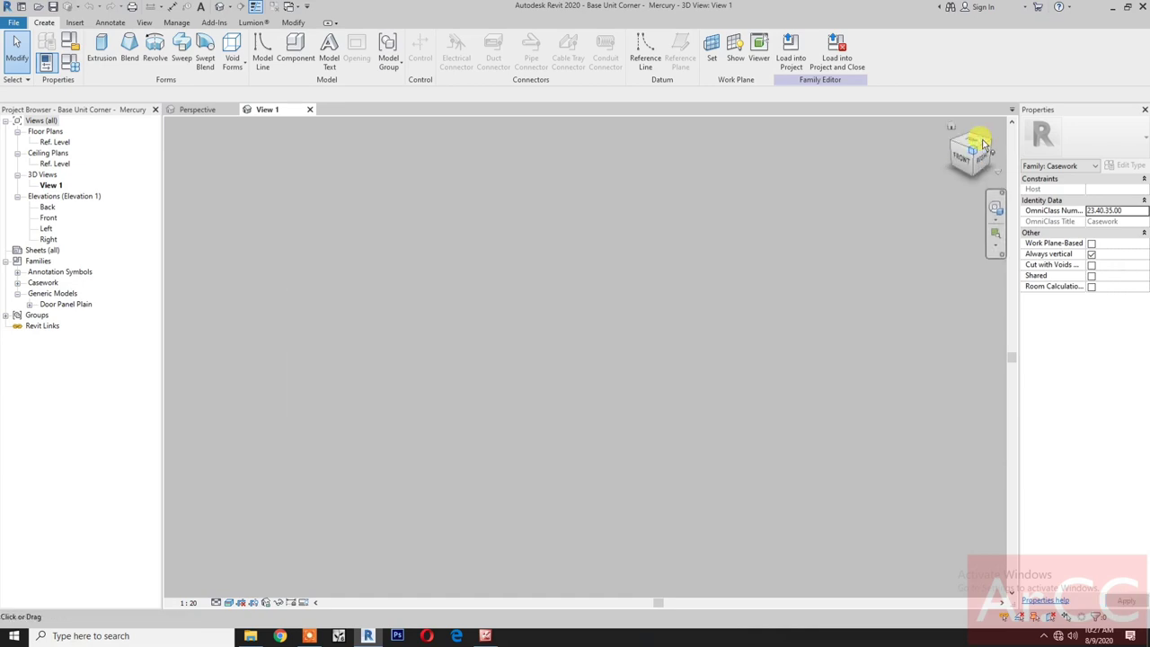
right_click(76, 310)
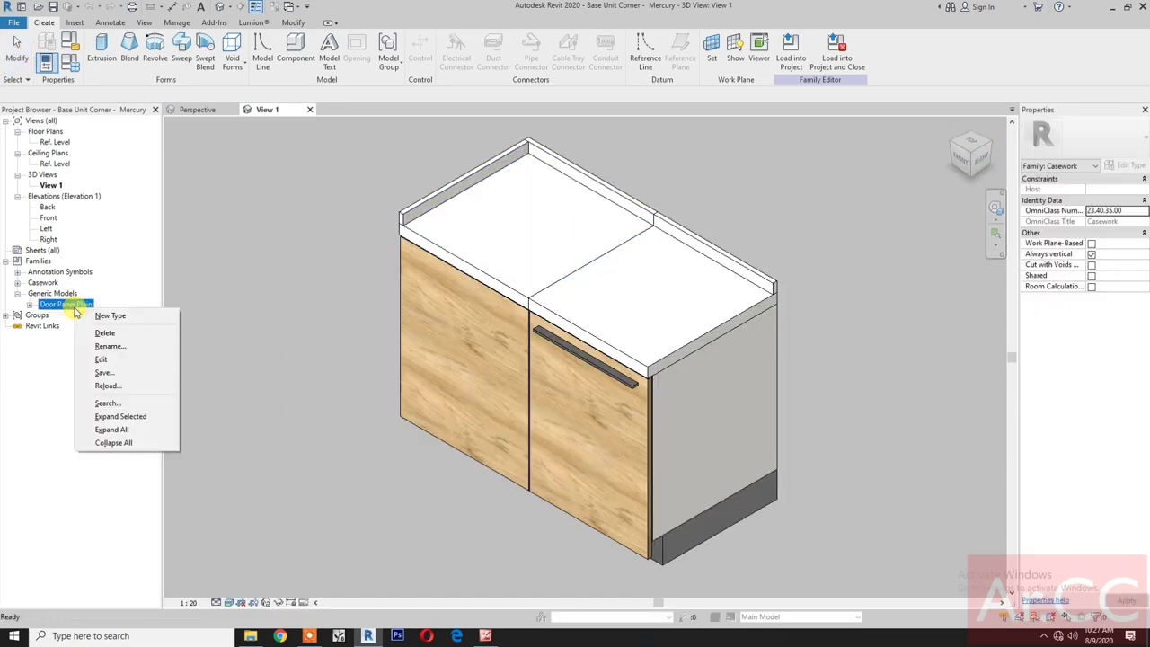
click(106, 347)
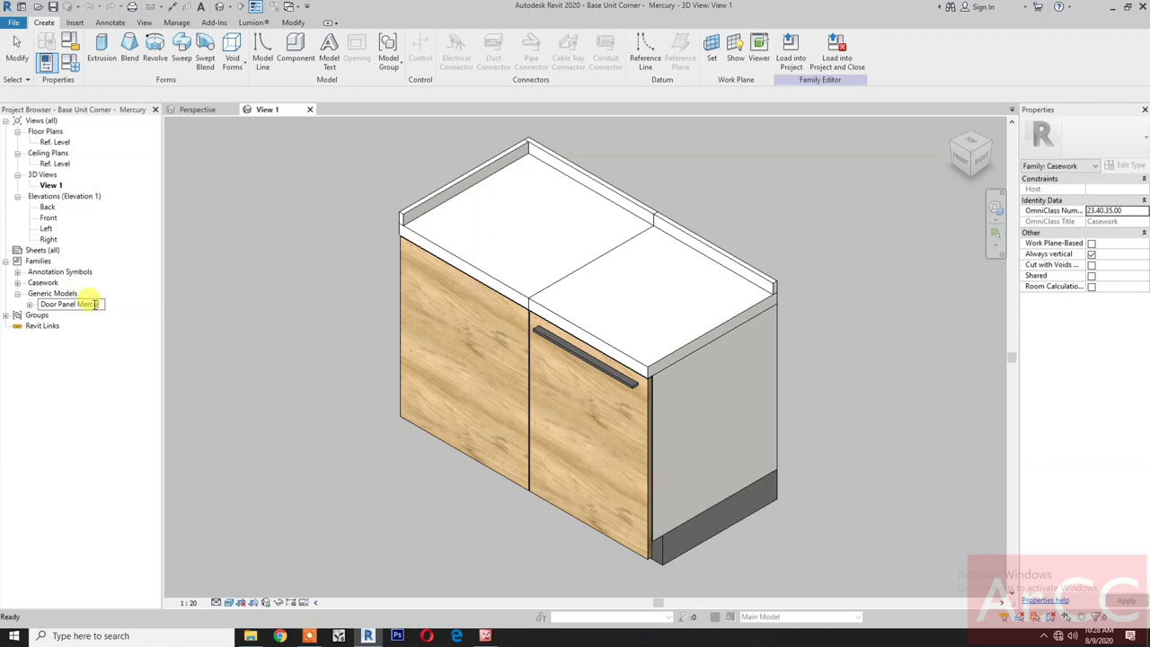
key(Return)
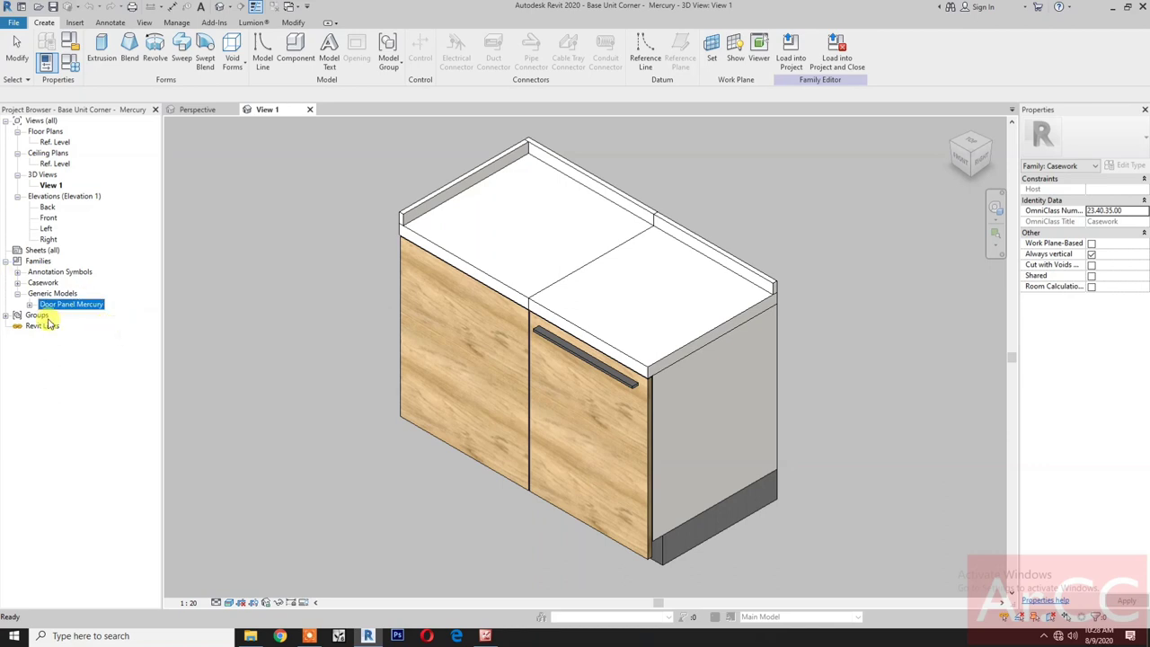
Rename the Door Panel Plain type inside the nested door panel family as Door Panel Mercury
click(30, 304)
right_click(86, 322)
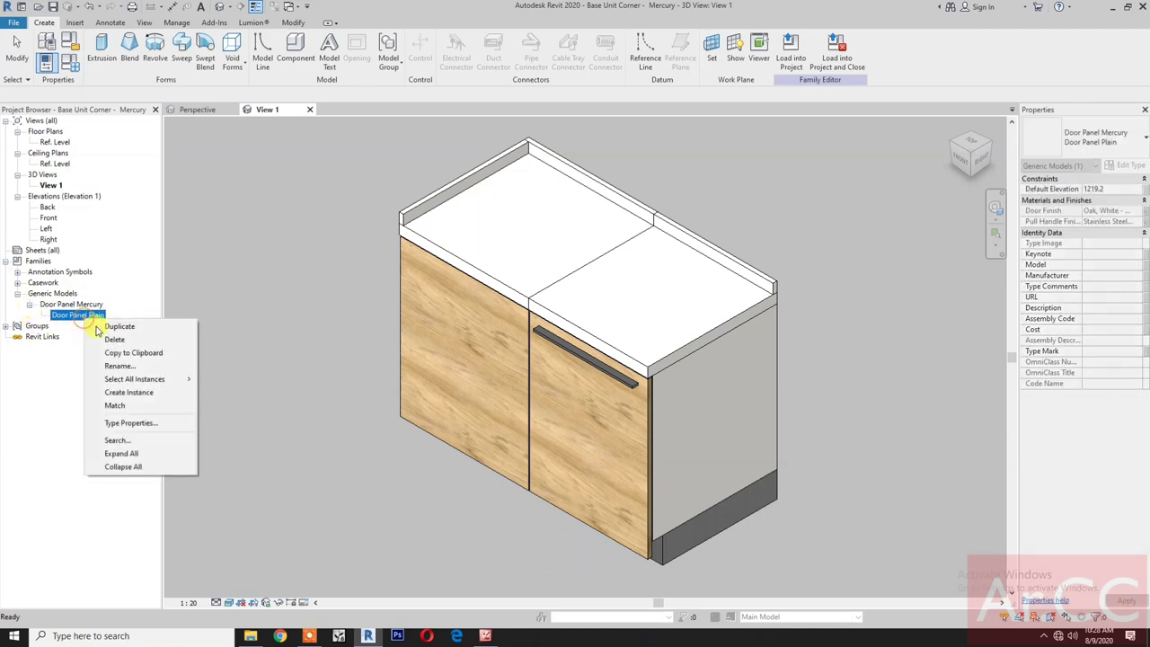
click(121, 366)
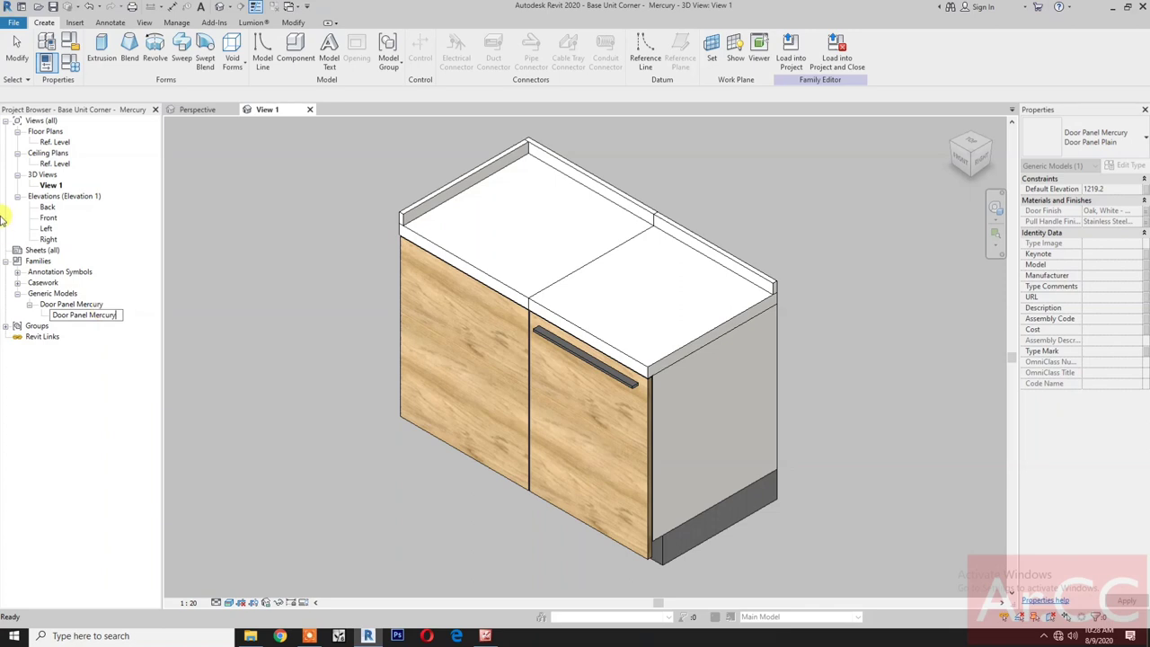
key(Return)
click(88, 306)
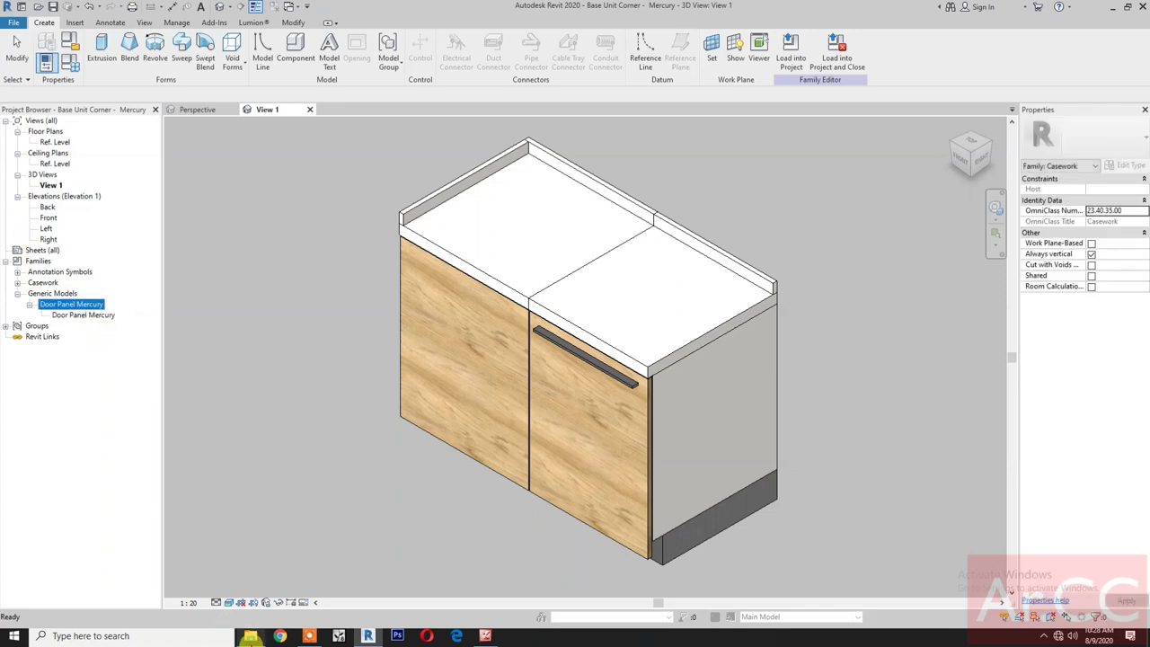
Open the Door Panel Mercury family file from the Desktop folder
click(251, 636)
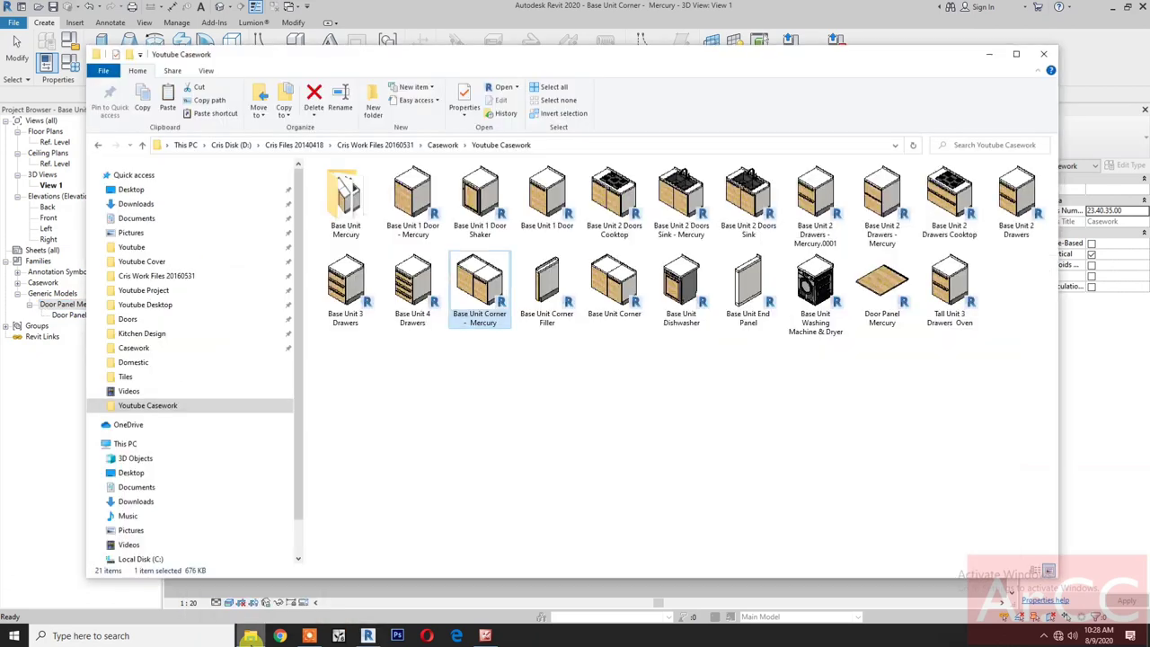
click(146, 190)
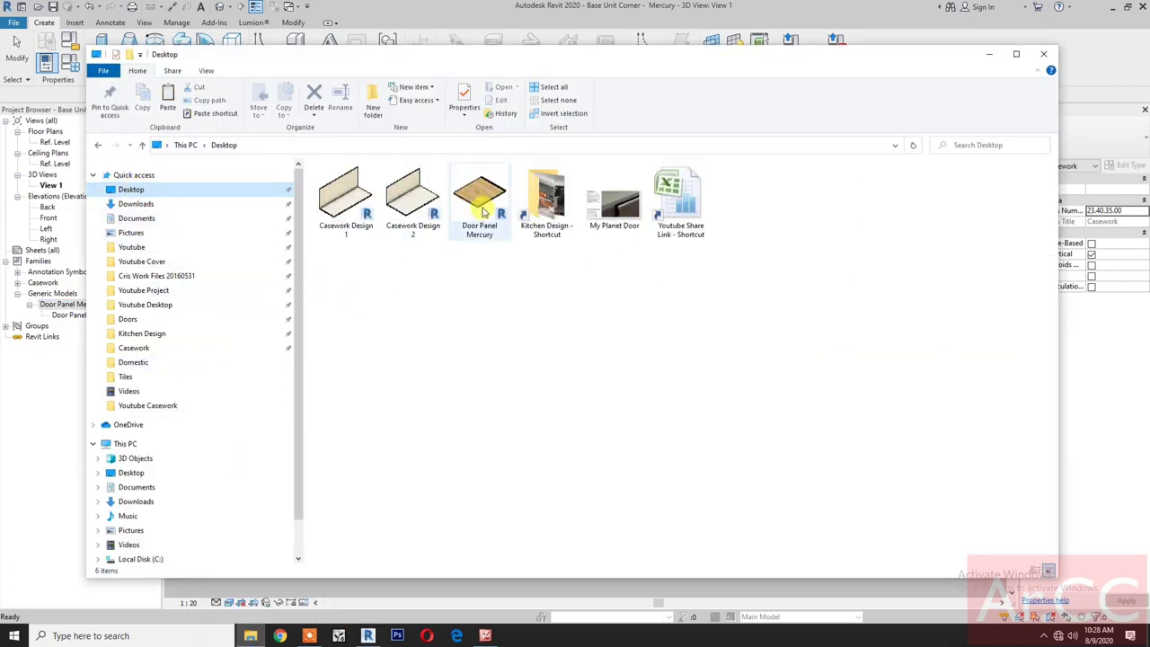
double_click(482, 209)
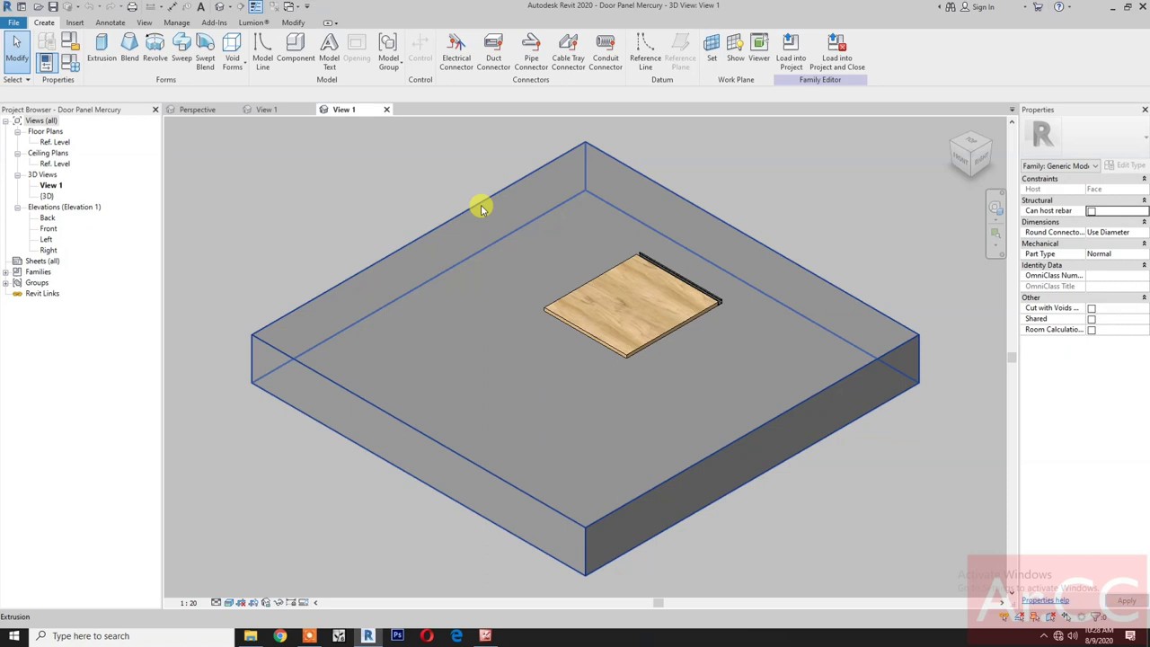
Load the door panel only into Base Unit Corner - Mercury while closing it, overwriting the existing version without its parameter values
click(837, 55)
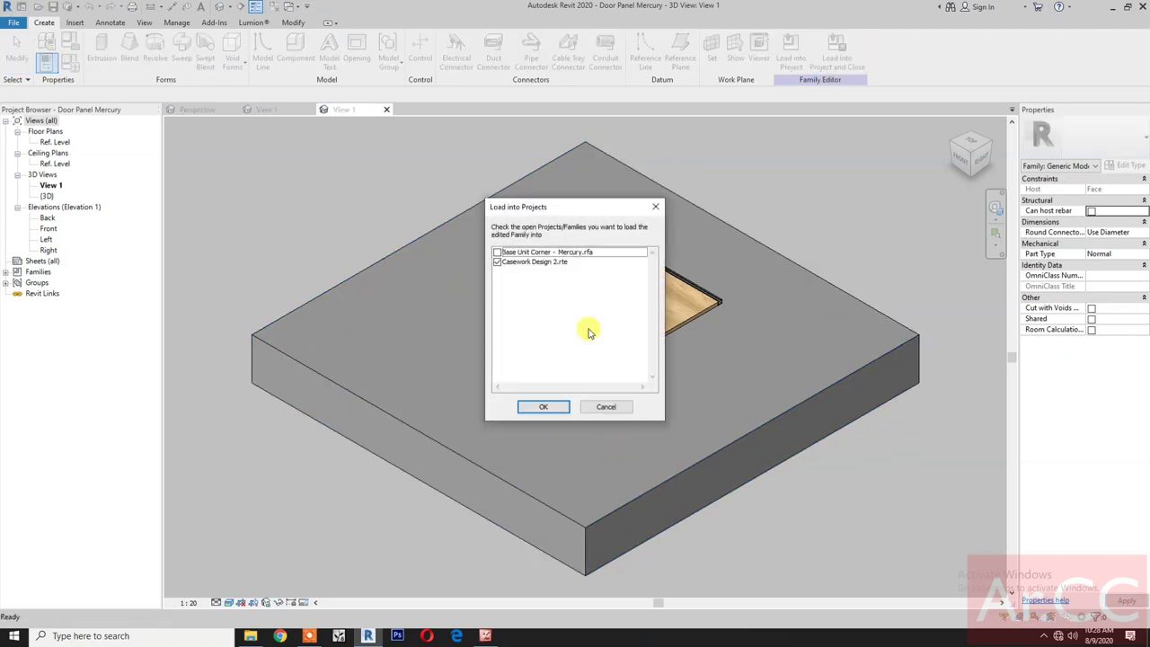
click(498, 255)
click(499, 263)
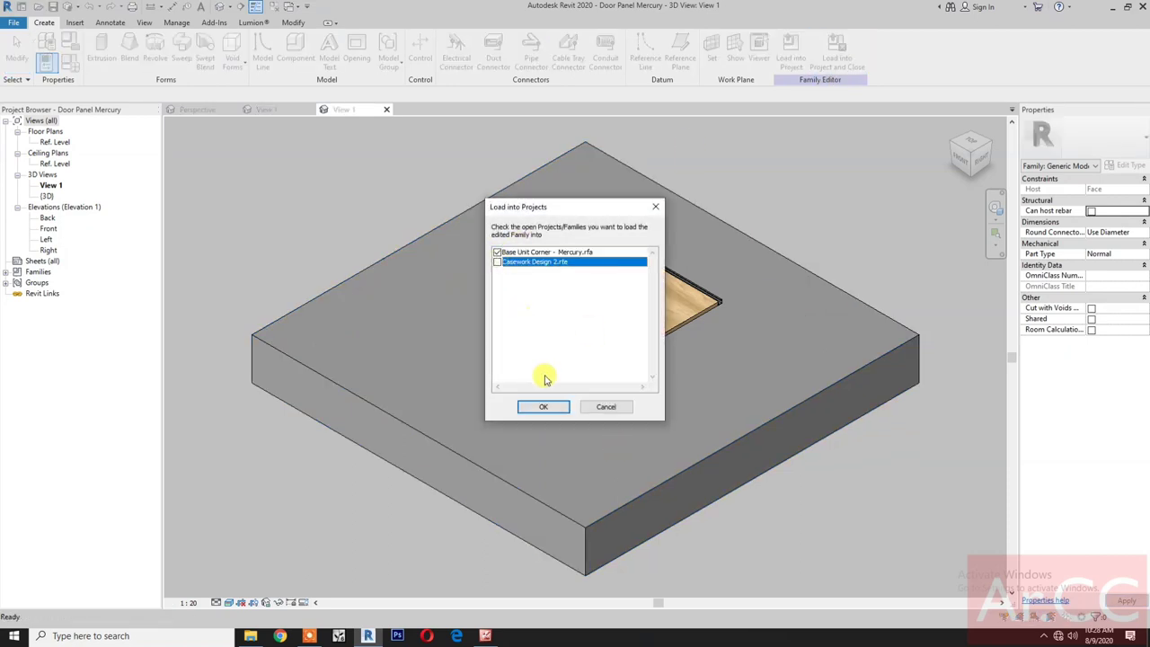
click(543, 406)
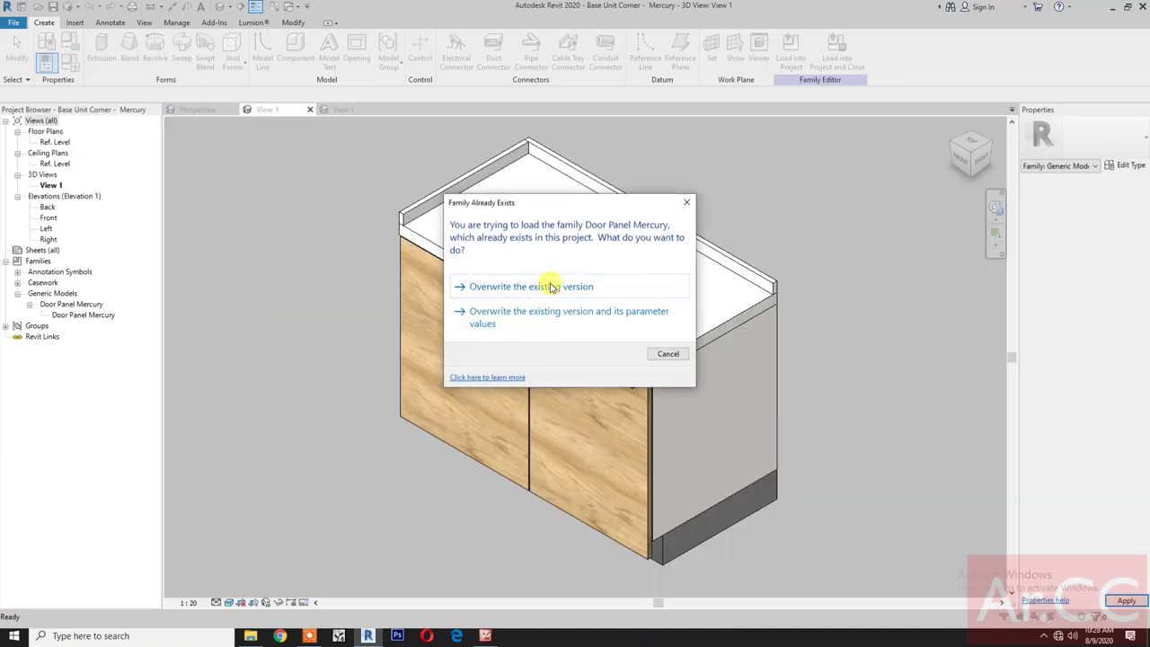
click(552, 286)
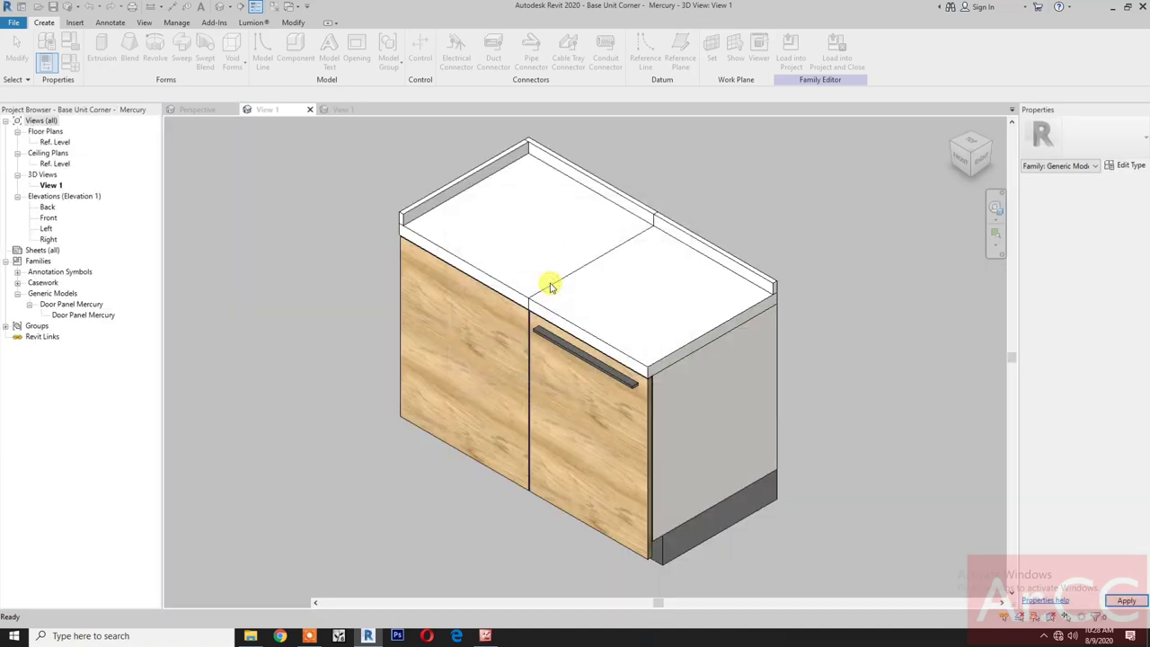
Inspect the edge profile on the corner unit's door, and save the family with the whole unit fitted in view
middle_drag(346, 415, 379, 448)
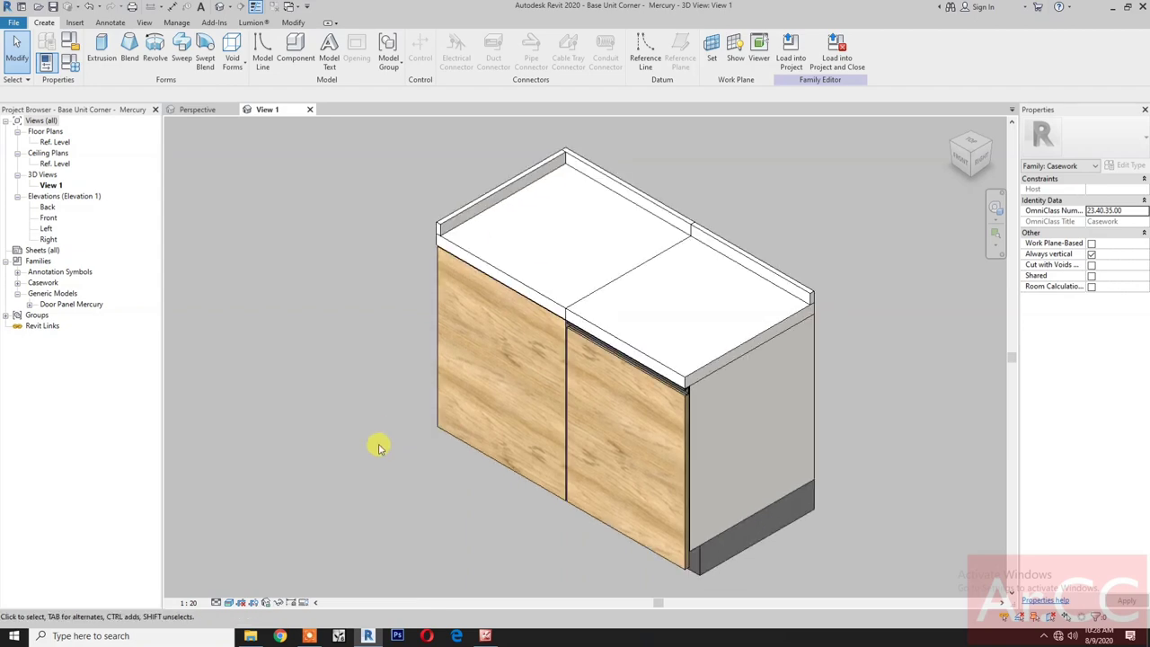
scroll(710, 388, up, 5)
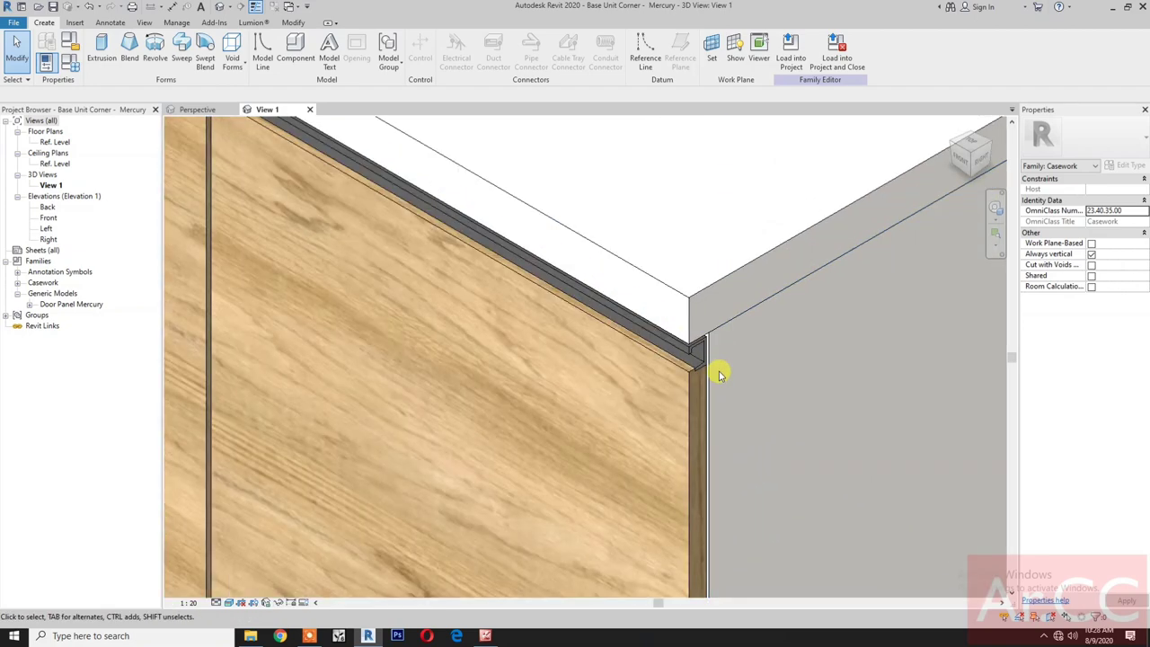
scroll(719, 375, down, 6)
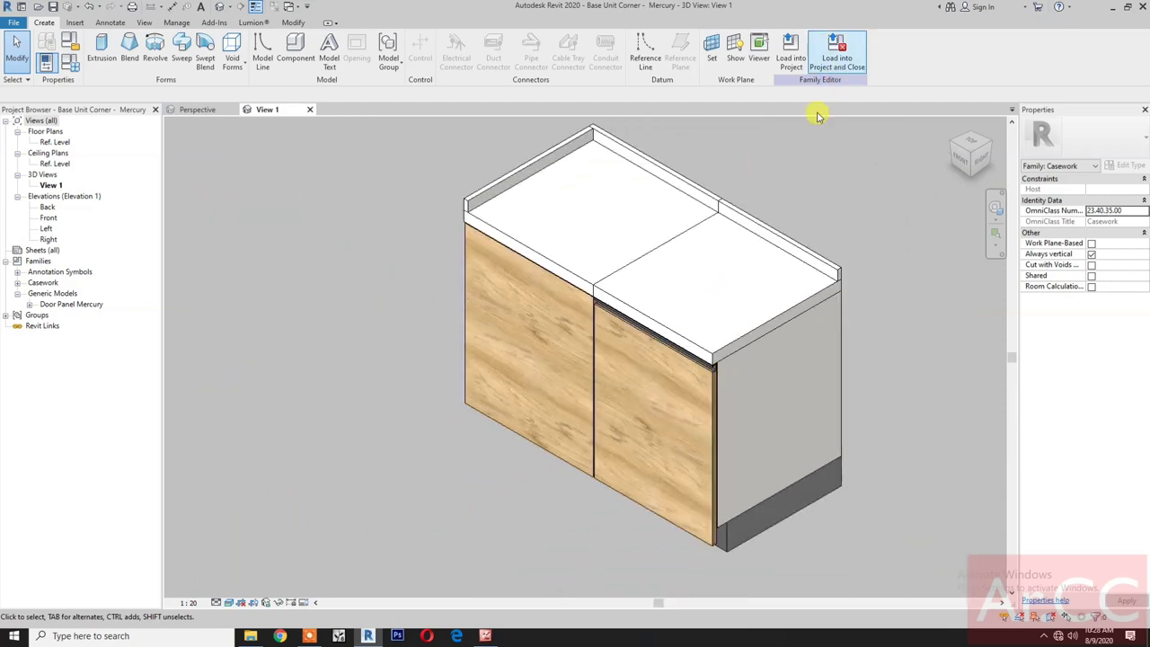
right_click(301, 338)
click(353, 486)
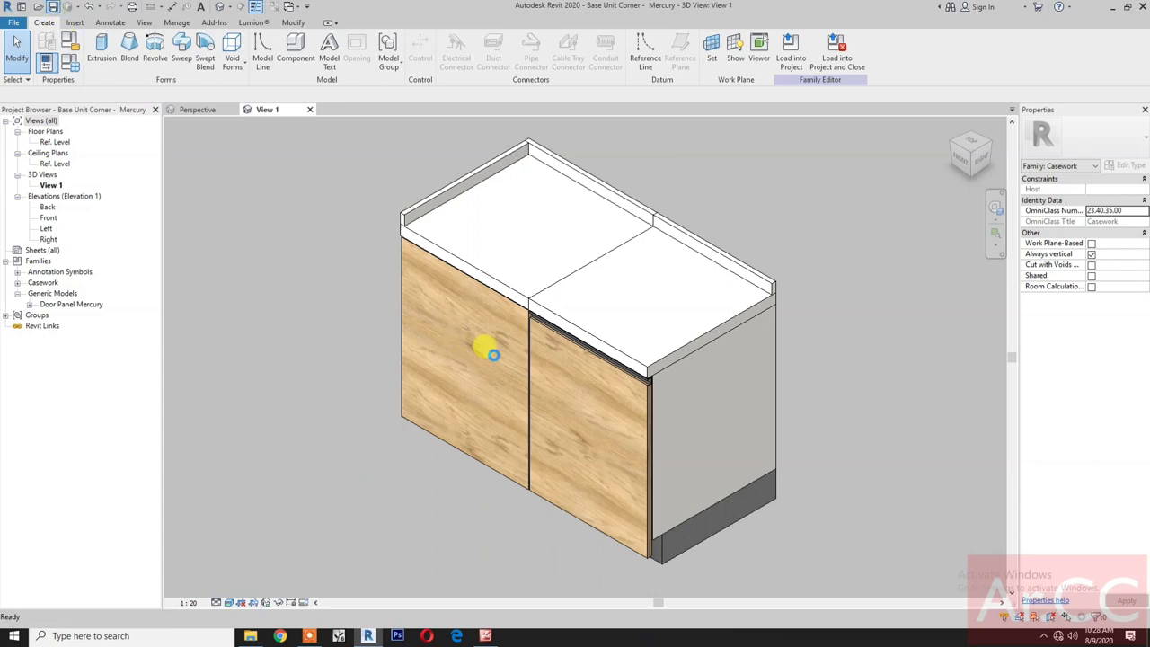
Load the family into Casework Design 2 while closing it, and place a BU1D-W60-D65-H90 corner unit beside the one-door unit
click(837, 63)
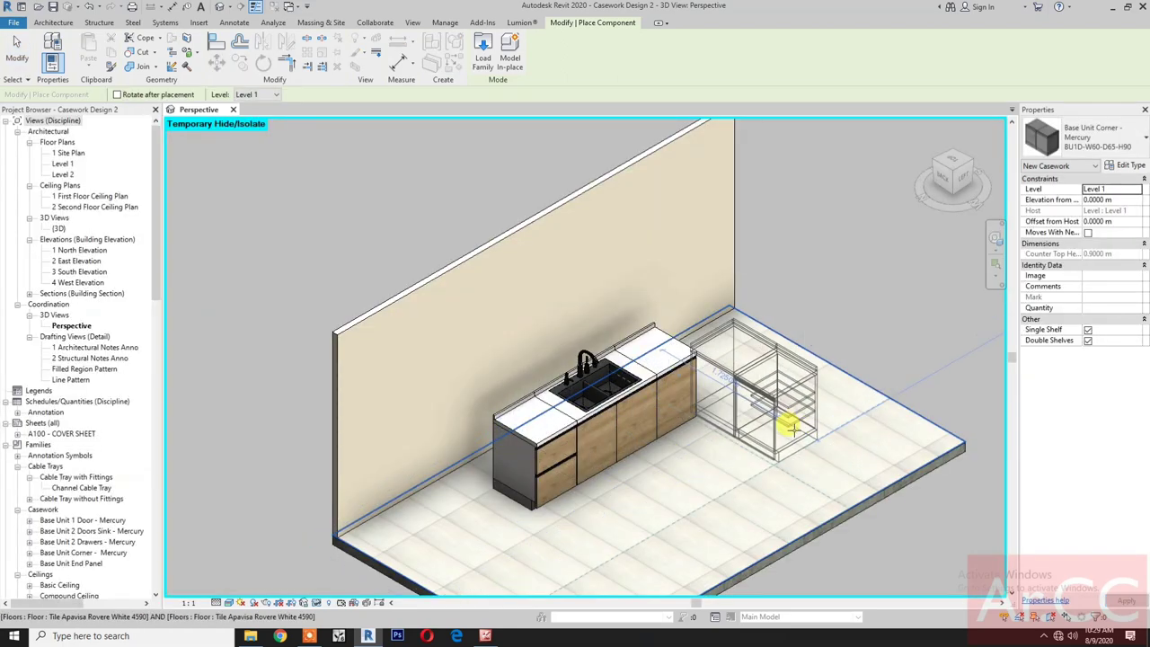
click(790, 435)
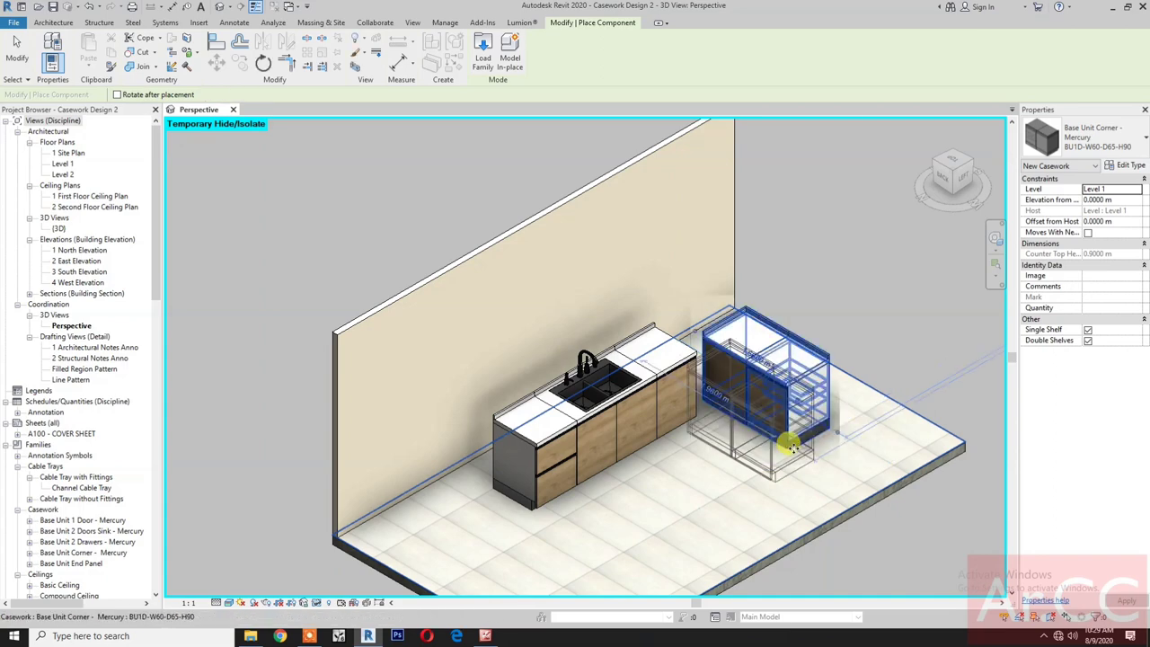
Align the corner unit's backsplash and adjoining side with those of the one-door unit so the two units sit flush
click(217, 51)
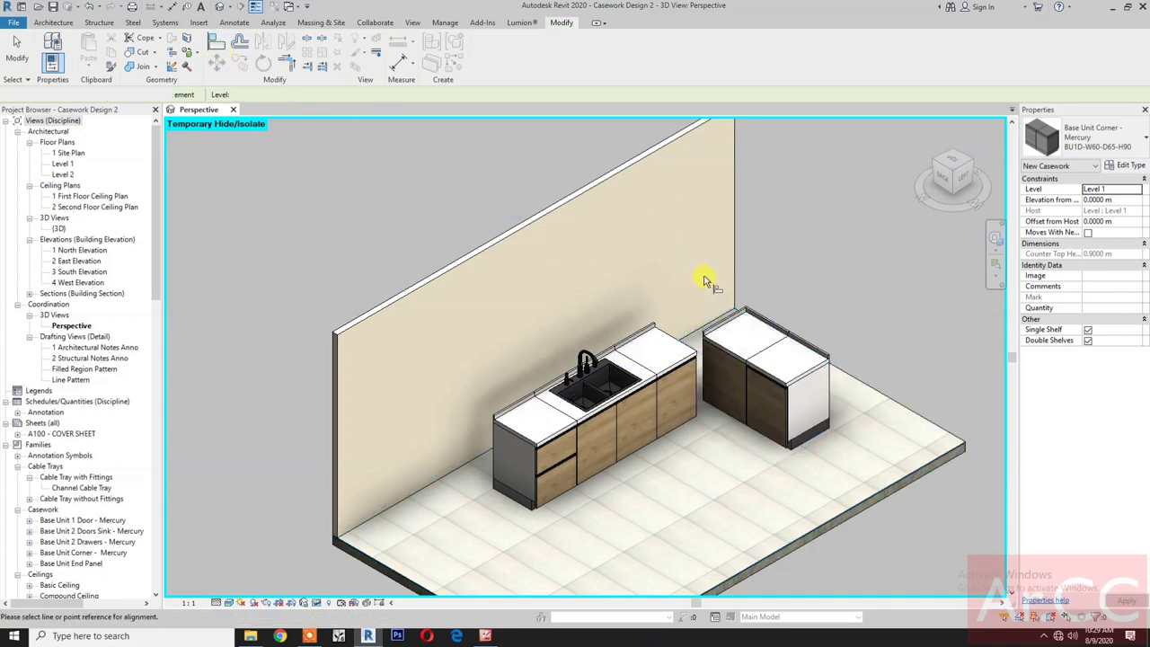
scroll(742, 329, up, 3)
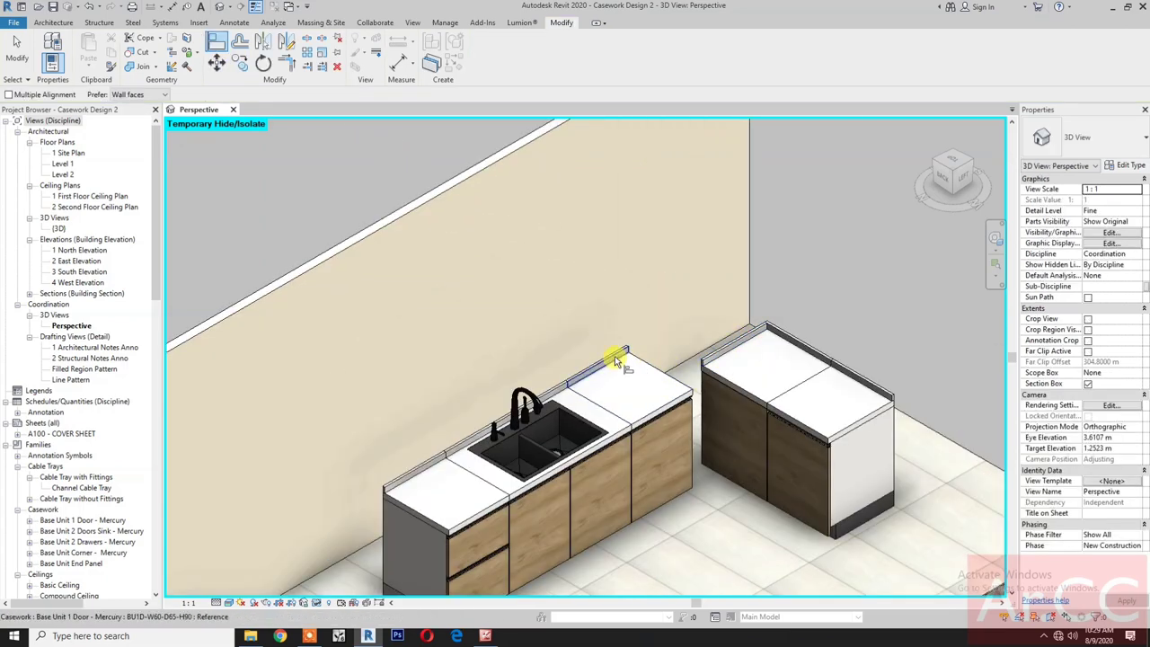
click(617, 360)
click(716, 359)
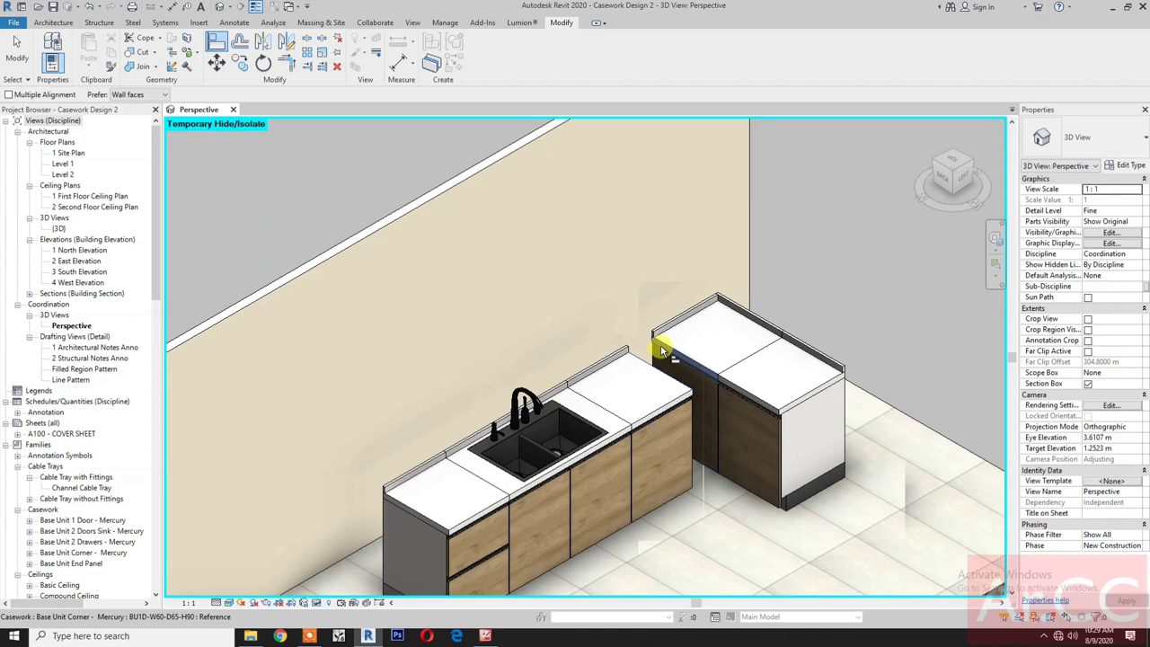
click(662, 344)
scroll(665, 410, down, 3)
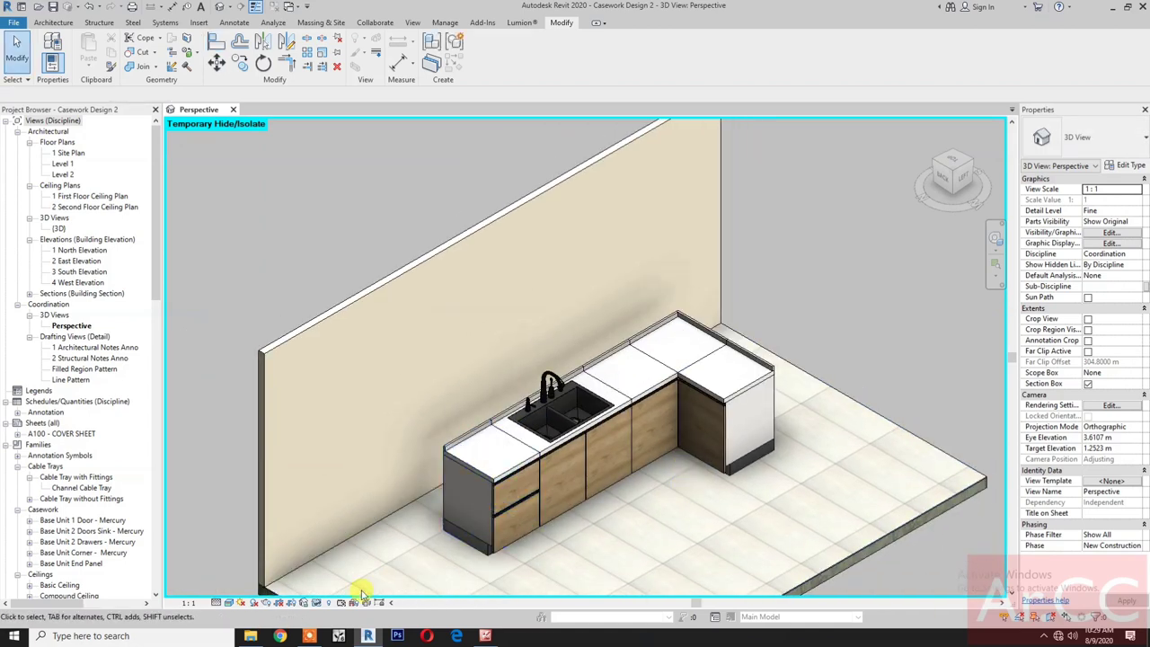
Duplicate the Base Unit 3 Drawers family file in the Youtube Casework folder and name the copy Base Unit 3 Drawers - Mercury
click(253, 636)
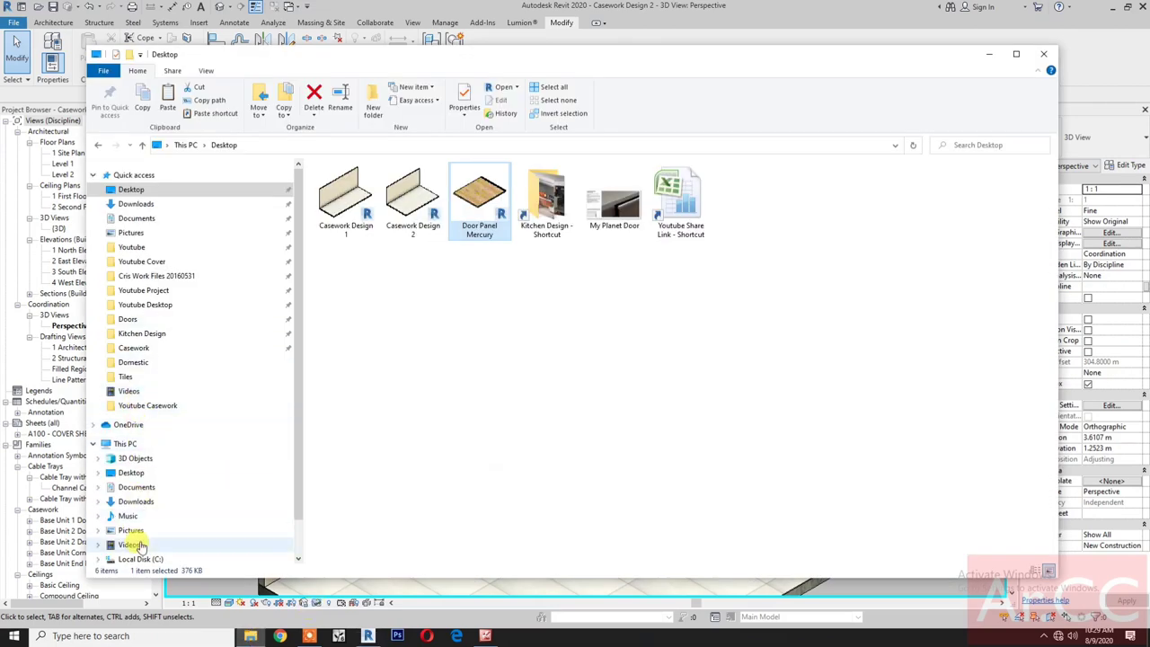
click(142, 406)
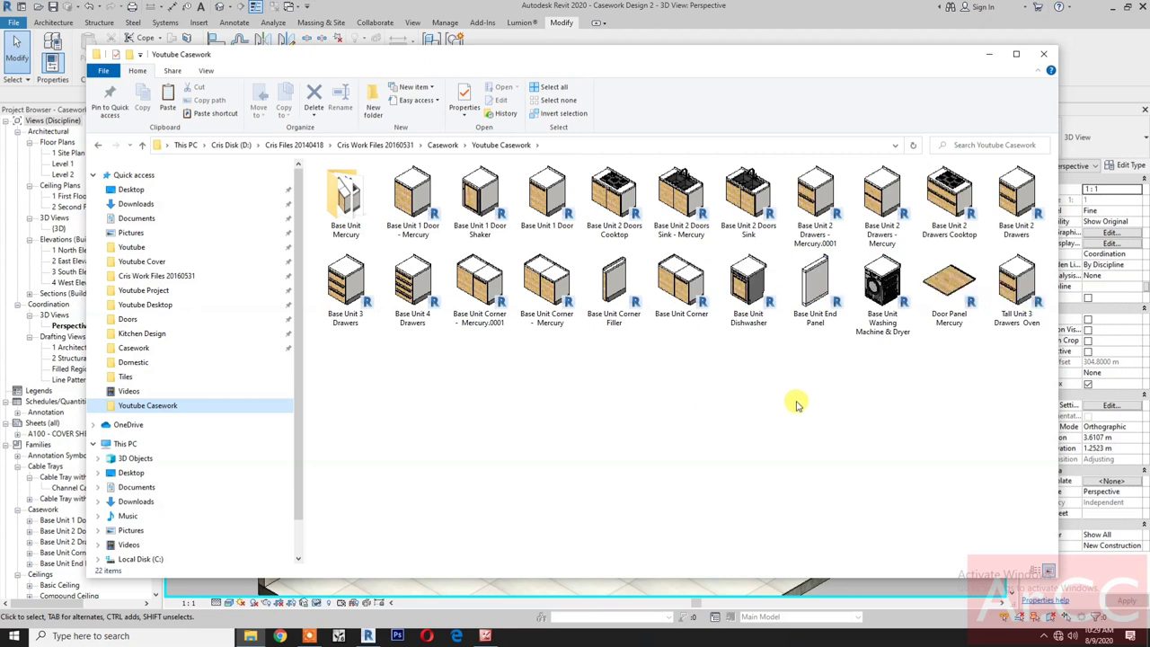
right_click(336, 297)
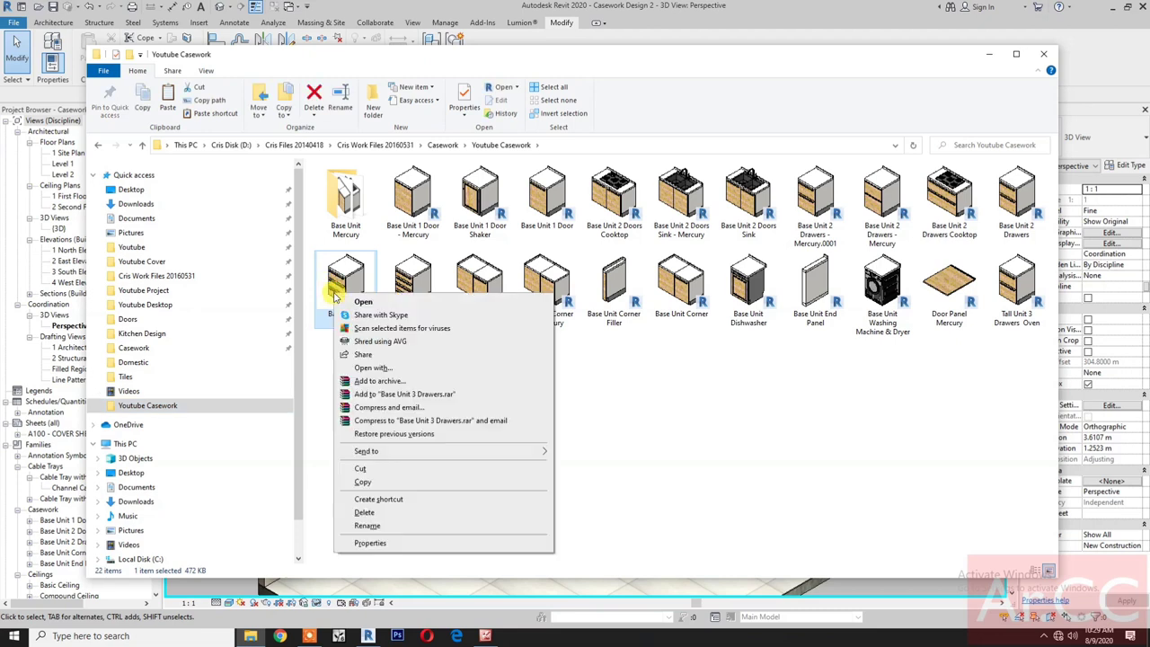
click(373, 482)
right_click(485, 413)
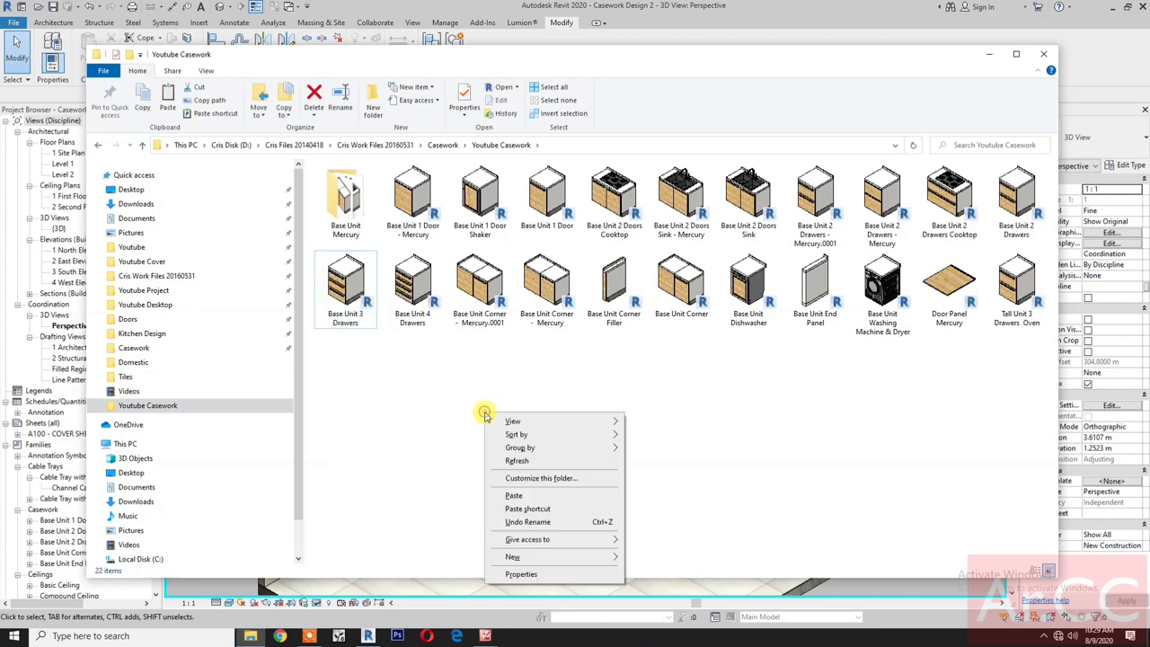
click(524, 495)
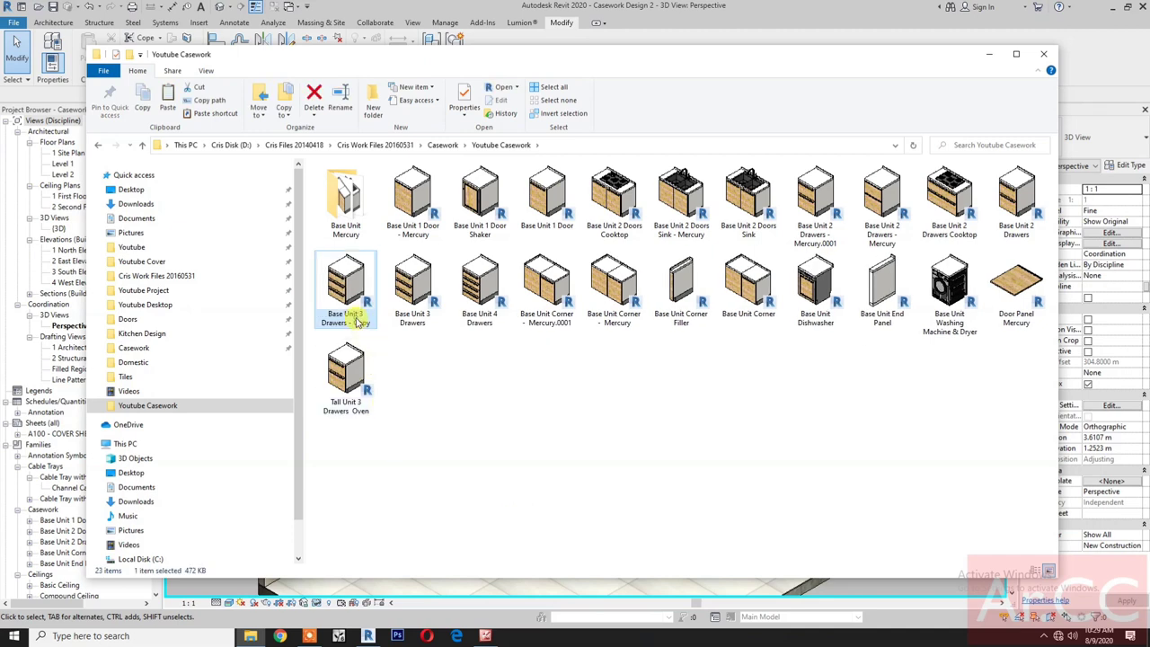
click(356, 321)
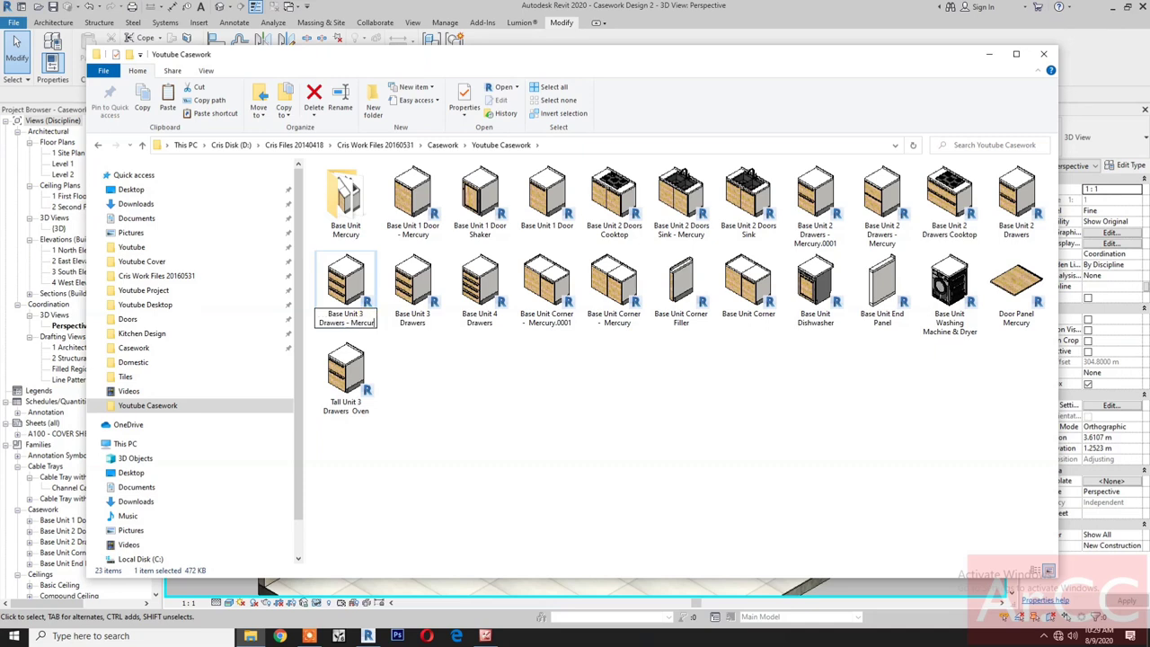
click(467, 464)
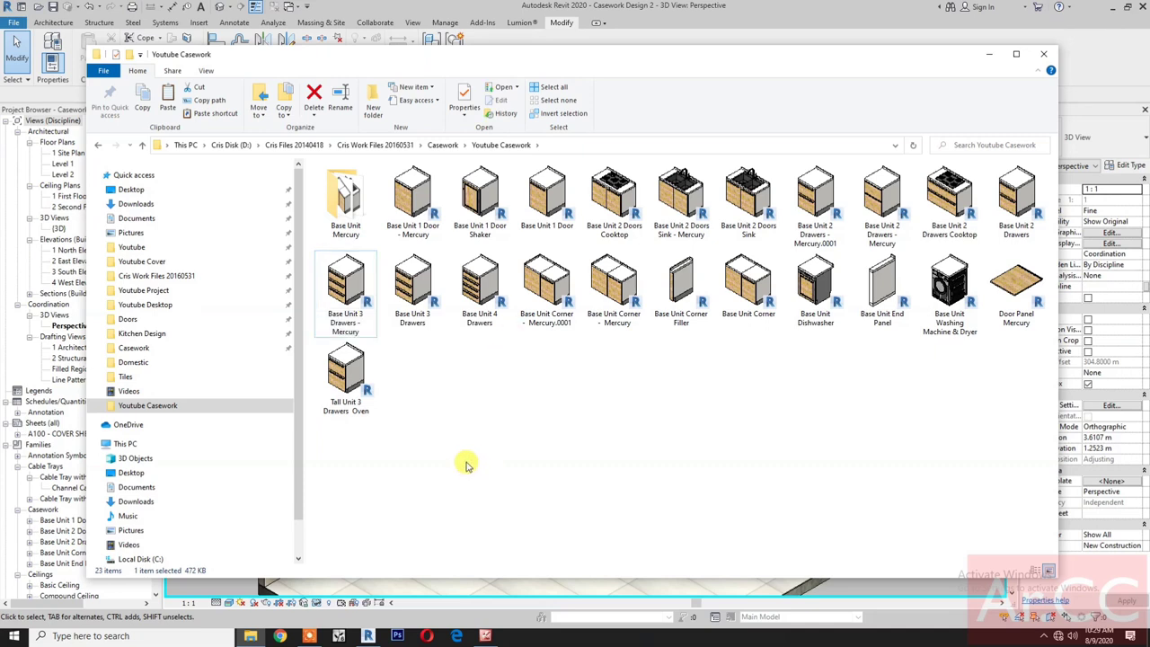
Open Base Unit 3 Drawers - Mercury in Revit and rename its nested Door Panel Plain family as Door Panel Mercury
click(359, 288)
key(alt+Tab)
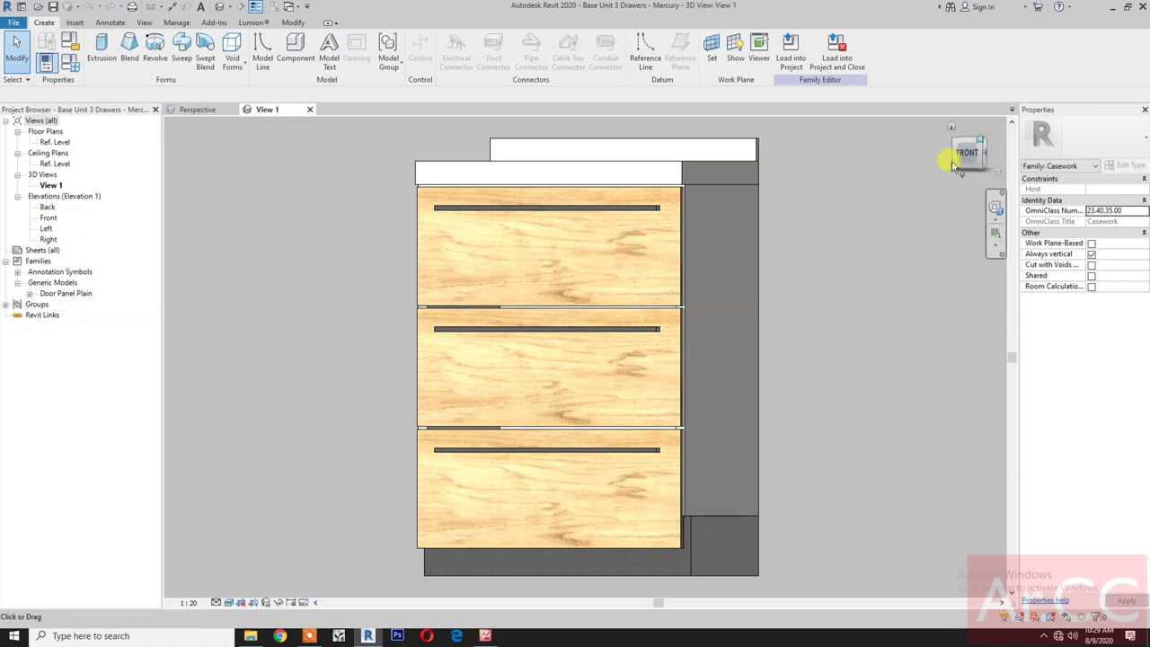
click(958, 158)
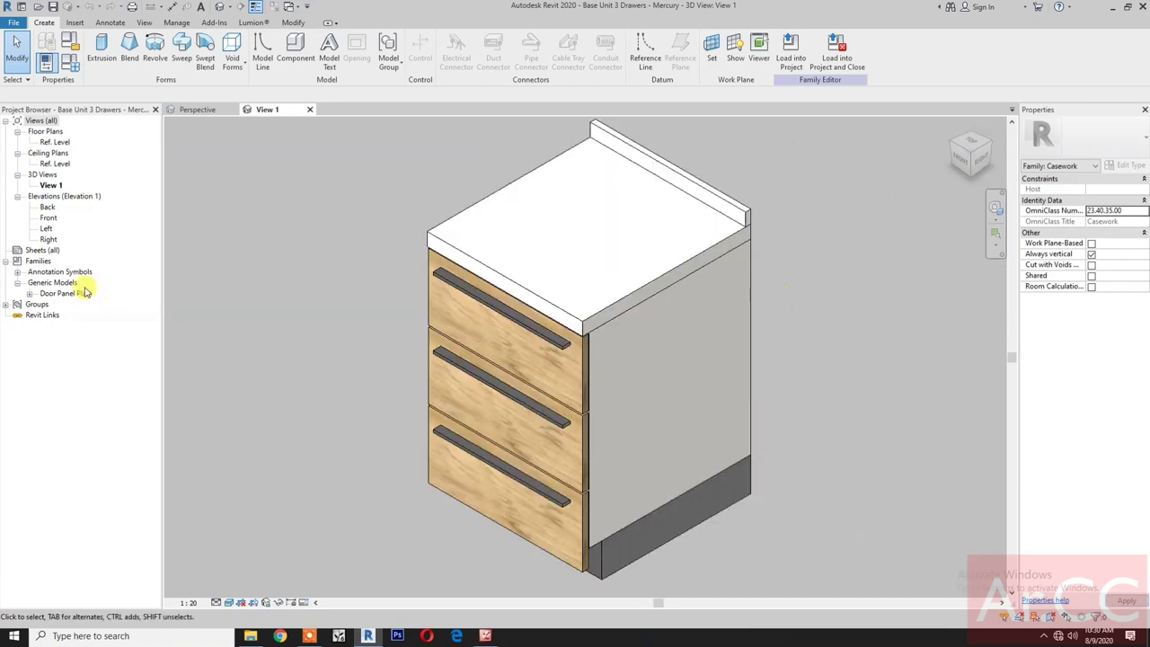
right_click(67, 296)
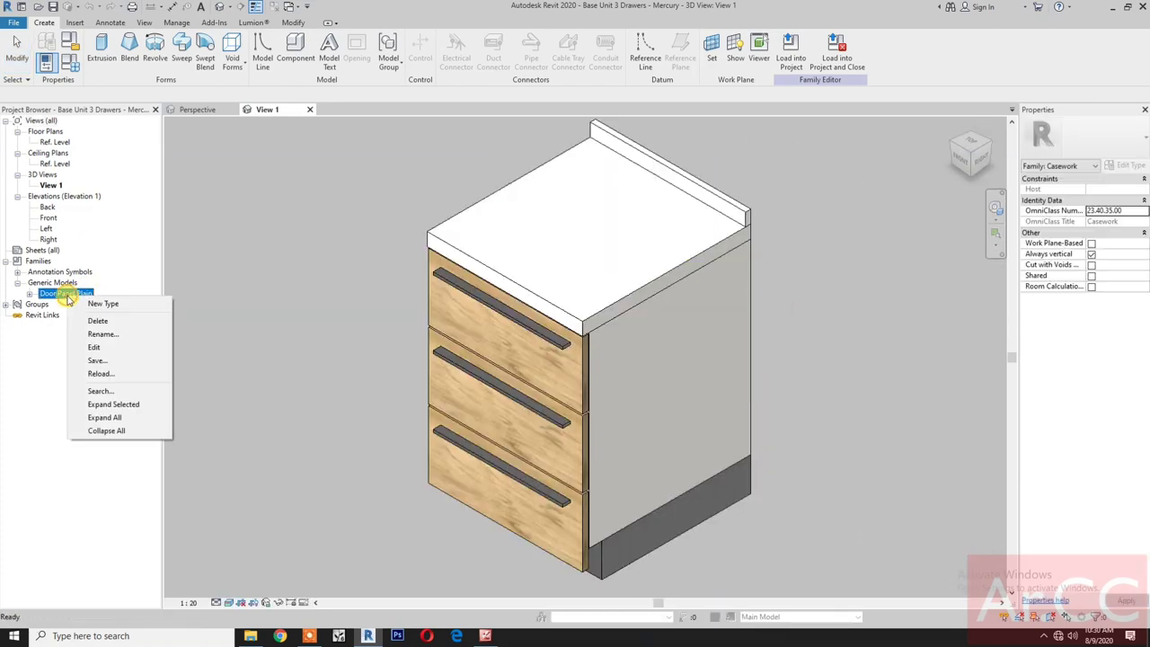
click(102, 333)
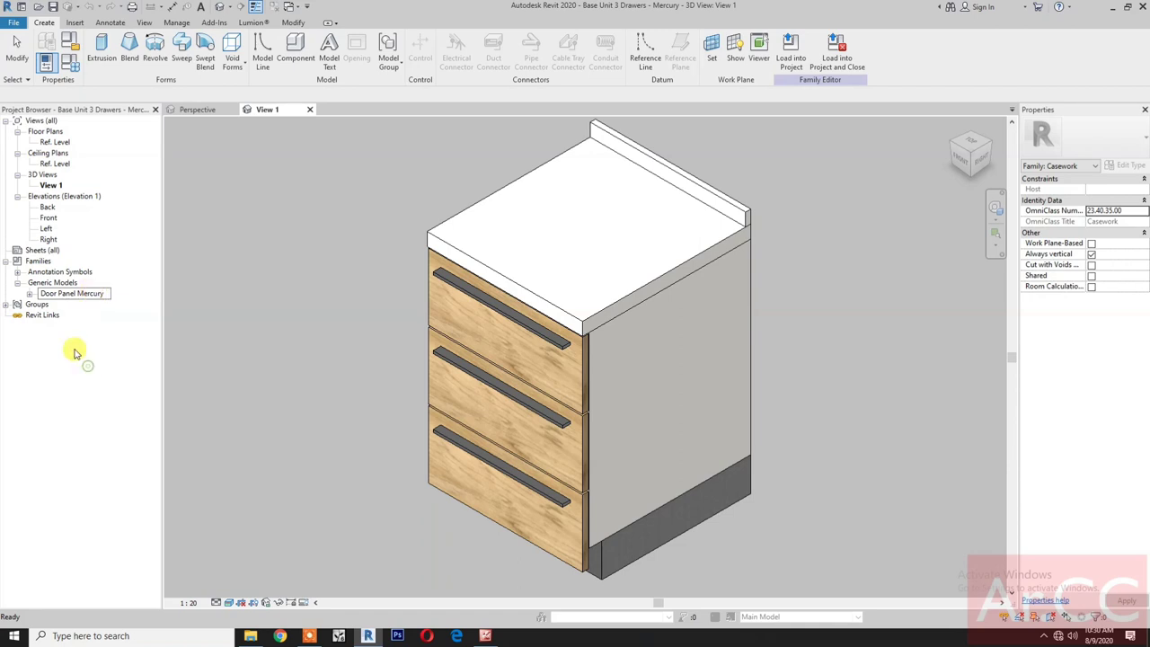
key(Return)
Rename the Door Panel Plain type under the nested door panel family as Door Panel Mercury
click(29, 293)
click(89, 306)
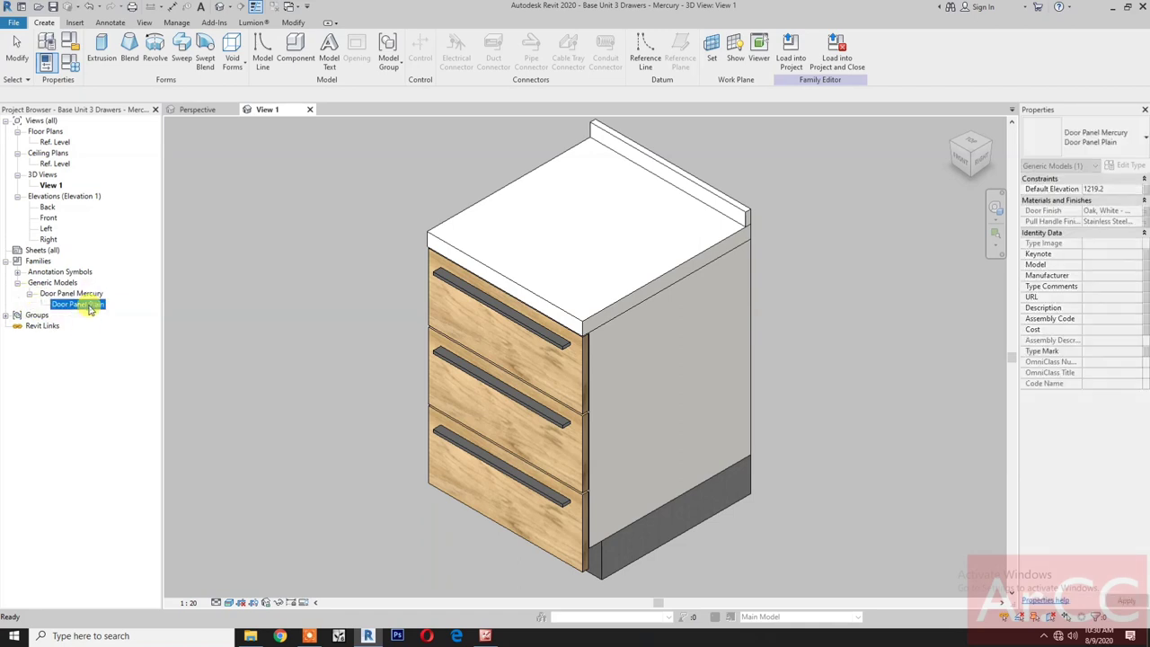
right_click(90, 306)
click(112, 351)
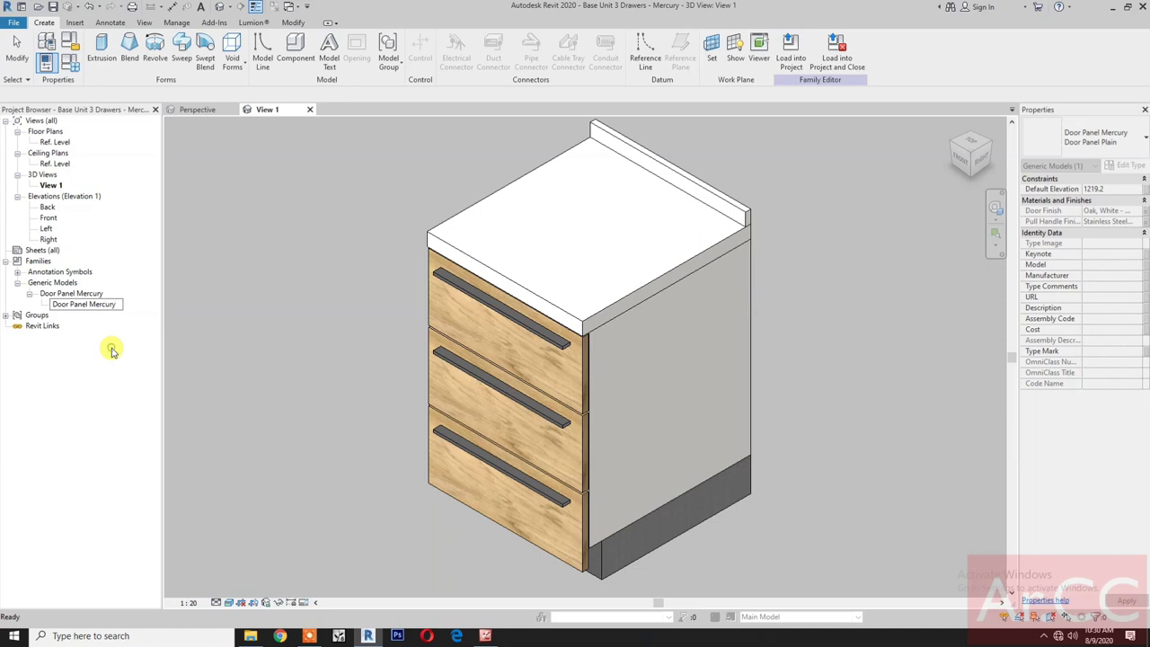
key(Return)
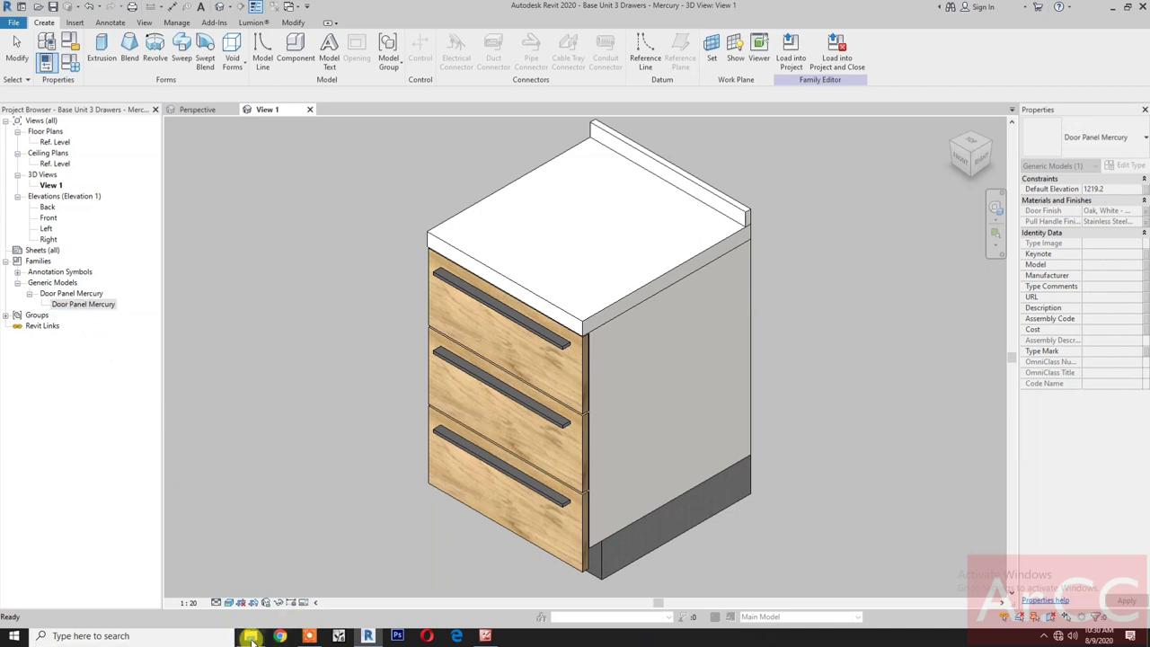
Open the Door Panel Mercury family from the Desktop folder in Revit
click(250, 636)
click(131, 188)
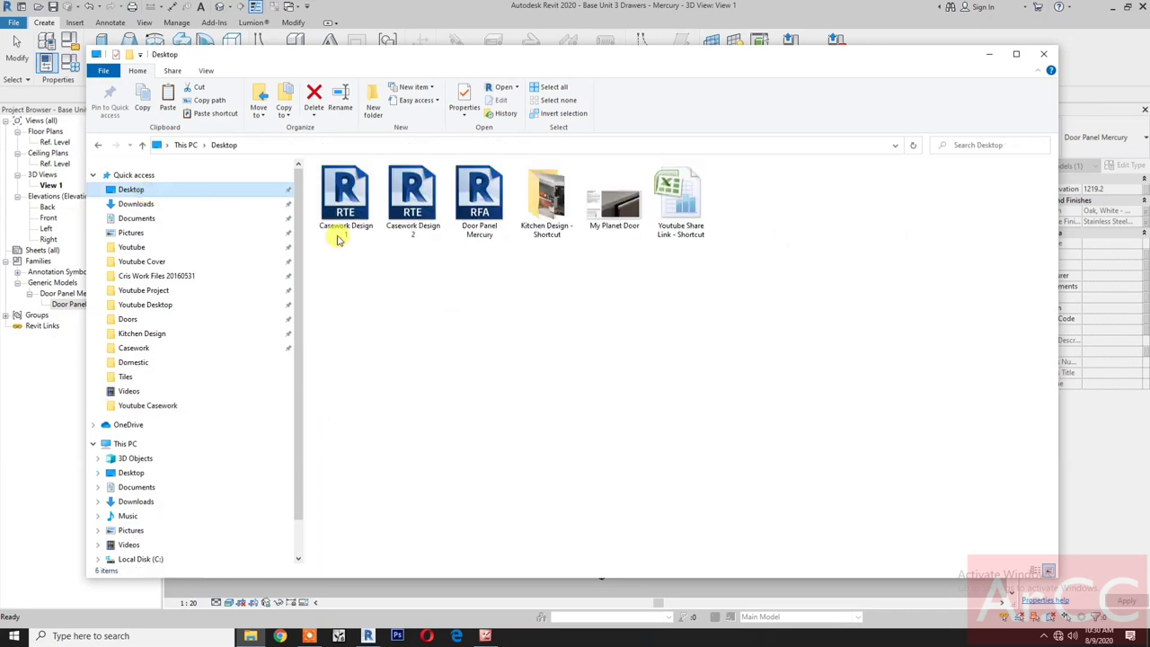
click(489, 189)
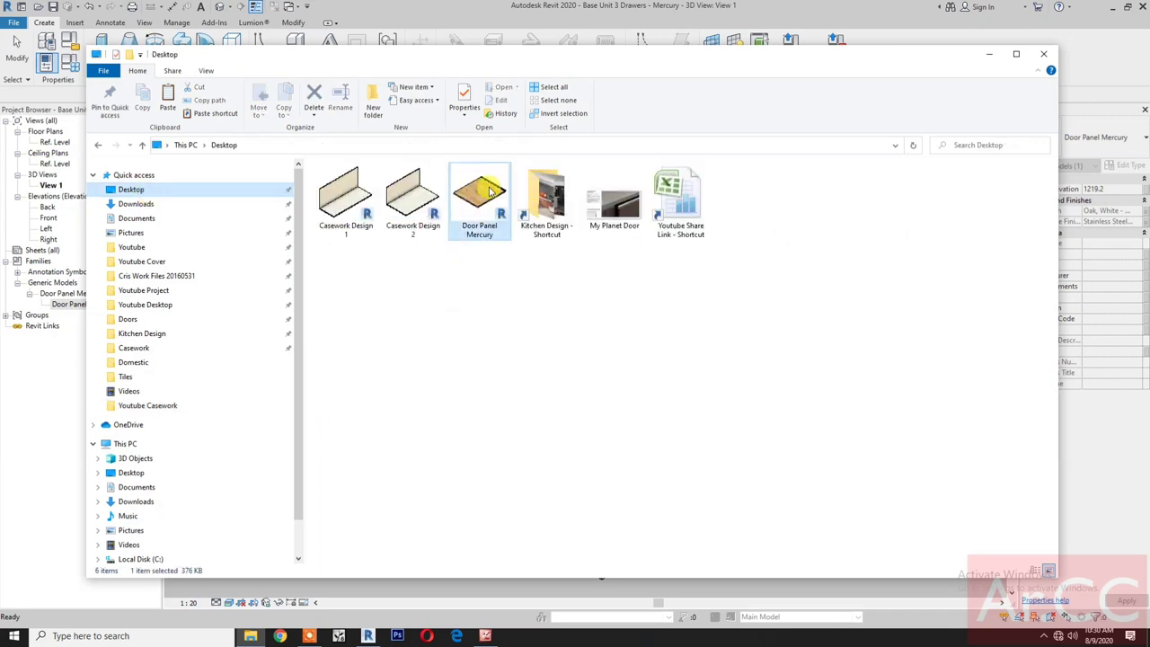
key(alt+Tab)
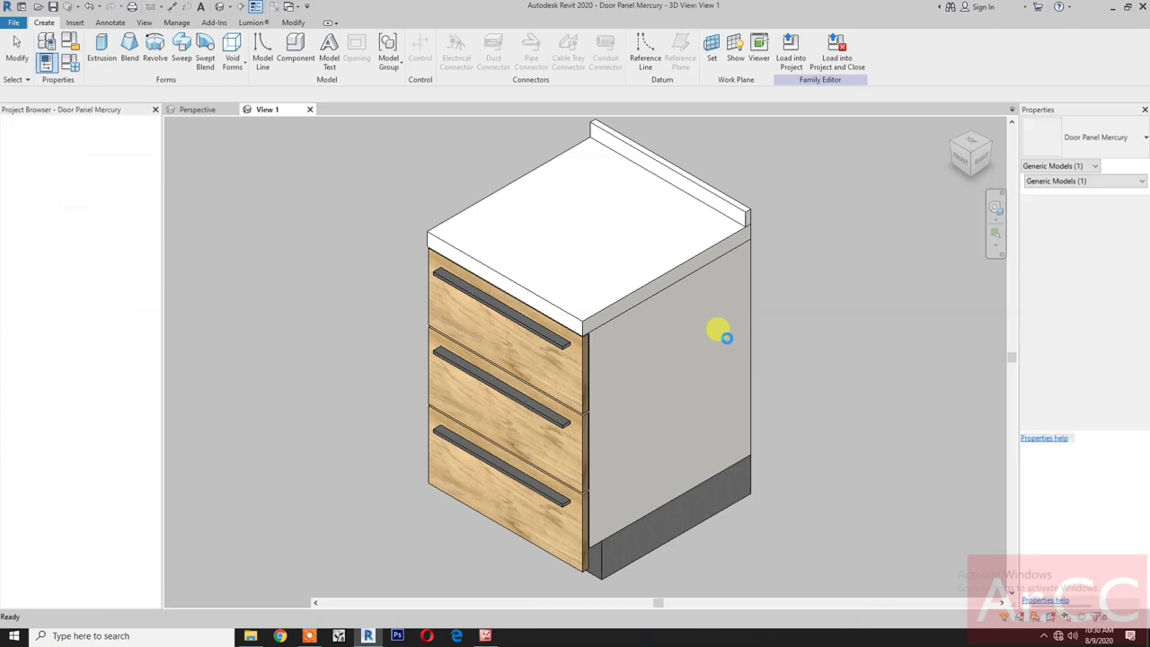
Load the door panel only into Base Unit 3 Drawers - Mercury while closing it, overwriting the existing version without its parameter values
click(831, 63)
click(497, 261)
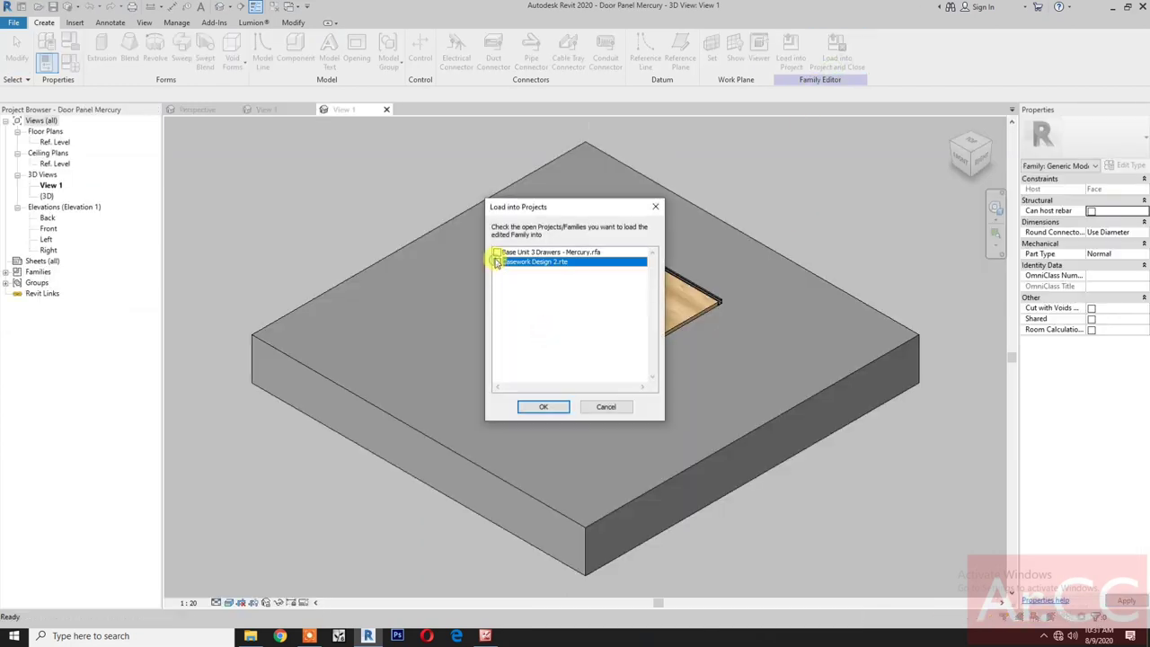
click(497, 252)
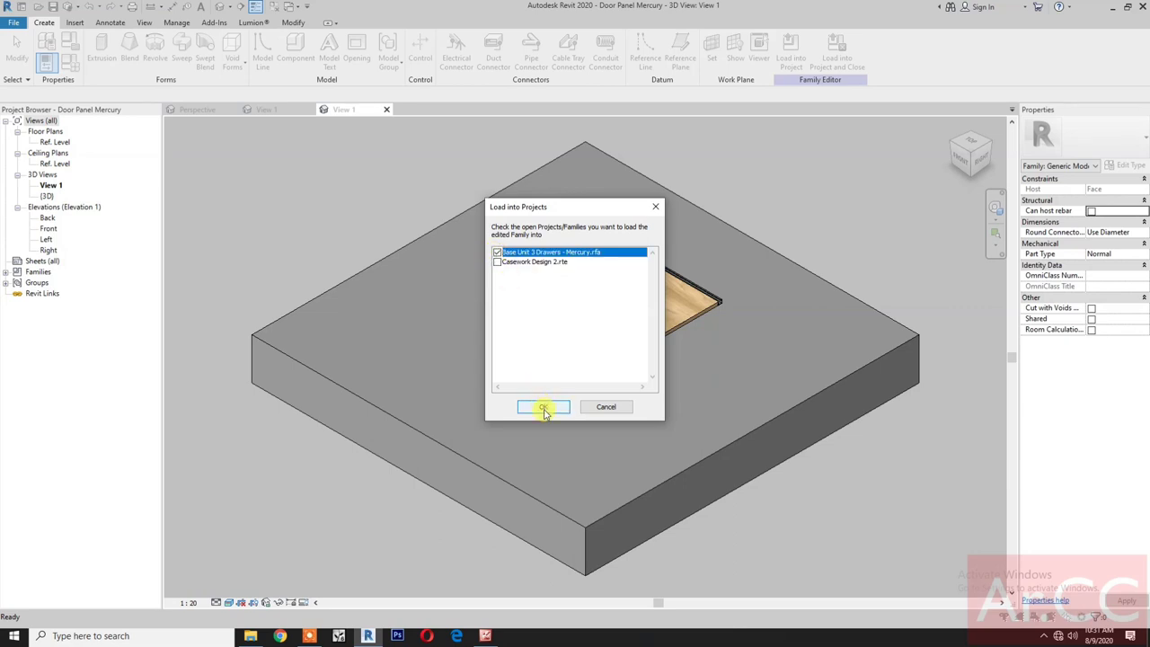
click(544, 409)
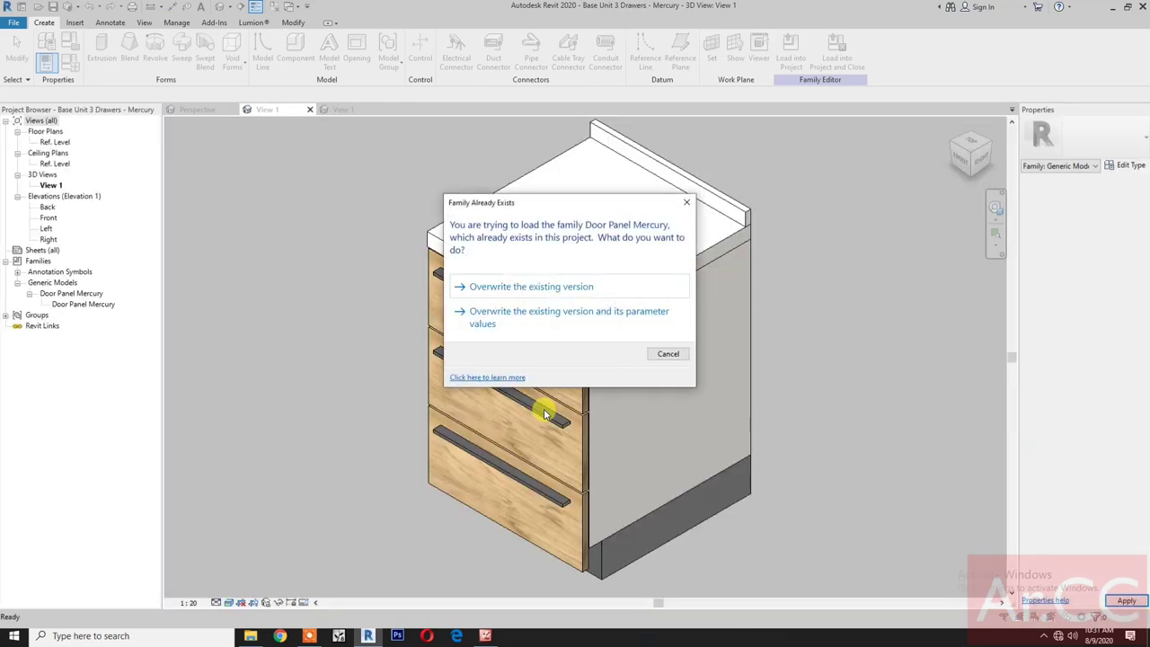
click(547, 287)
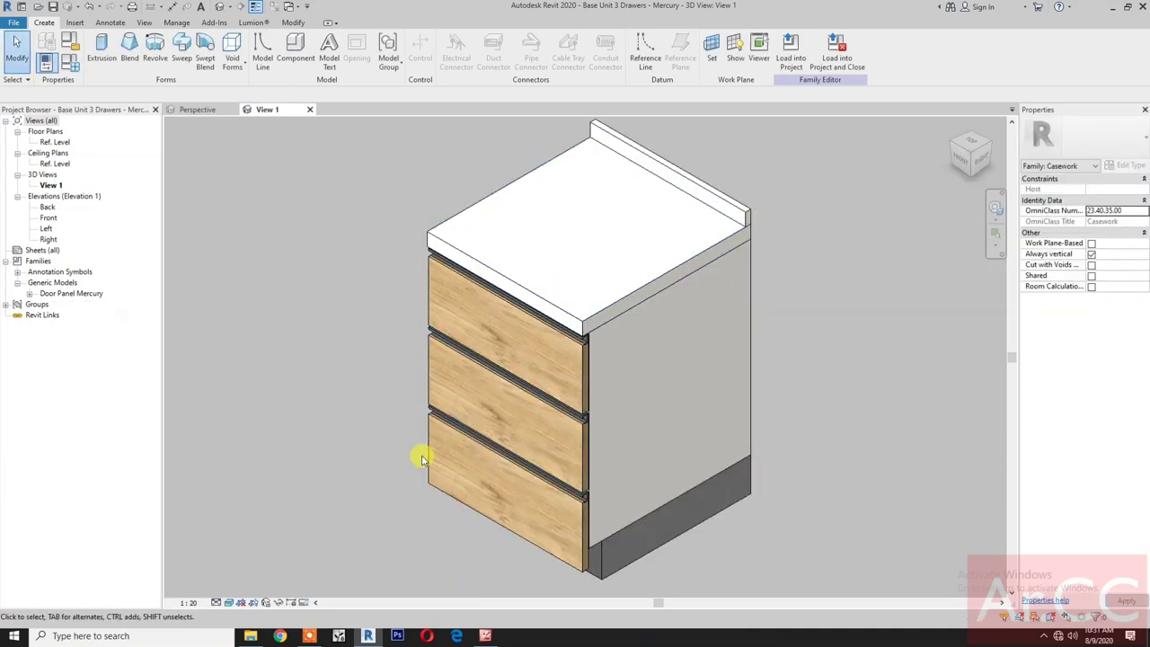
Test the three-drawer family by applying a Width of 800, and set the Width back to 600
click(69, 61)
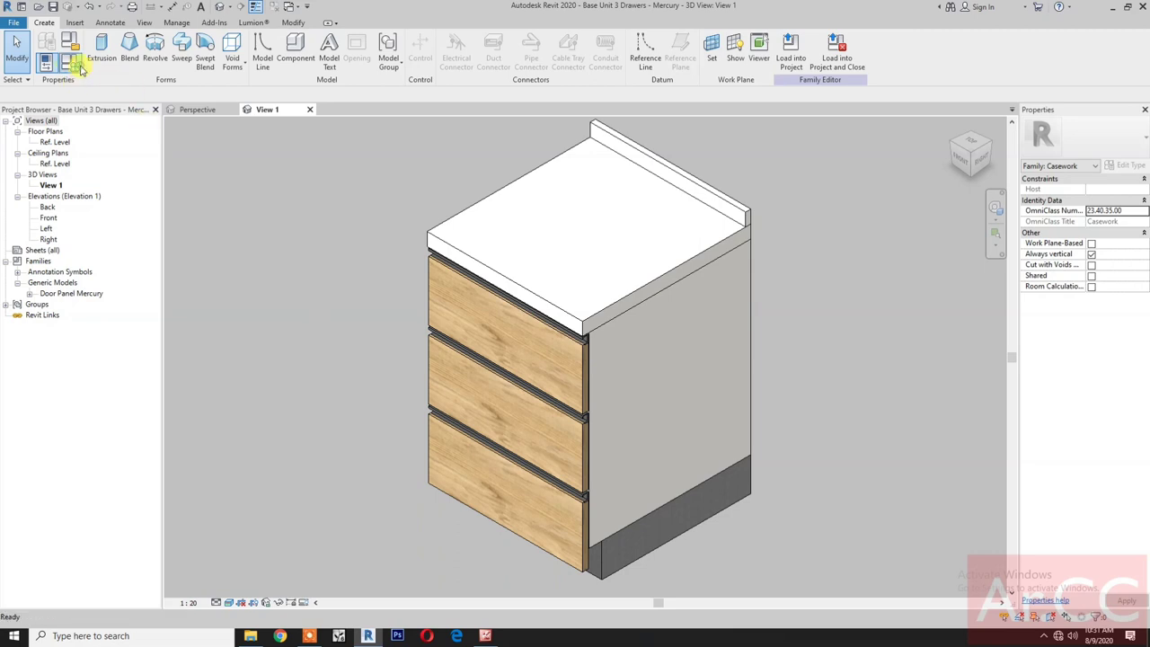
click(215, 394)
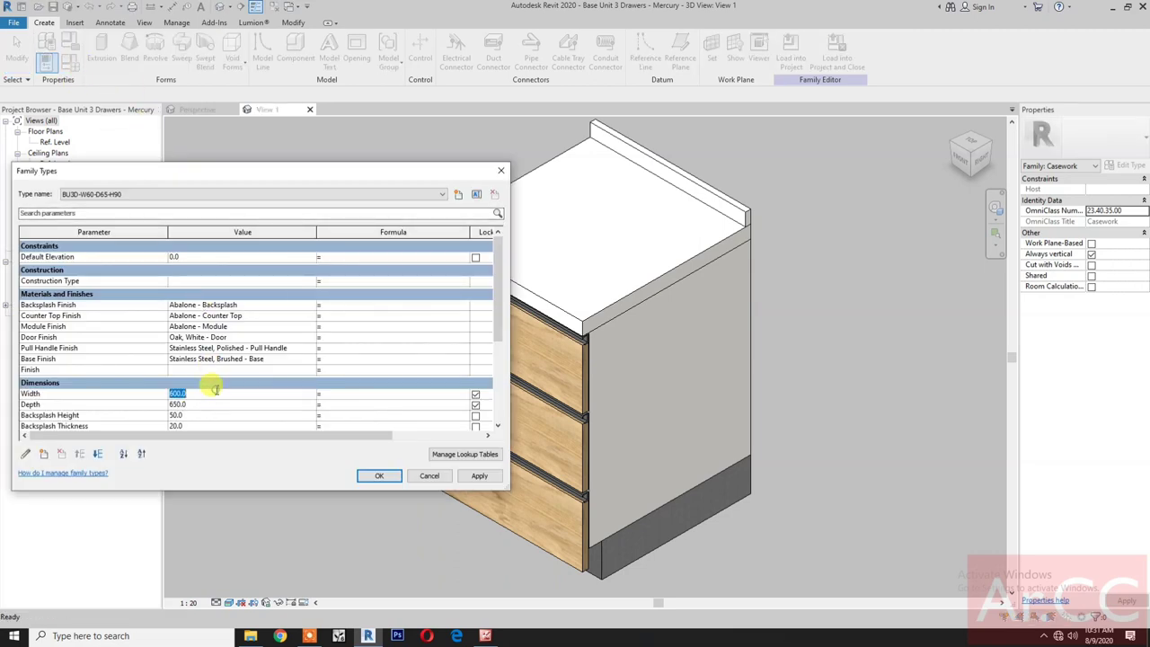
text(800)
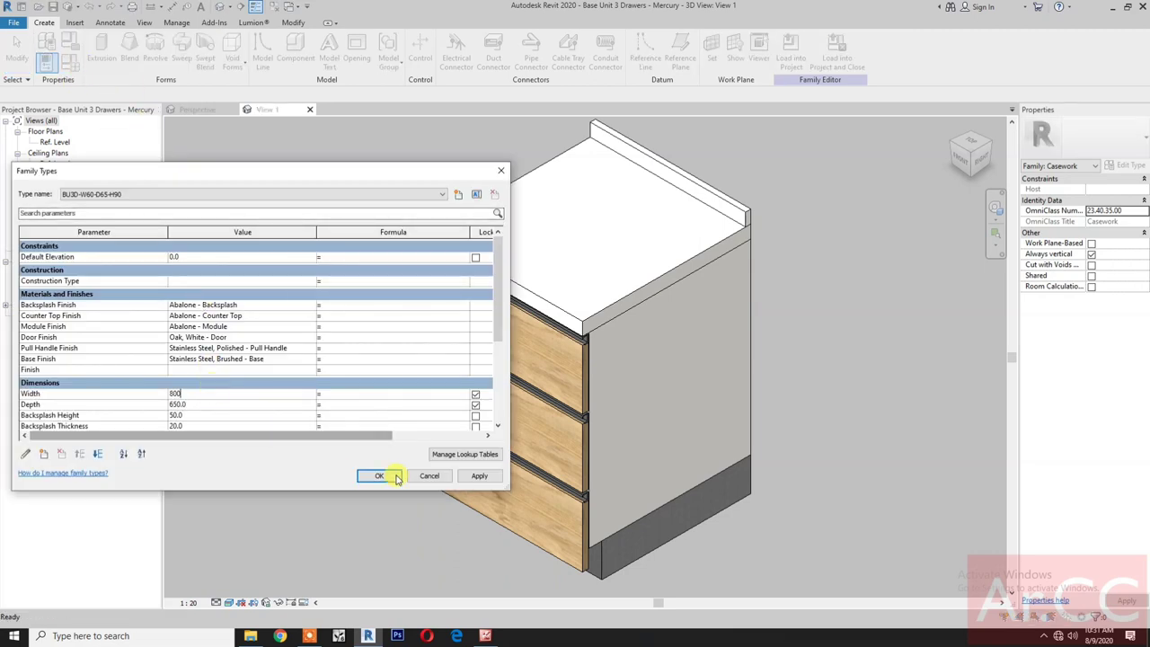
click(476, 476)
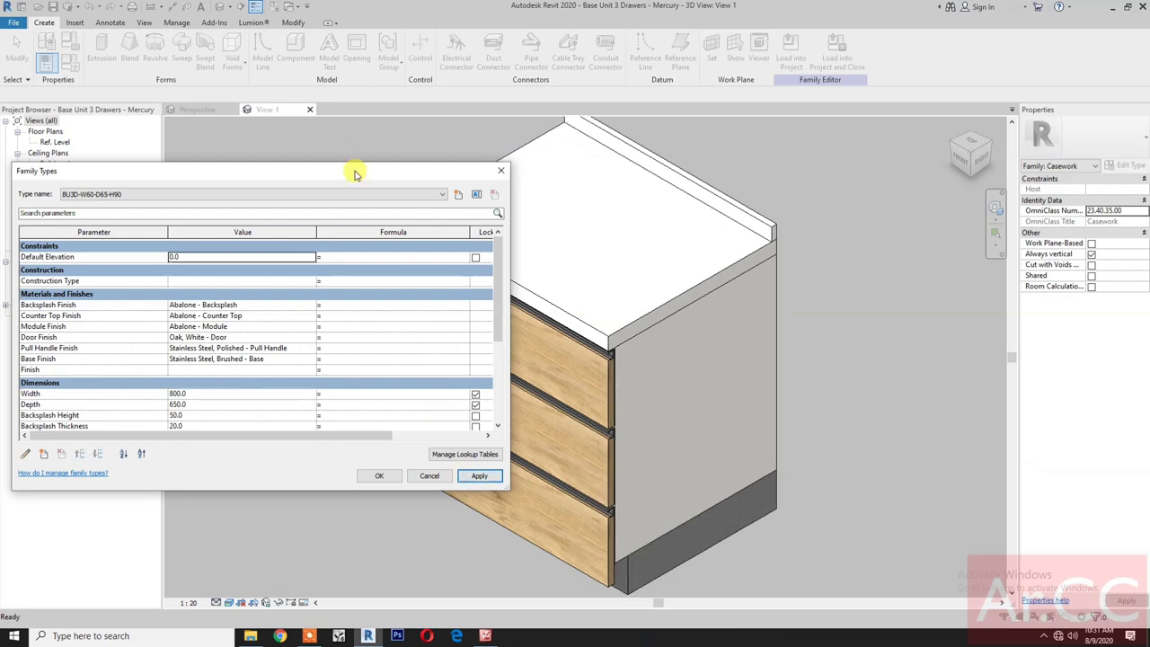
mouse_move(355, 174)
mouse_down()
mouse_move(201, 170)
mouse_move(360, 162)
mouse_up()
click(232, 383)
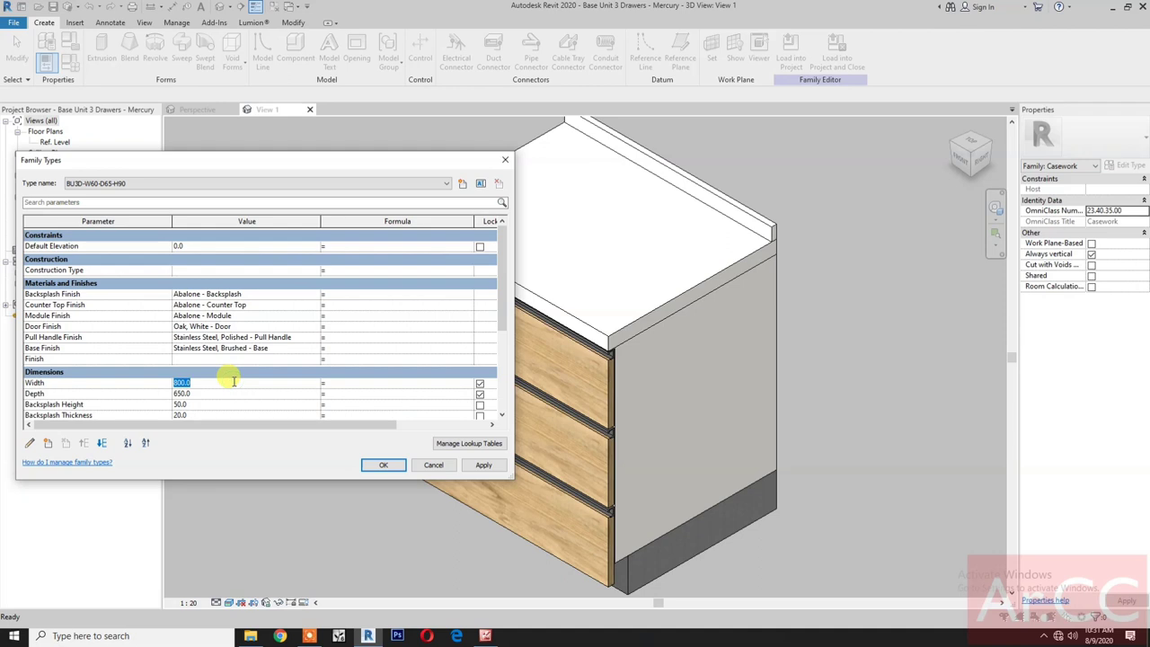
text(600)
click(483, 466)
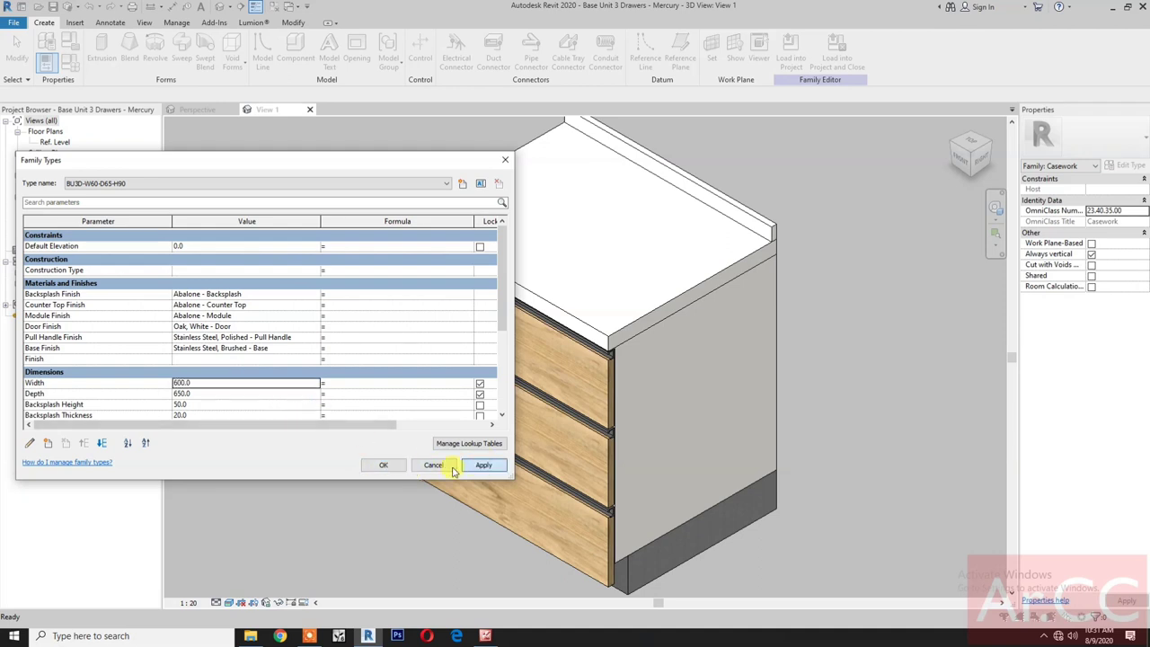
click(383, 464)
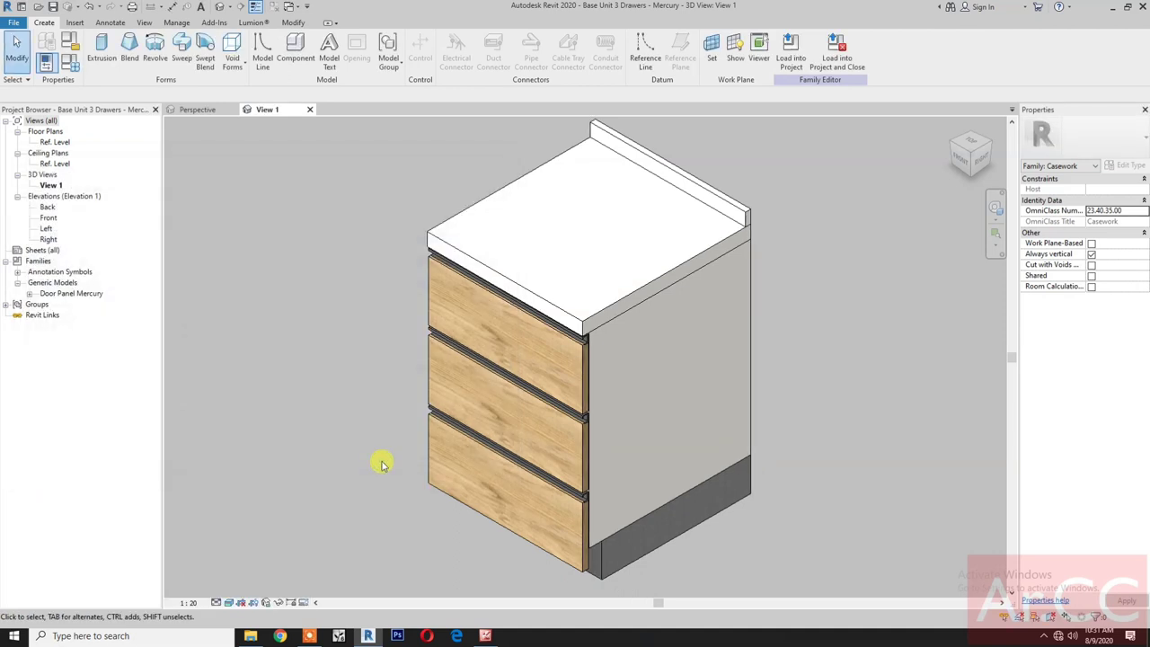
Load the family into Casework Design 2 while closing it, and place a rotated BU3D-W60-D65-H90 unit near the corner unit's open end
right_click(359, 412)
click(406, 555)
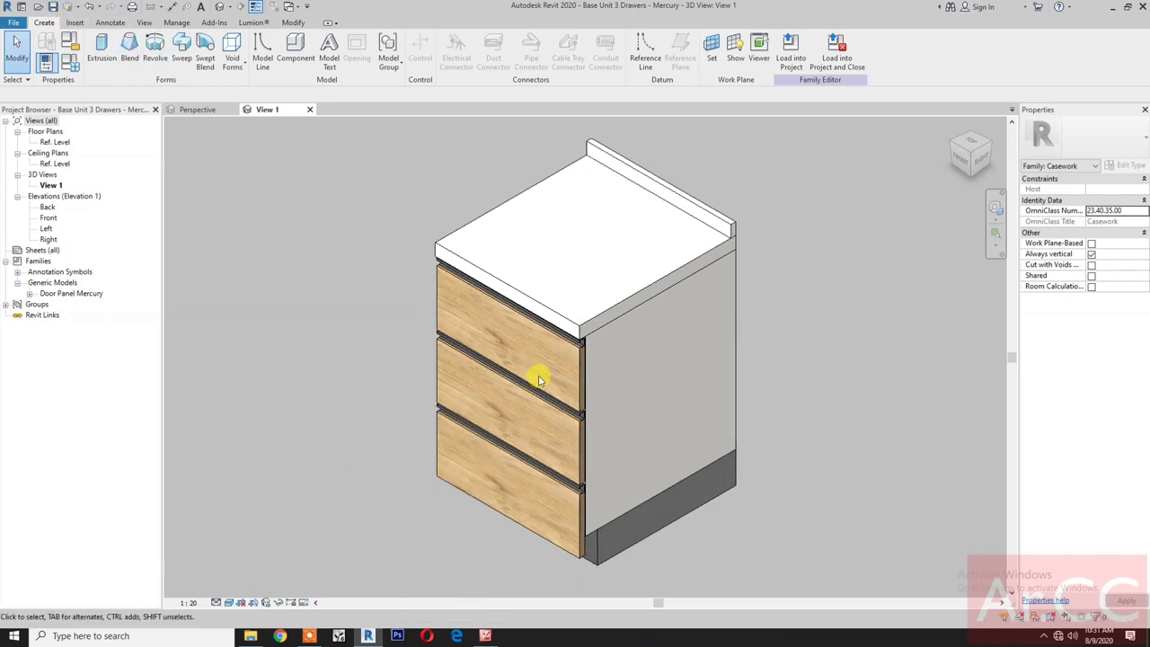
click(843, 68)
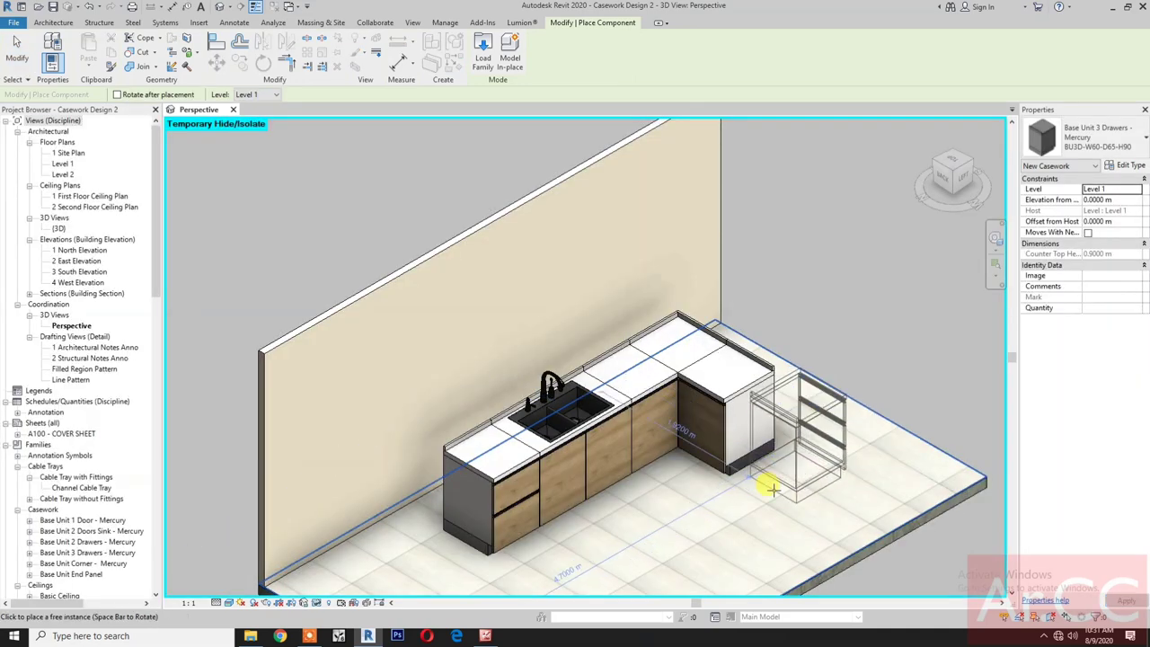
key(space)
key(space)
key(space)
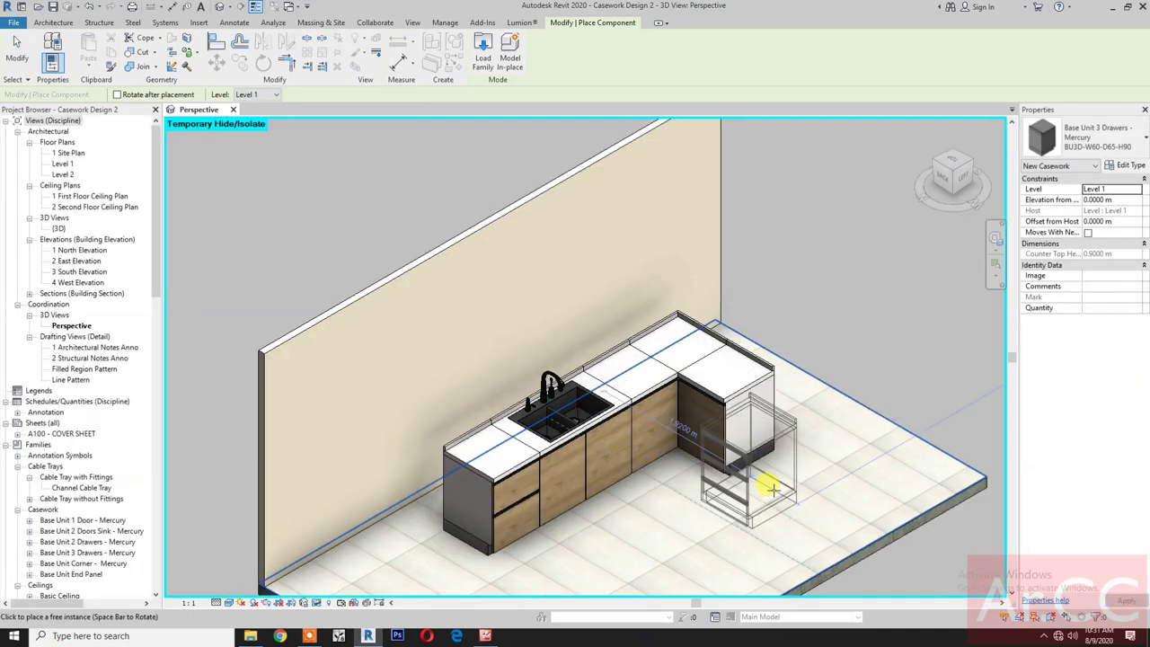
click(782, 469)
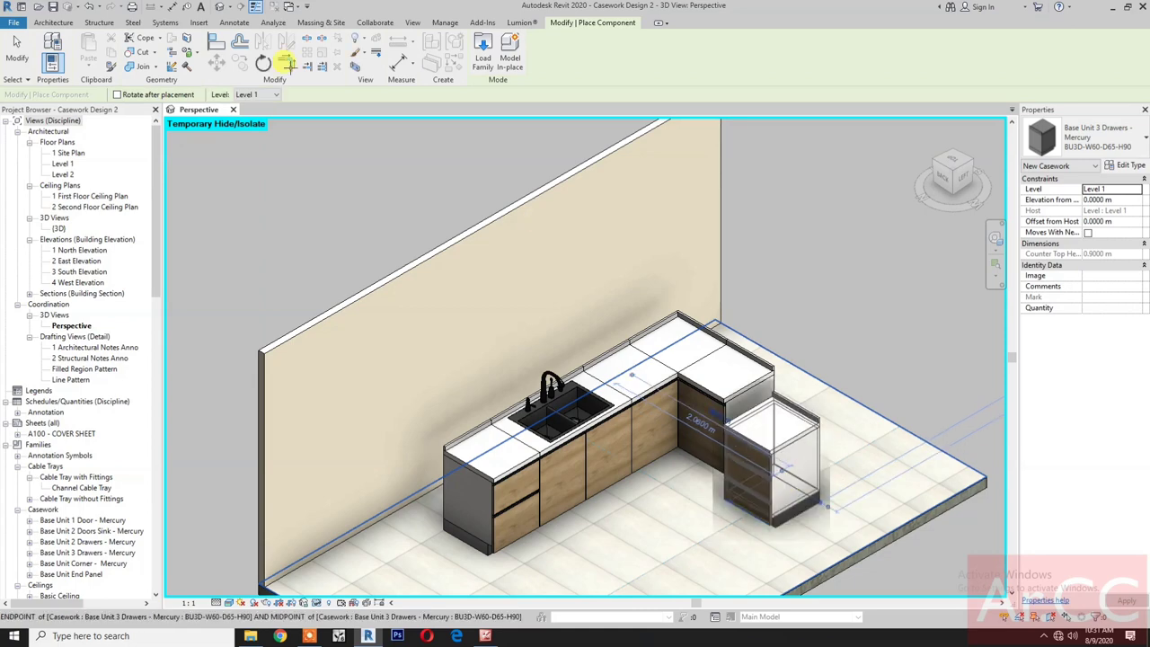
Align the three-drawer unit's backsplash with the corner unit's side backsplash
click(216, 43)
scroll(792, 420, up, 2)
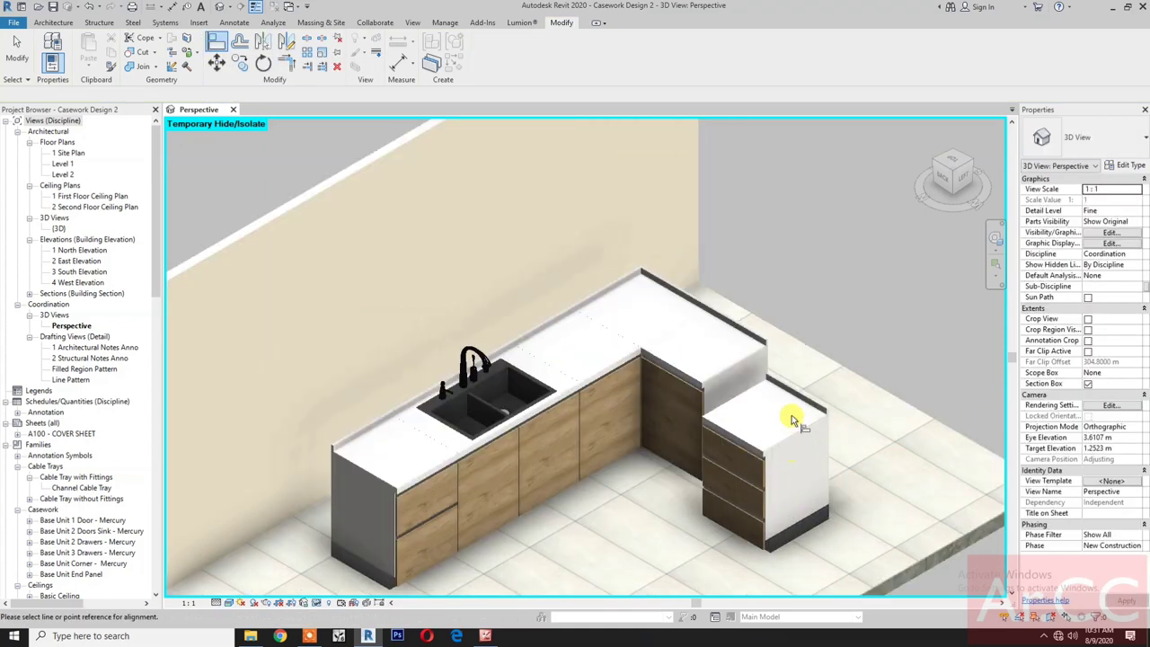
click(748, 336)
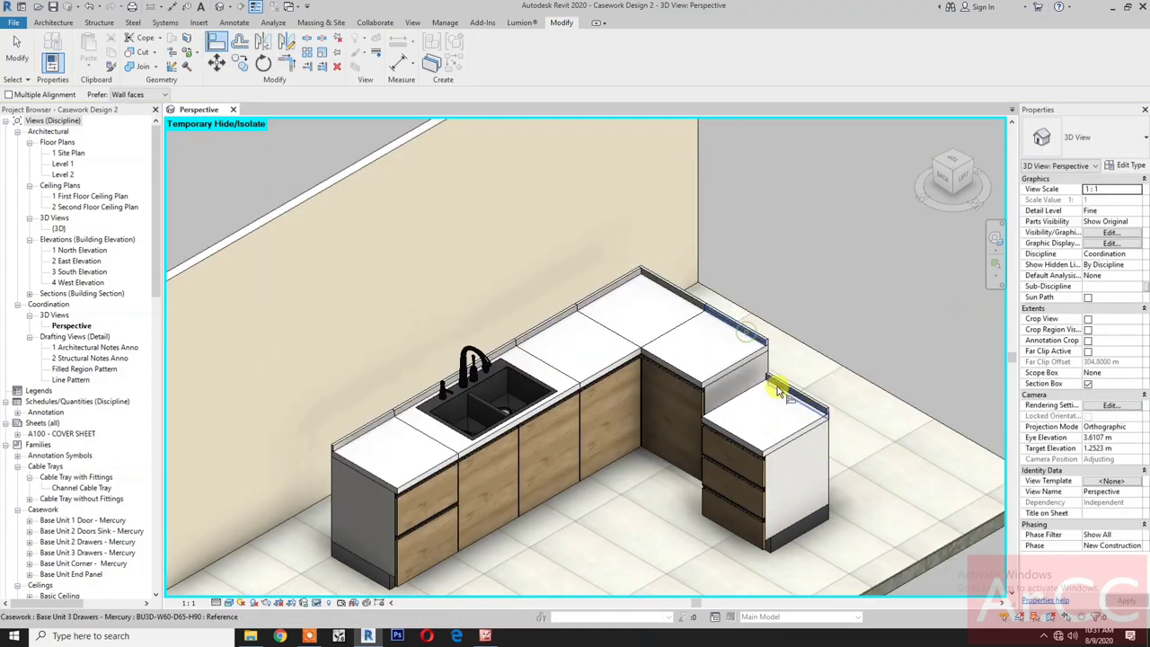
click(780, 388)
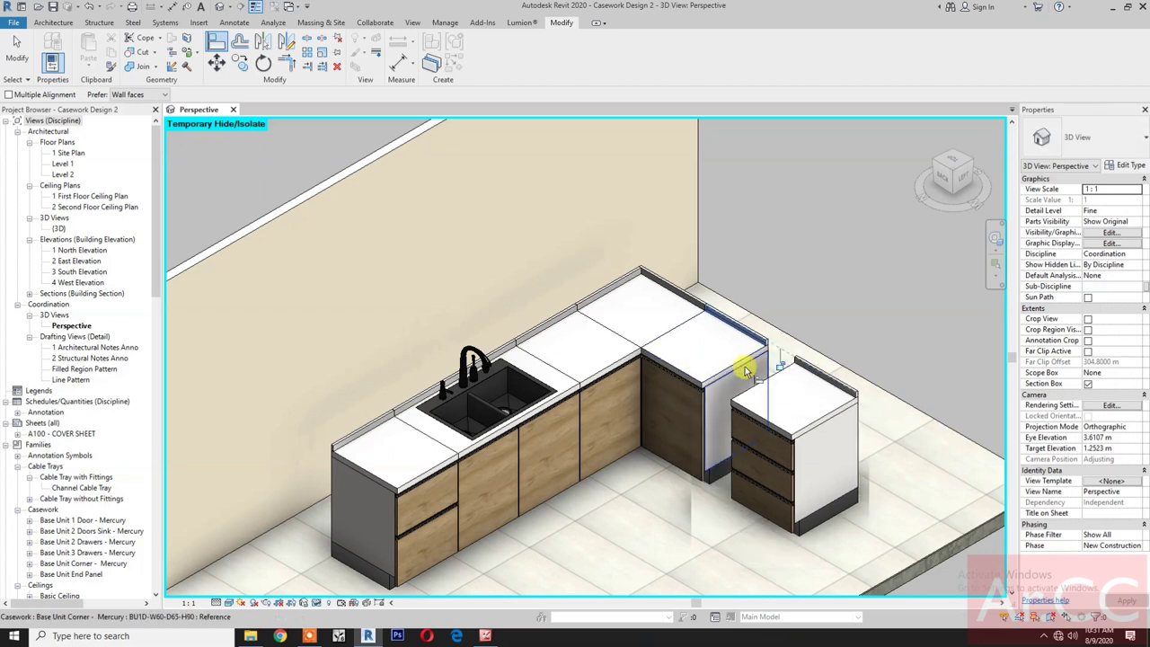
Align the three-drawer unit's countertop side with the corner unit's open countertop edge so the two units butt together
click(745, 369)
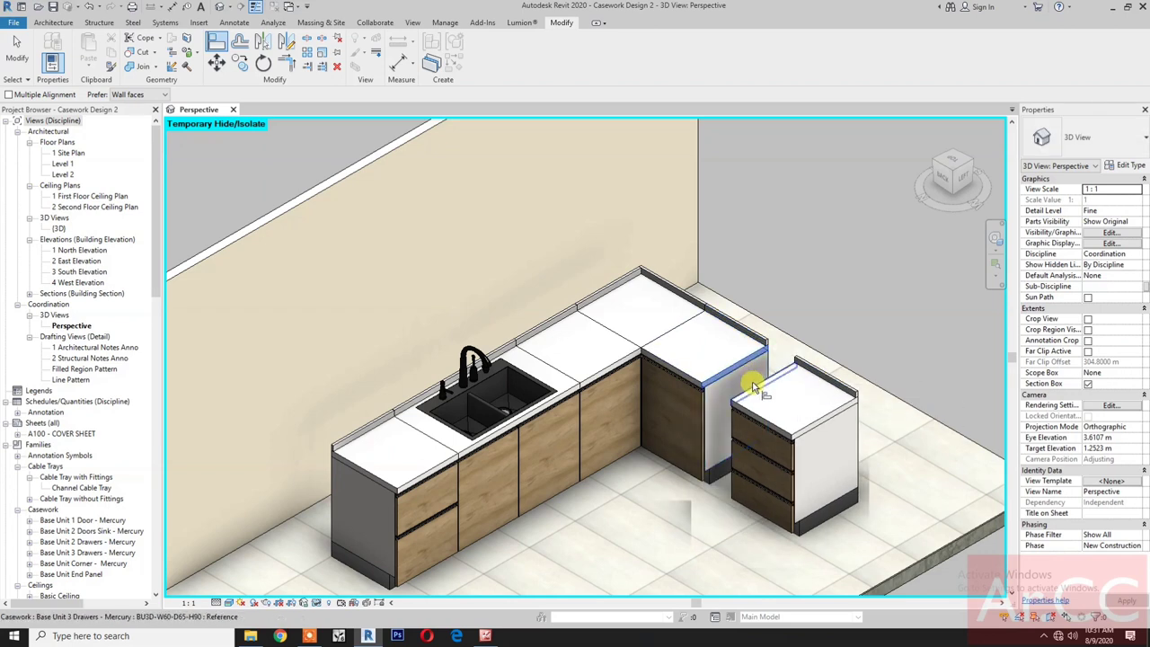
click(753, 386)
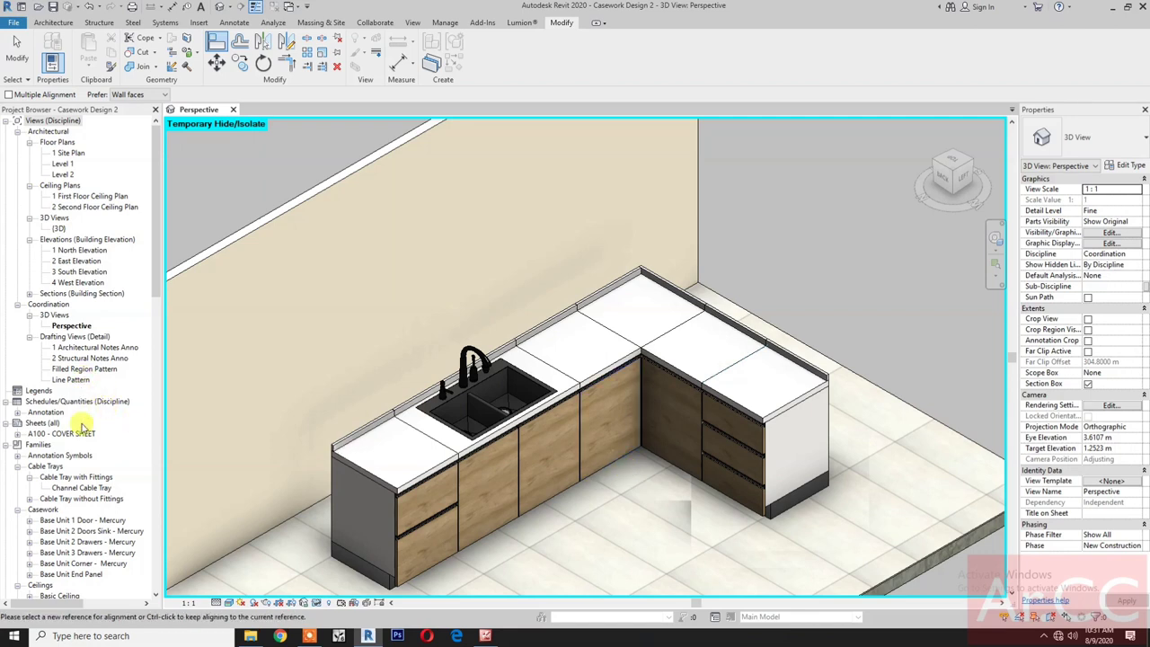
Place a Base Unit End Panel of type BUEP-W10-D65-H90 on the floor near the two-drawer unit's open end
scroll(52, 530, down, 1)
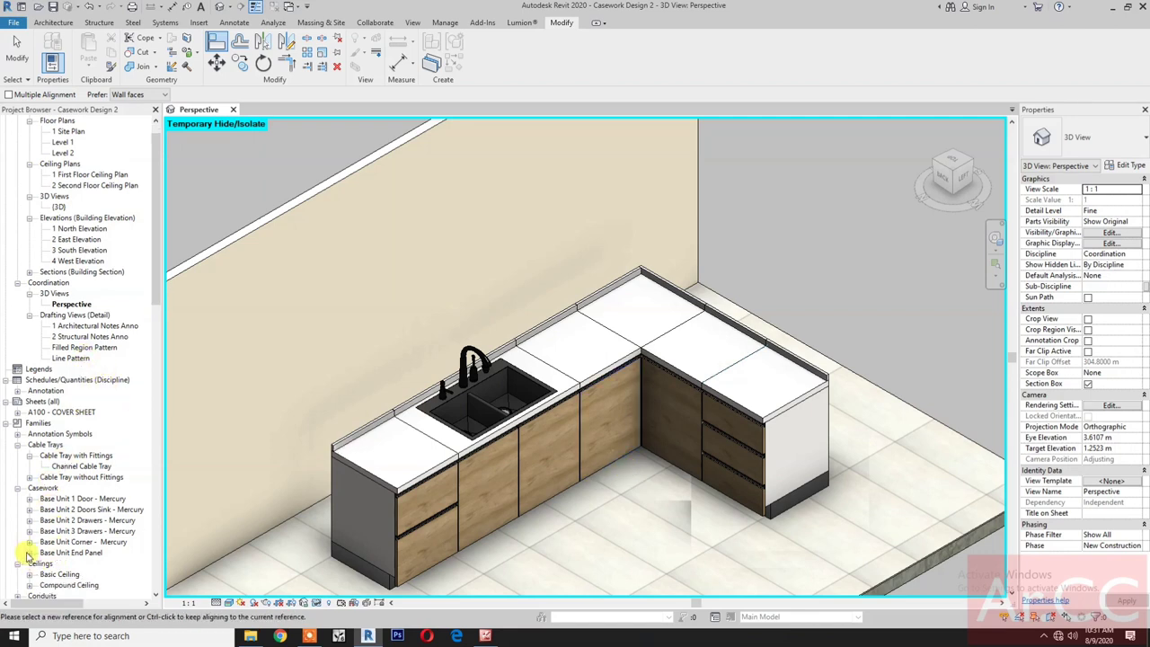
click(29, 552)
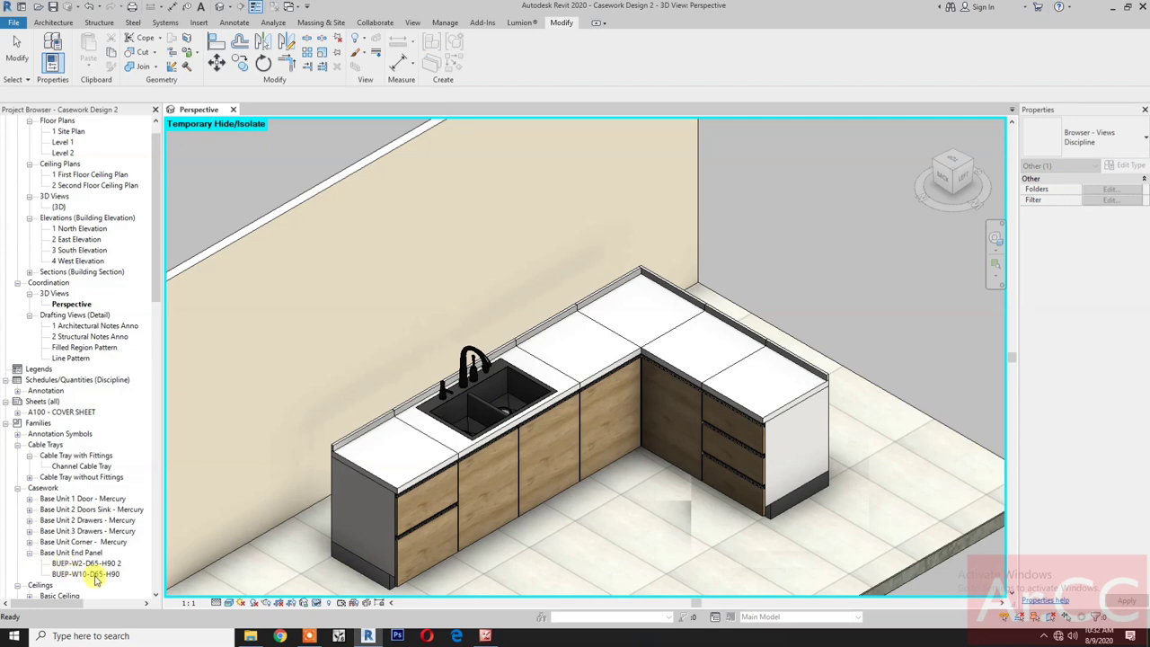
drag(96, 579, 596, 397)
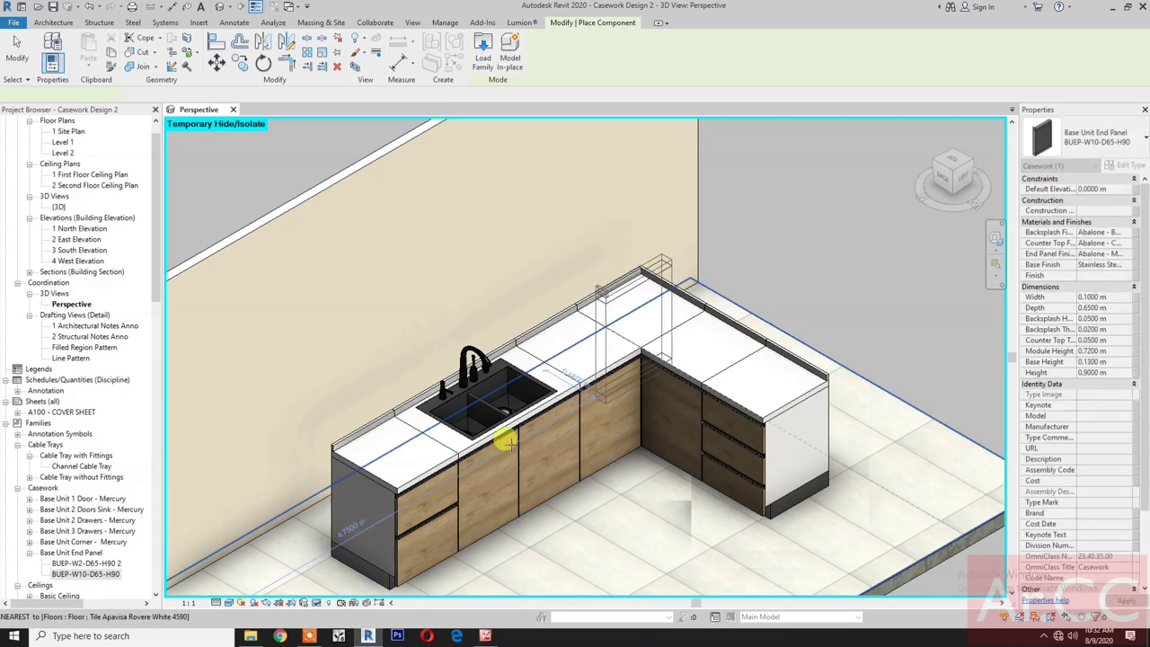
scroll(507, 440, down, 3)
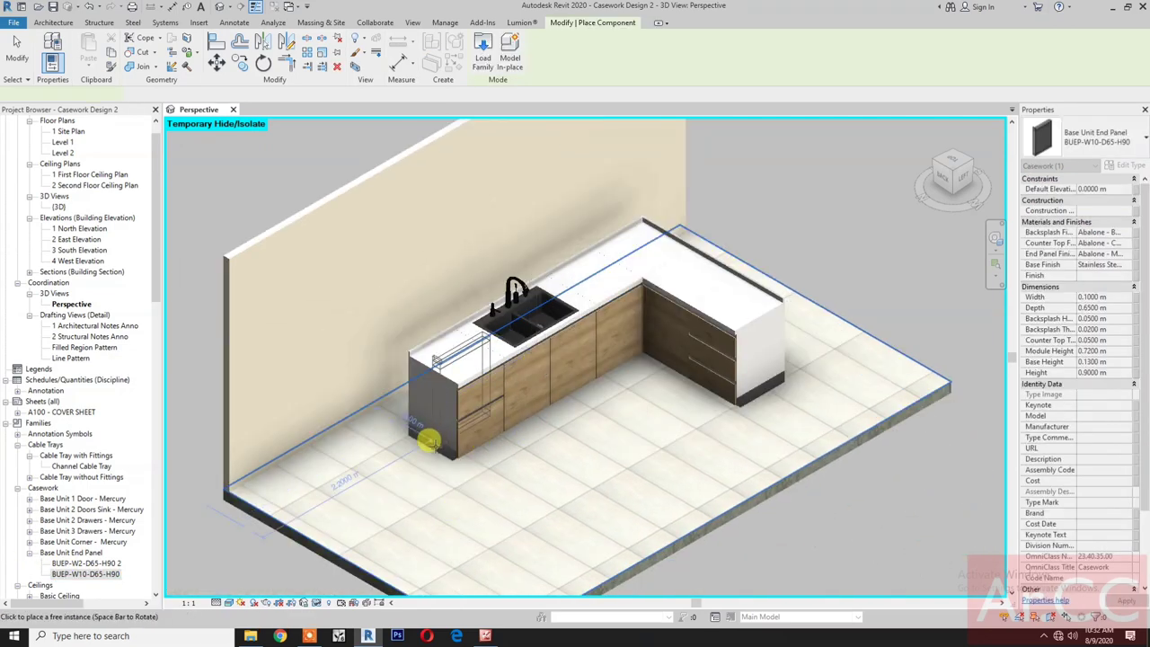
click(428, 440)
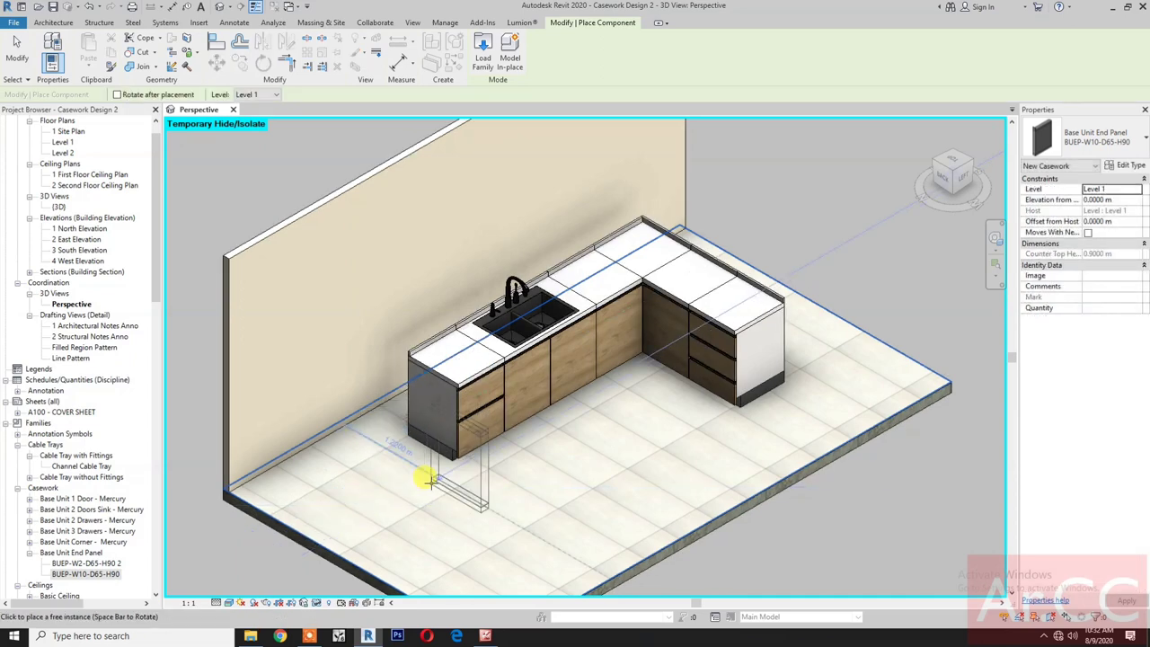
click(426, 476)
scroll(440, 382, up, 2)
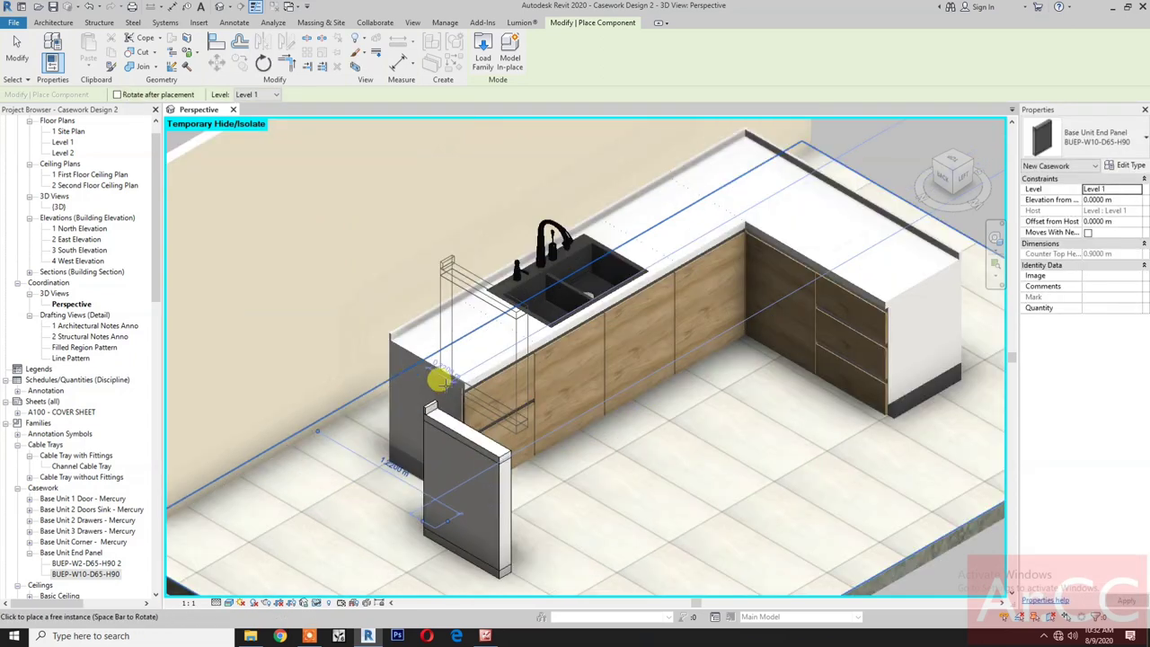
Align the W10 end panel with the two-drawer unit's backsplash and with its exposed countertop side
click(218, 44)
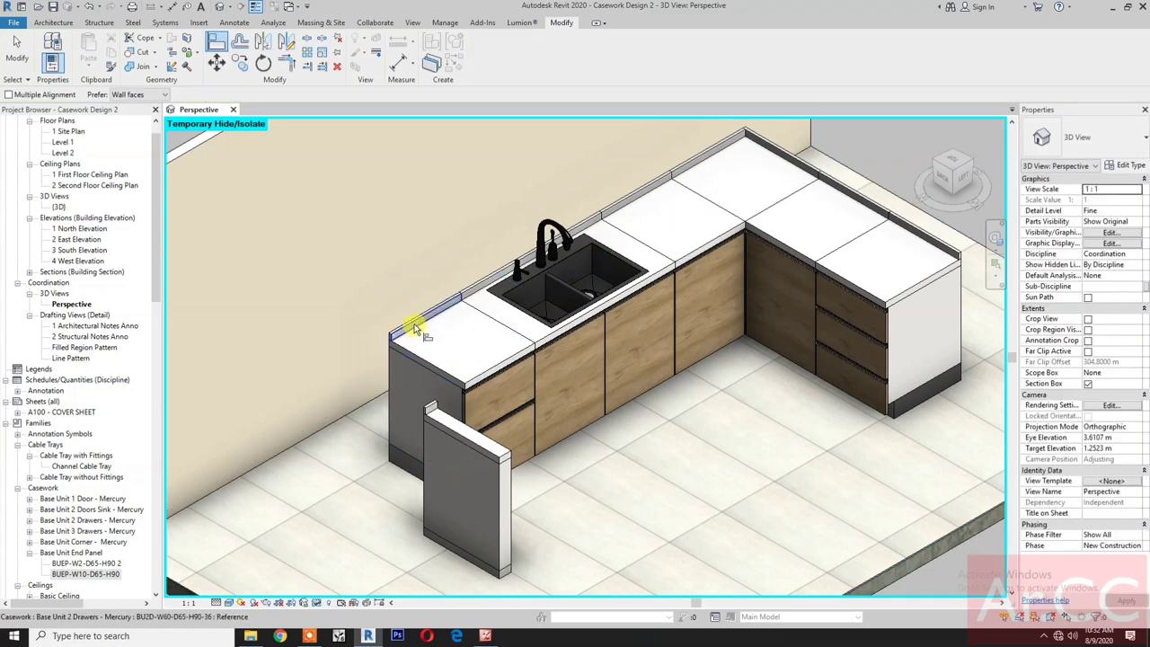
click(415, 325)
click(431, 410)
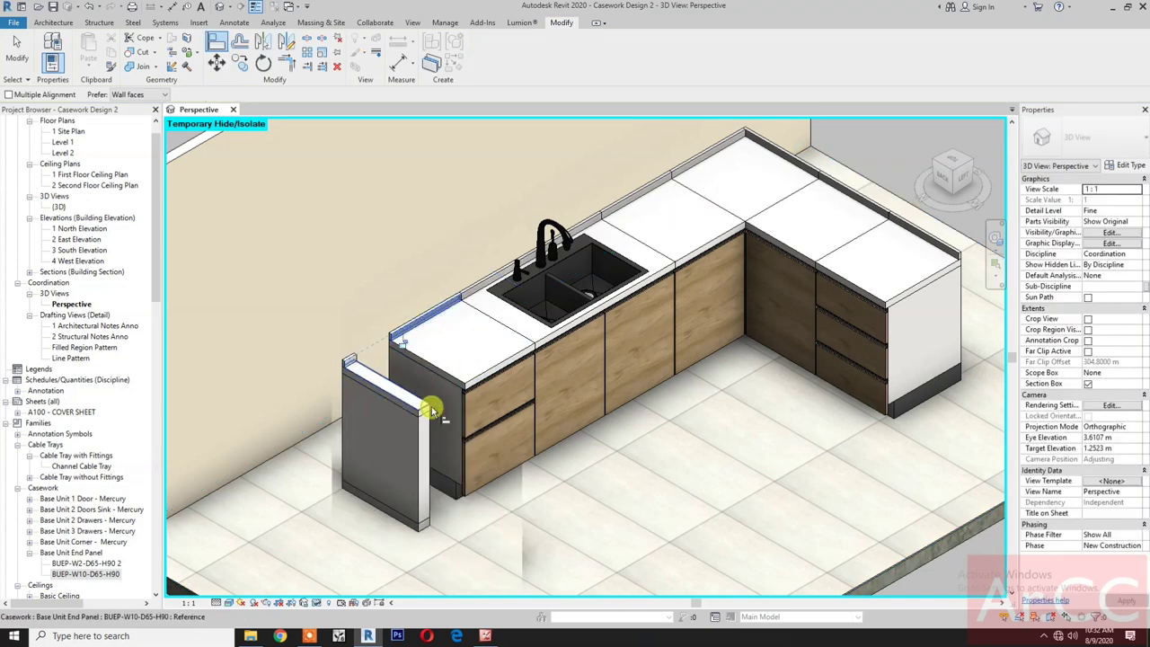
click(440, 374)
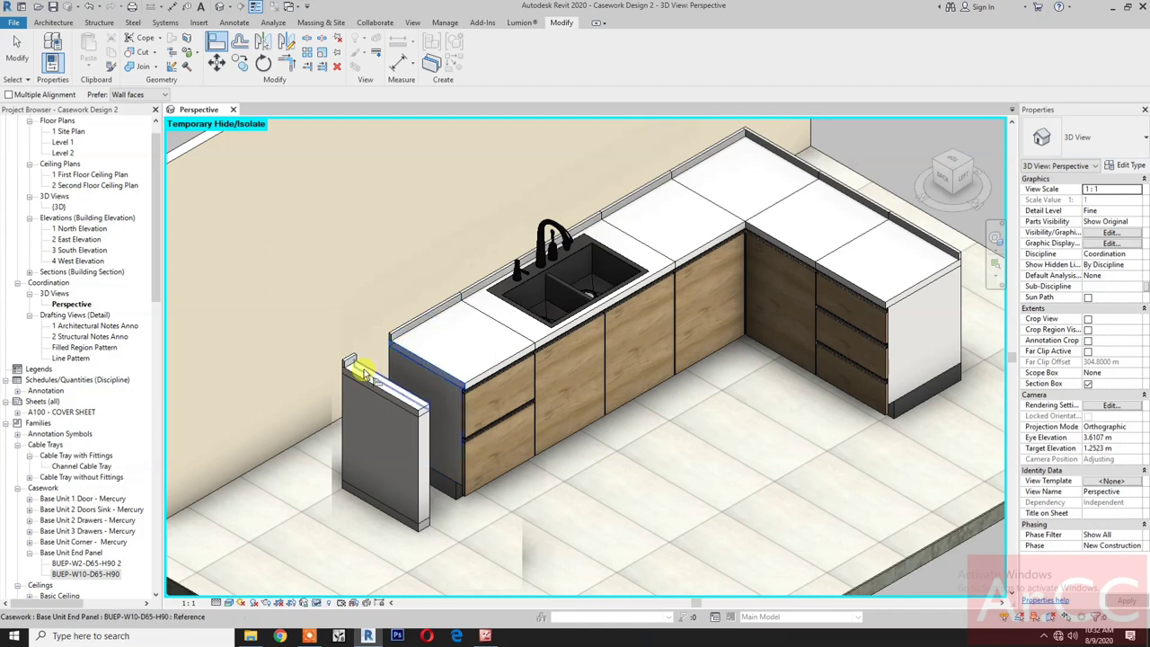
click(367, 375)
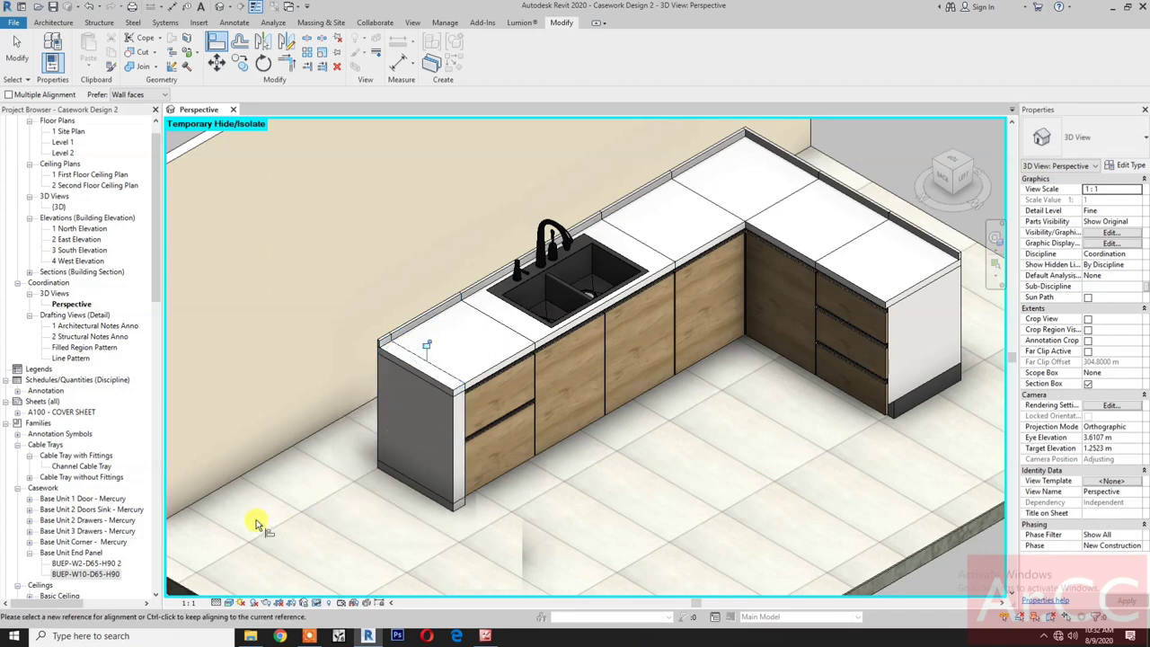
Place a rotated BUEP-W2-D65-H90 2 end panel on the floor near the three-drawer unit's open end
click(90, 564)
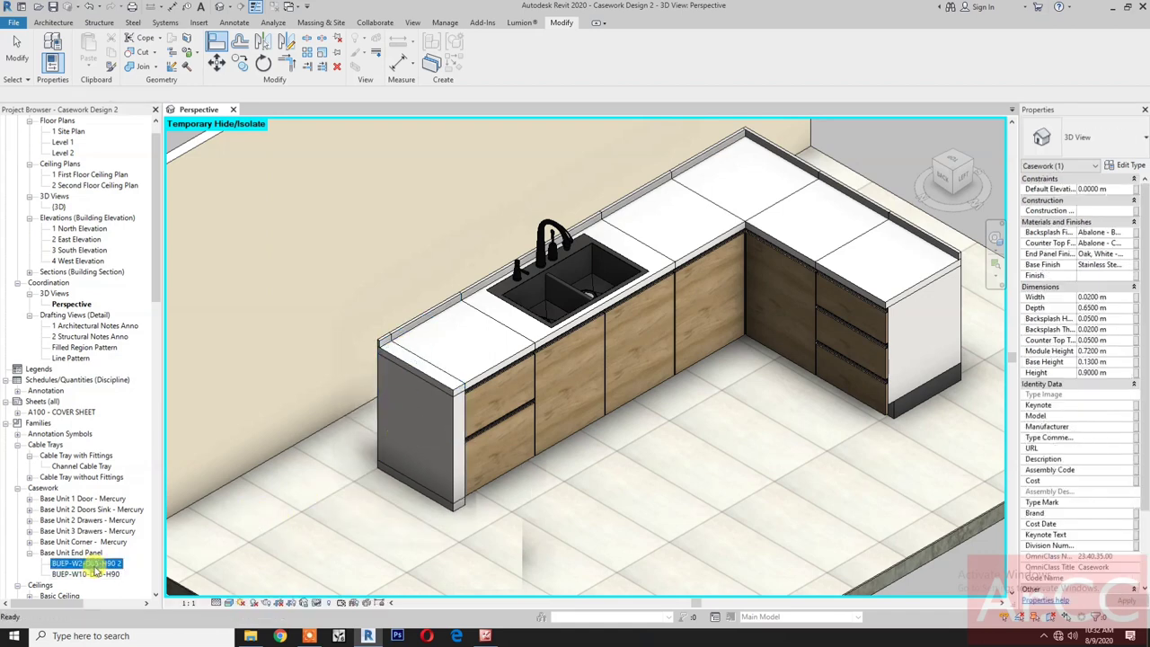
drag(530, 521, 539, 517)
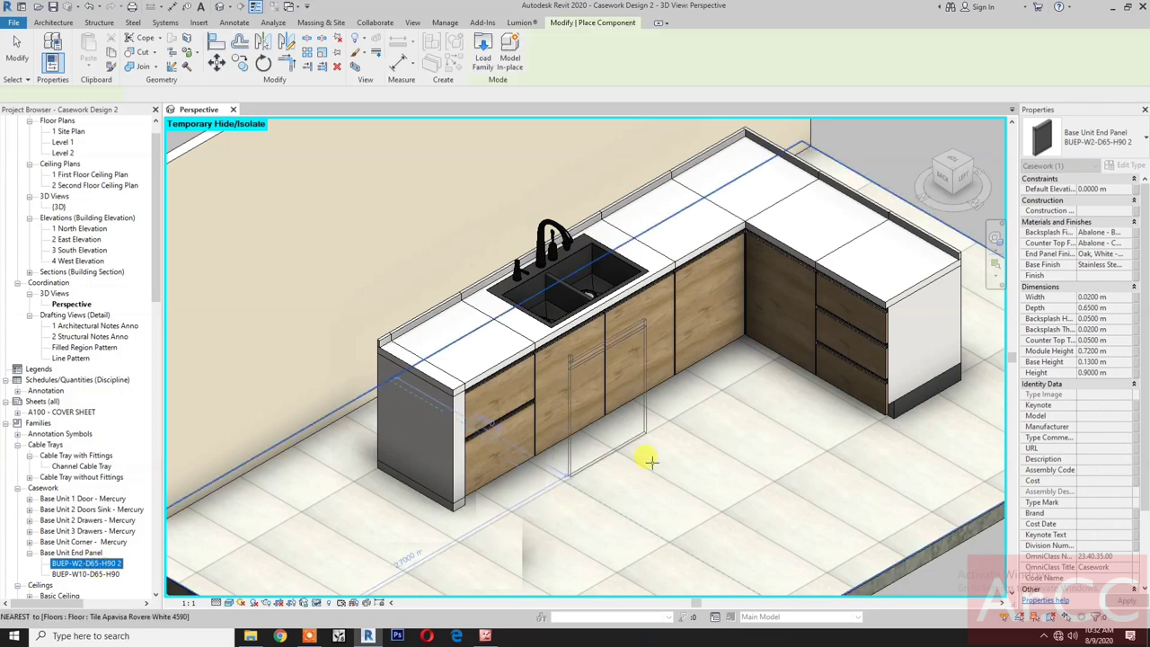
key(space)
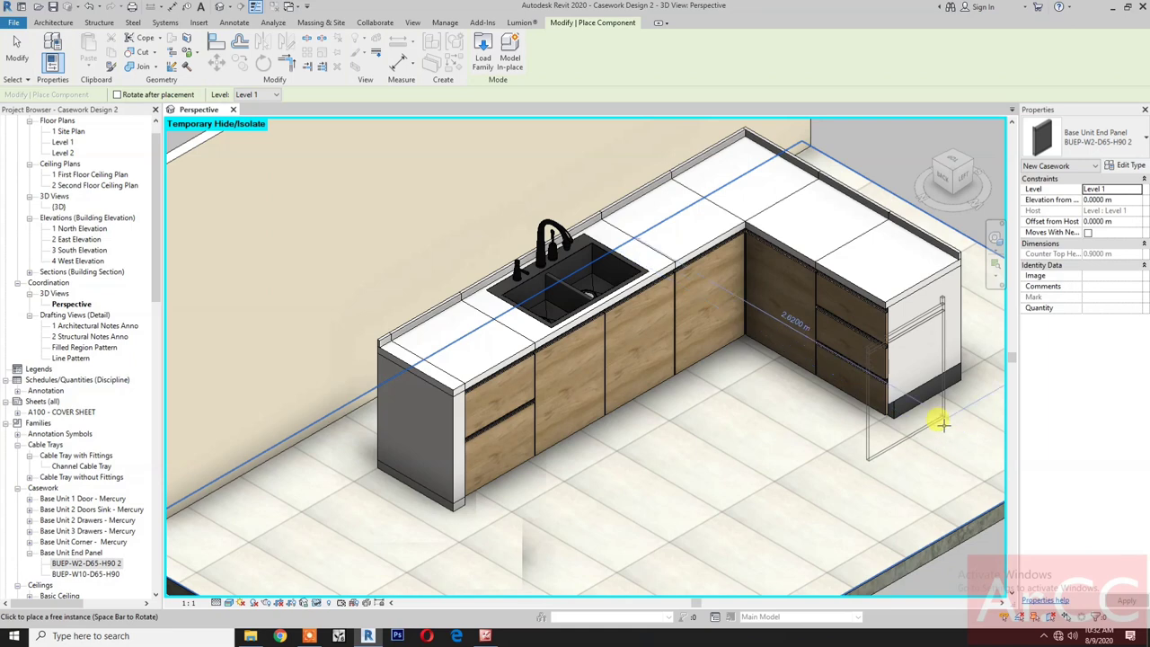
middle_drag(804, 462, 785, 462)
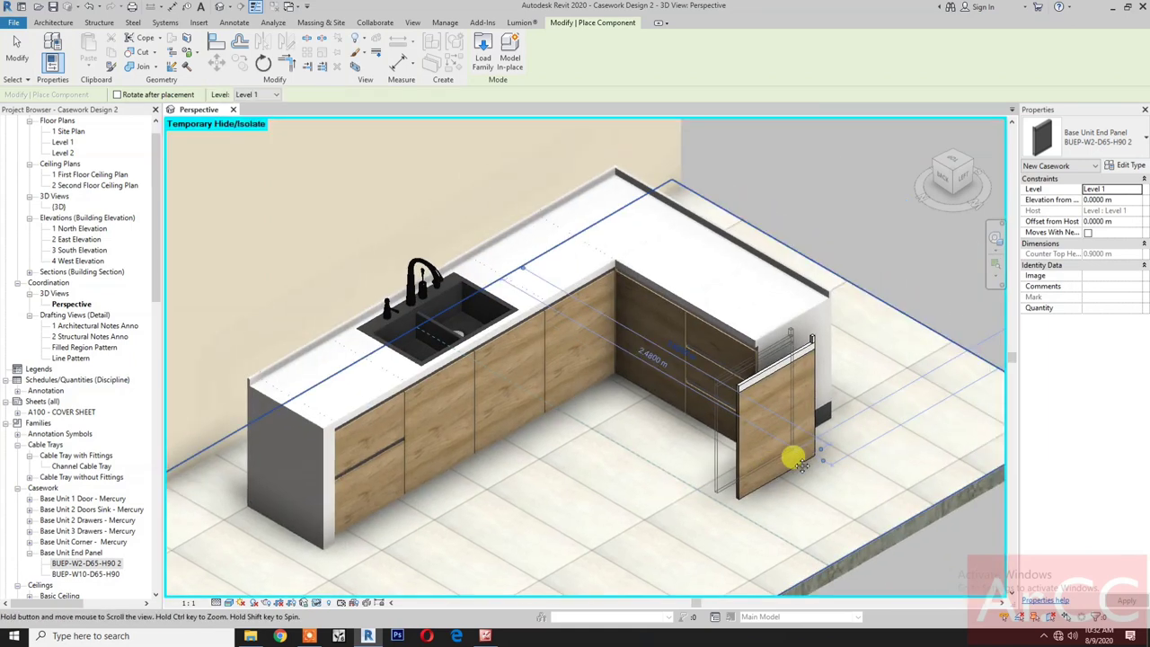
click(732, 369)
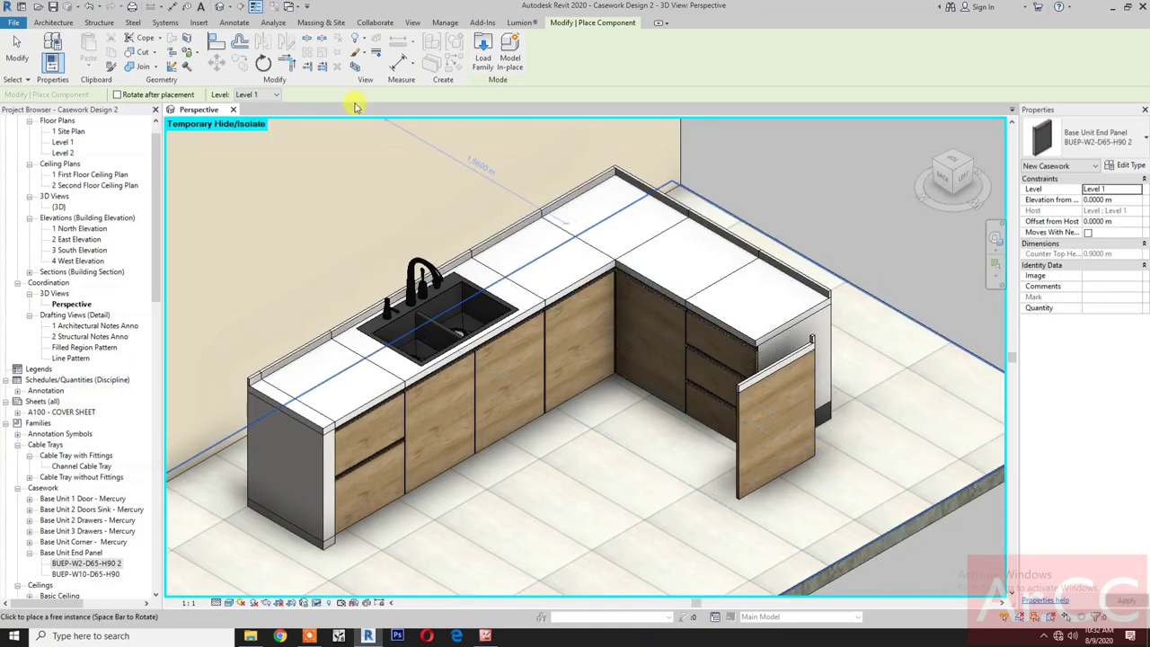
Align the W2 end panel with the three-drawer unit's backsplash and with its exposed countertop side
click(216, 43)
scroll(804, 286, up, 3)
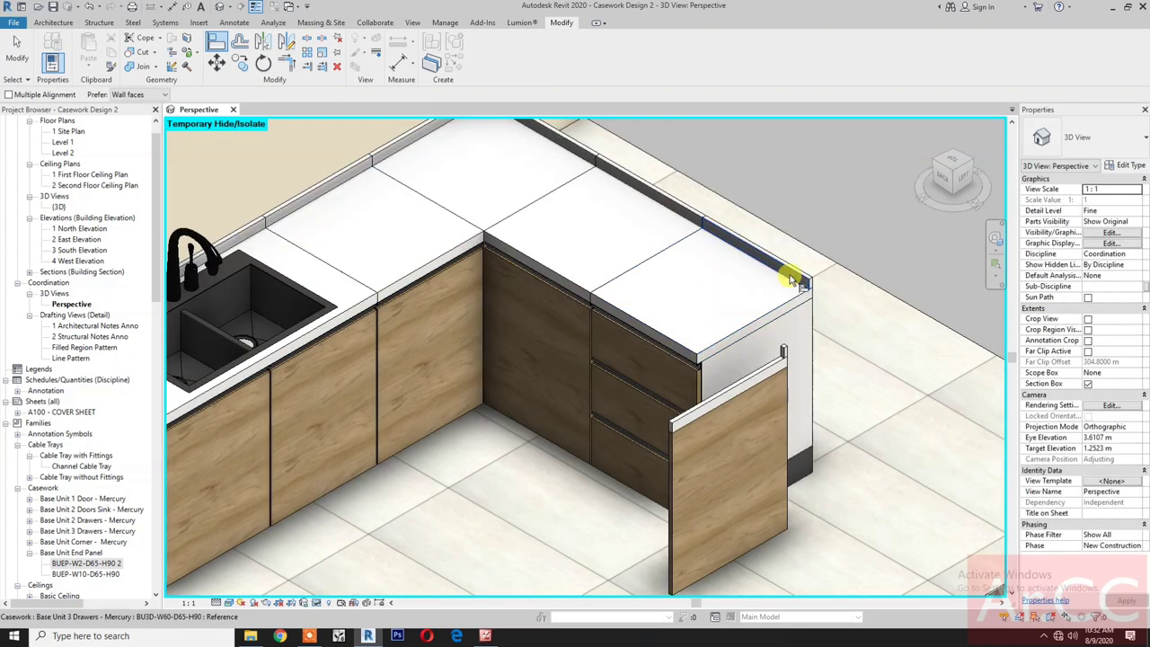
click(790, 280)
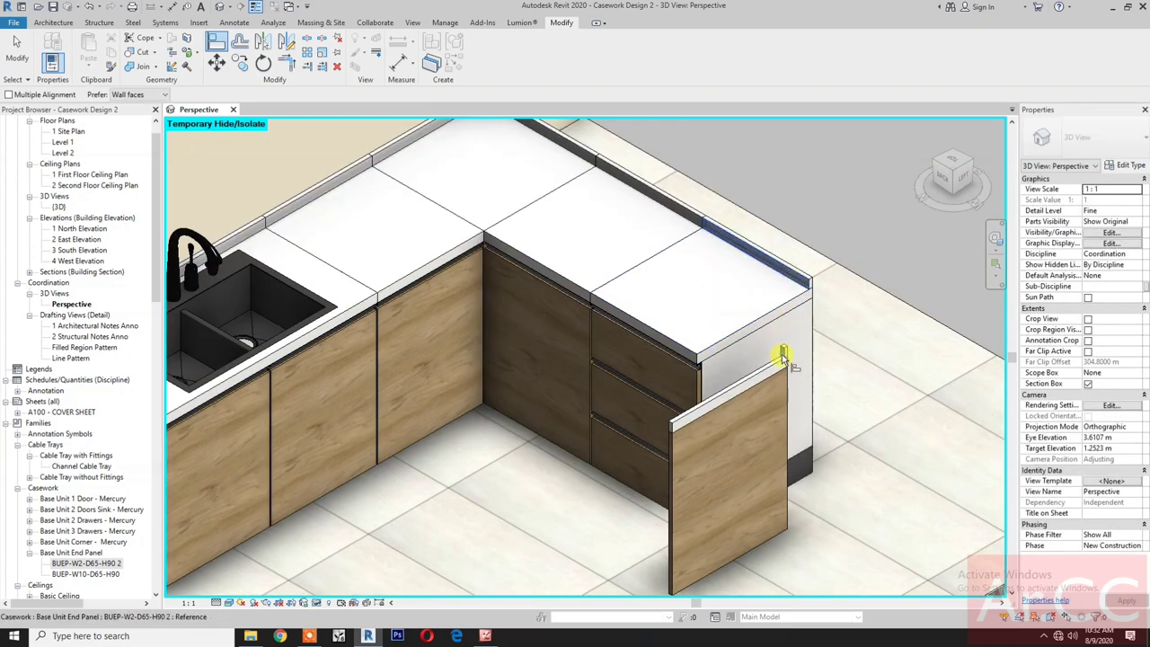
click(783, 359)
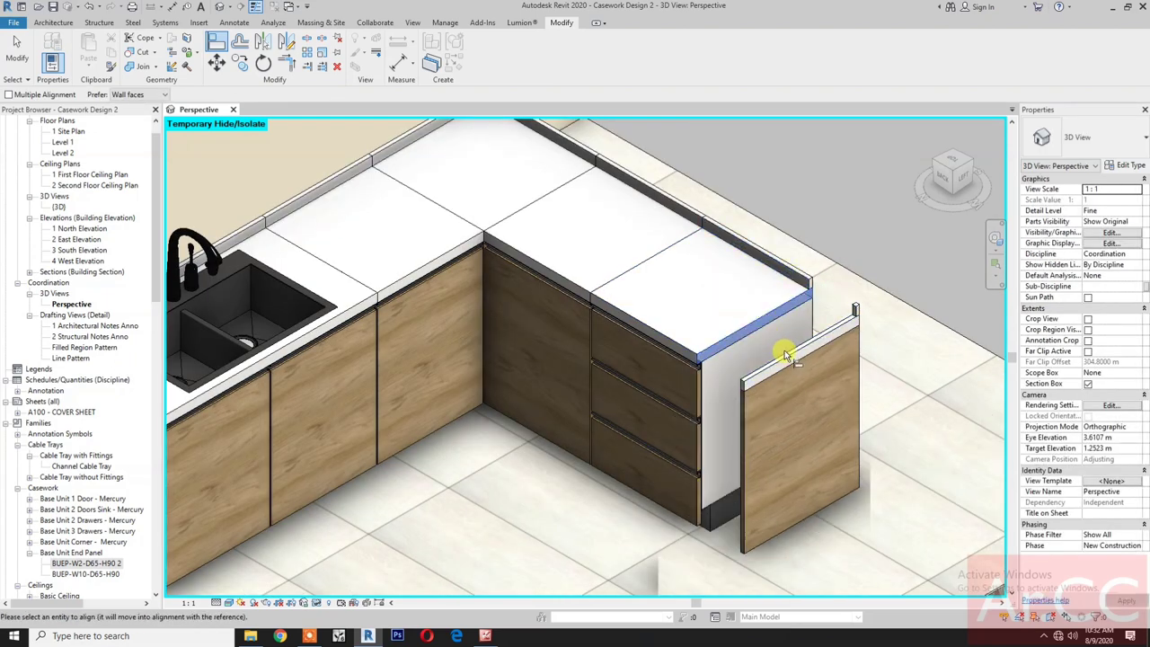
click(784, 353)
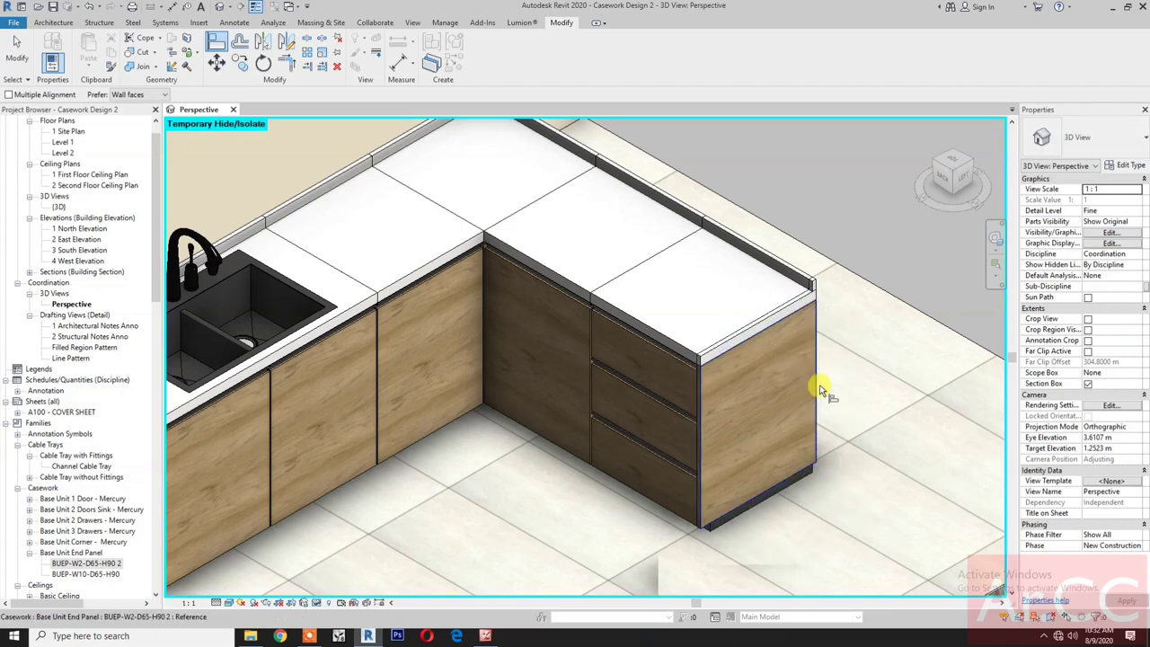
scroll(819, 384, down, 5)
key(Escape)
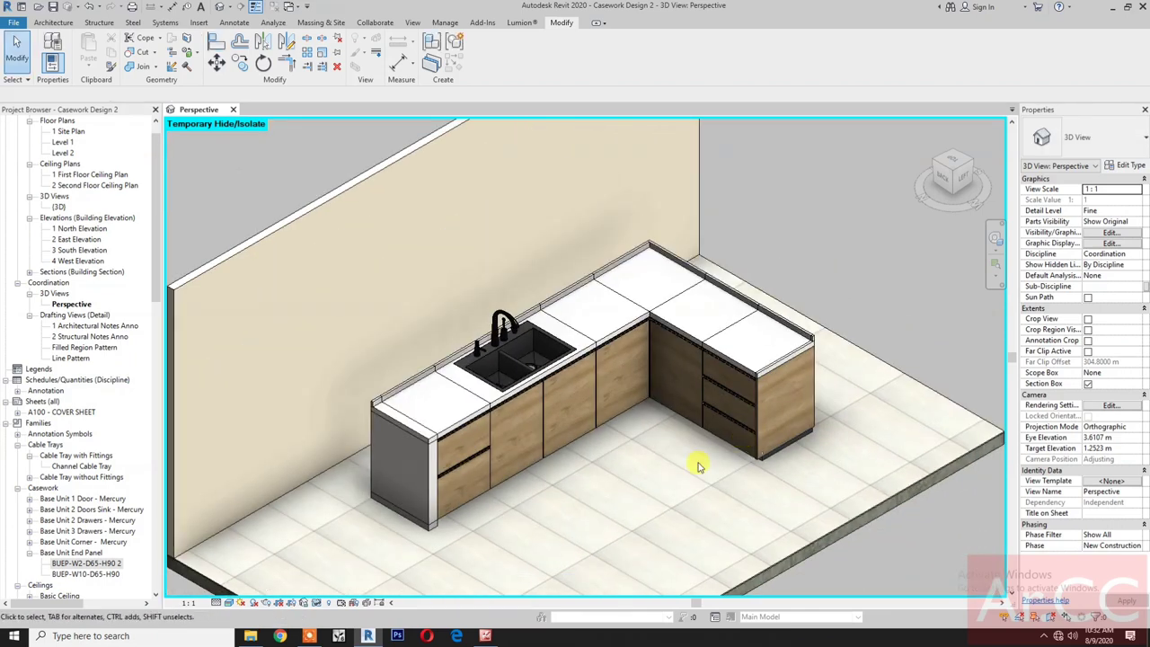
Override the countertop joint lines between all base units and the W10 end panel with the <Invisible lines> linework style
middle_drag(613, 515, 657, 509)
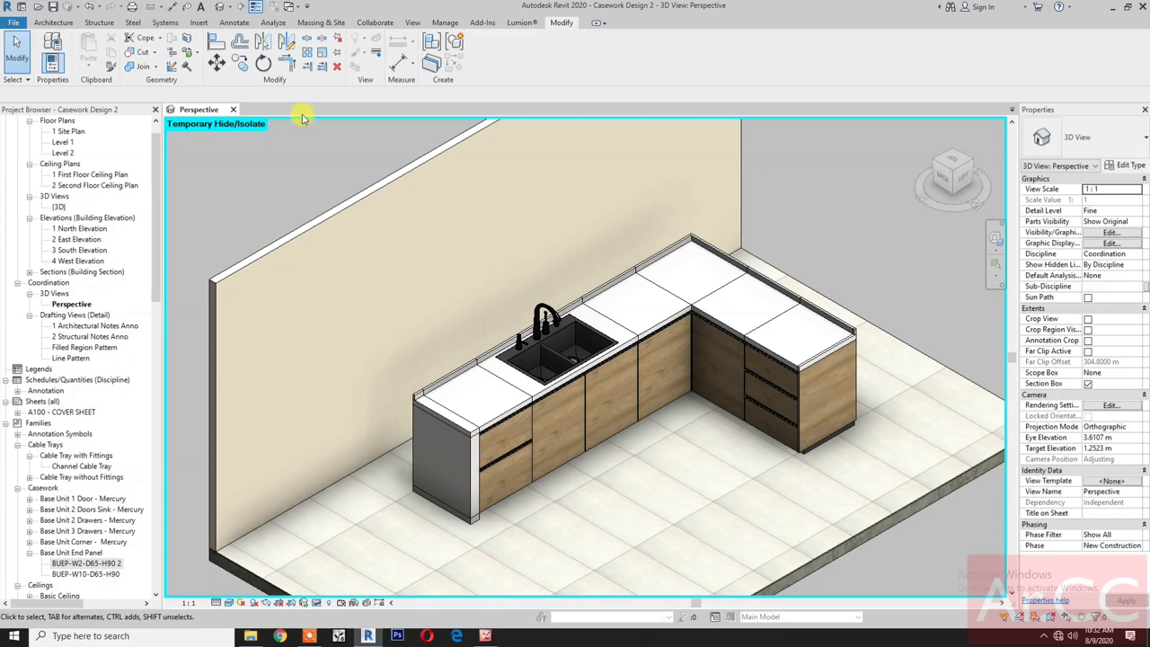
click(377, 56)
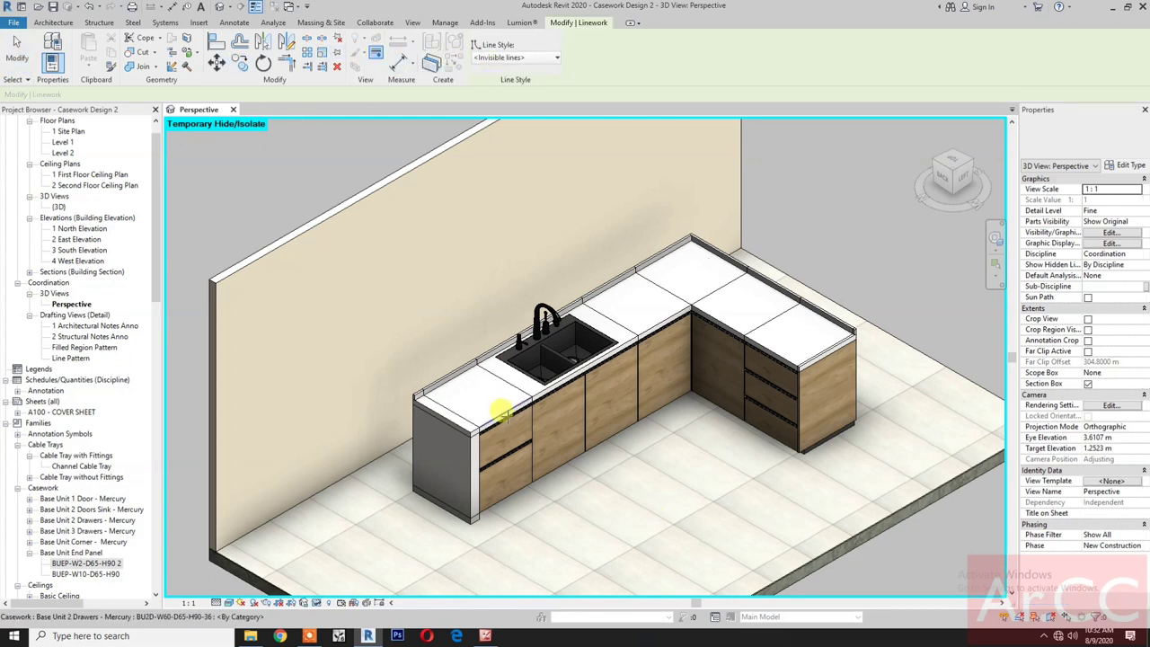
scroll(458, 414, up, 3)
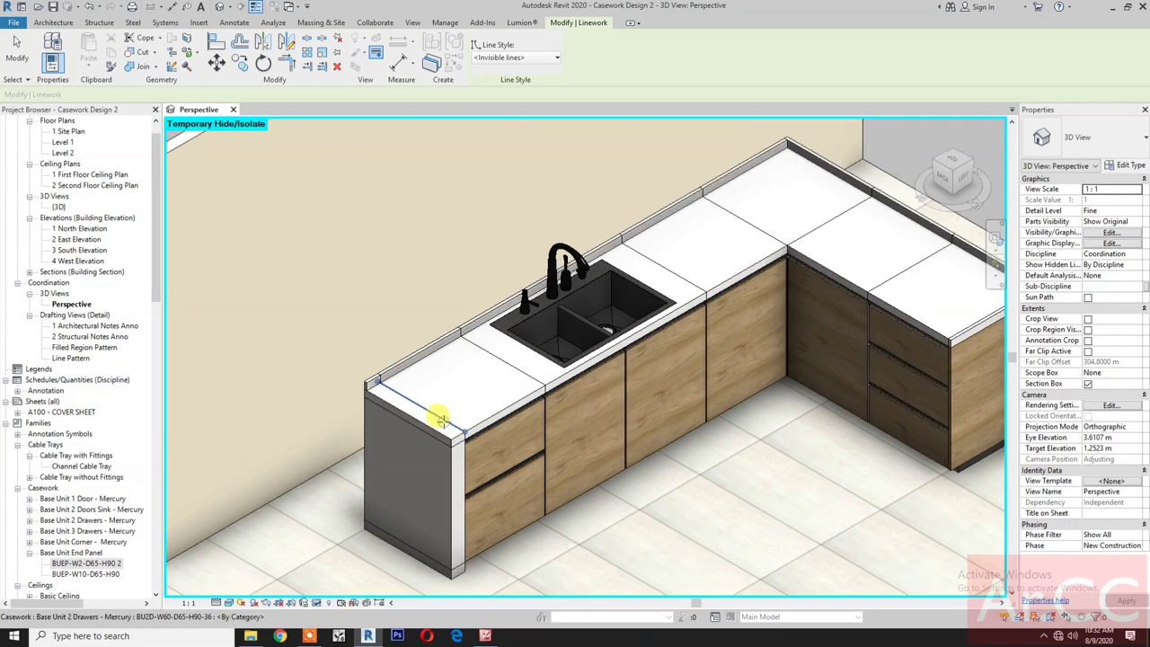
click(442, 421)
click(504, 362)
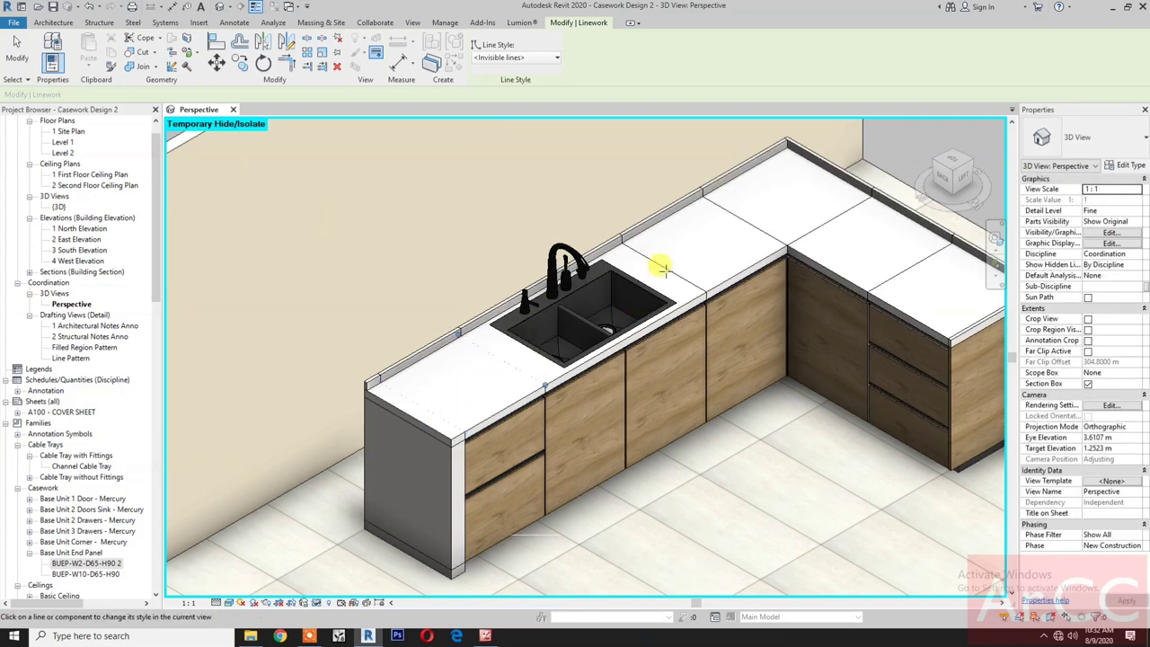
click(663, 261)
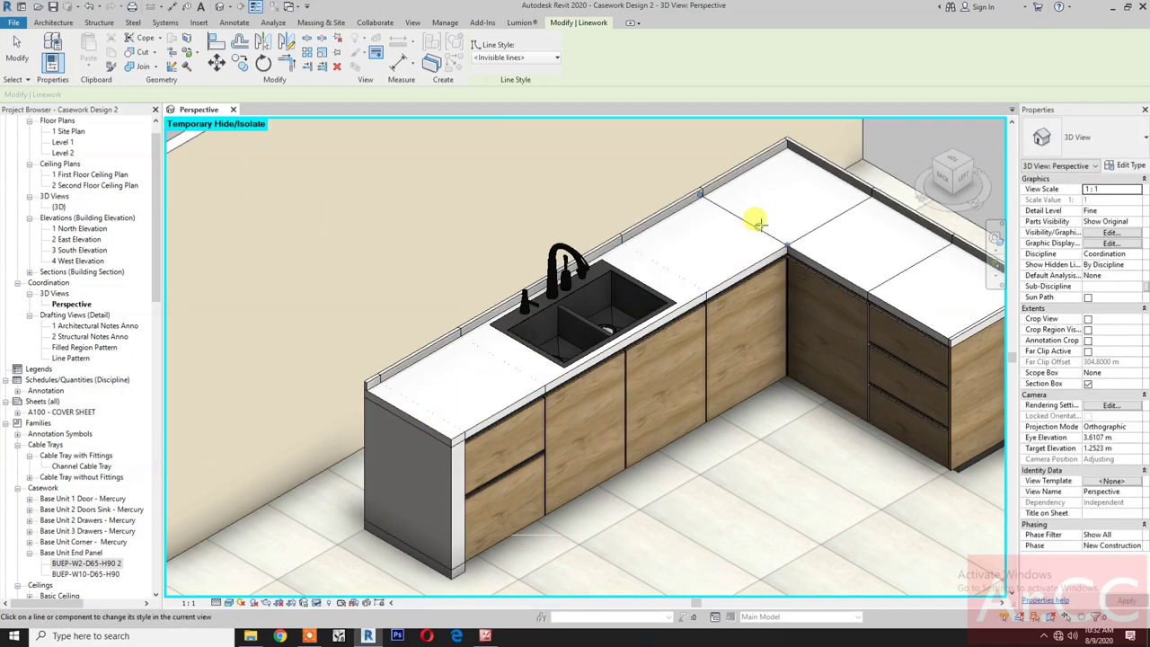
click(751, 223)
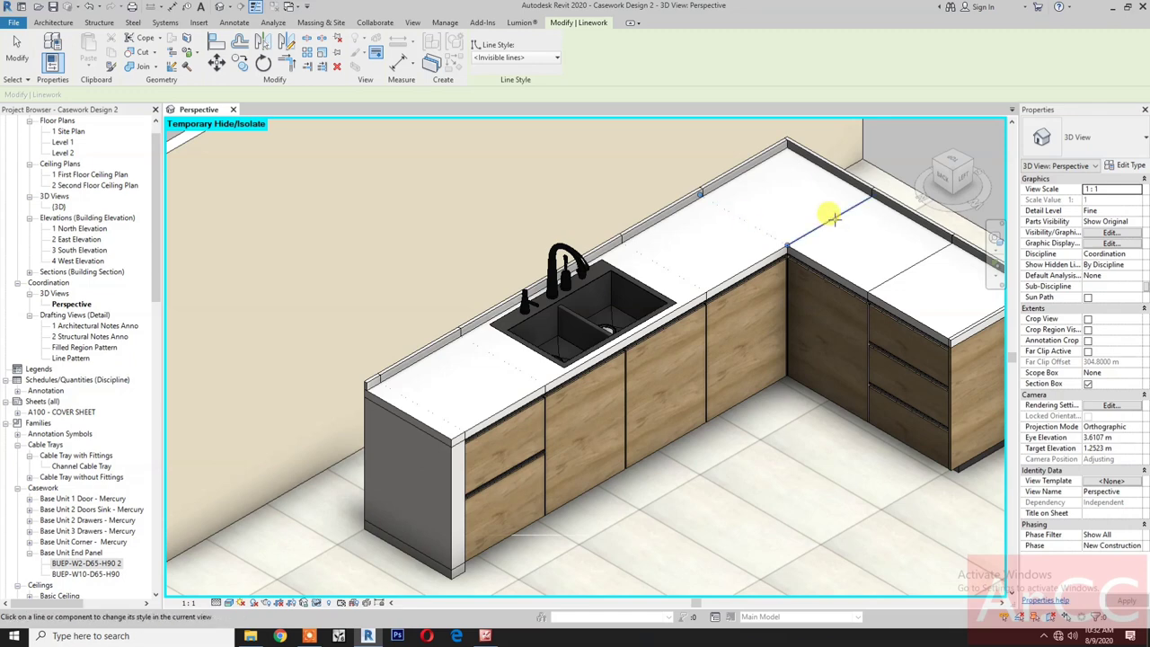
click(801, 234)
click(900, 266)
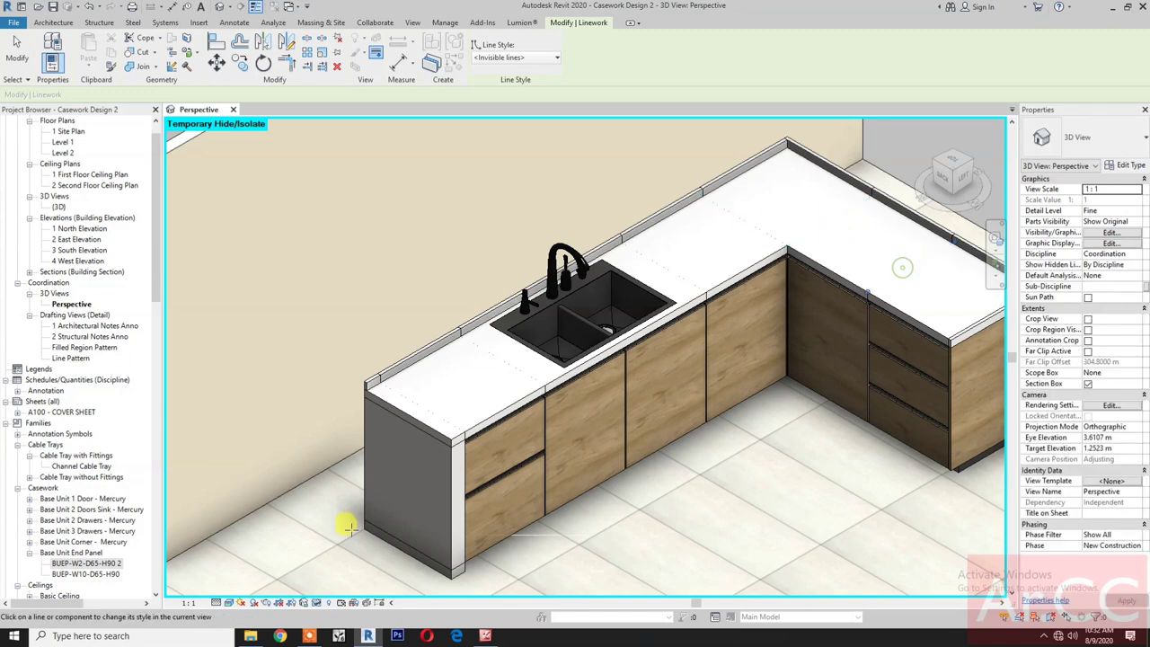
Apply <Invisible lines> to the countertop and base edge lines on the W10 end panel's outer face
click(449, 435)
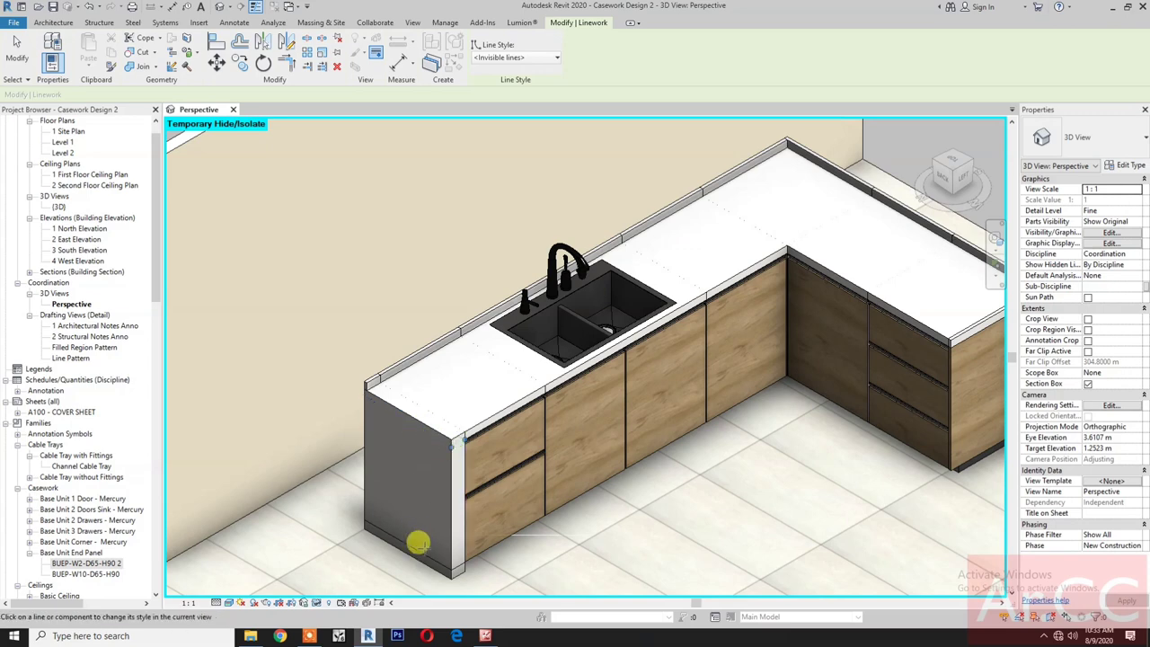
click(411, 543)
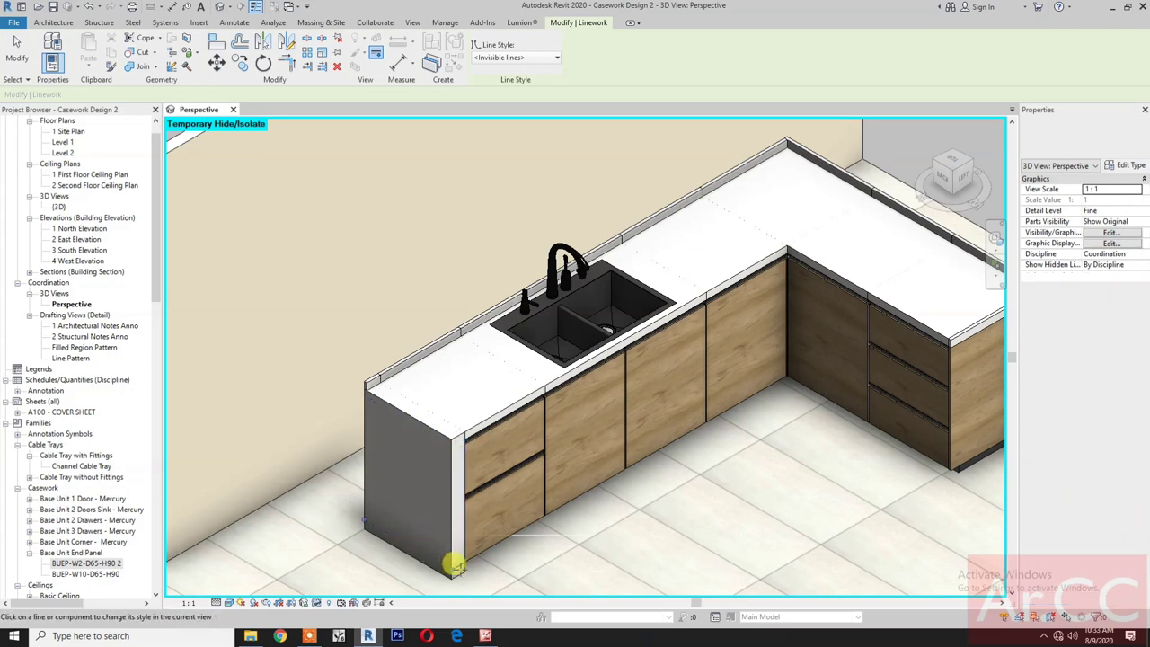
key(Escape)
scroll(674, 499, down, 2)
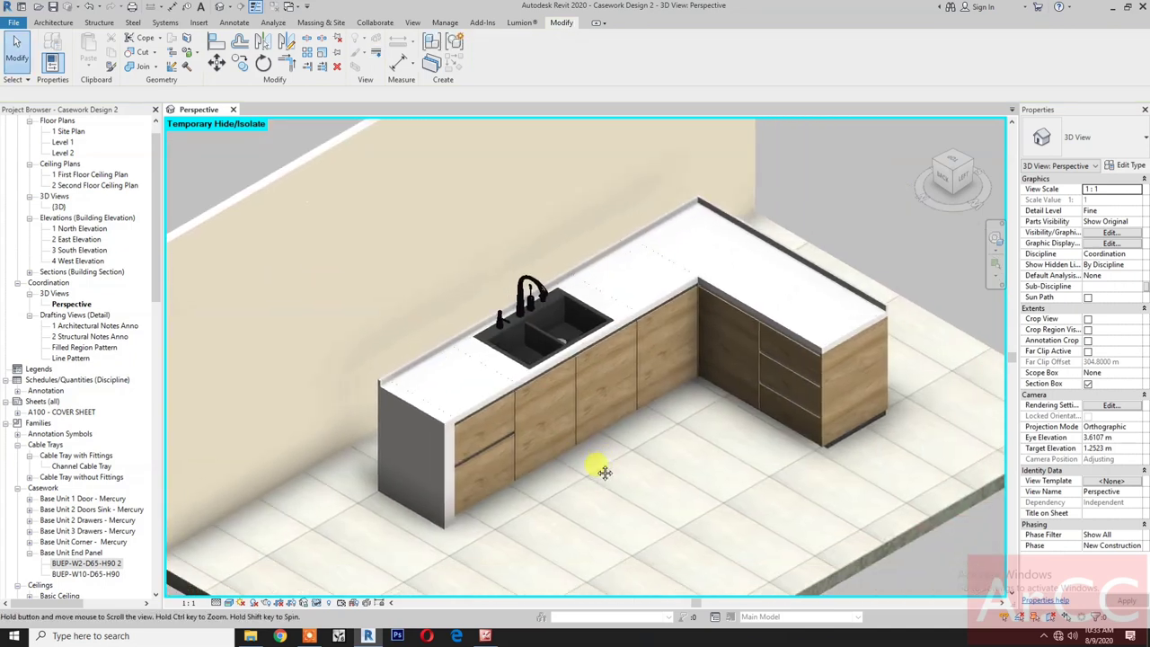